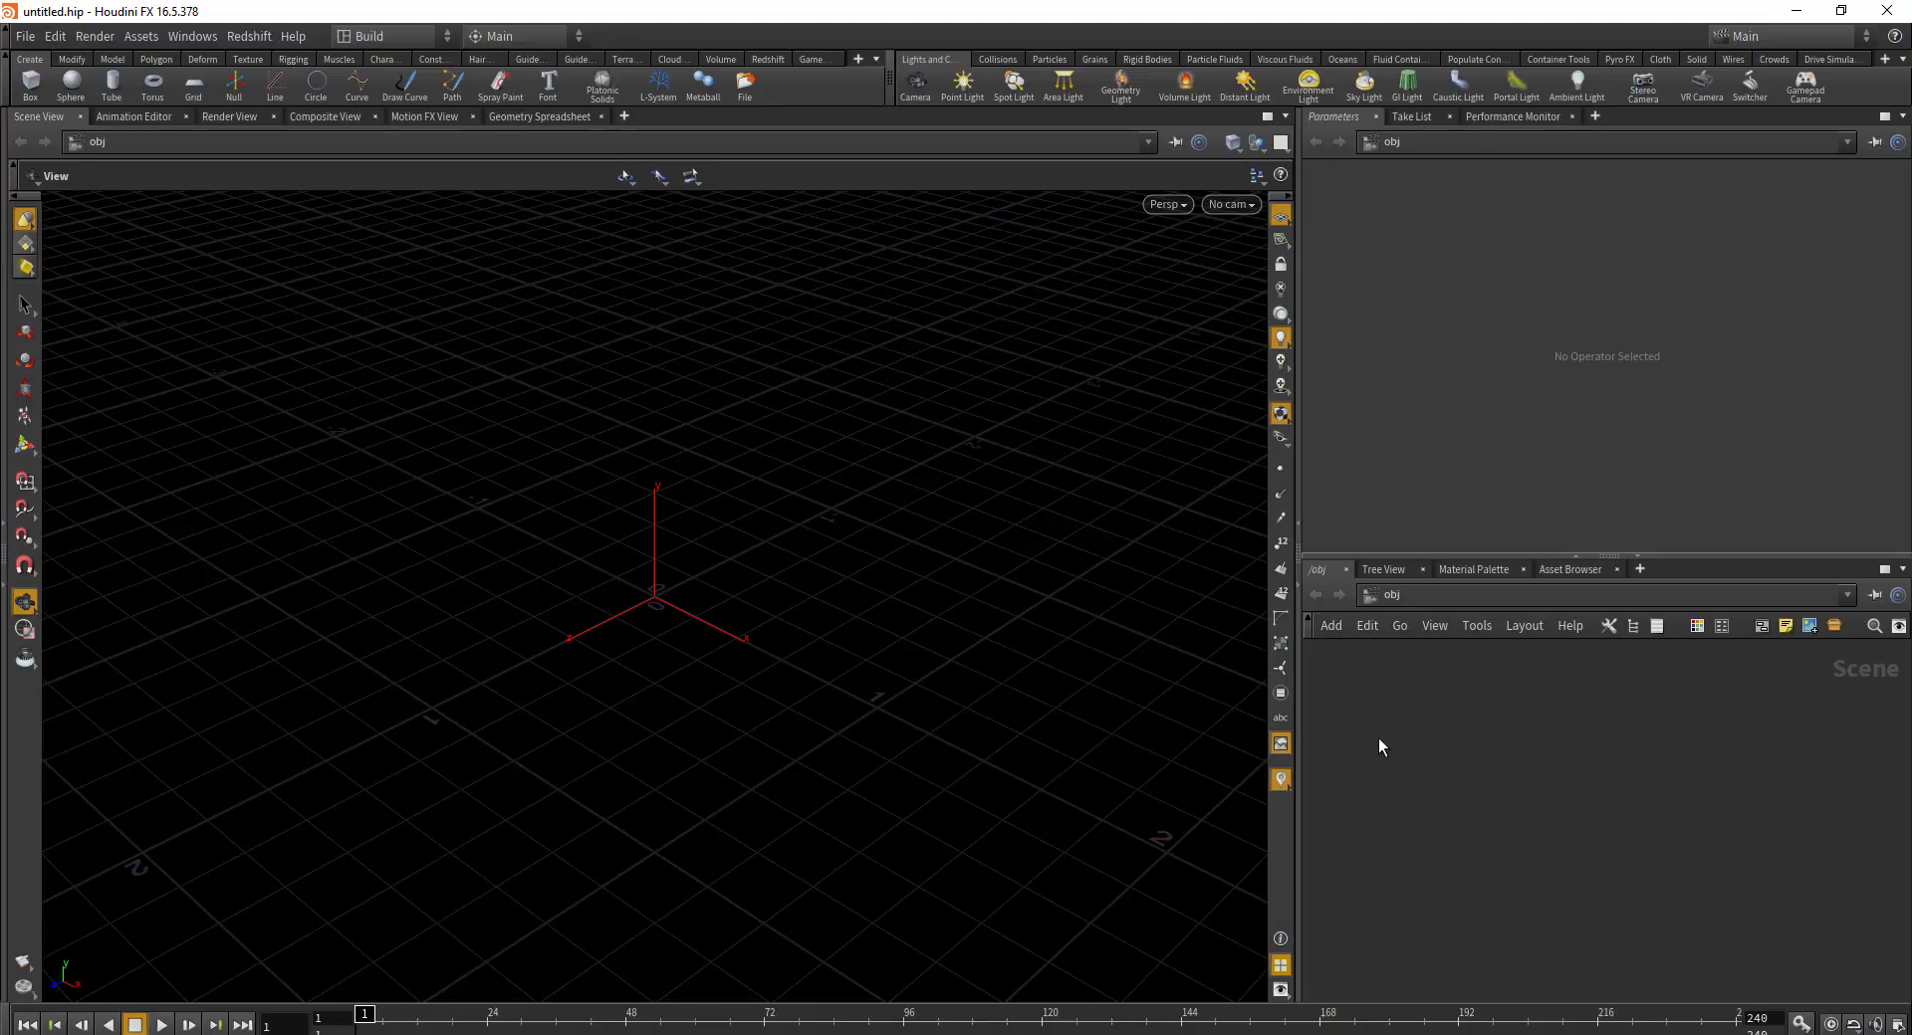
# Step: Create a Geometry object, geo1, in the network and dive inside it
pyautogui.press('Tab')
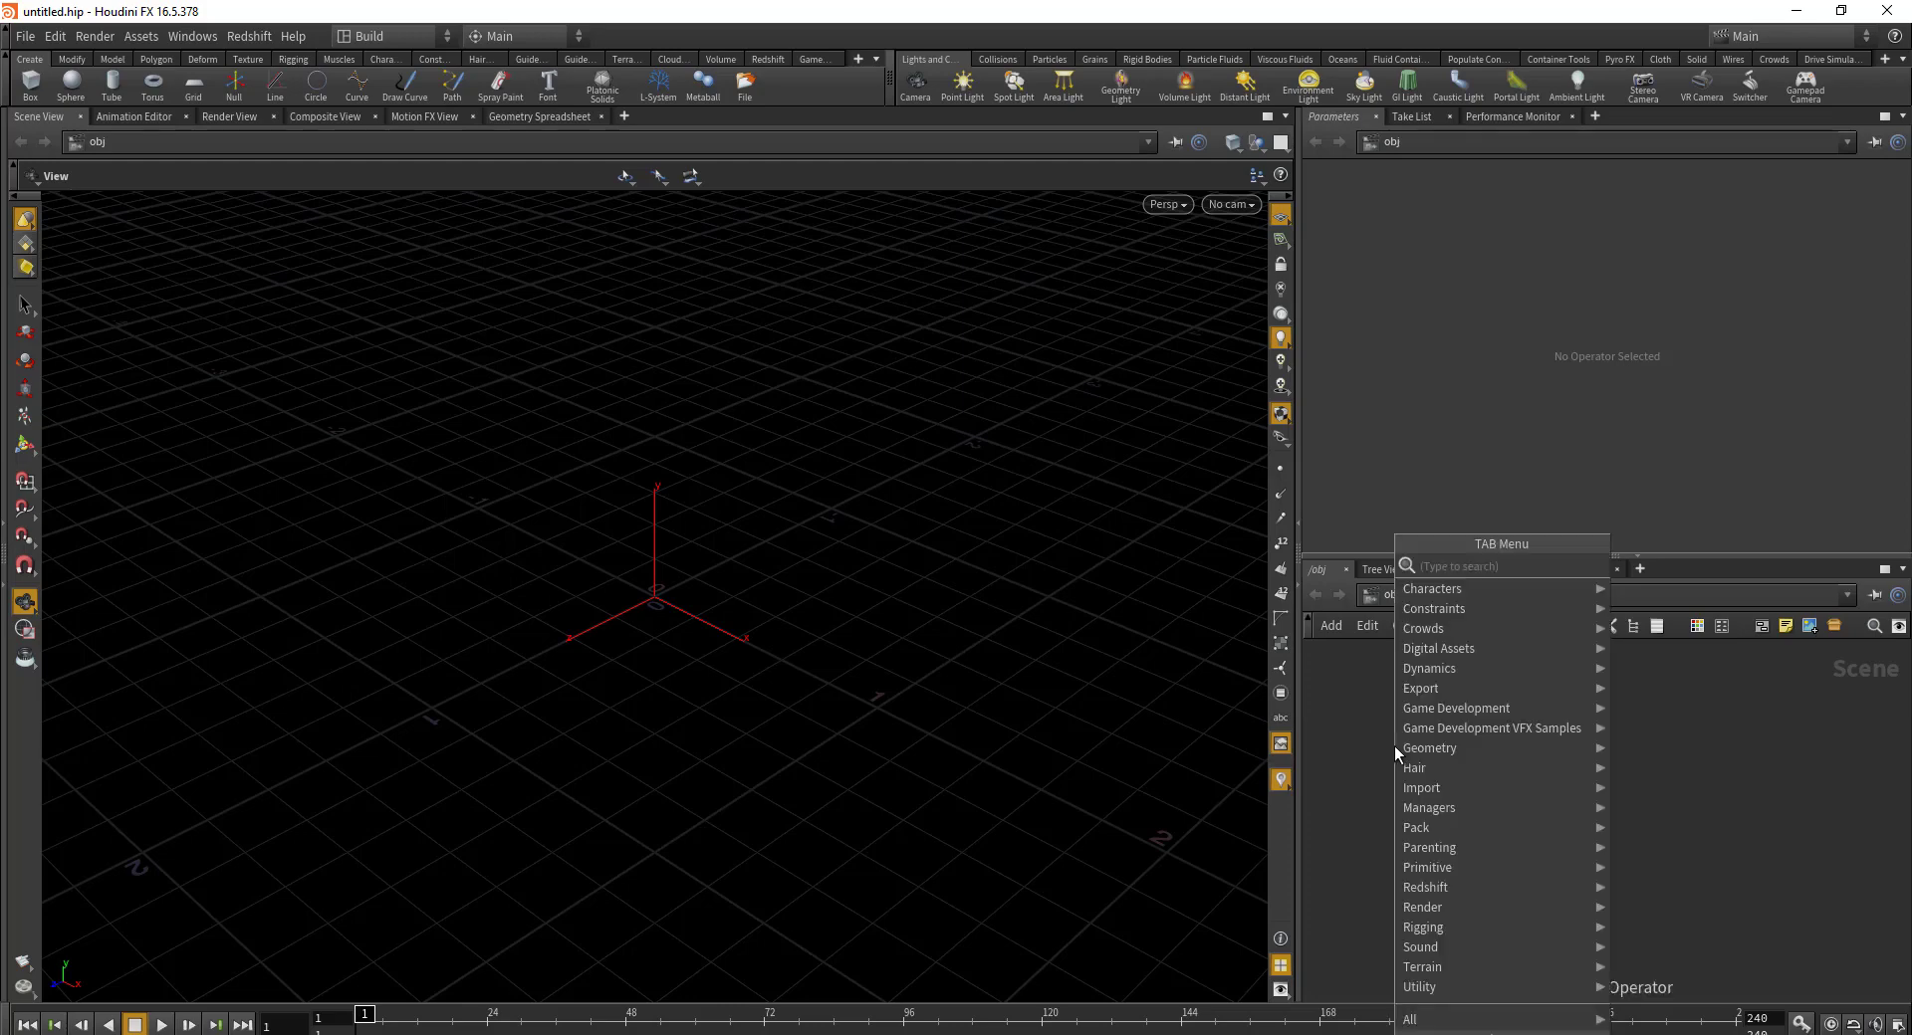
pyautogui.write('geo')
pyautogui.press('Return')
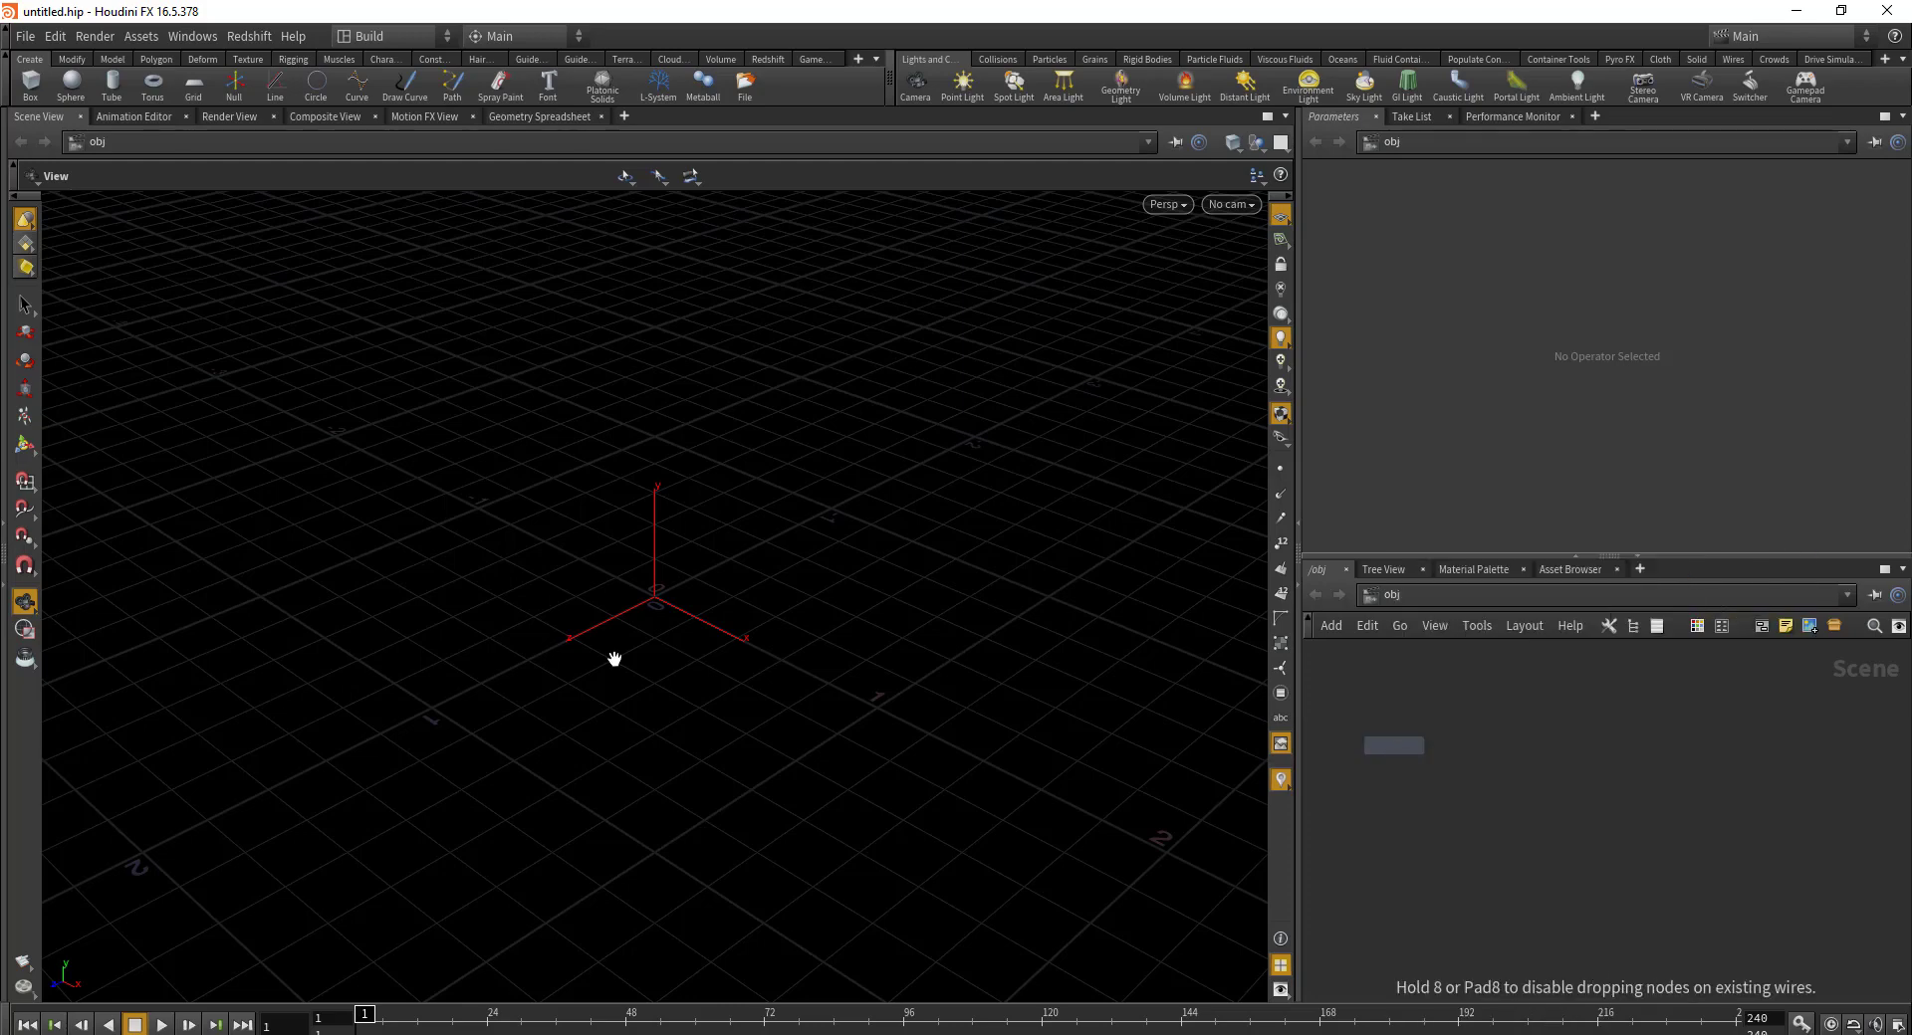
pyautogui.click(1477, 745)
pyautogui.doubleClick(1476, 738)
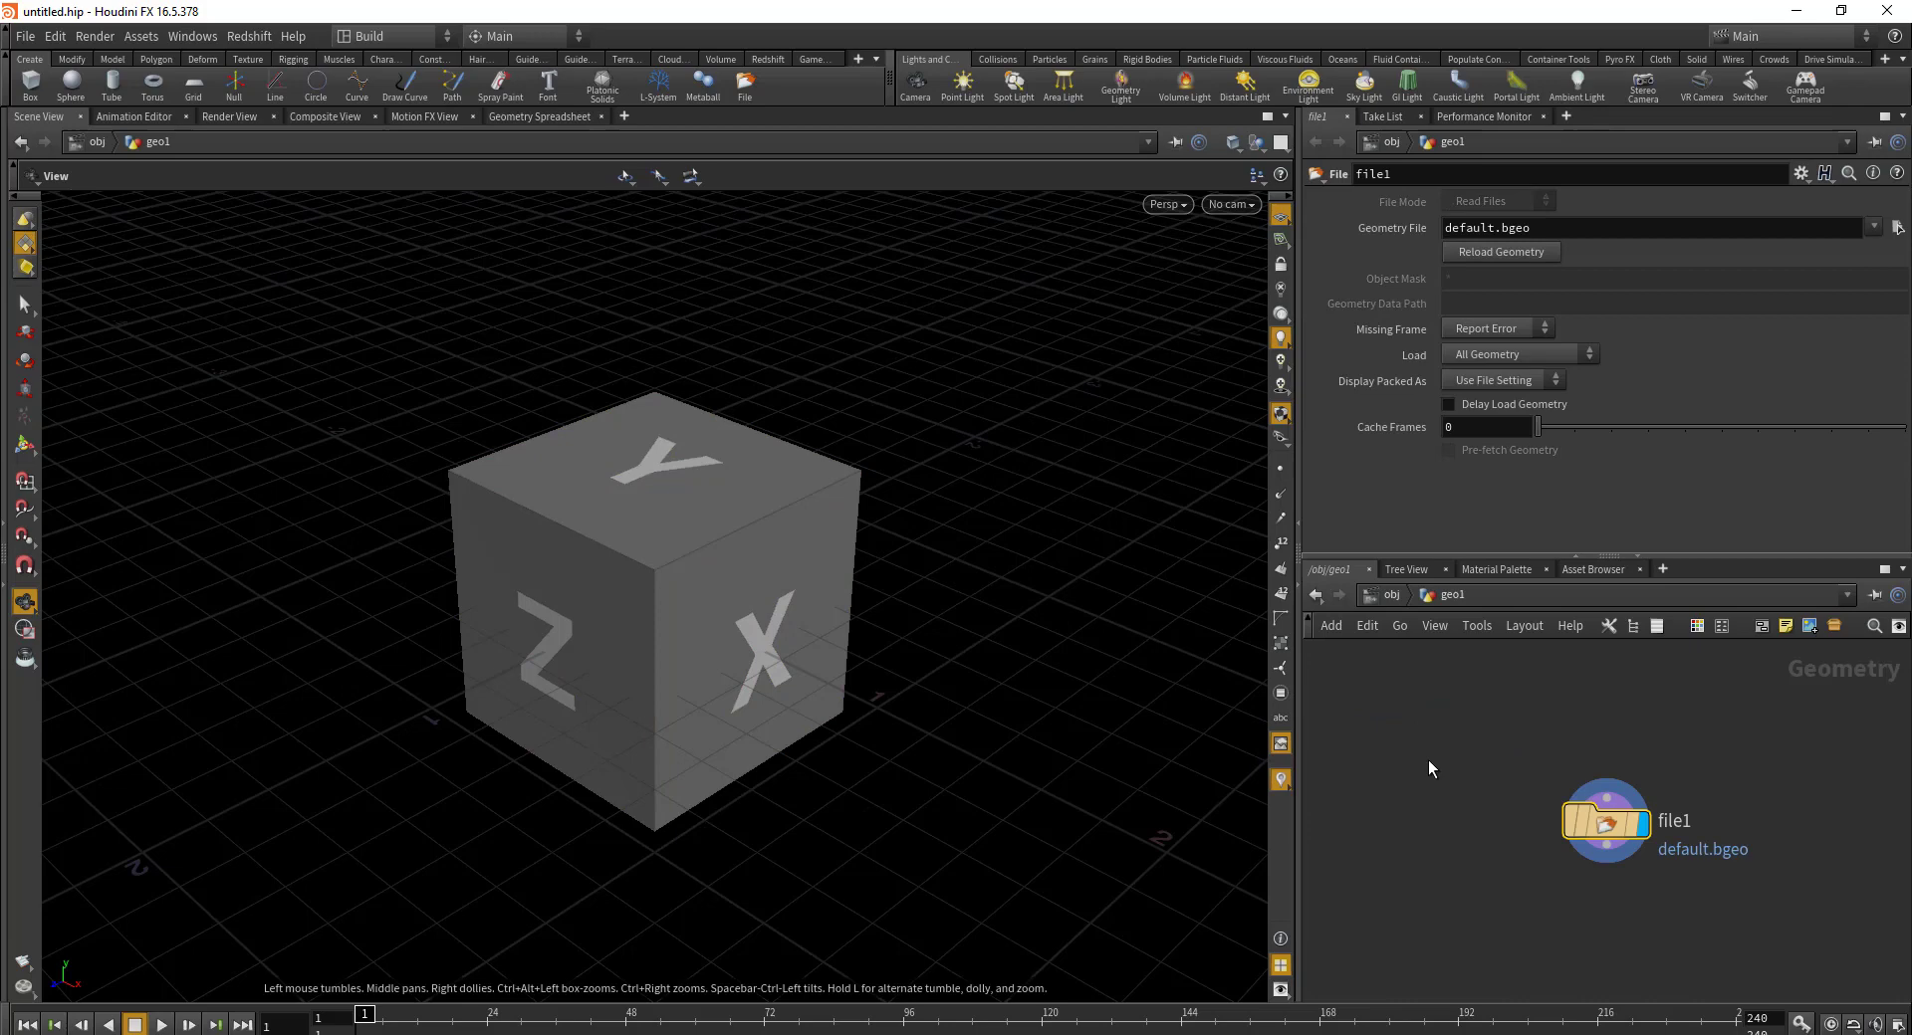
# Step: Replace the default file1 node with a 10 by 10 Grid node, grid1
pyautogui.press('Delete')
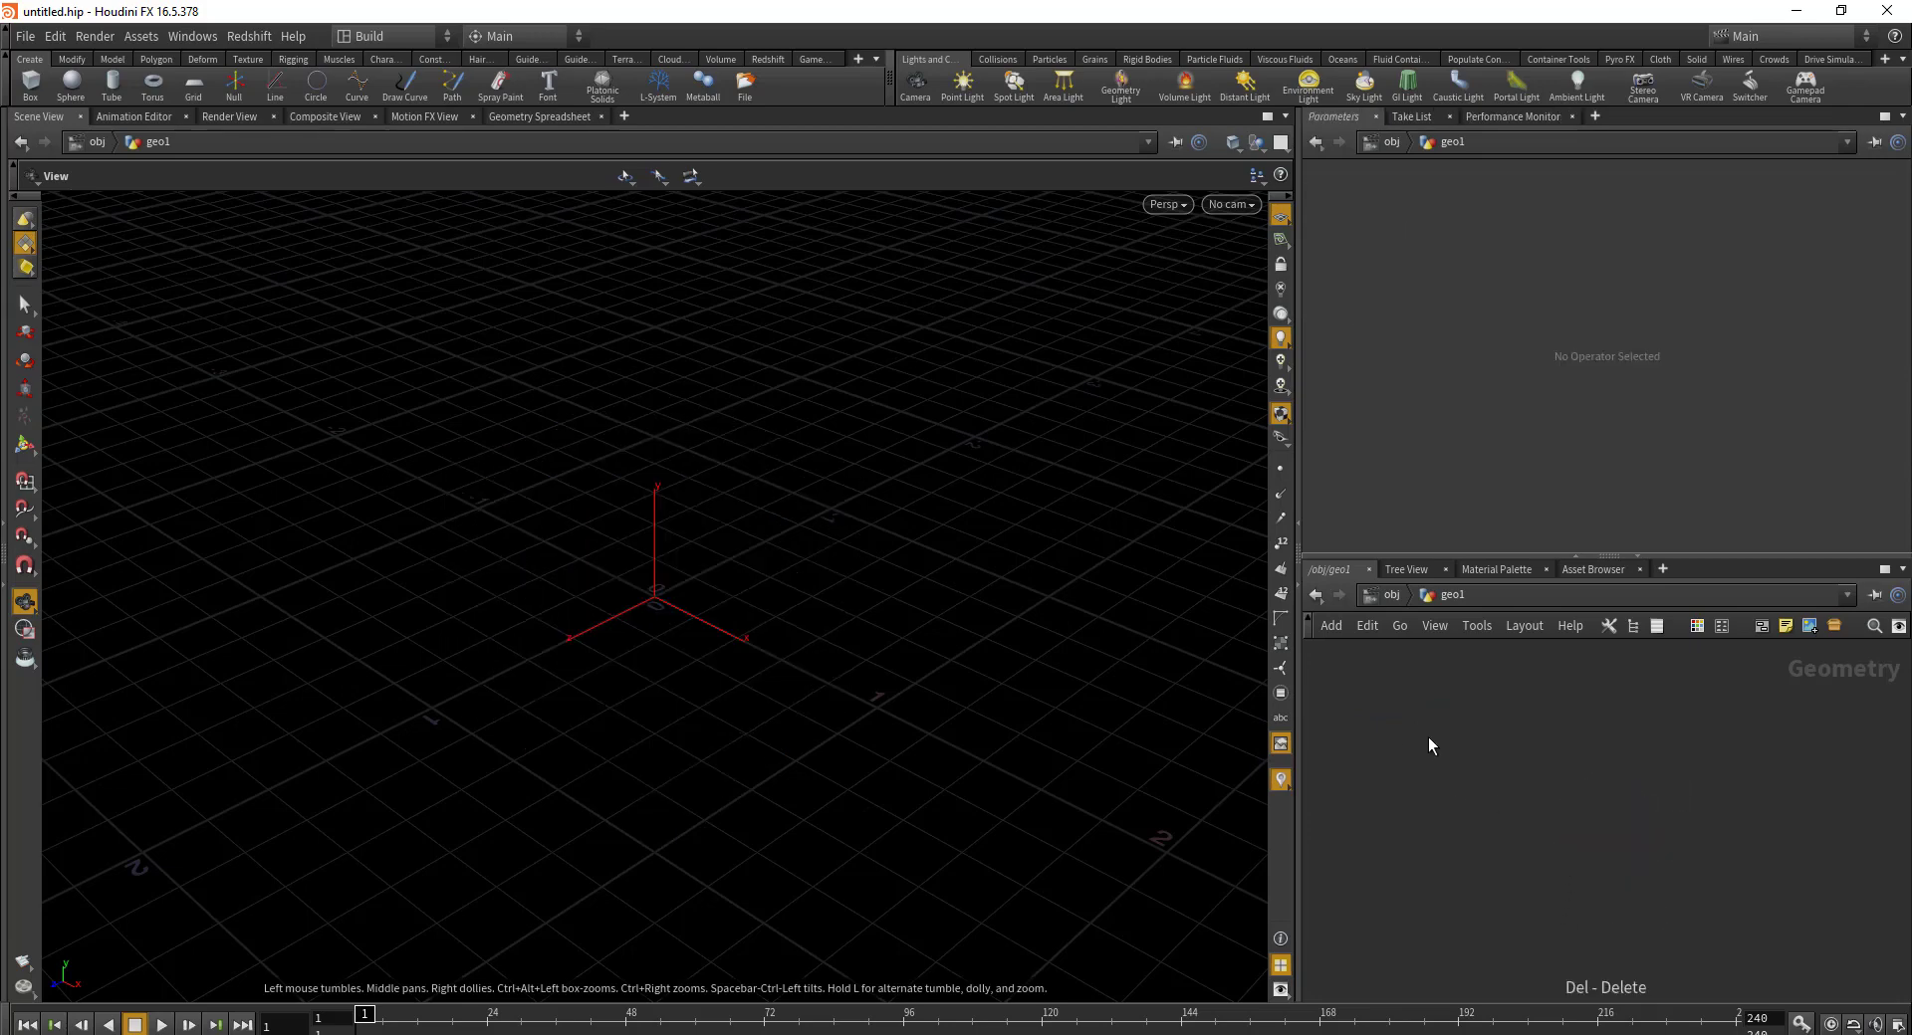
pyautogui.press('Tab')
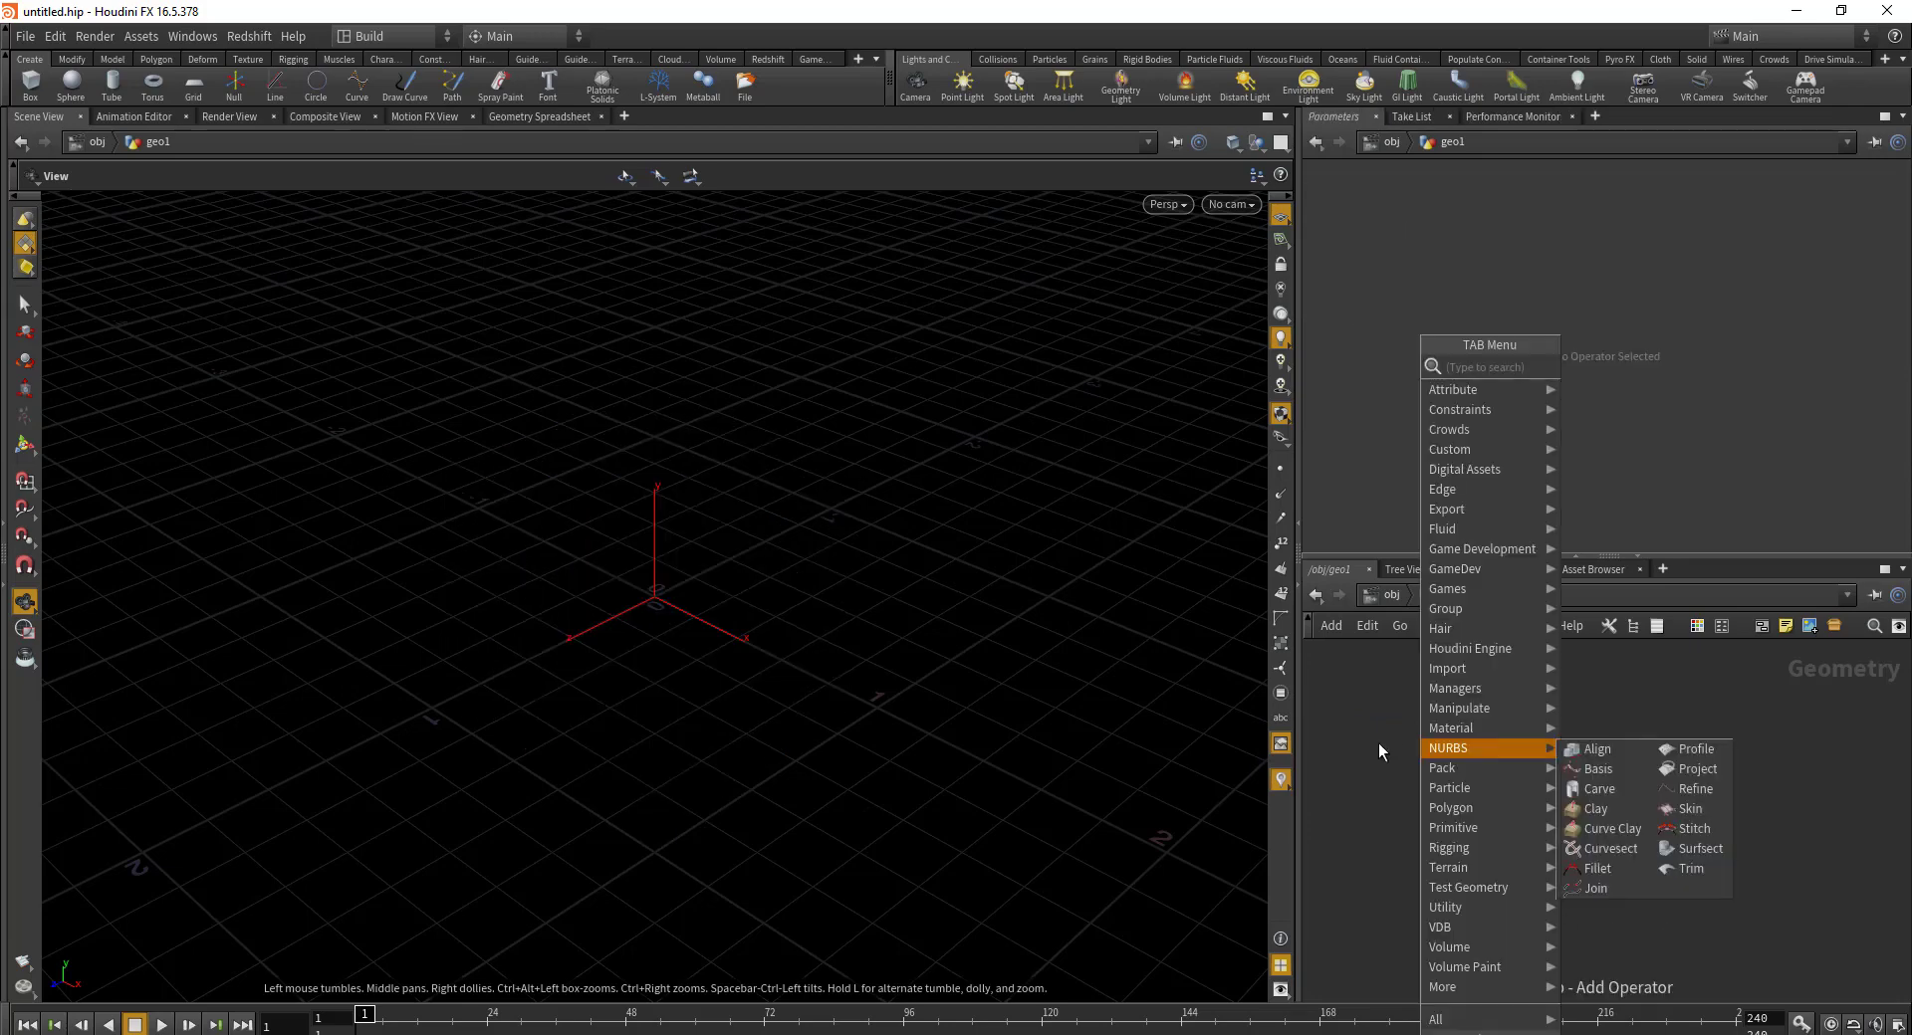
pyautogui.write('grid')
pyautogui.press('Return')
pyautogui.moveTo(585, 566)
pyautogui.mouseDown()
pyautogui.moveTo(692, 549)
pyautogui.moveTo(653, 601)
pyautogui.moveTo(598, 563)
pyautogui.moveTo(631, 555)
pyautogui.moveTo(614, 570)
pyautogui.mouseUp()
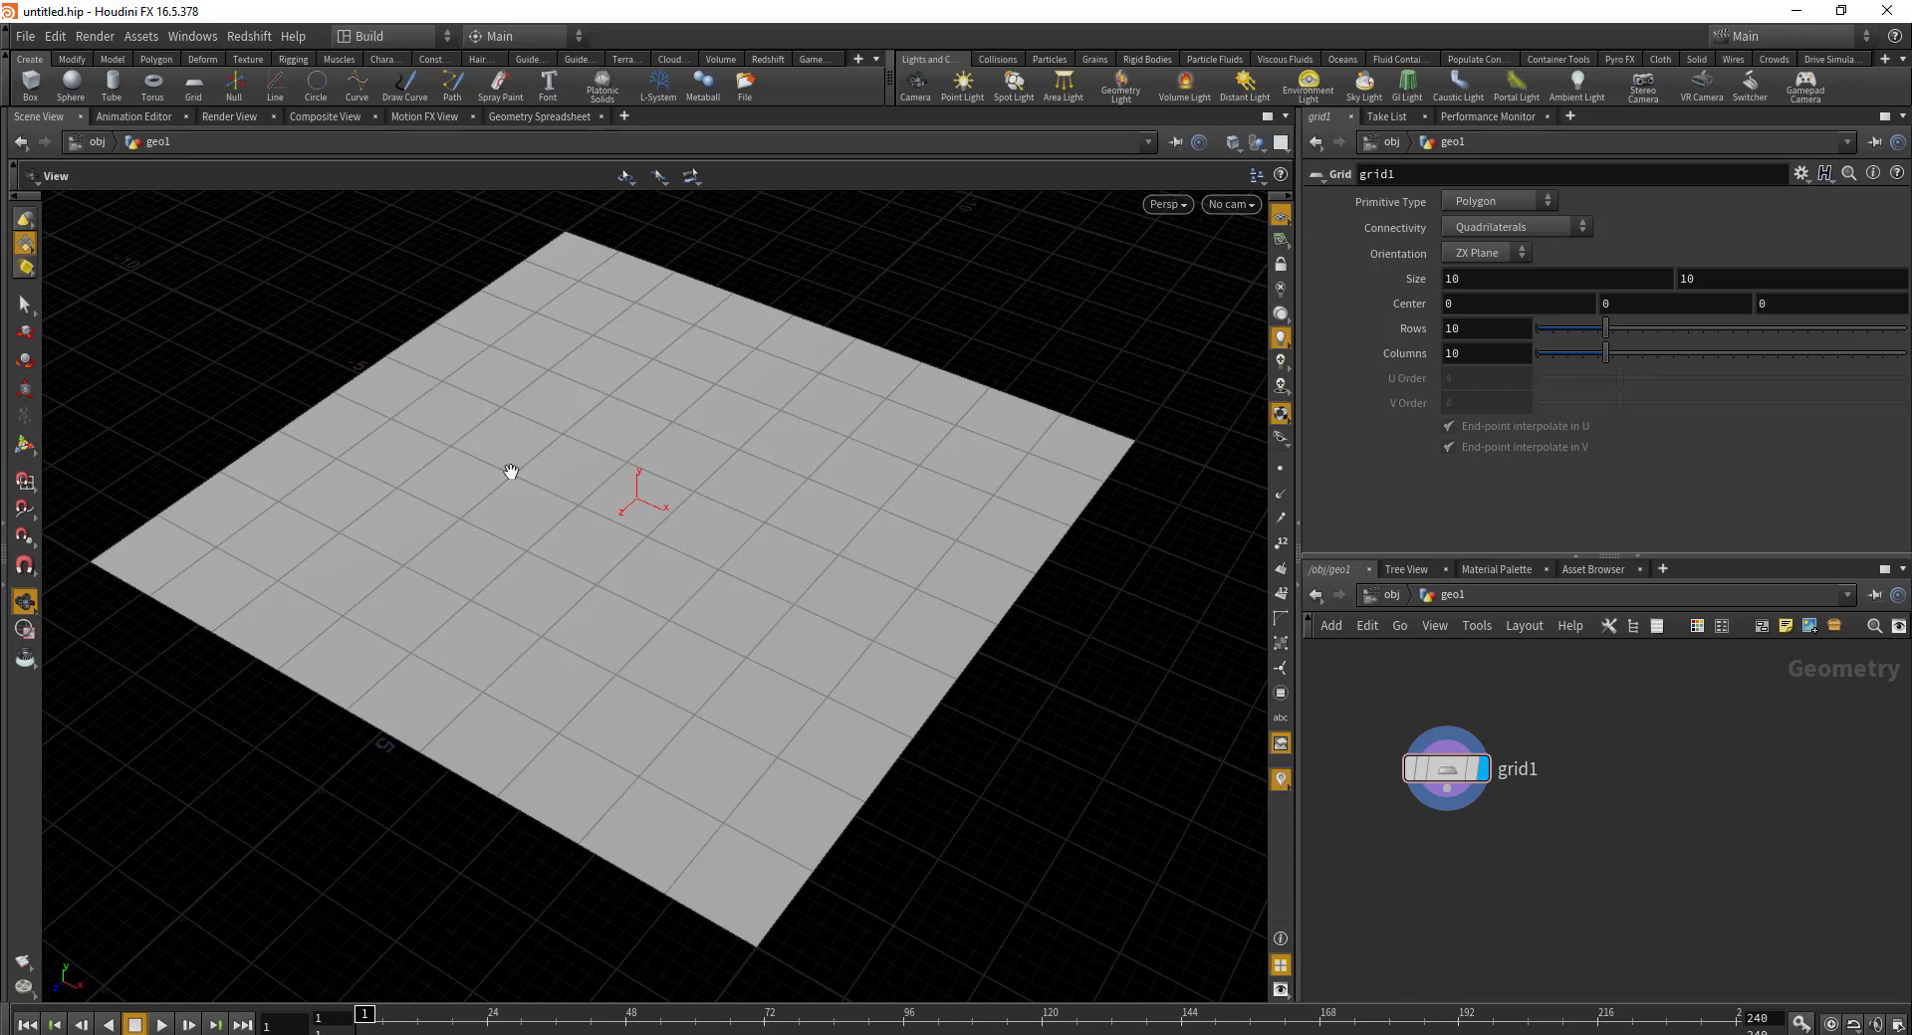
pyautogui.moveTo(1435, 775); pyautogui.dragTo(1541, 727)
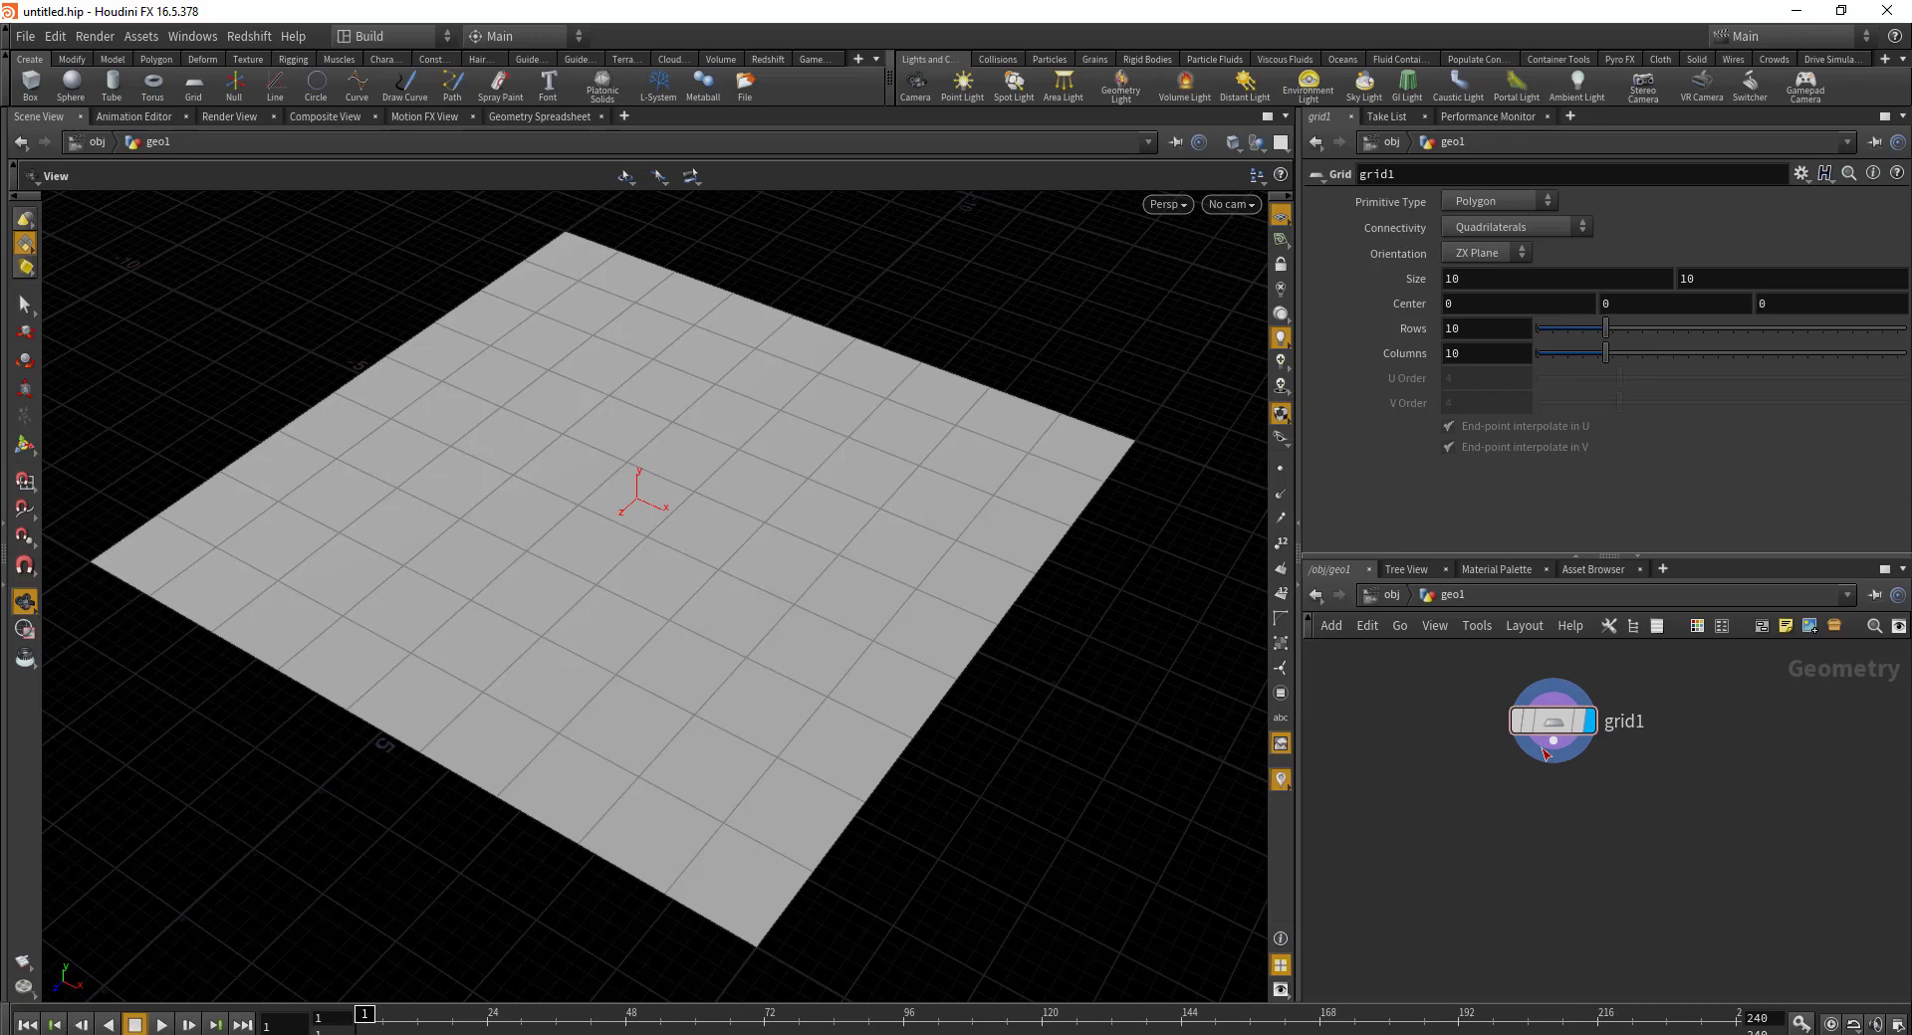
# Step: Append an Attribute from Map node to grid1 and display its UVcolor.rat colouring
pyautogui.click(1552, 743)
pyautogui.press('Tab')
pyautogui.write('attri')
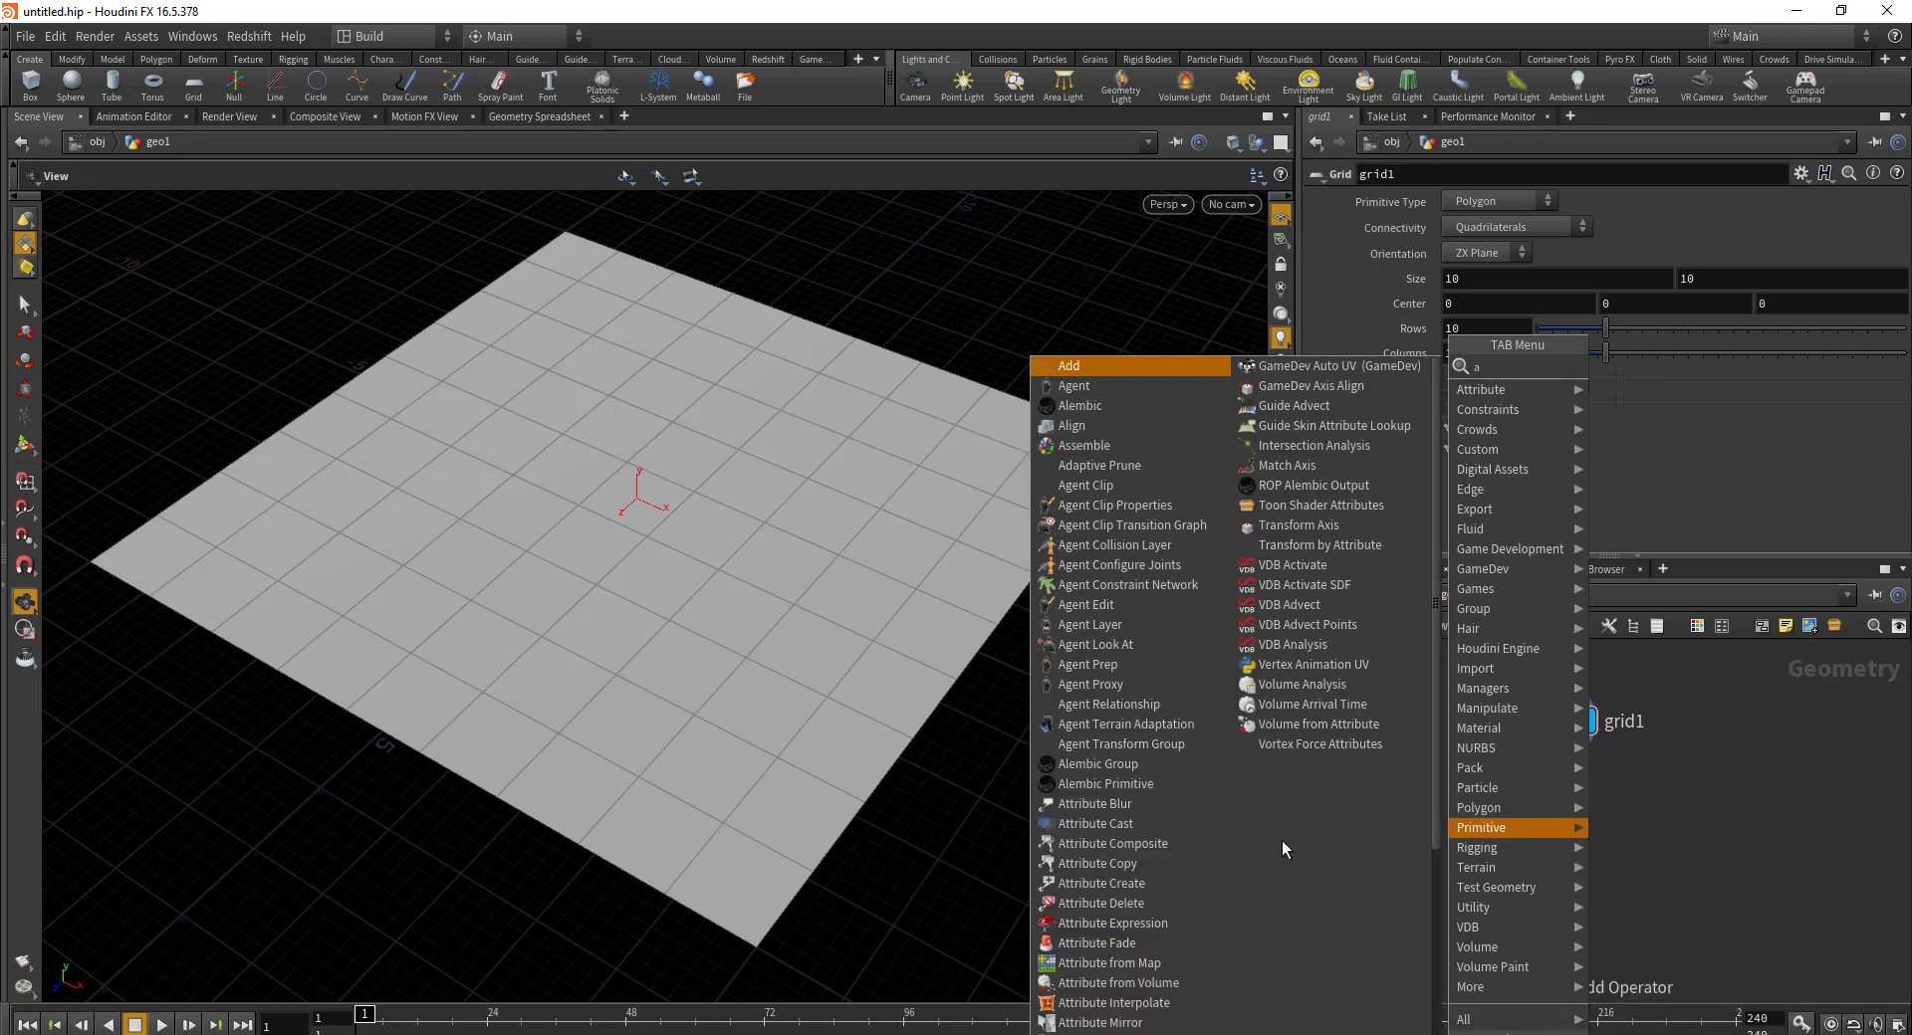
pyautogui.press('Down')
pyautogui.press('Down')
pyautogui.press('Down')
pyautogui.press('Down')
pyautogui.press('Down')
pyautogui.press('Down')
pyautogui.press('Down')
pyautogui.press('Down')
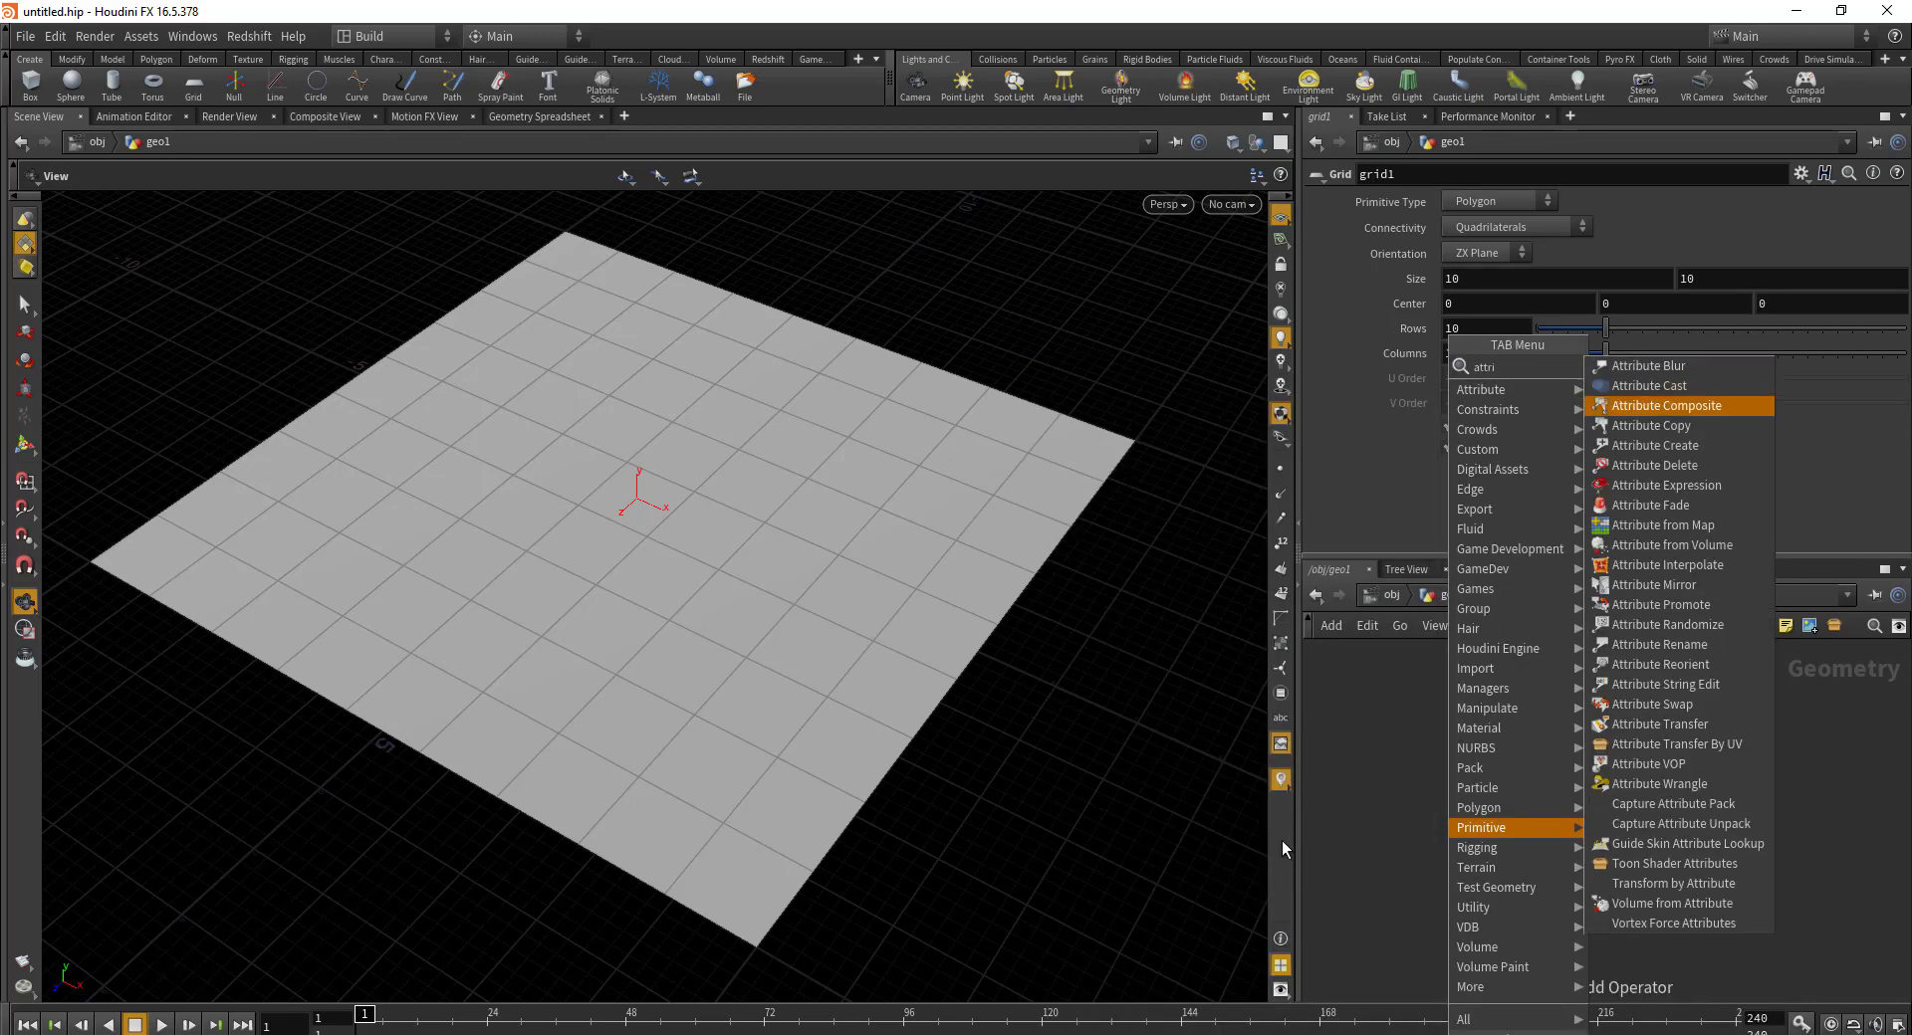
pyautogui.press('Return')
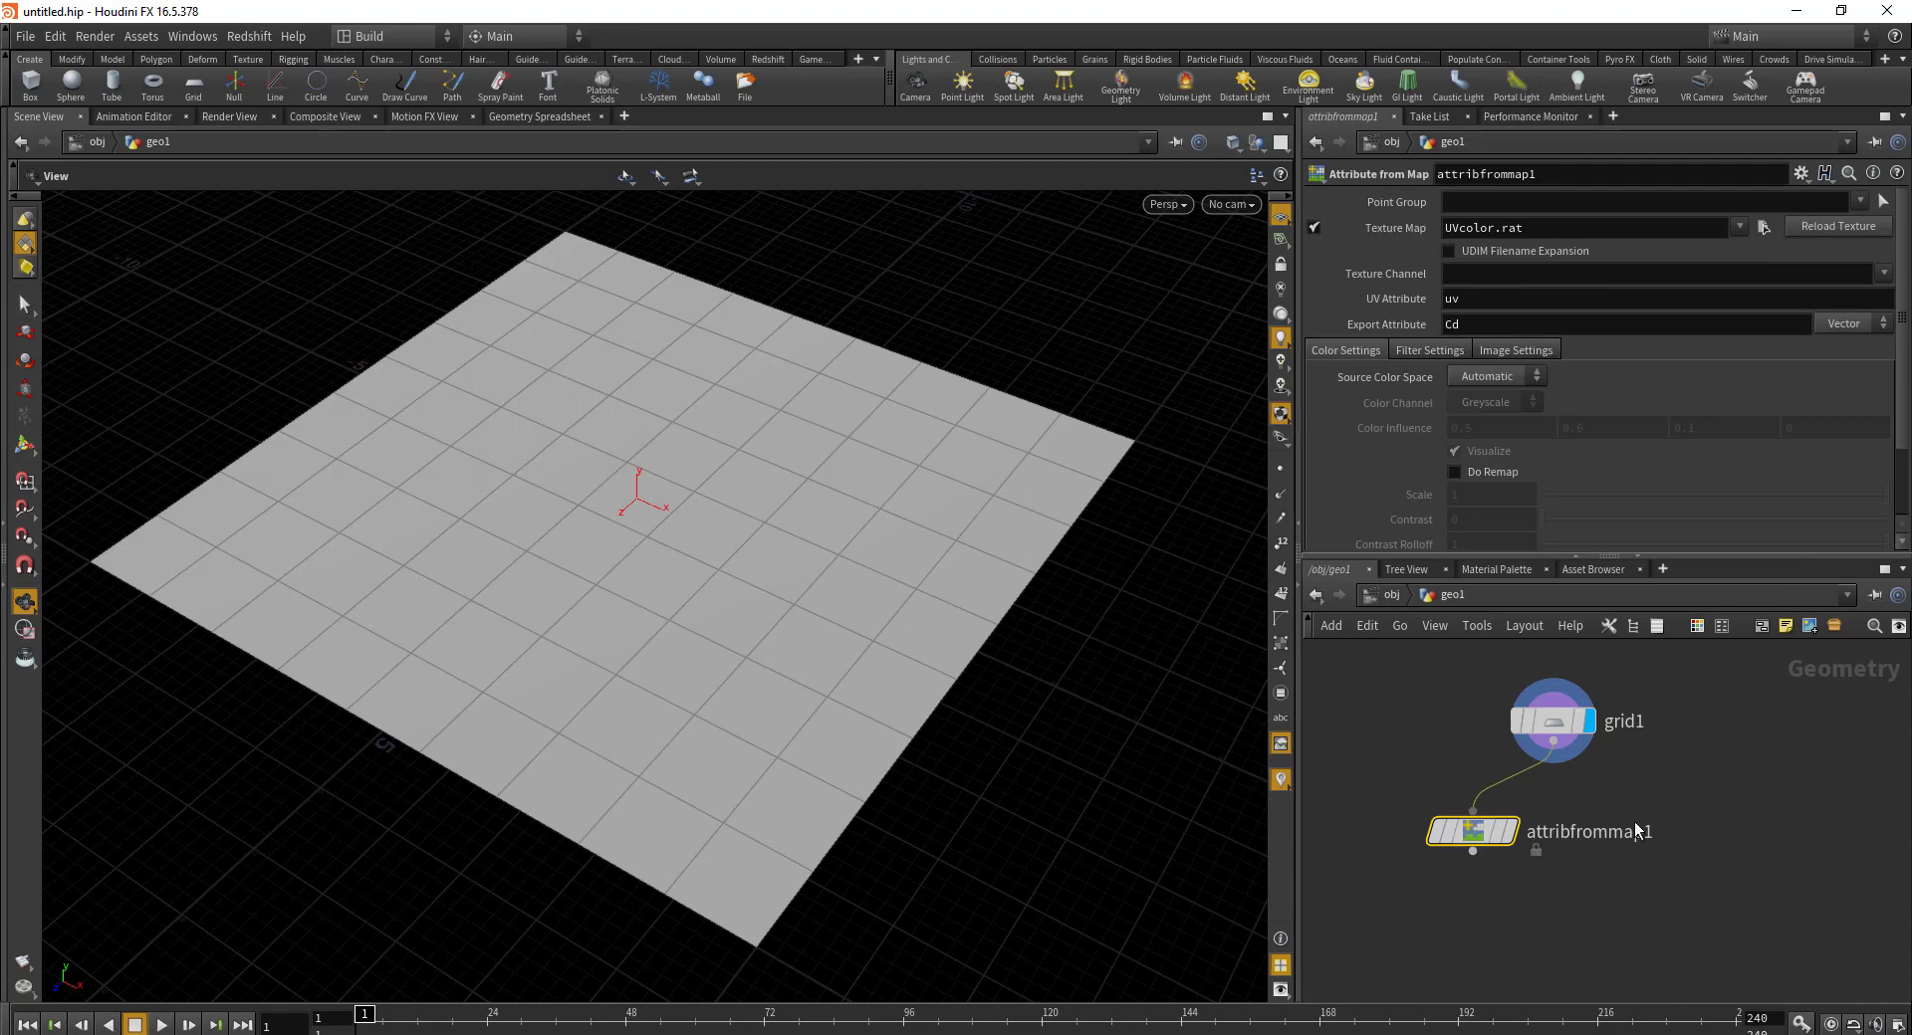
pyautogui.click(1506, 833)
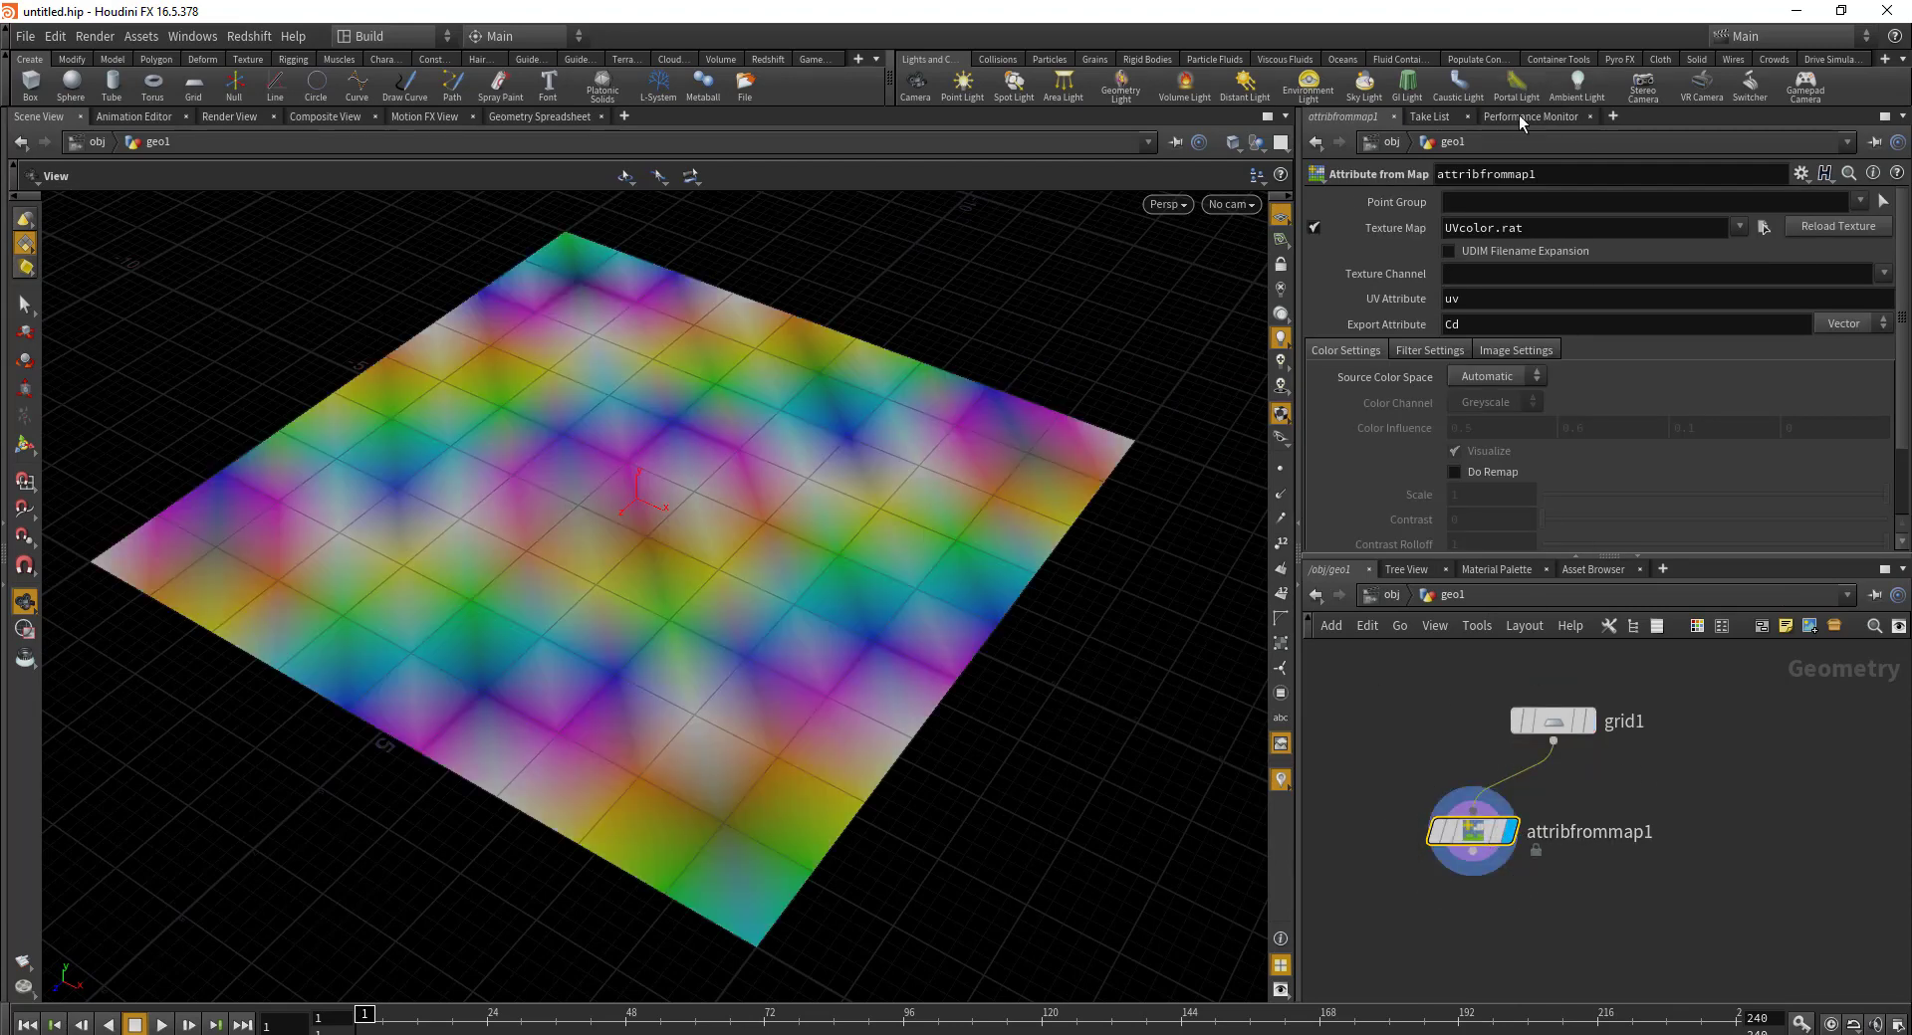
# Step: Set the Texture Map to $HFS/houdini/pic/minimizedicon.pic so the grid shows the orange spiral
pyautogui.click(1762, 228)
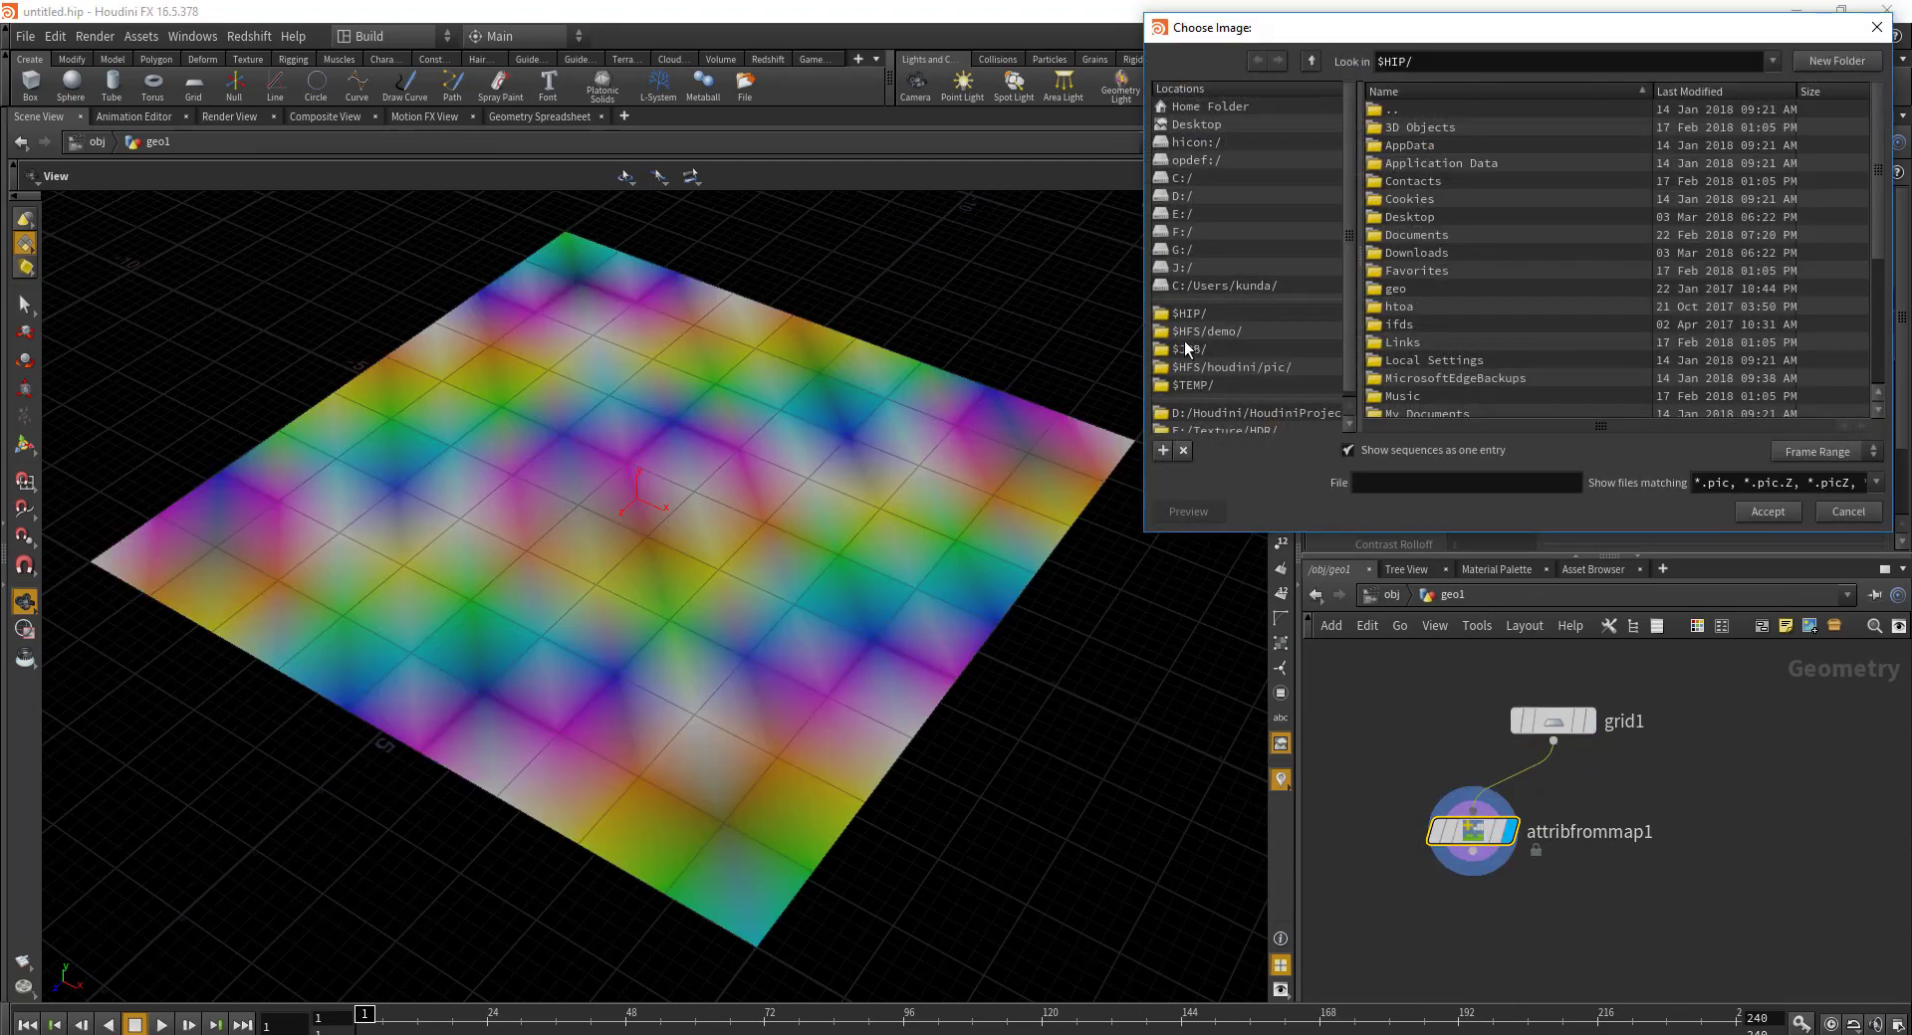
pyautogui.click(1234, 367)
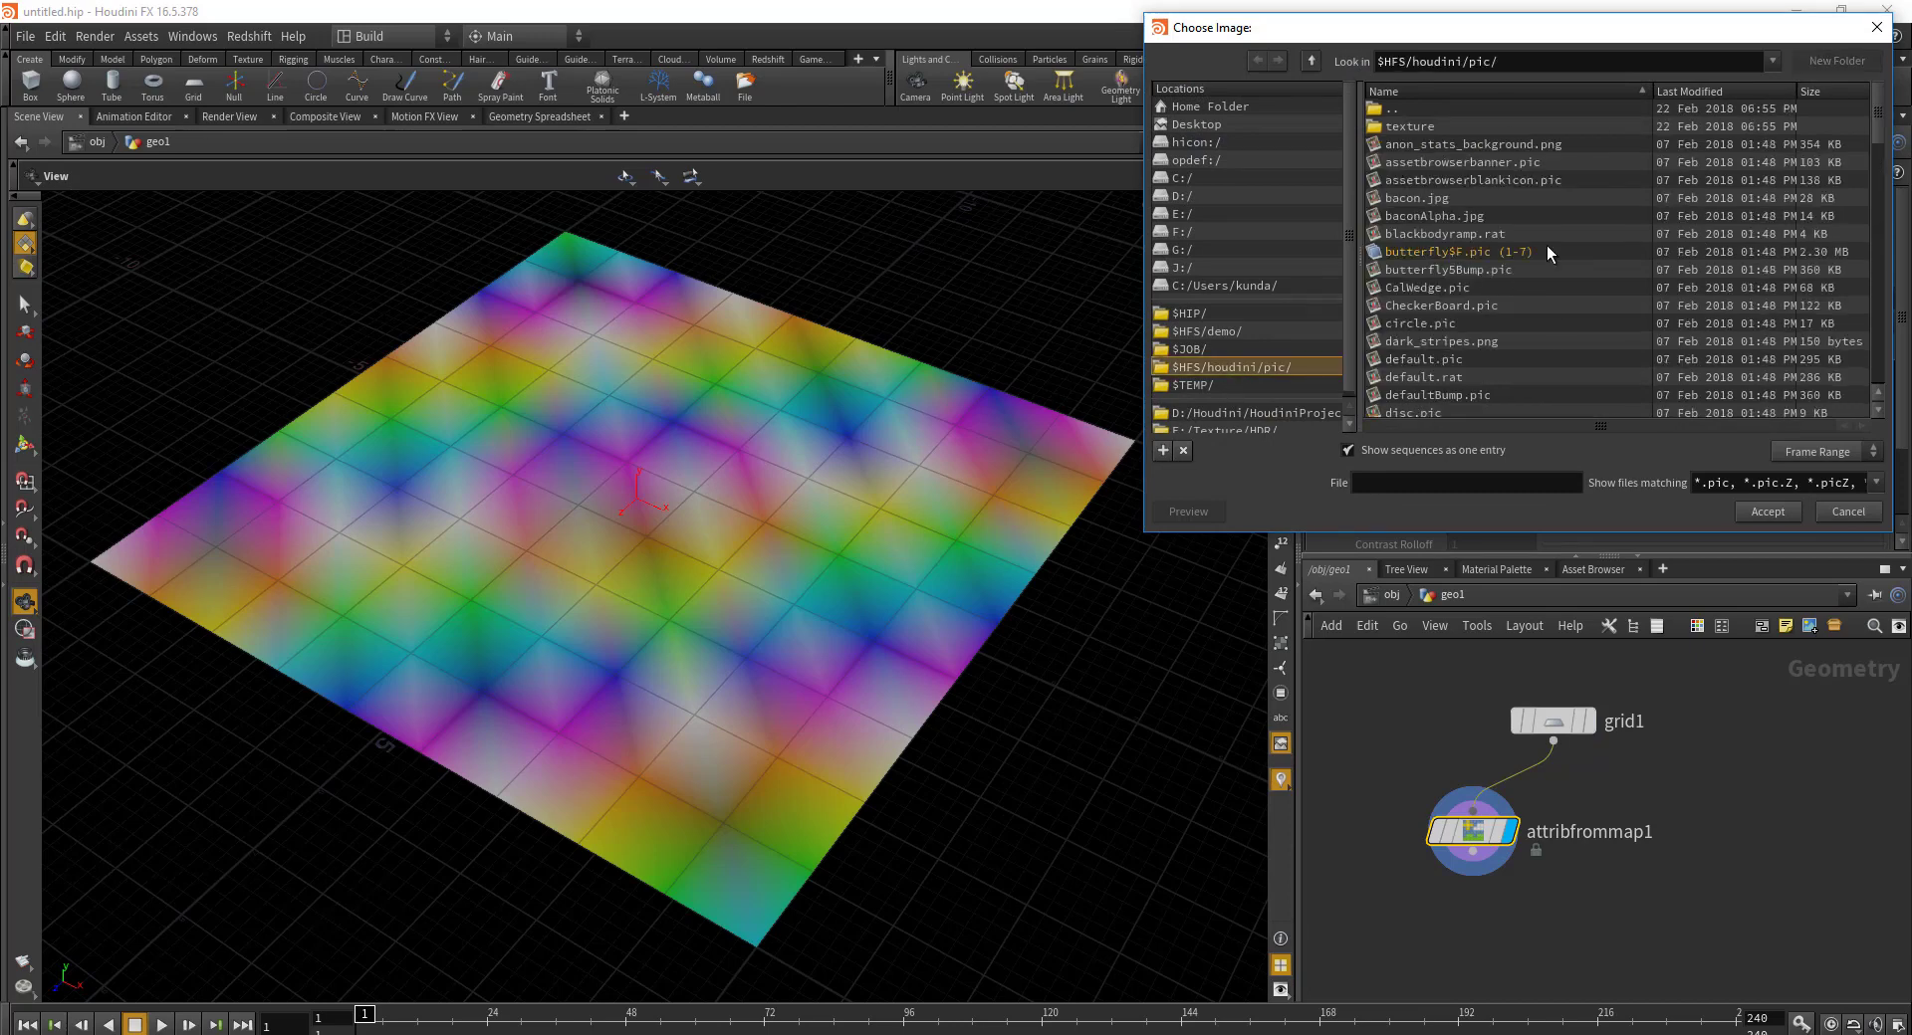
pyautogui.rightClick(1619, 291)
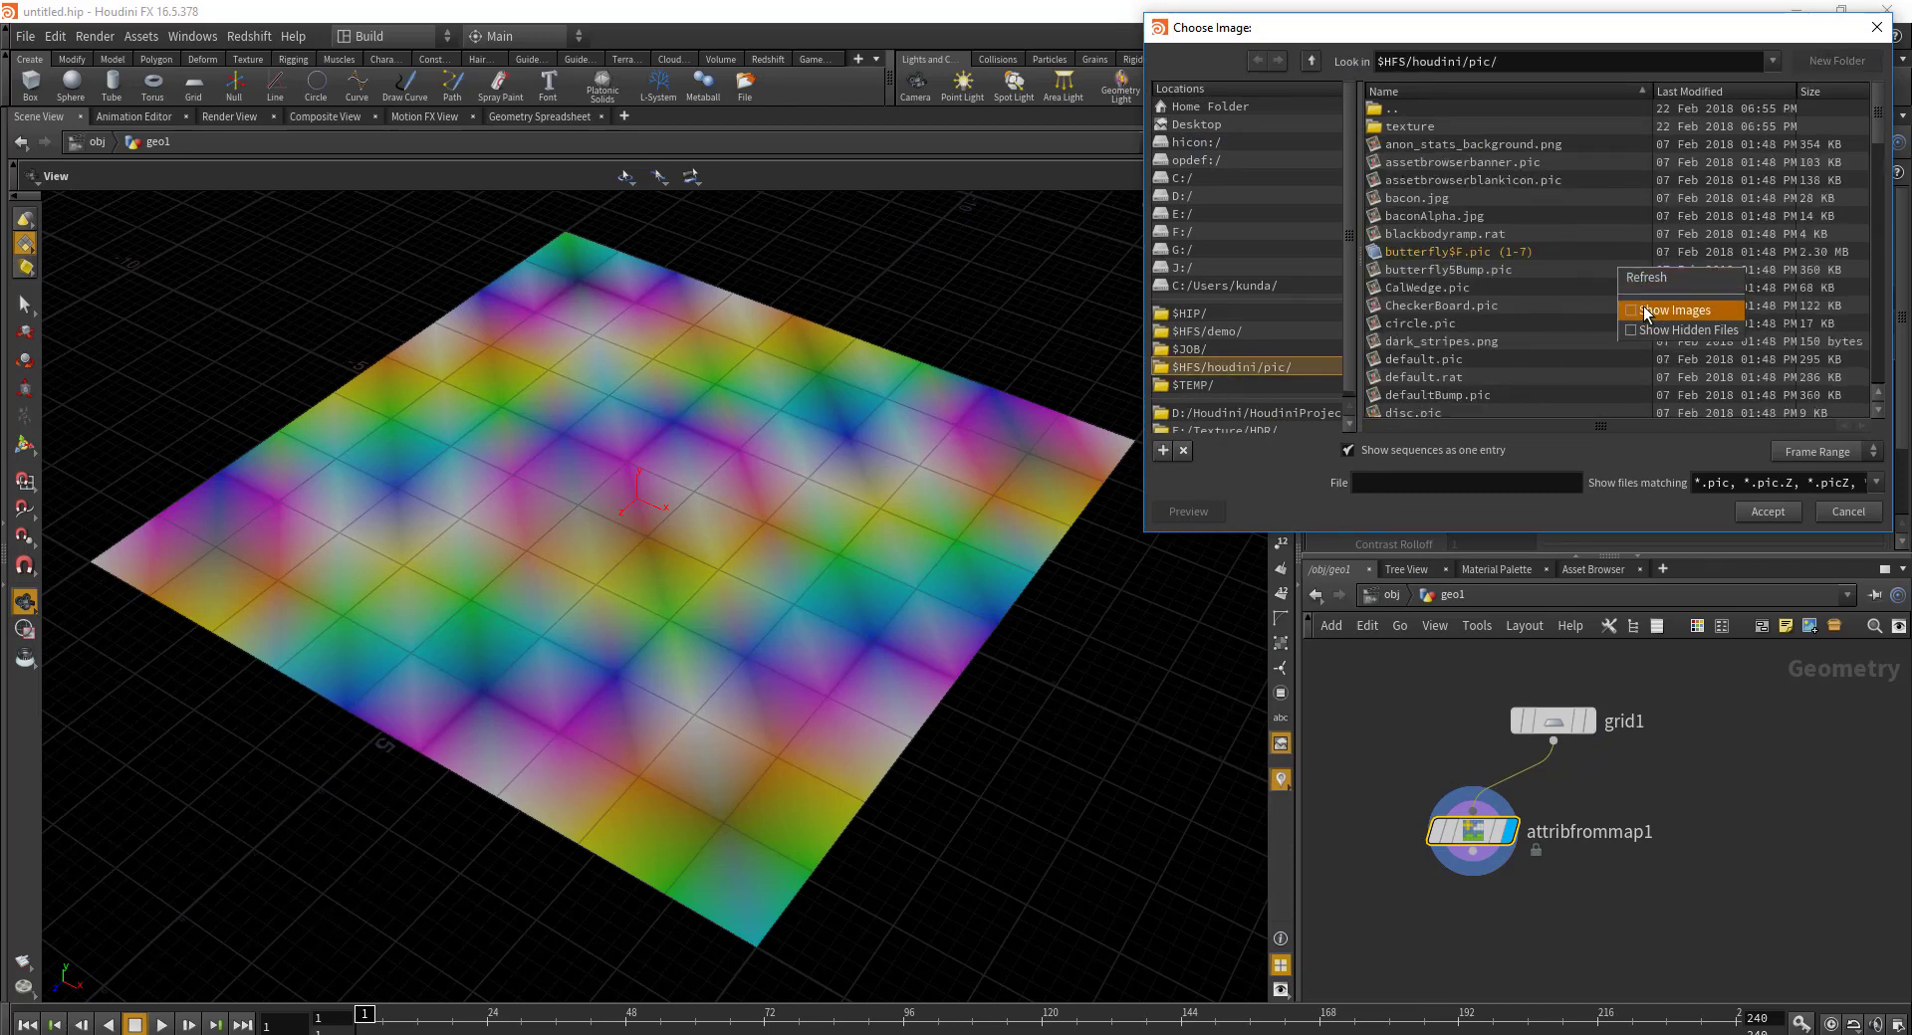
pyautogui.click(1673, 312)
pyautogui.moveTo(1875, 106); pyautogui.dragTo(1819, 271)
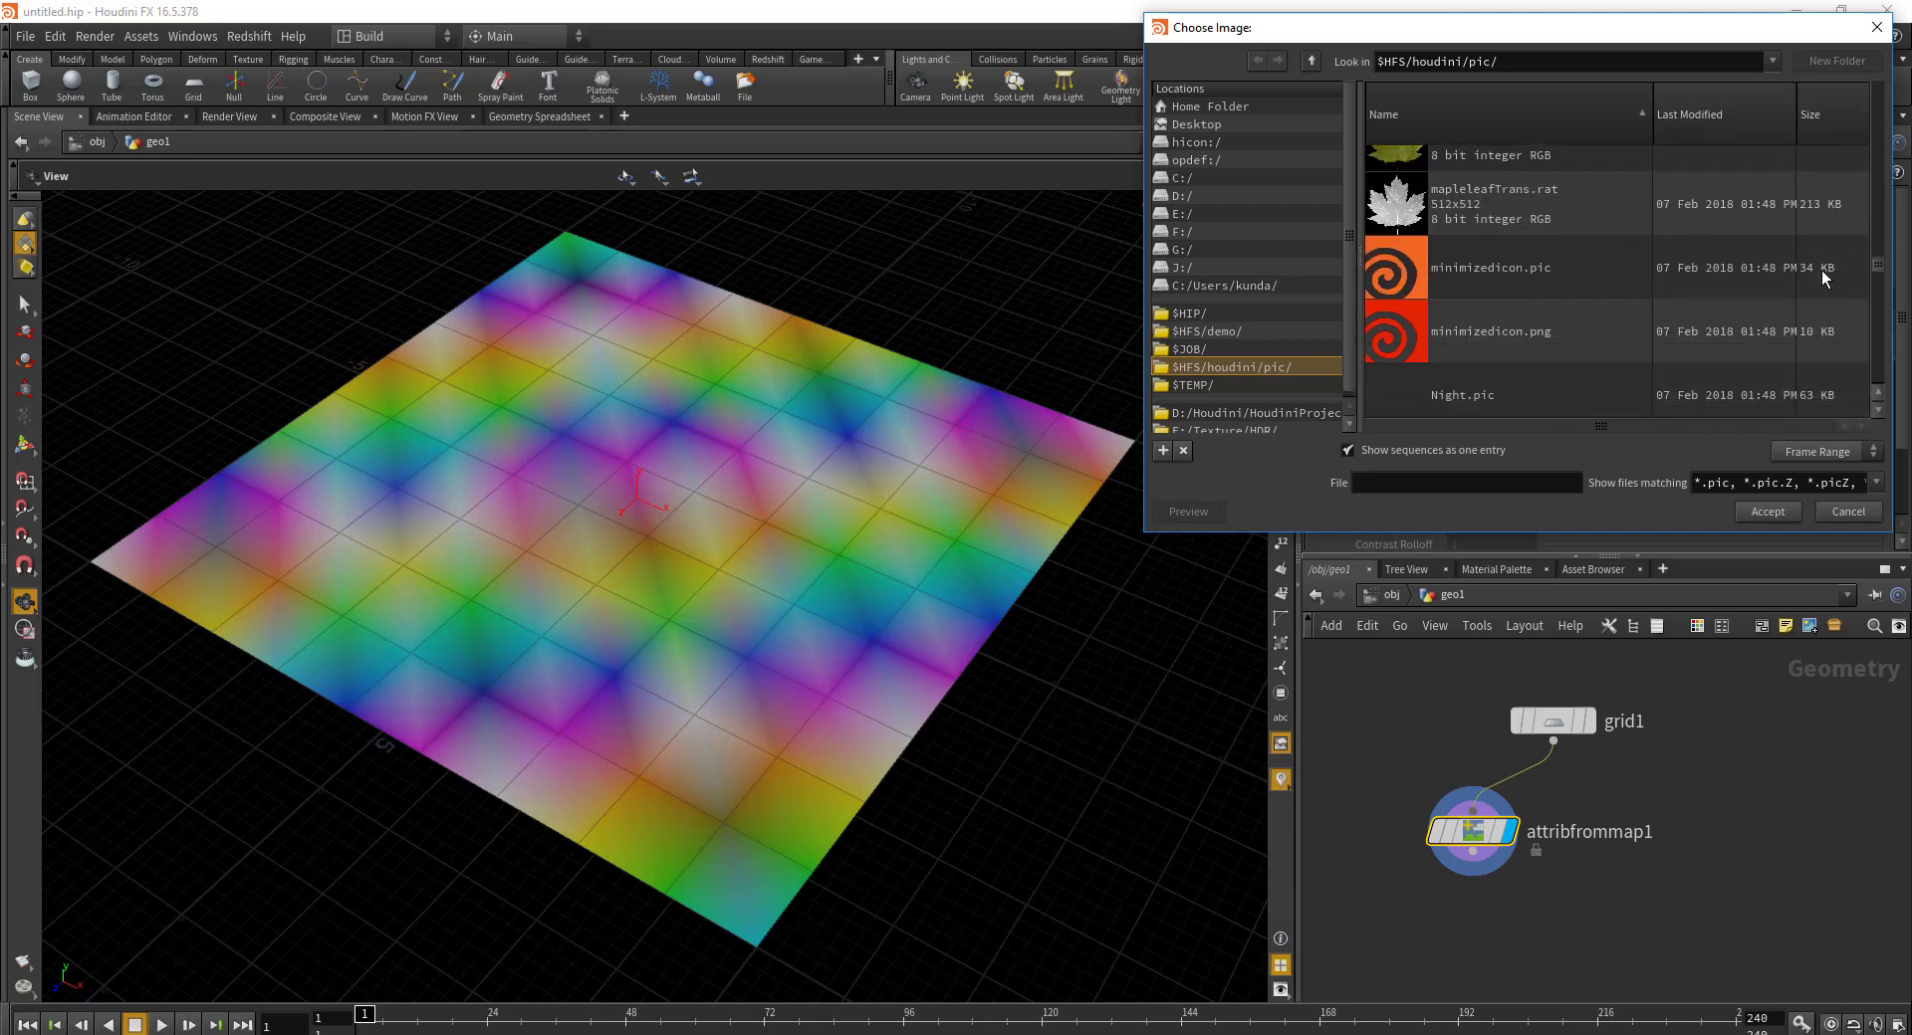
pyautogui.click(1551, 269)
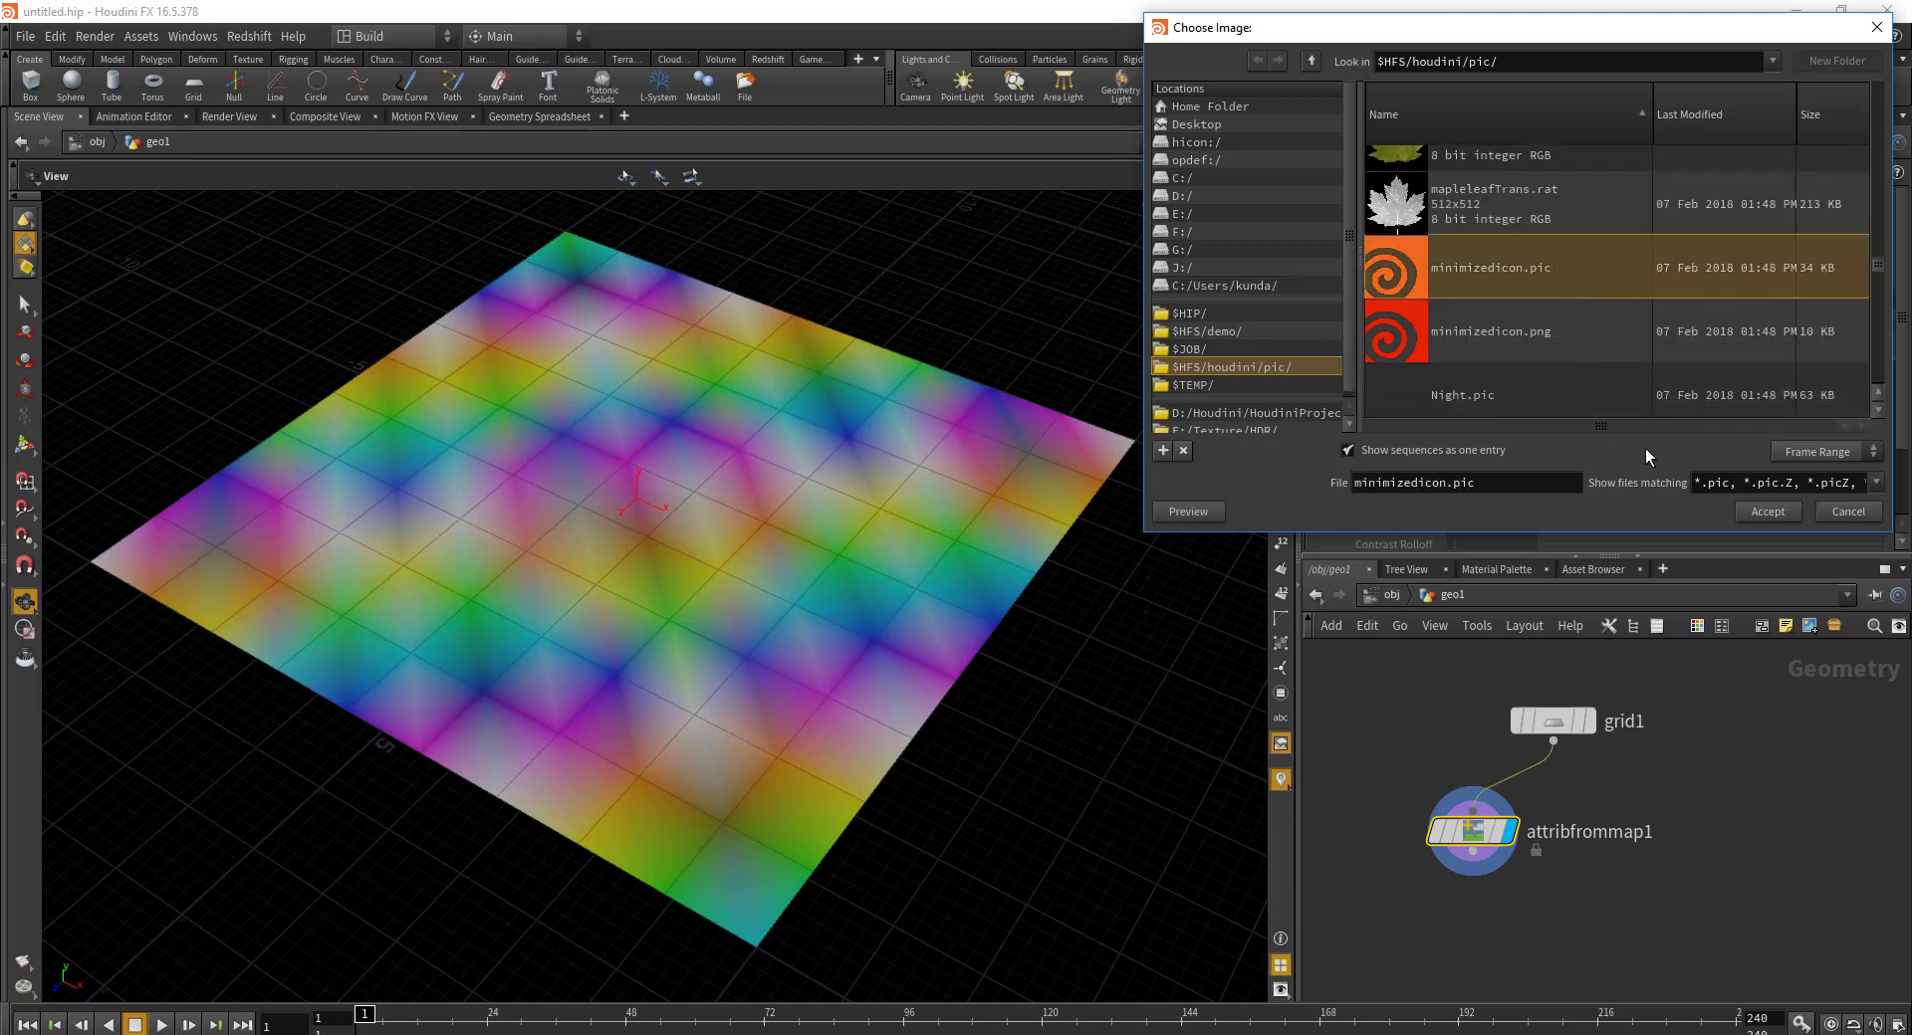
pyautogui.click(1768, 512)
pyautogui.moveTo(845, 576); pyautogui.dragTo(708, 559)
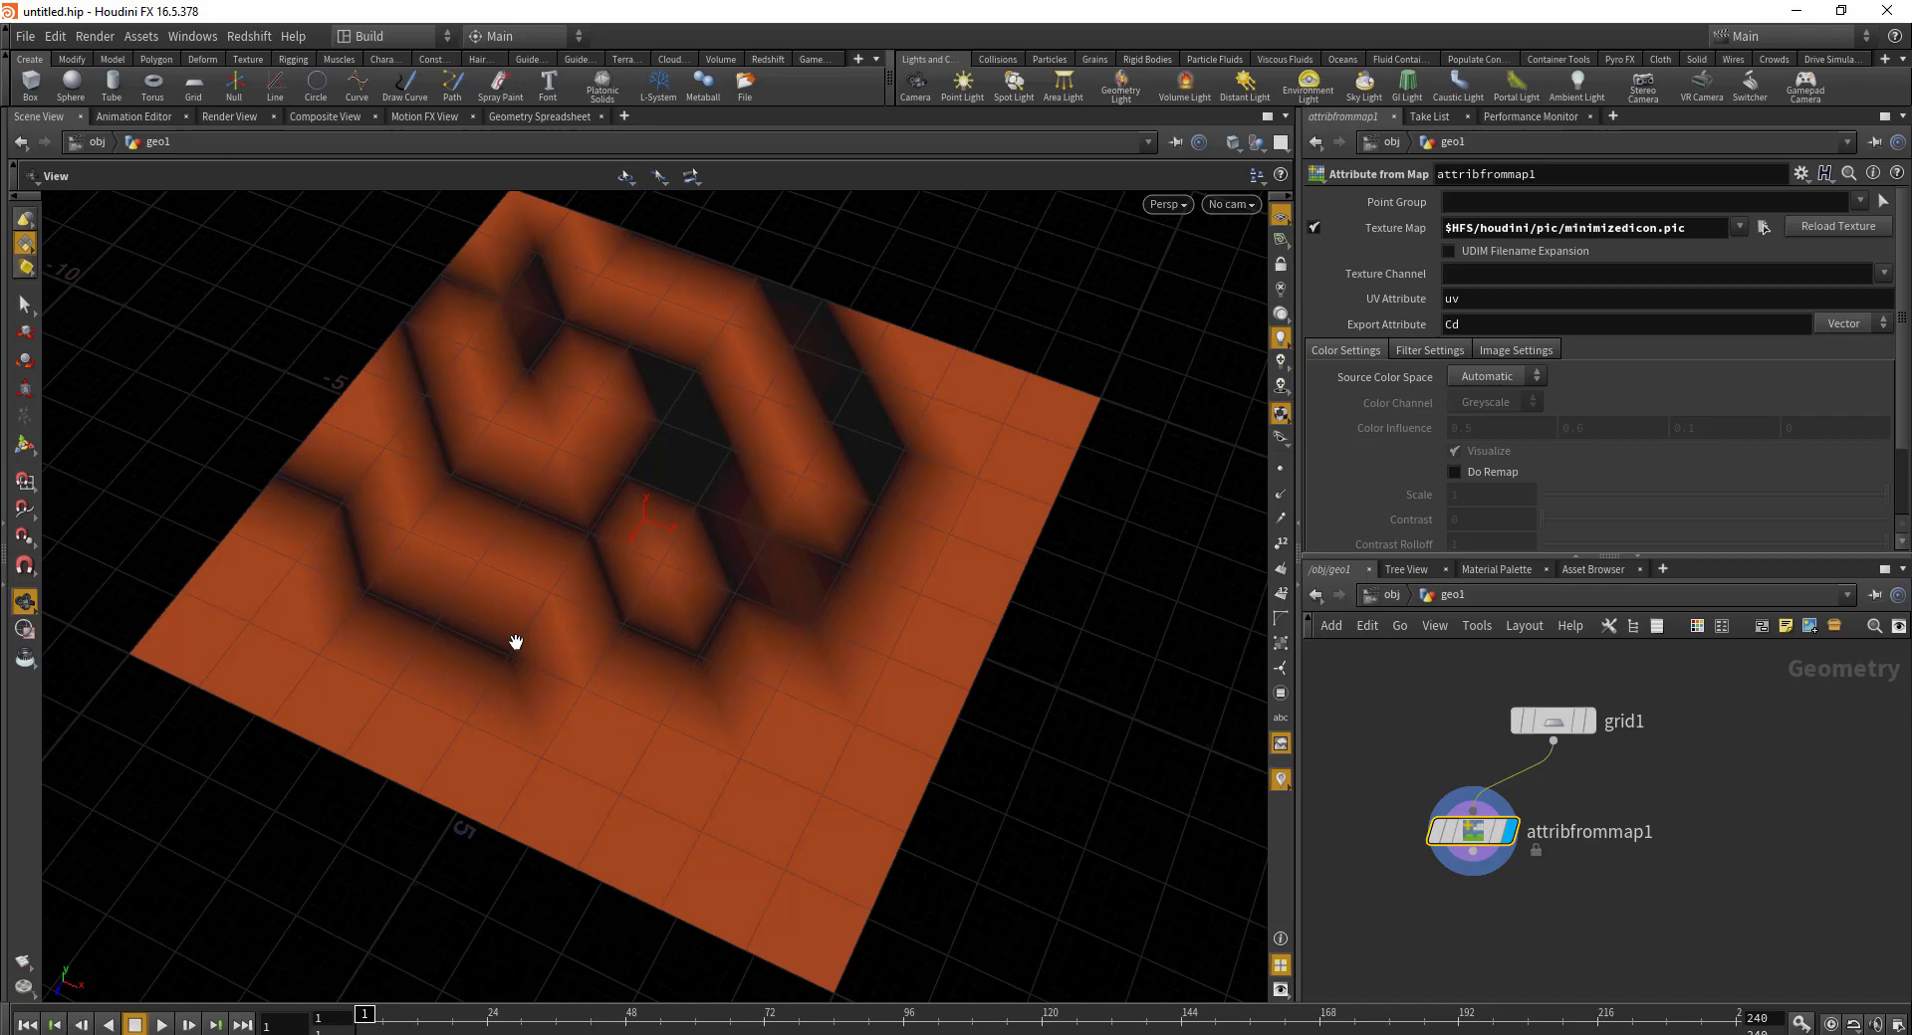
pyautogui.moveTo(1623, 879); pyautogui.dragTo(1589, 819)
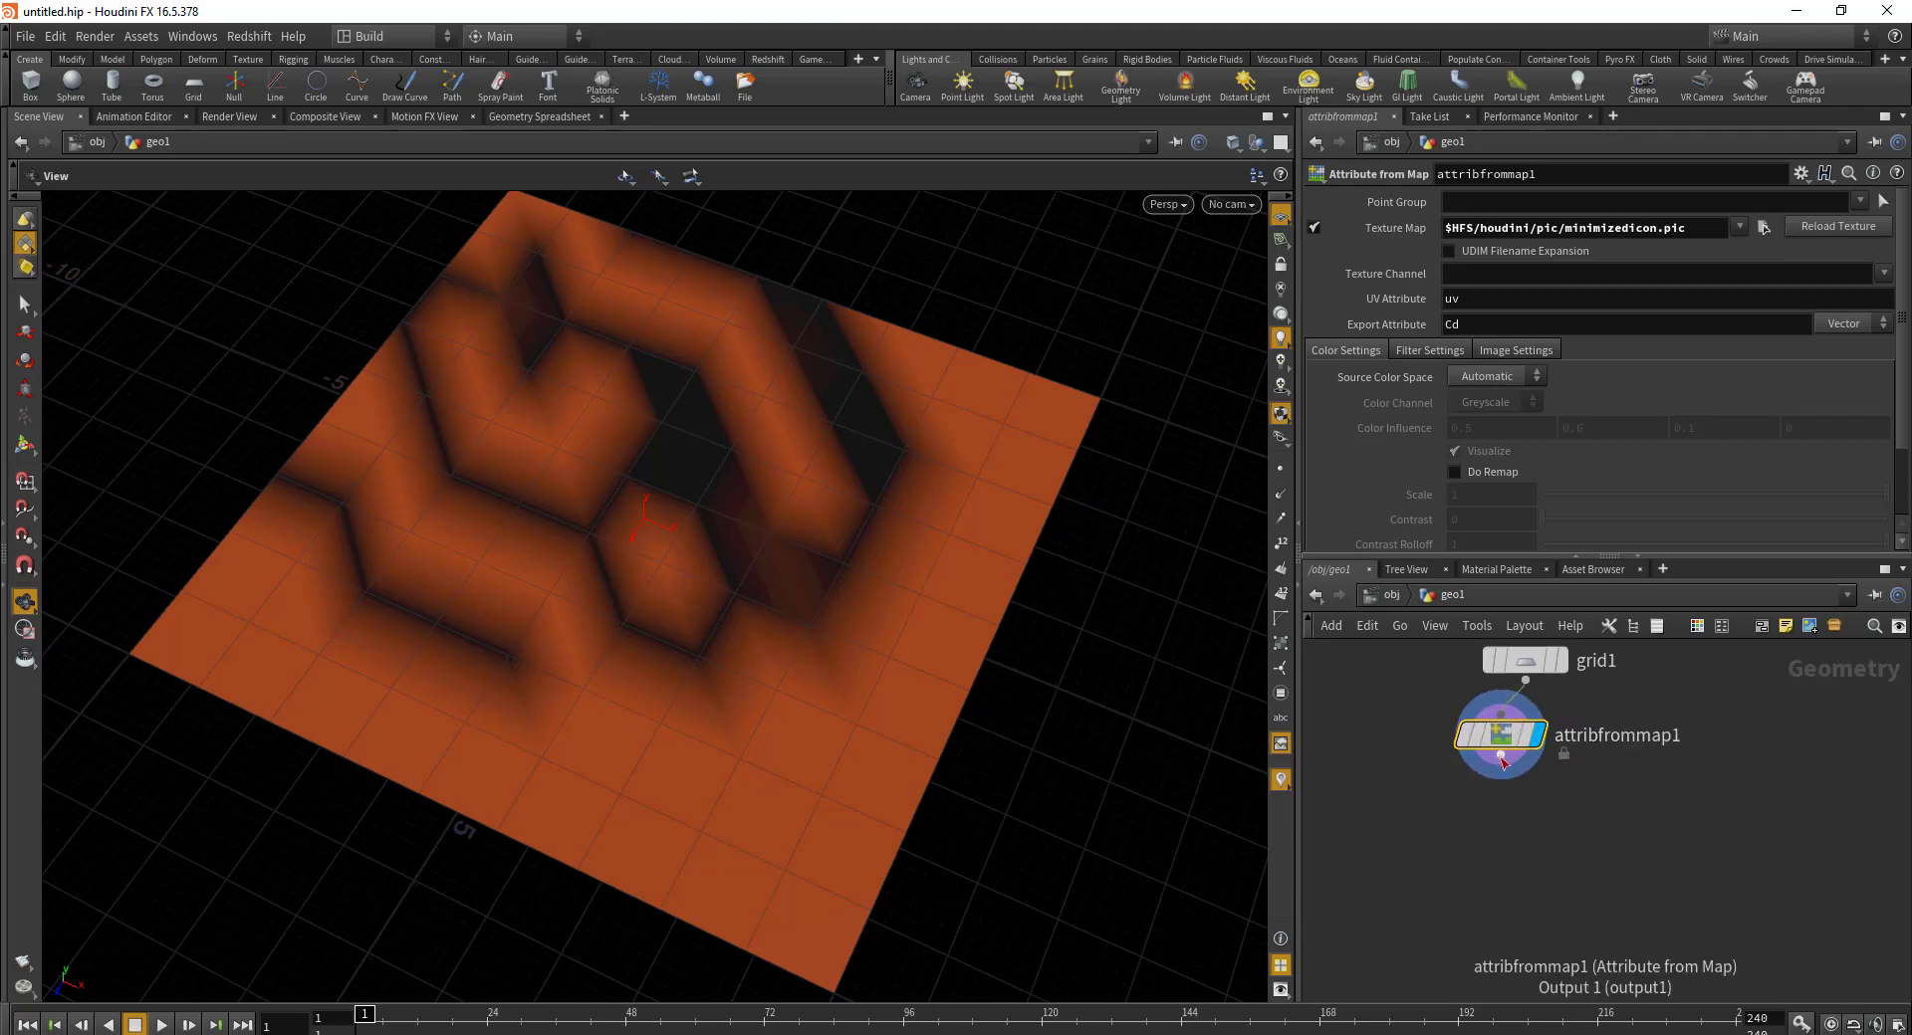
# Step: Wire a new Attribute Promote node, attribpromote1, directly under attribfrommap1
pyautogui.click(1501, 754)
pyautogui.click(1428, 906)
pyautogui.write('at')
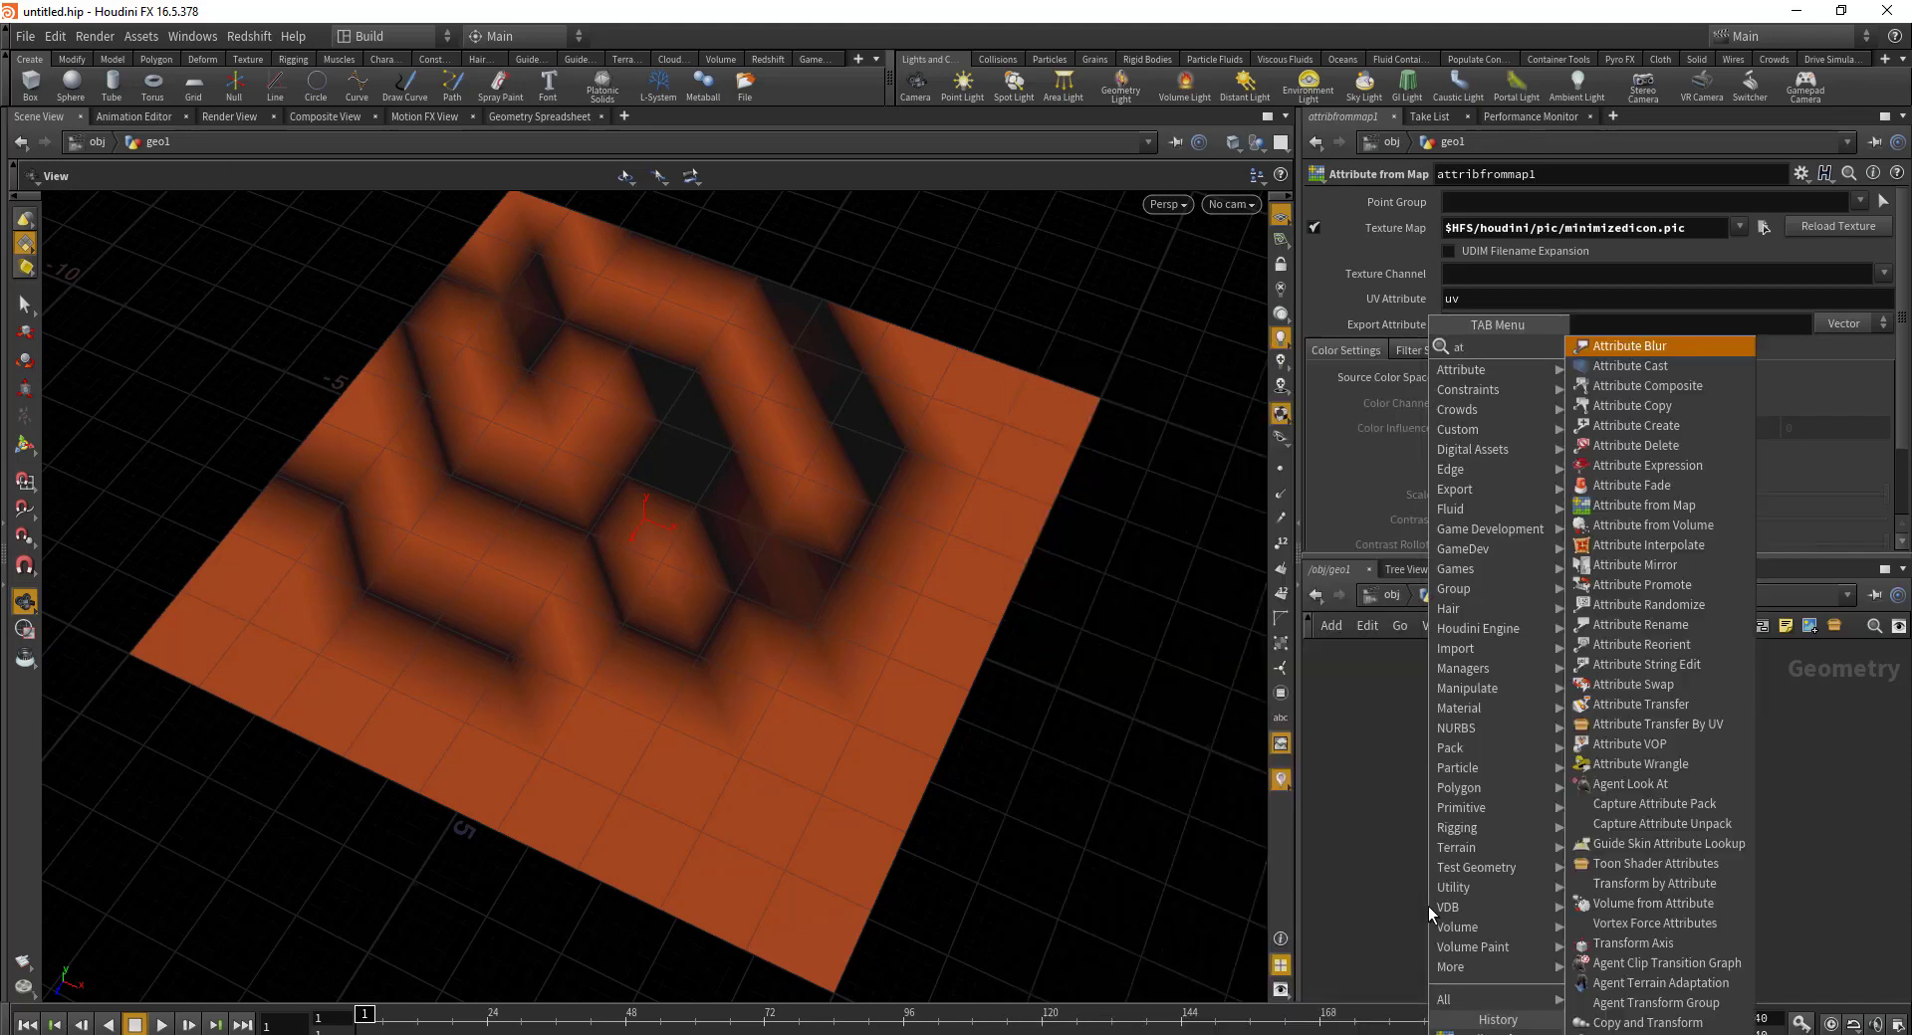
pyautogui.write('trip')
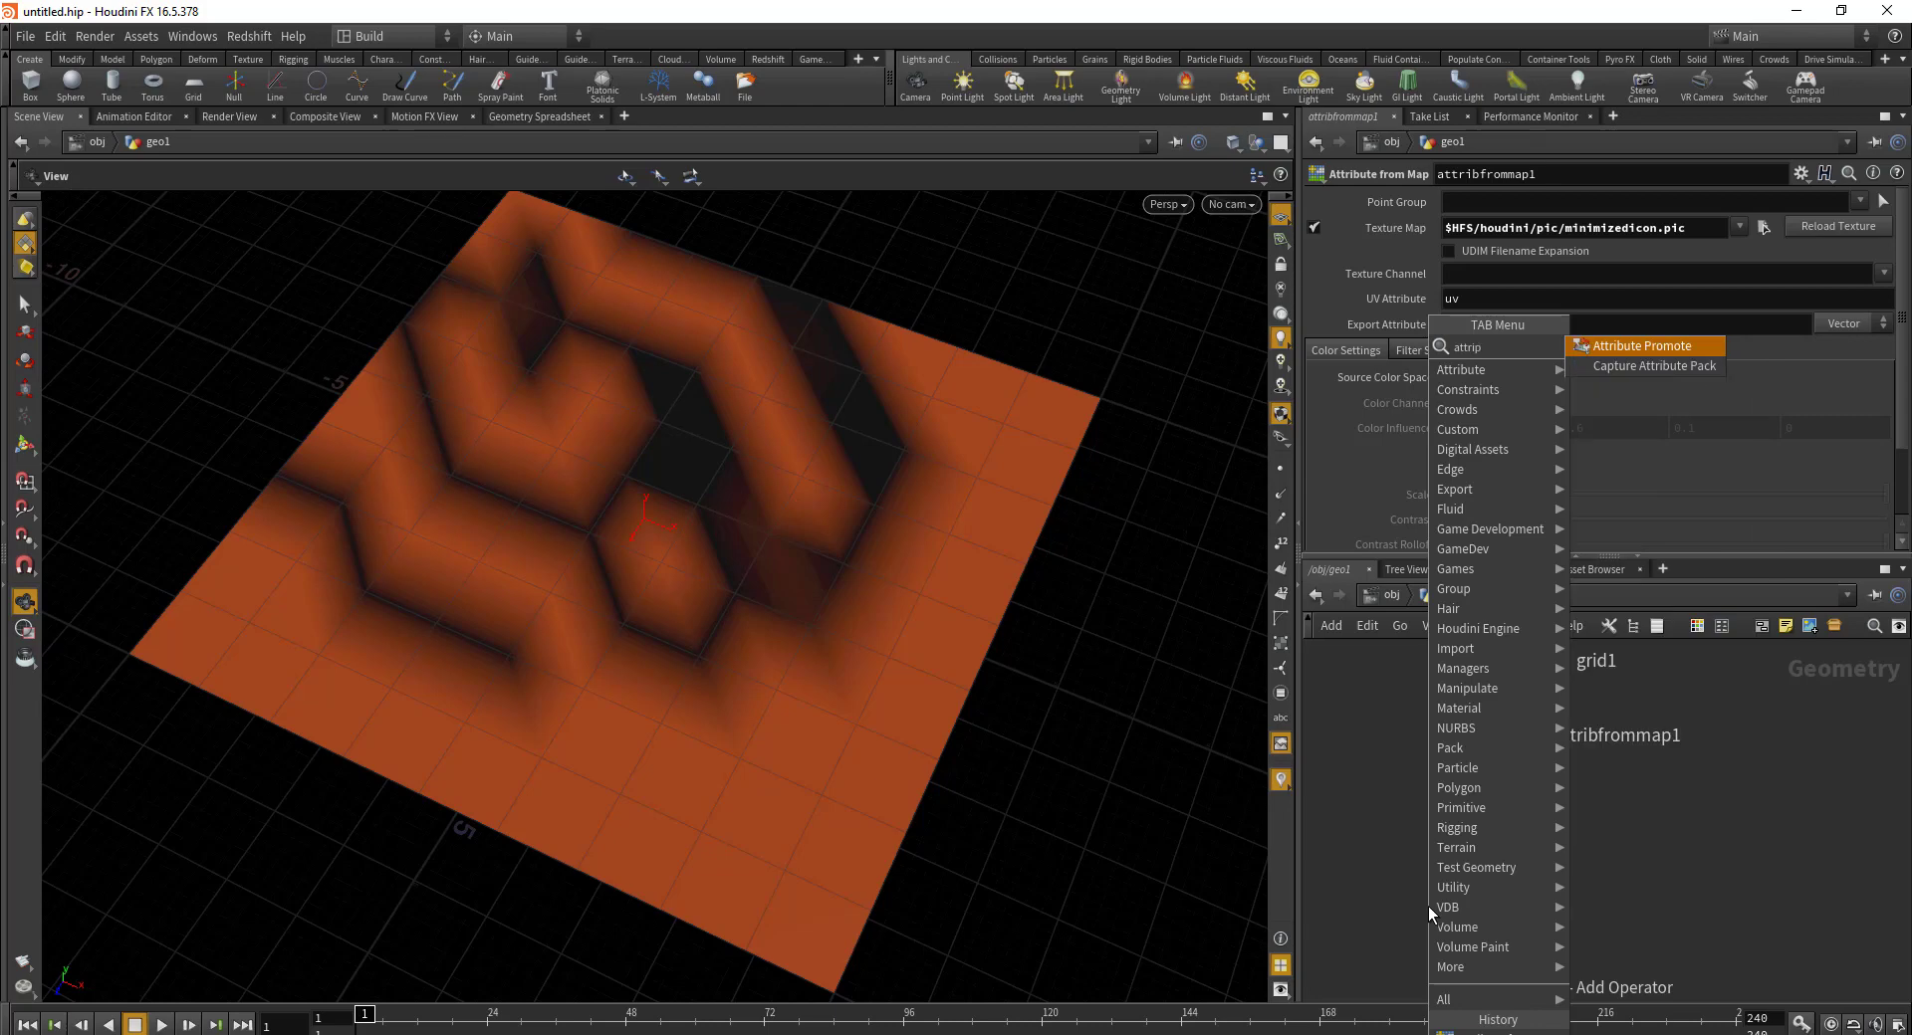
pyautogui.click(1678, 348)
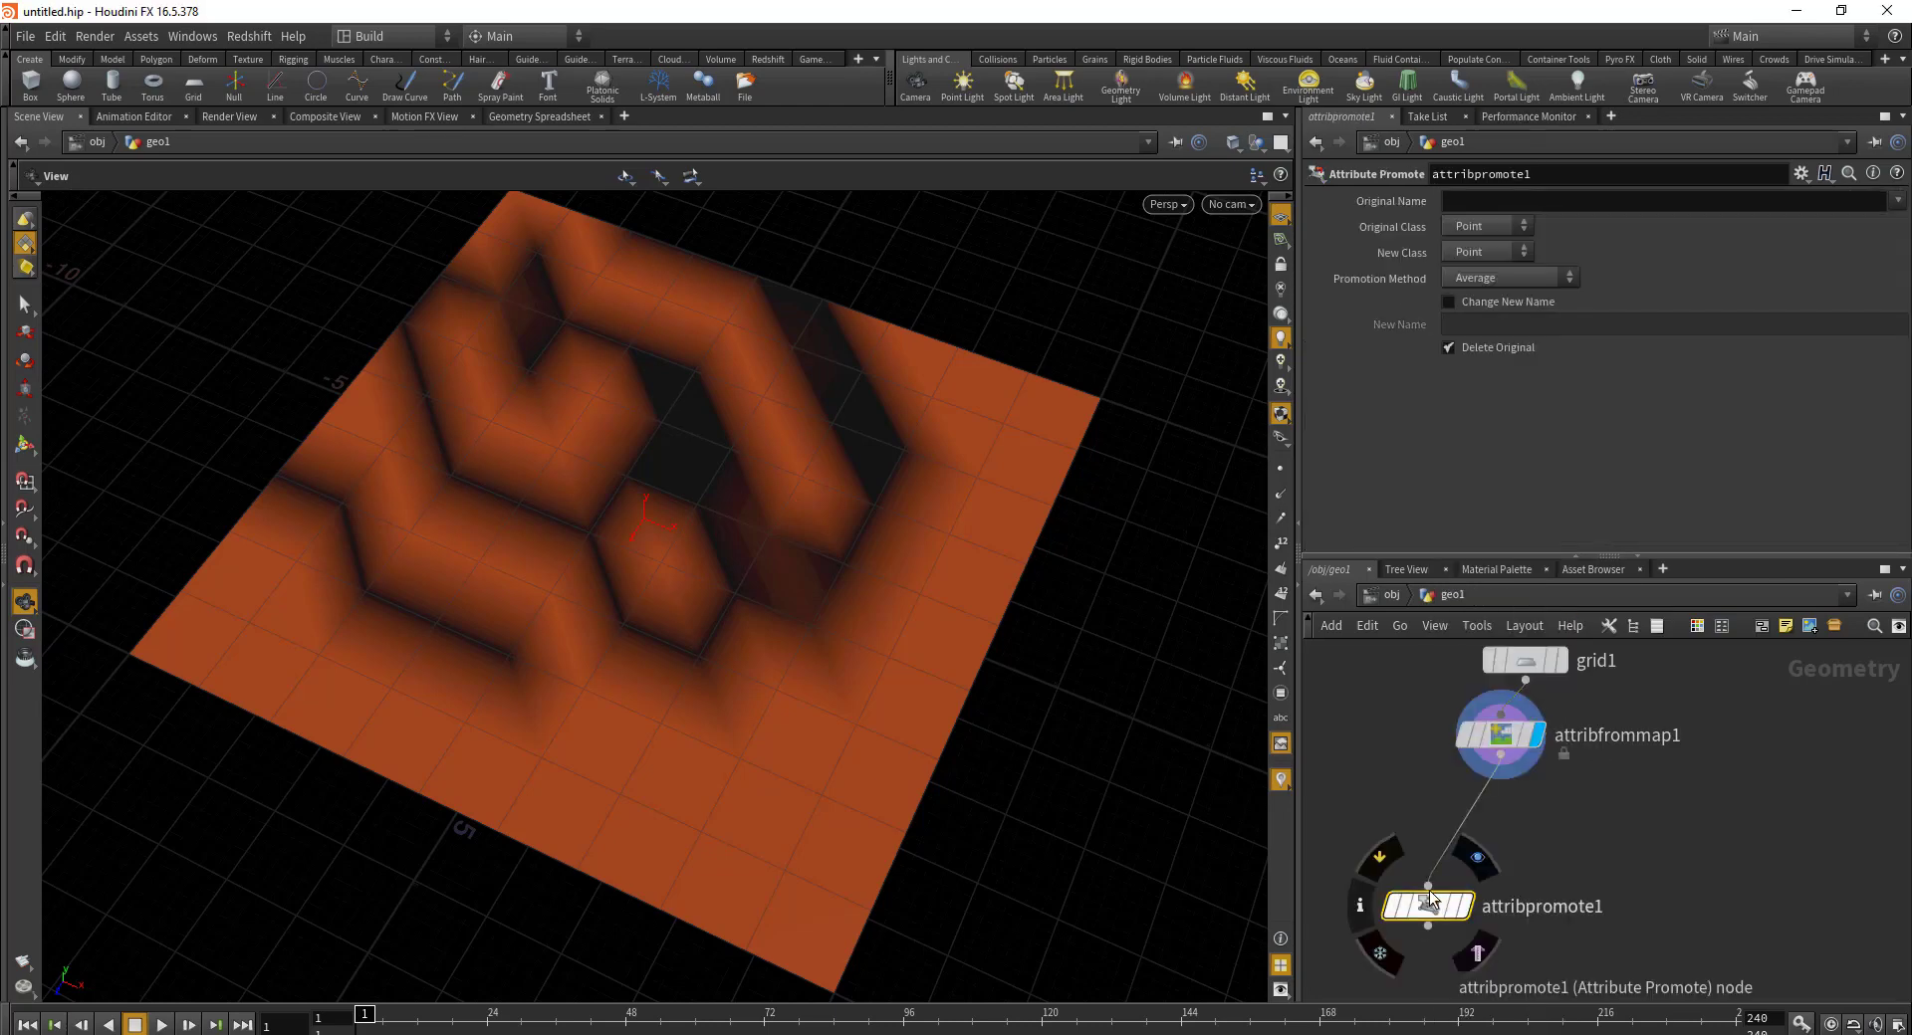
pyautogui.click(1500, 819)
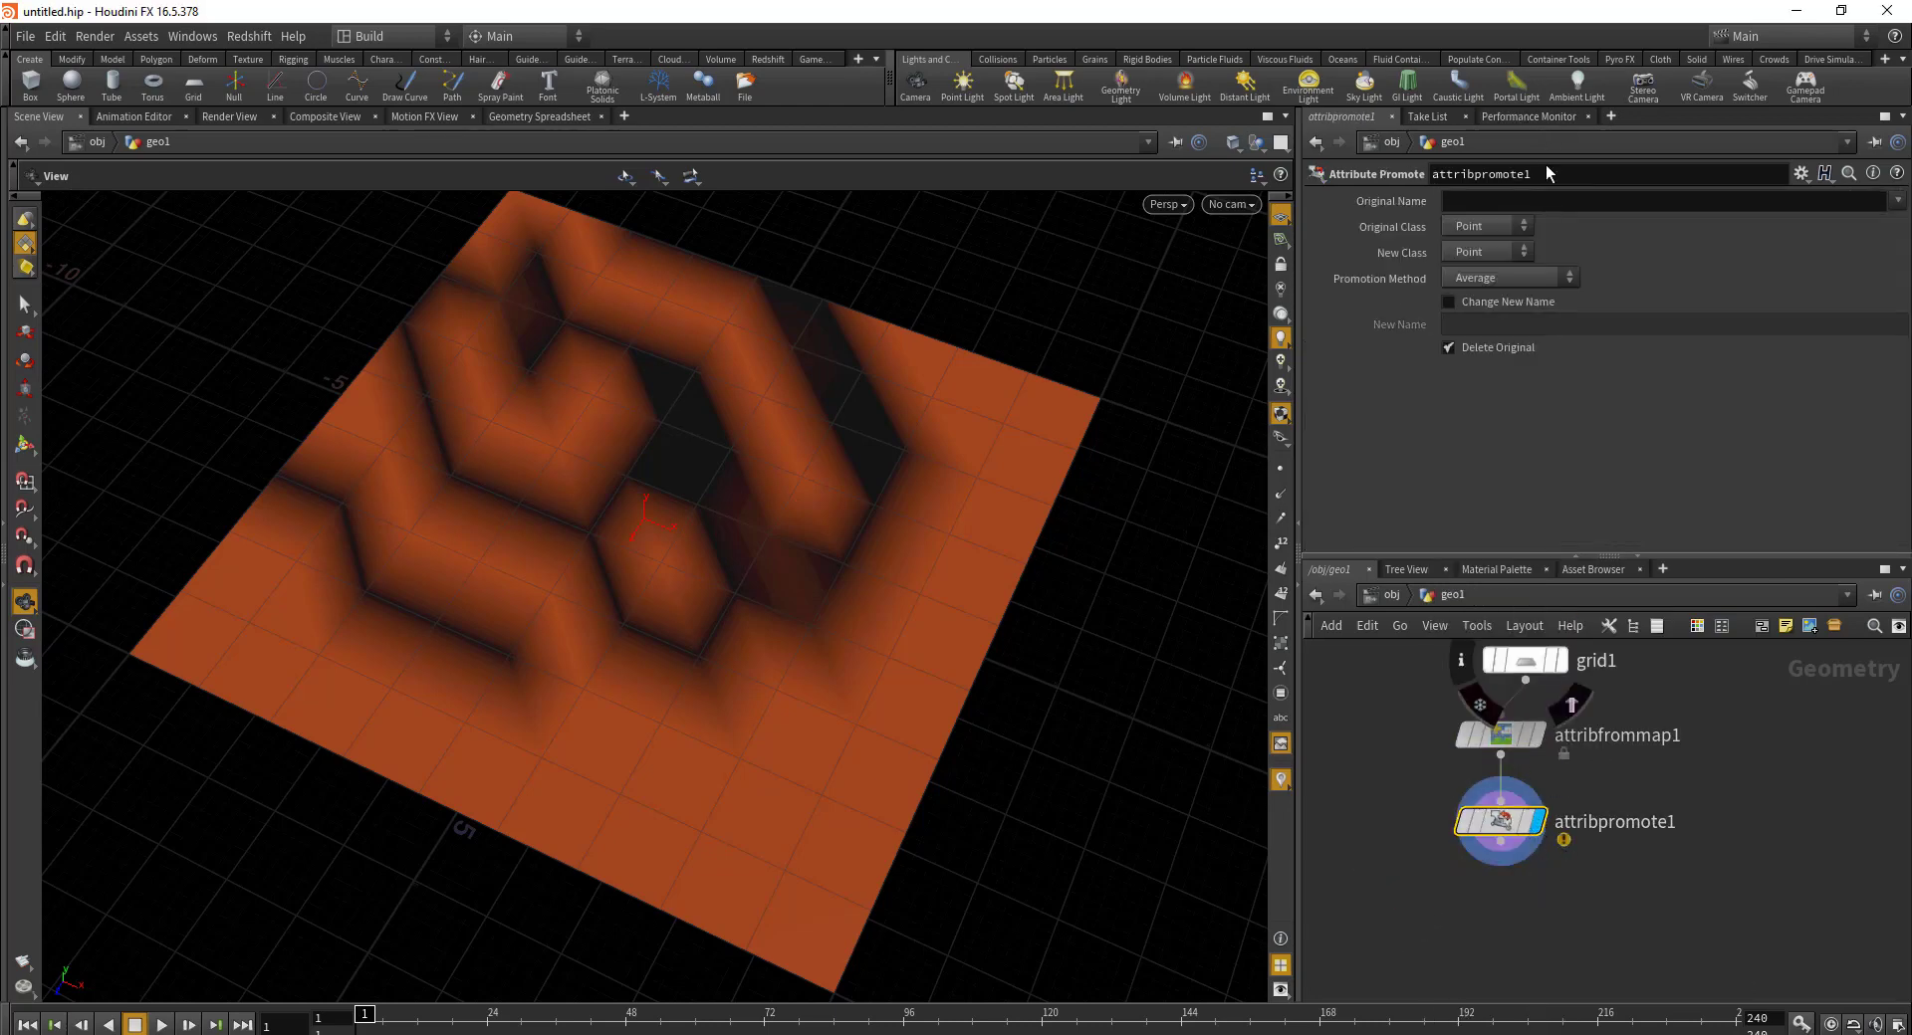
# Step: Promote Cd from points to primitives by averaging, and tidy the nodes into a column
pyautogui.click(1895, 200)
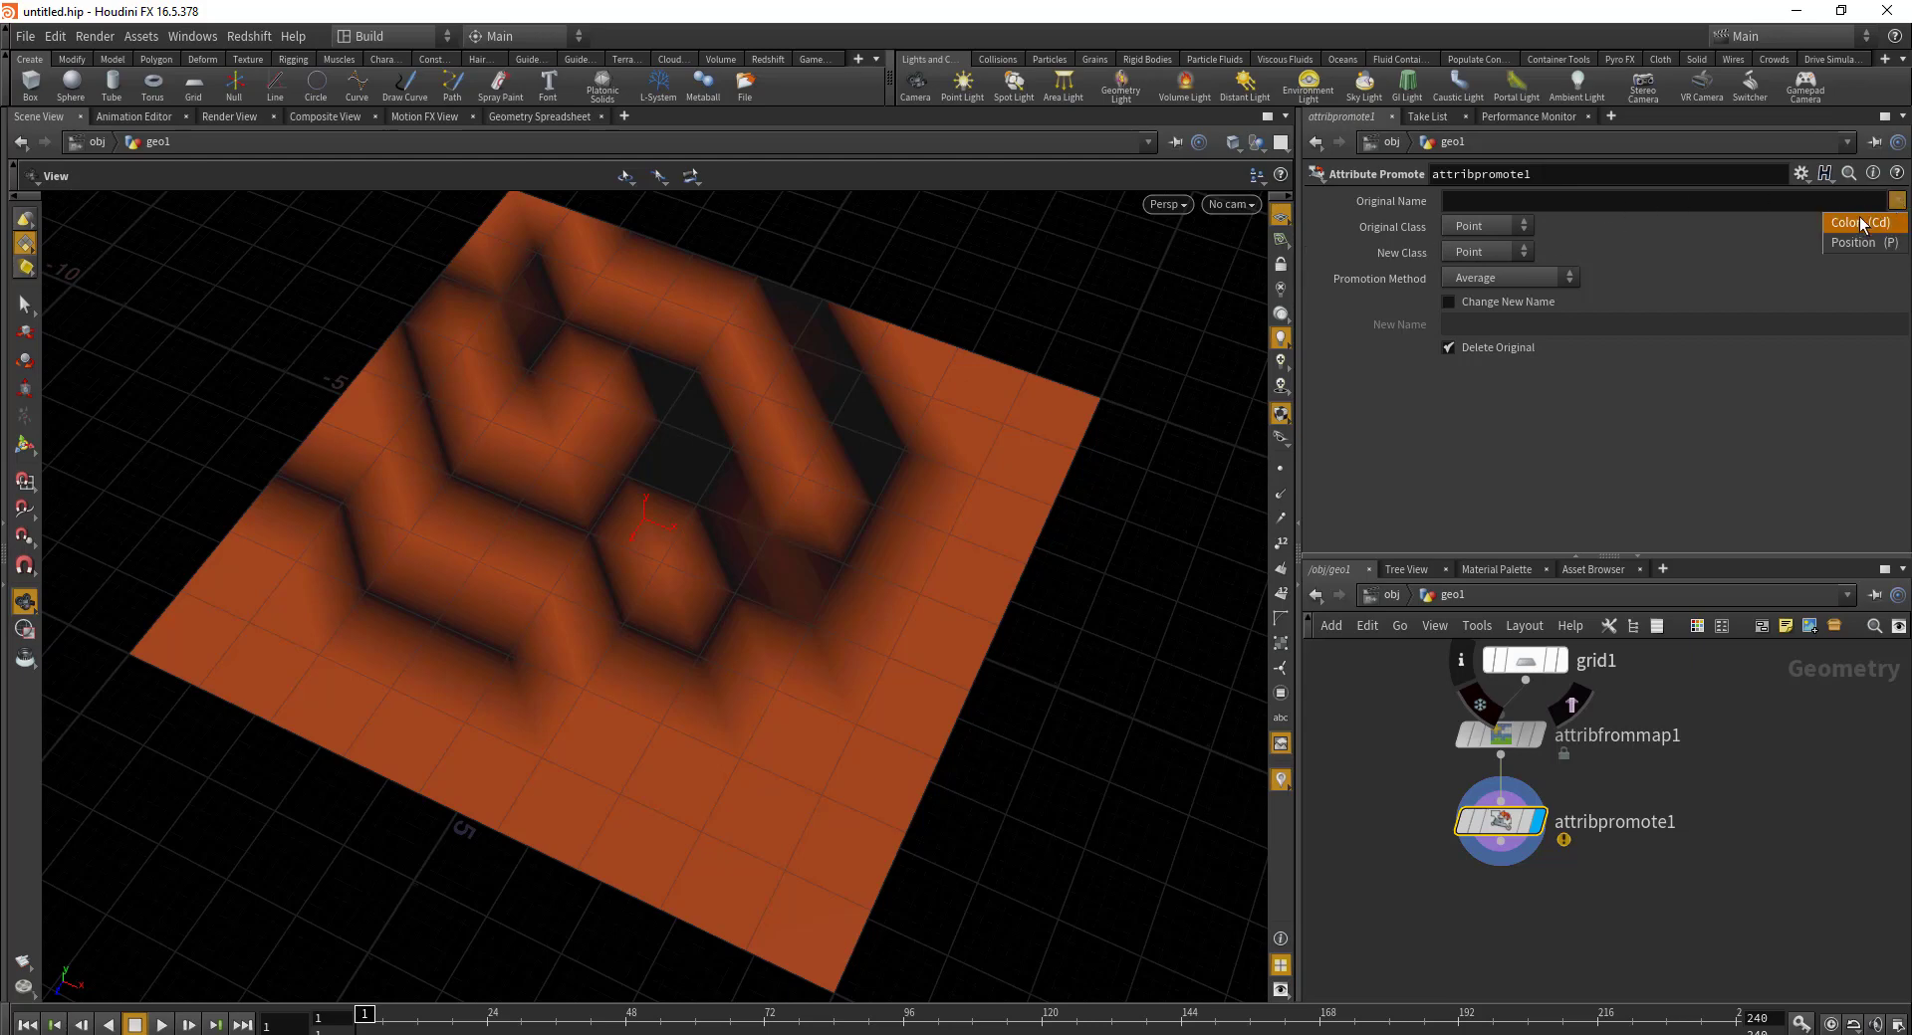
pyautogui.click(1860, 231)
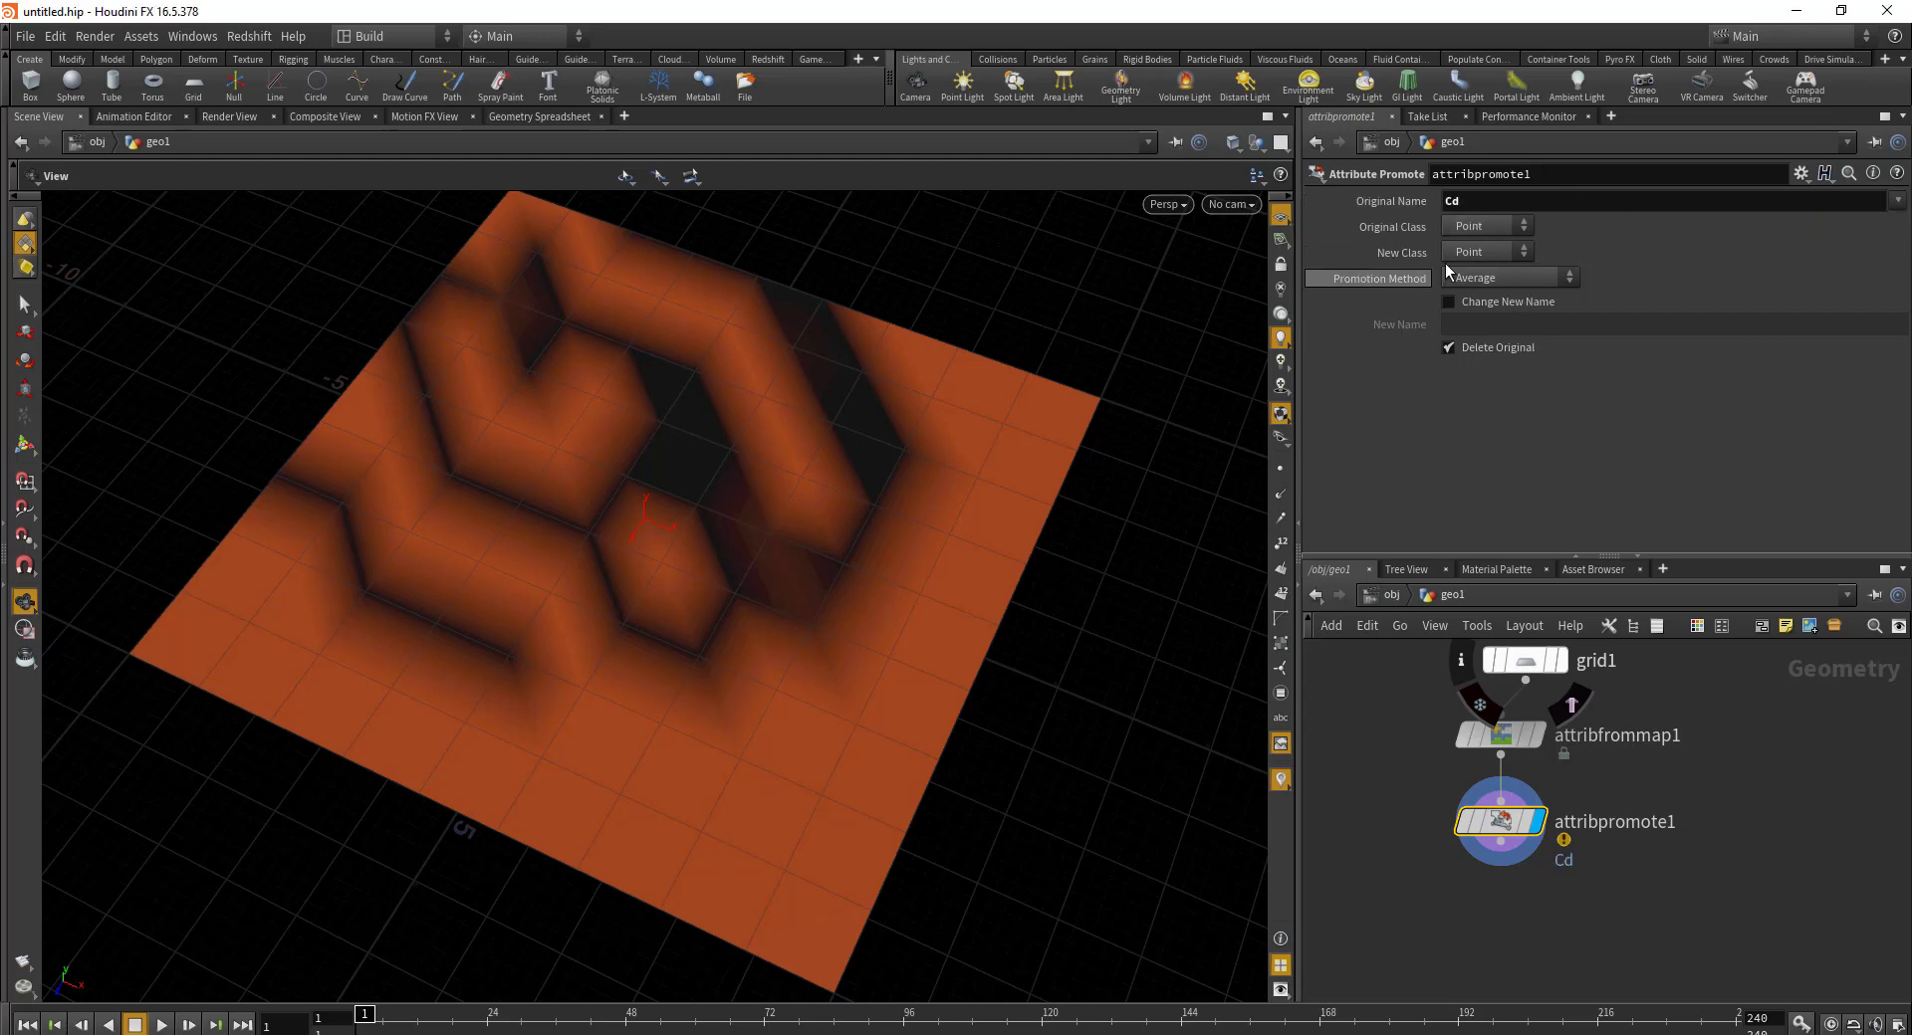
pyautogui.click(1516, 253)
pyautogui.click(1474, 292)
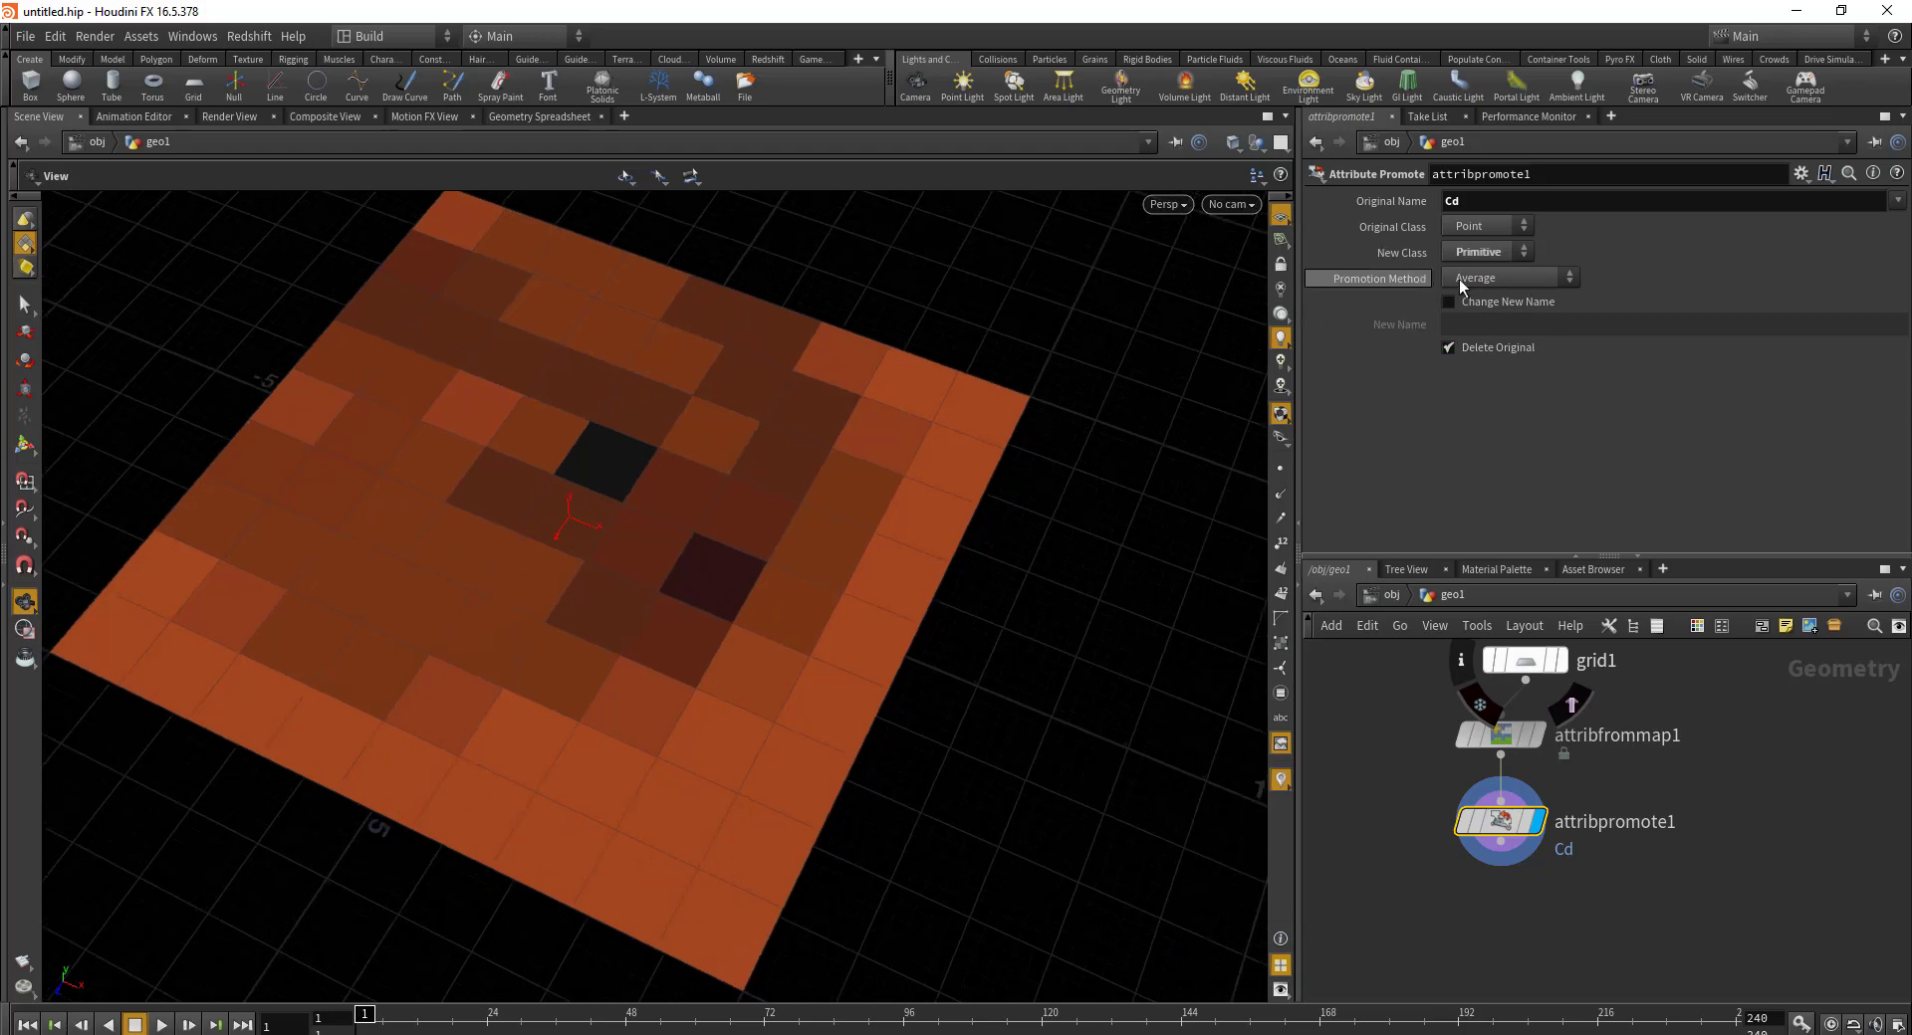
pyautogui.scroll(-3, 710, 503)
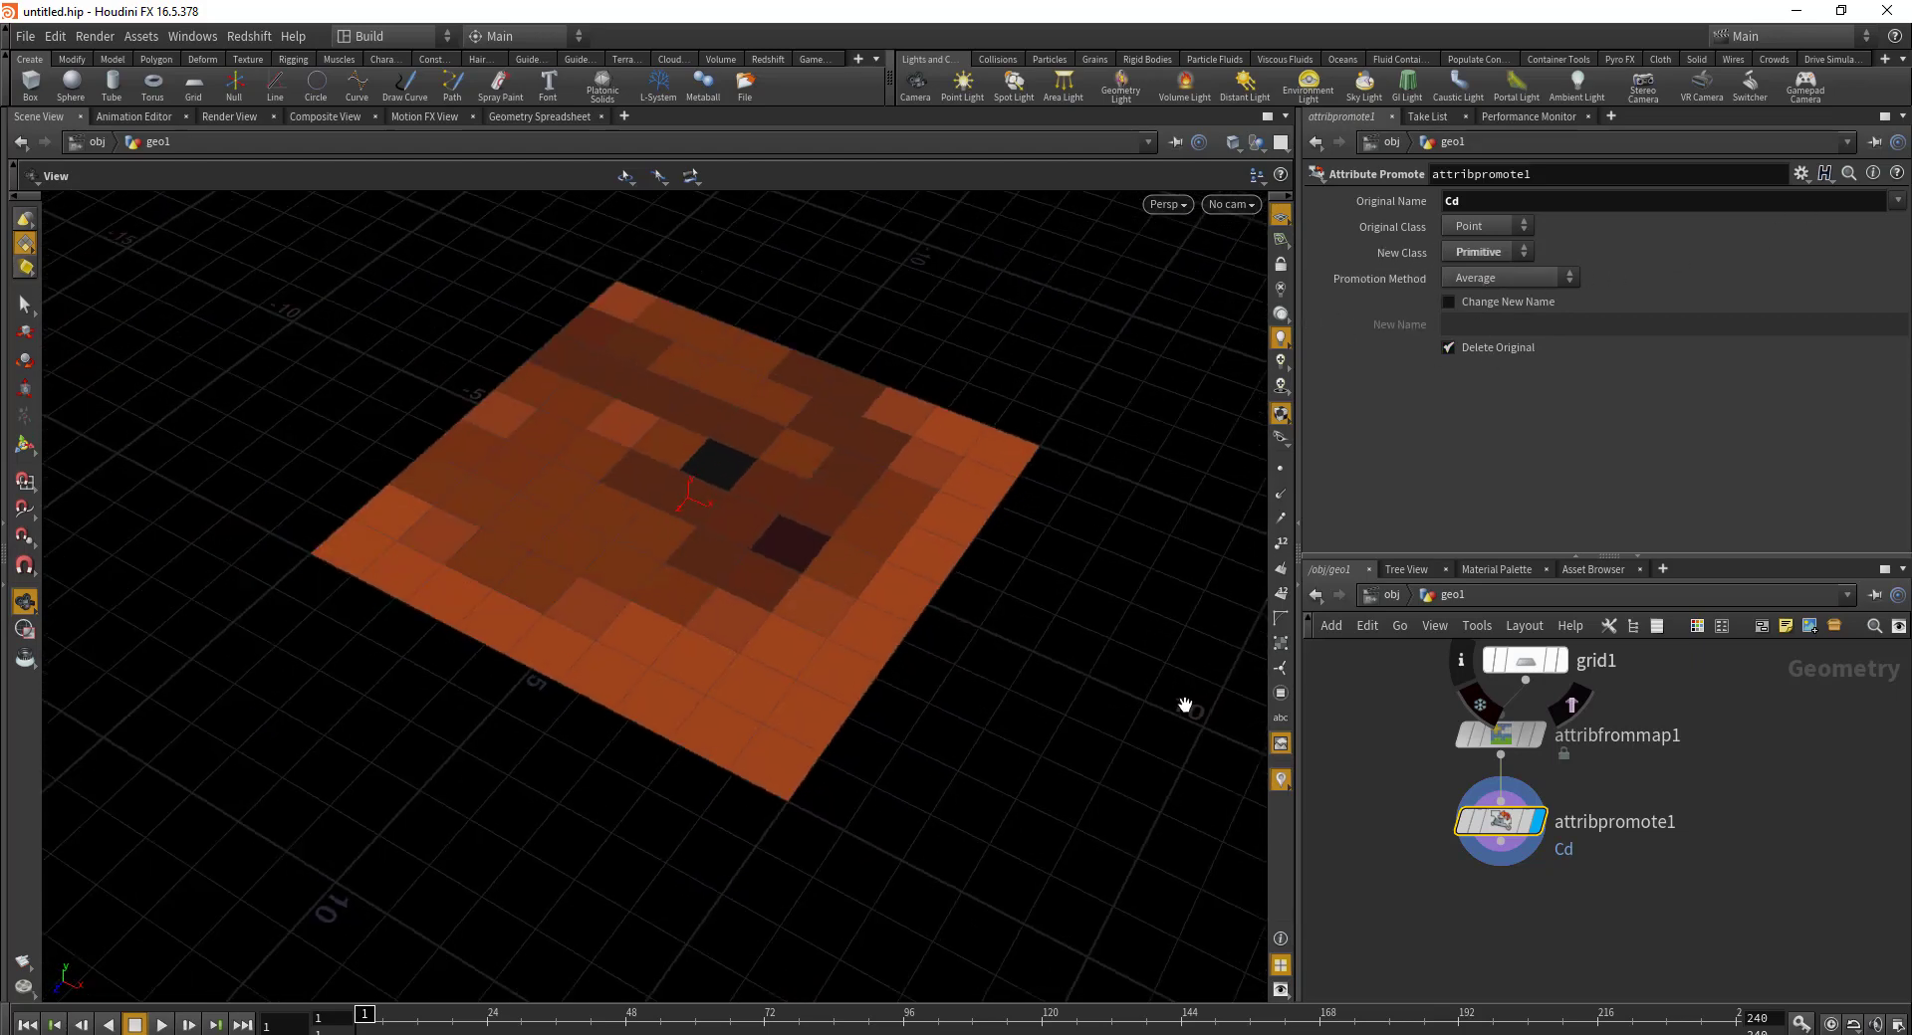
pyautogui.press('l')
pyautogui.scroll(3, 484, 257)
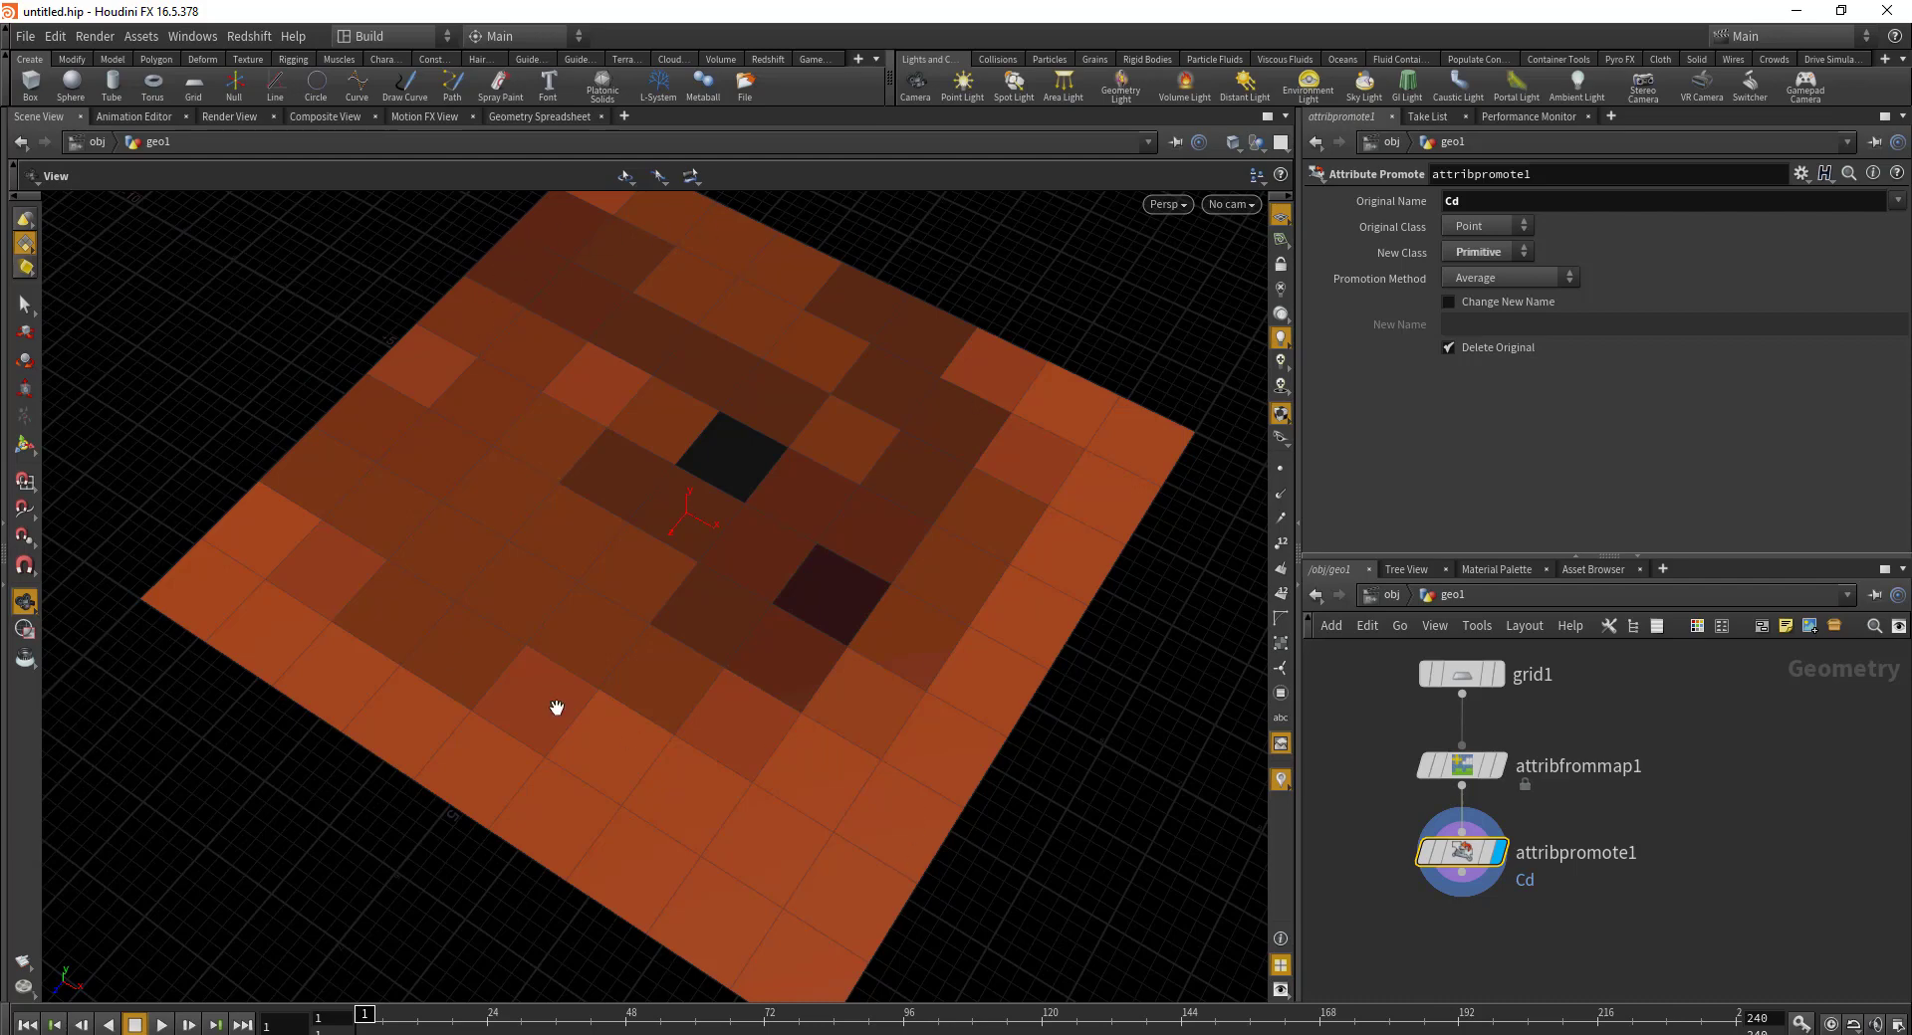
pyautogui.moveTo(1456, 902); pyautogui.dragTo(1442, 838, button='middle')
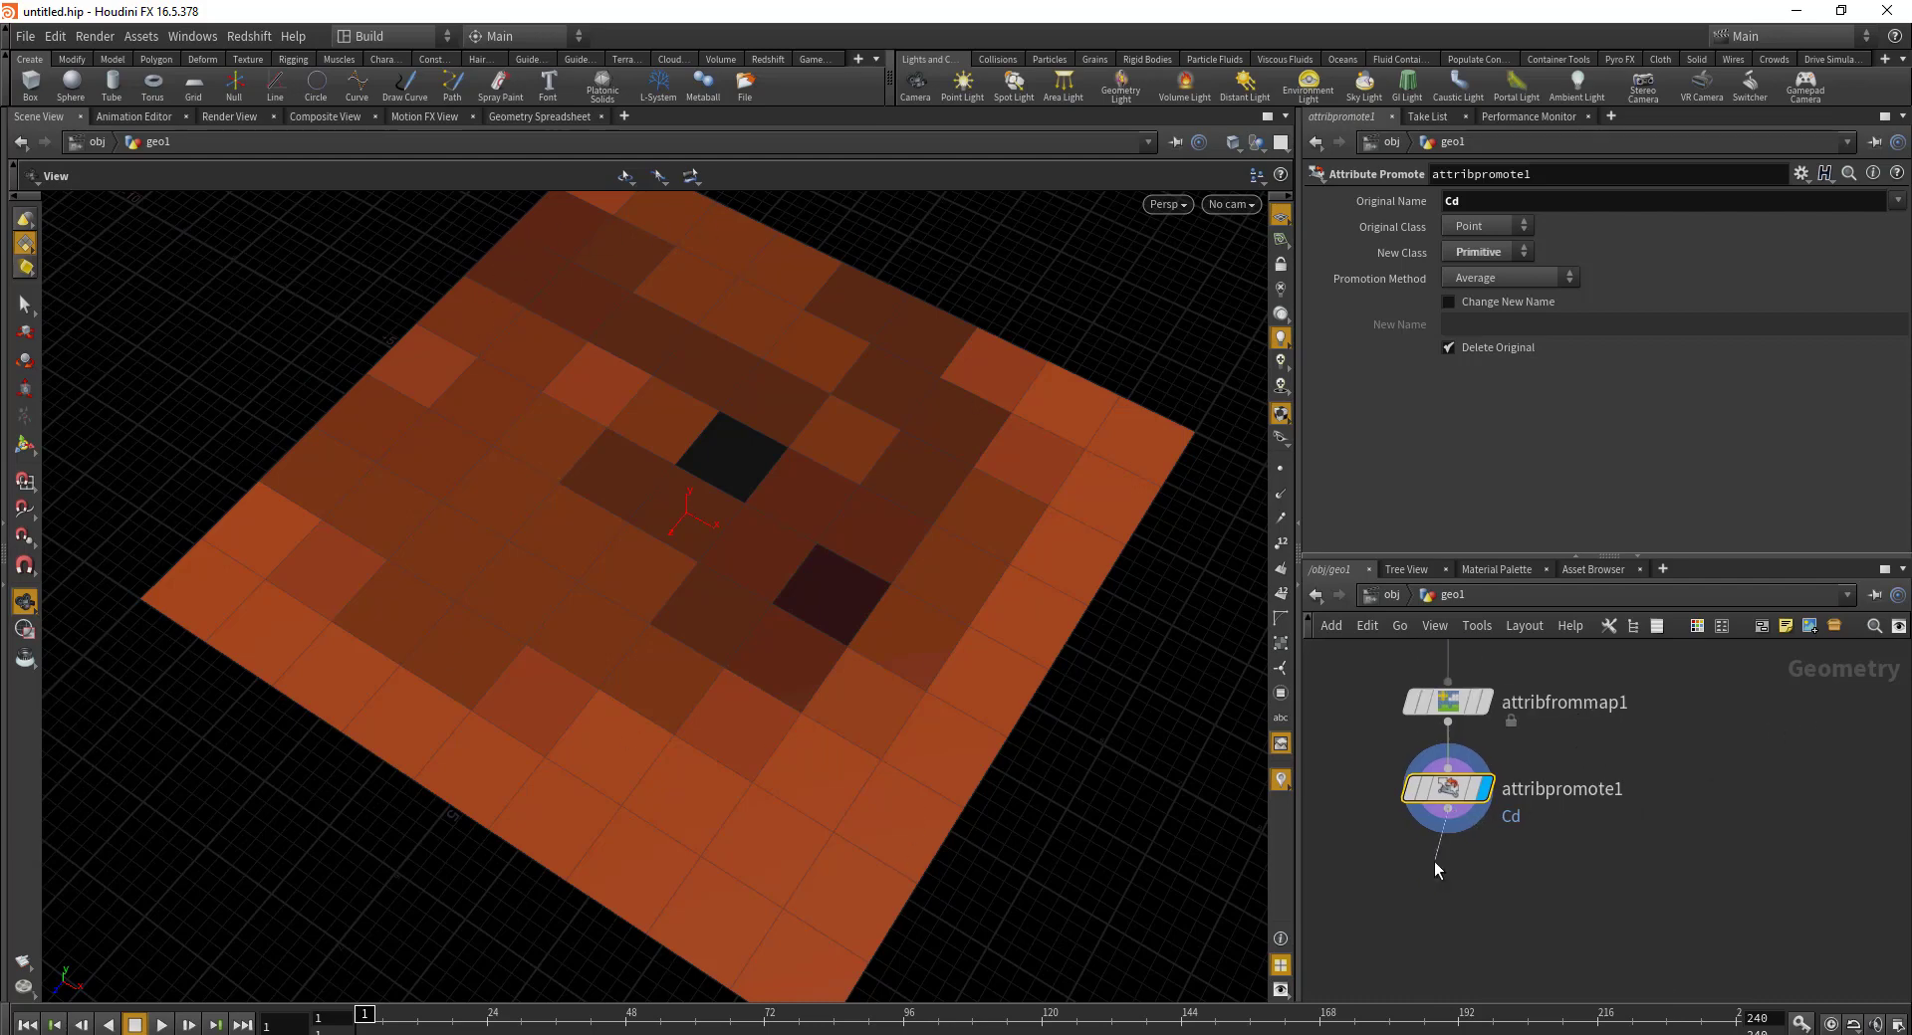
# Step: Add a Group Expression node after attribpromote1 with its group named color
pyautogui.click(1398, 934)
pyautogui.write('groupexp')
pyautogui.press('Return')
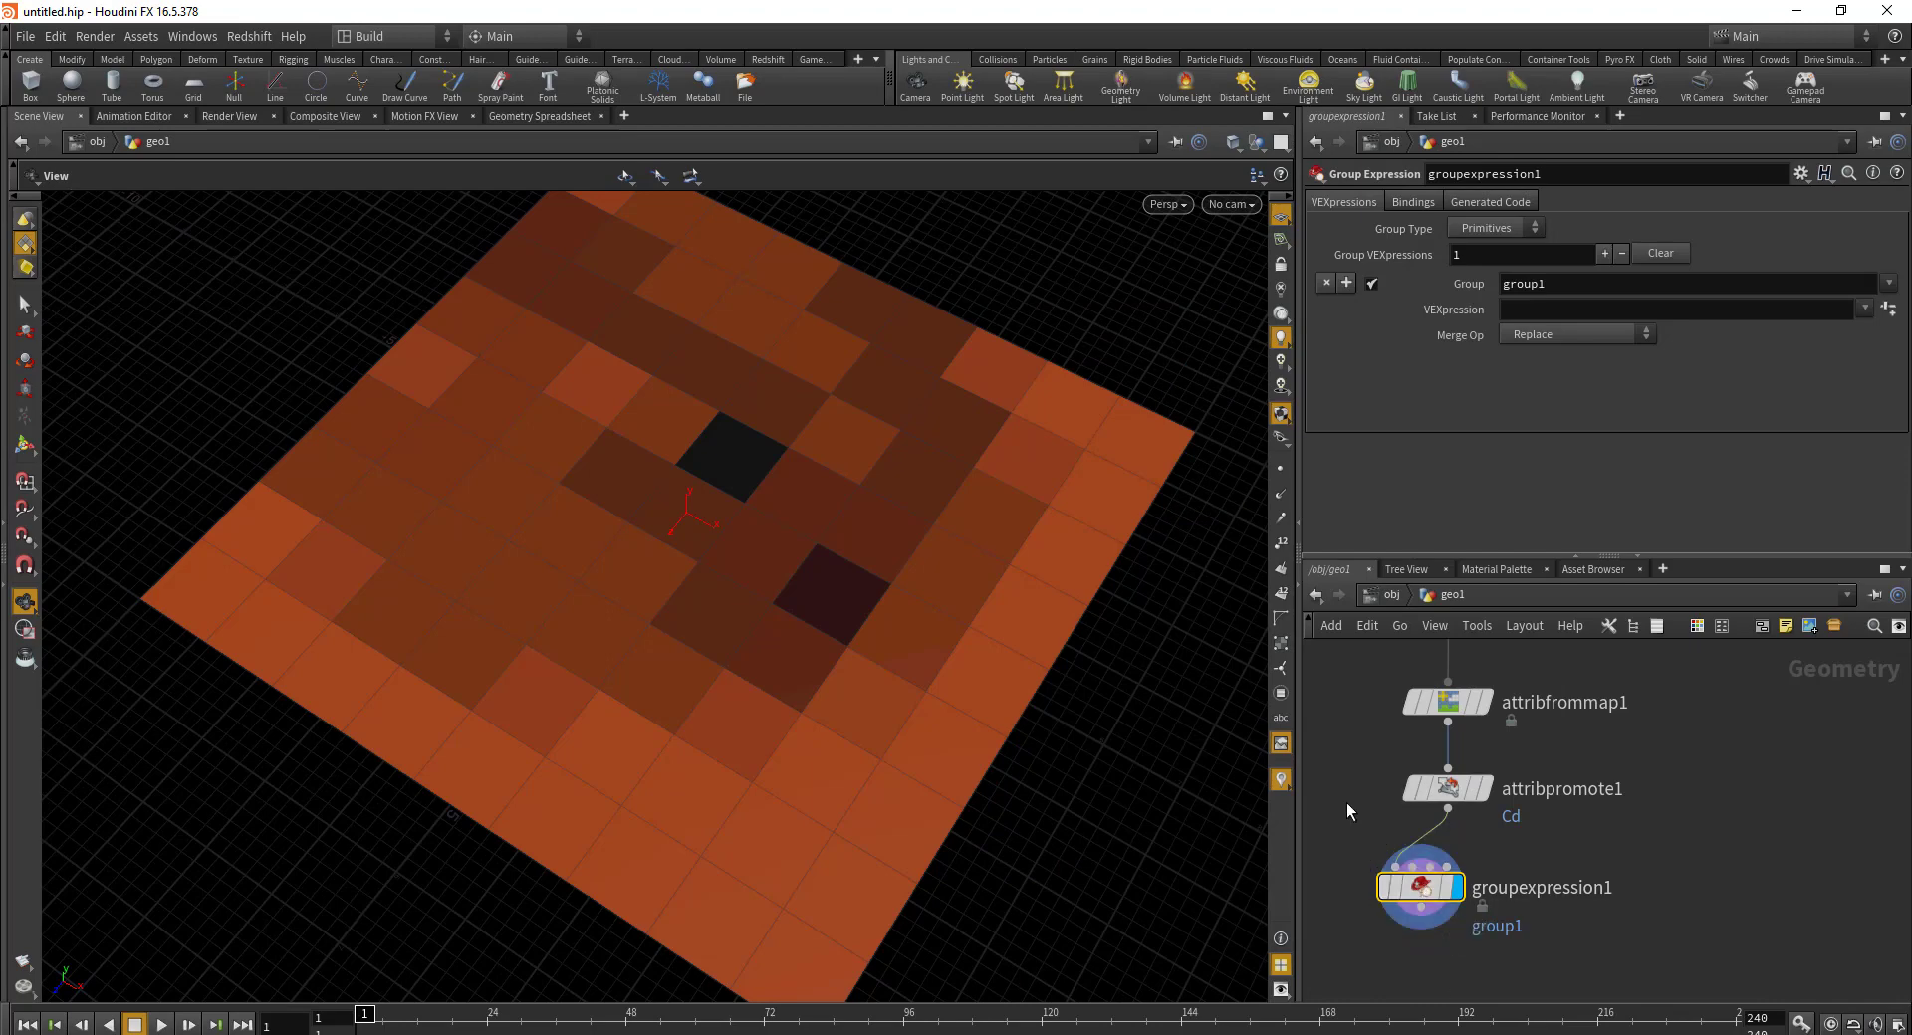
pyautogui.doubleClick(1590, 291)
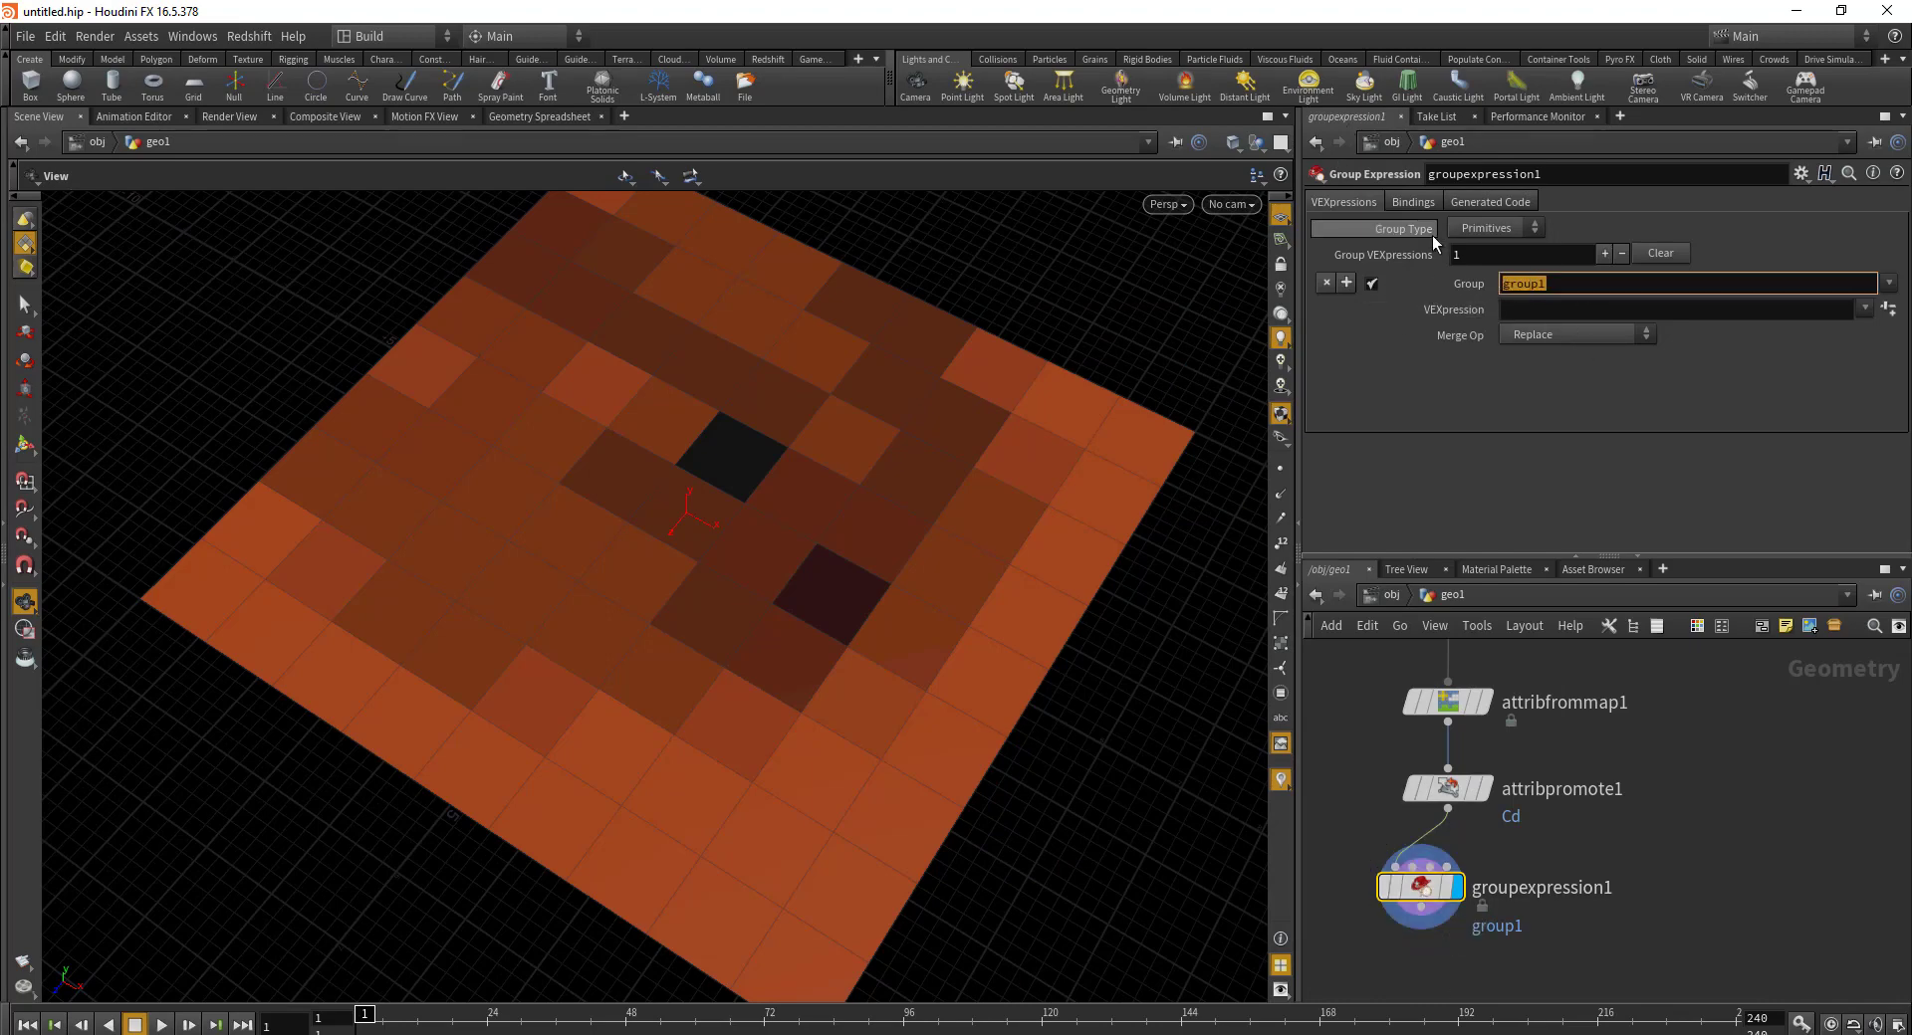
pyautogui.write('color')
pyautogui.press('Return')
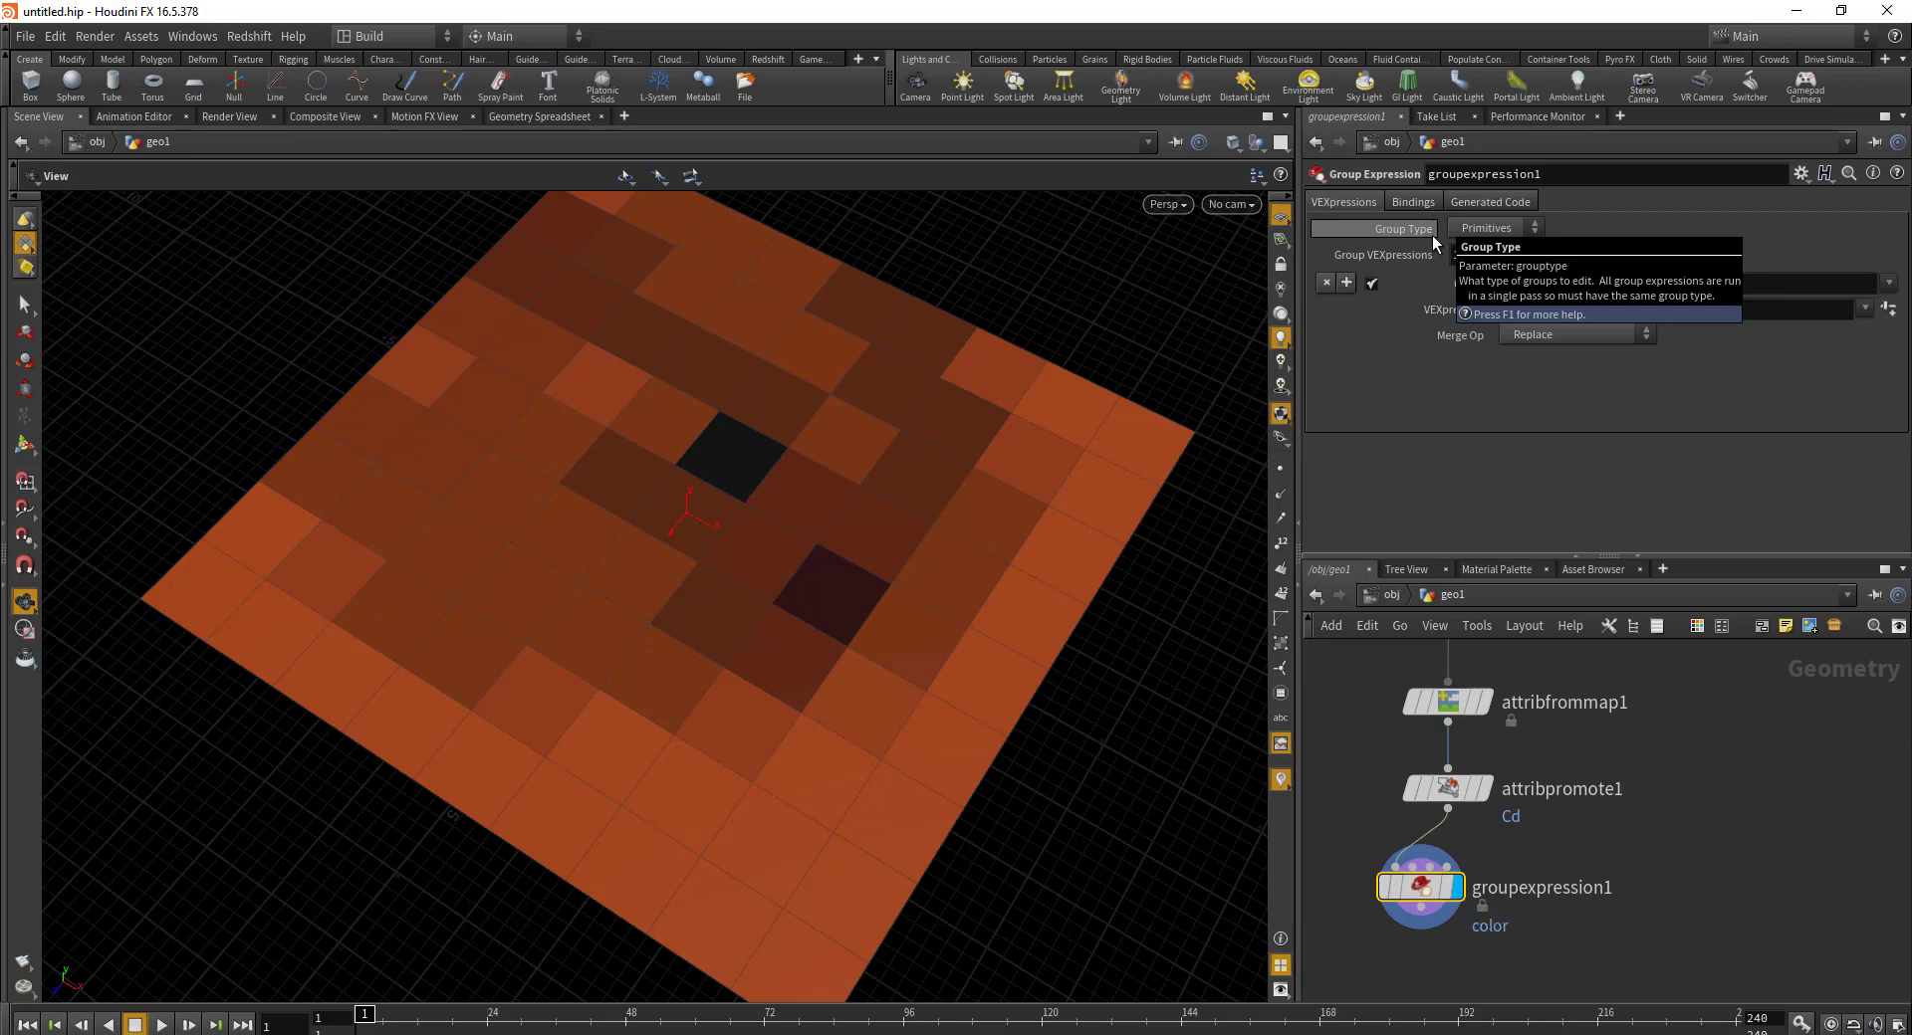
pyautogui.click(1553, 310)
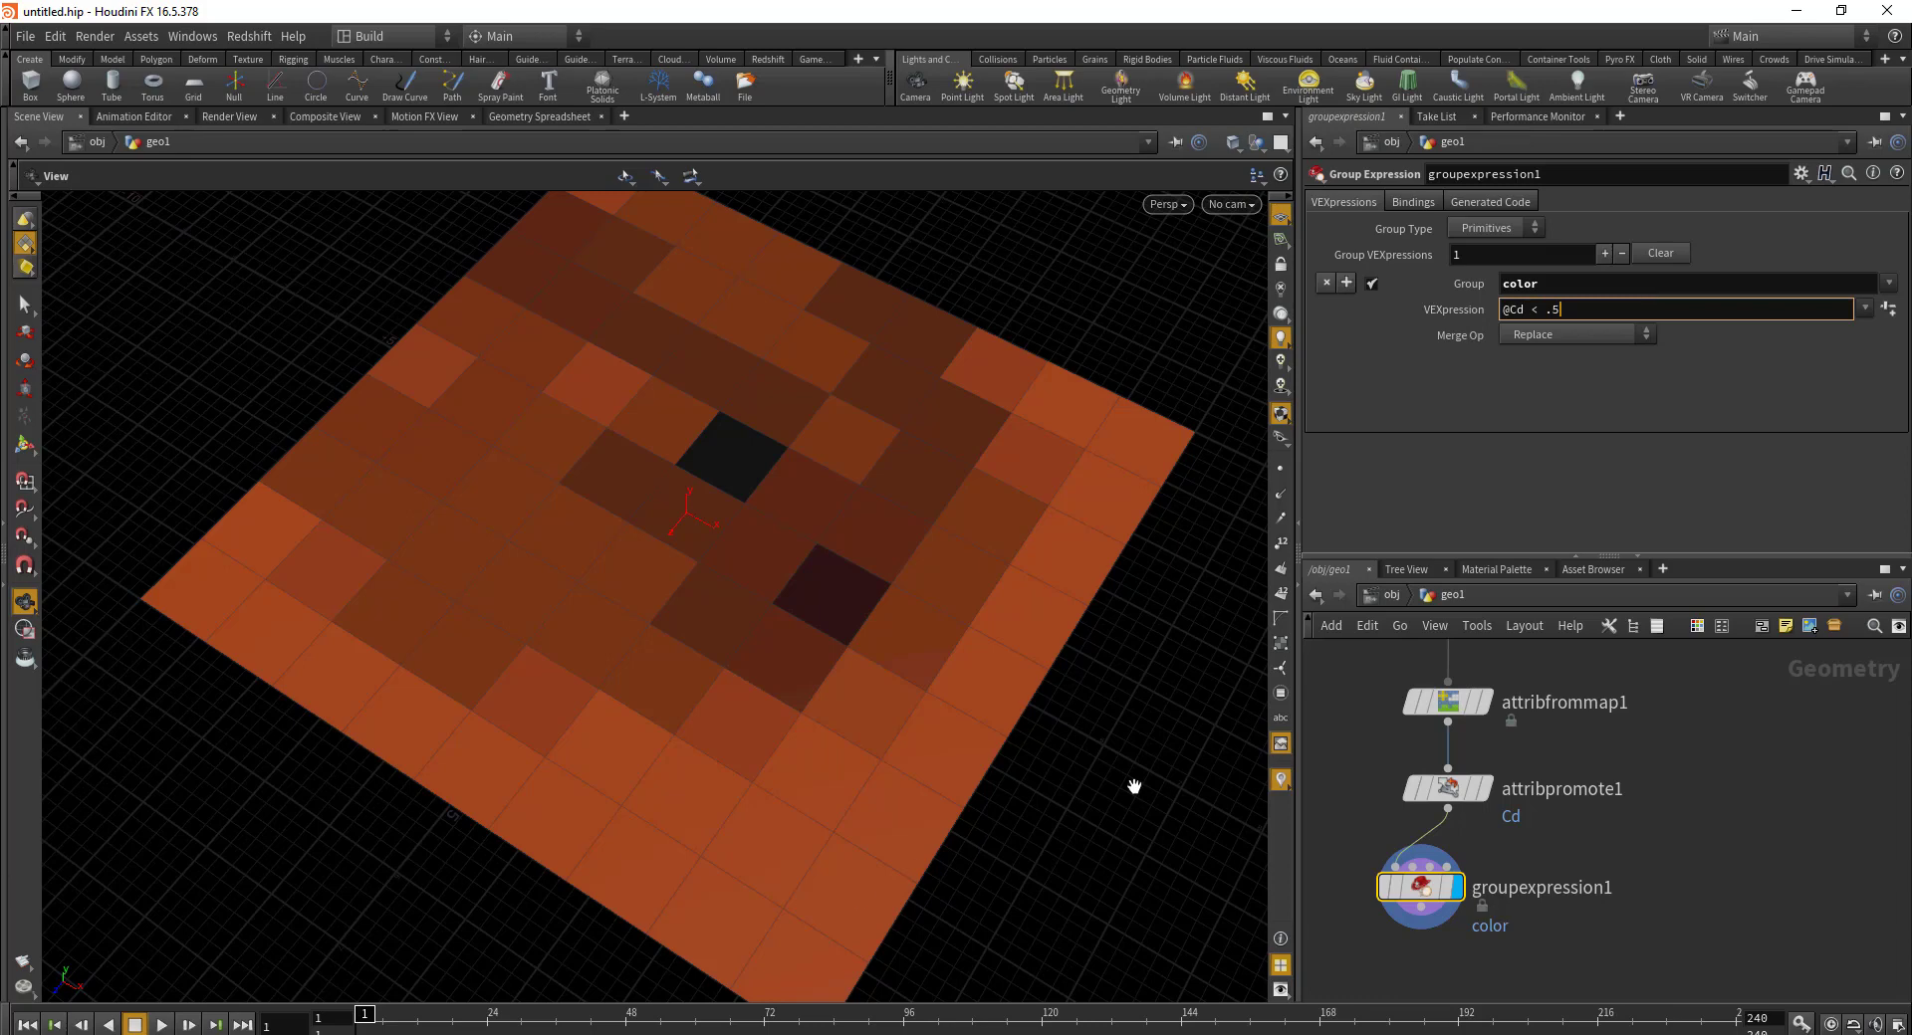
pyautogui.press('Return')
pyautogui.scroll(-3, 713, 585)
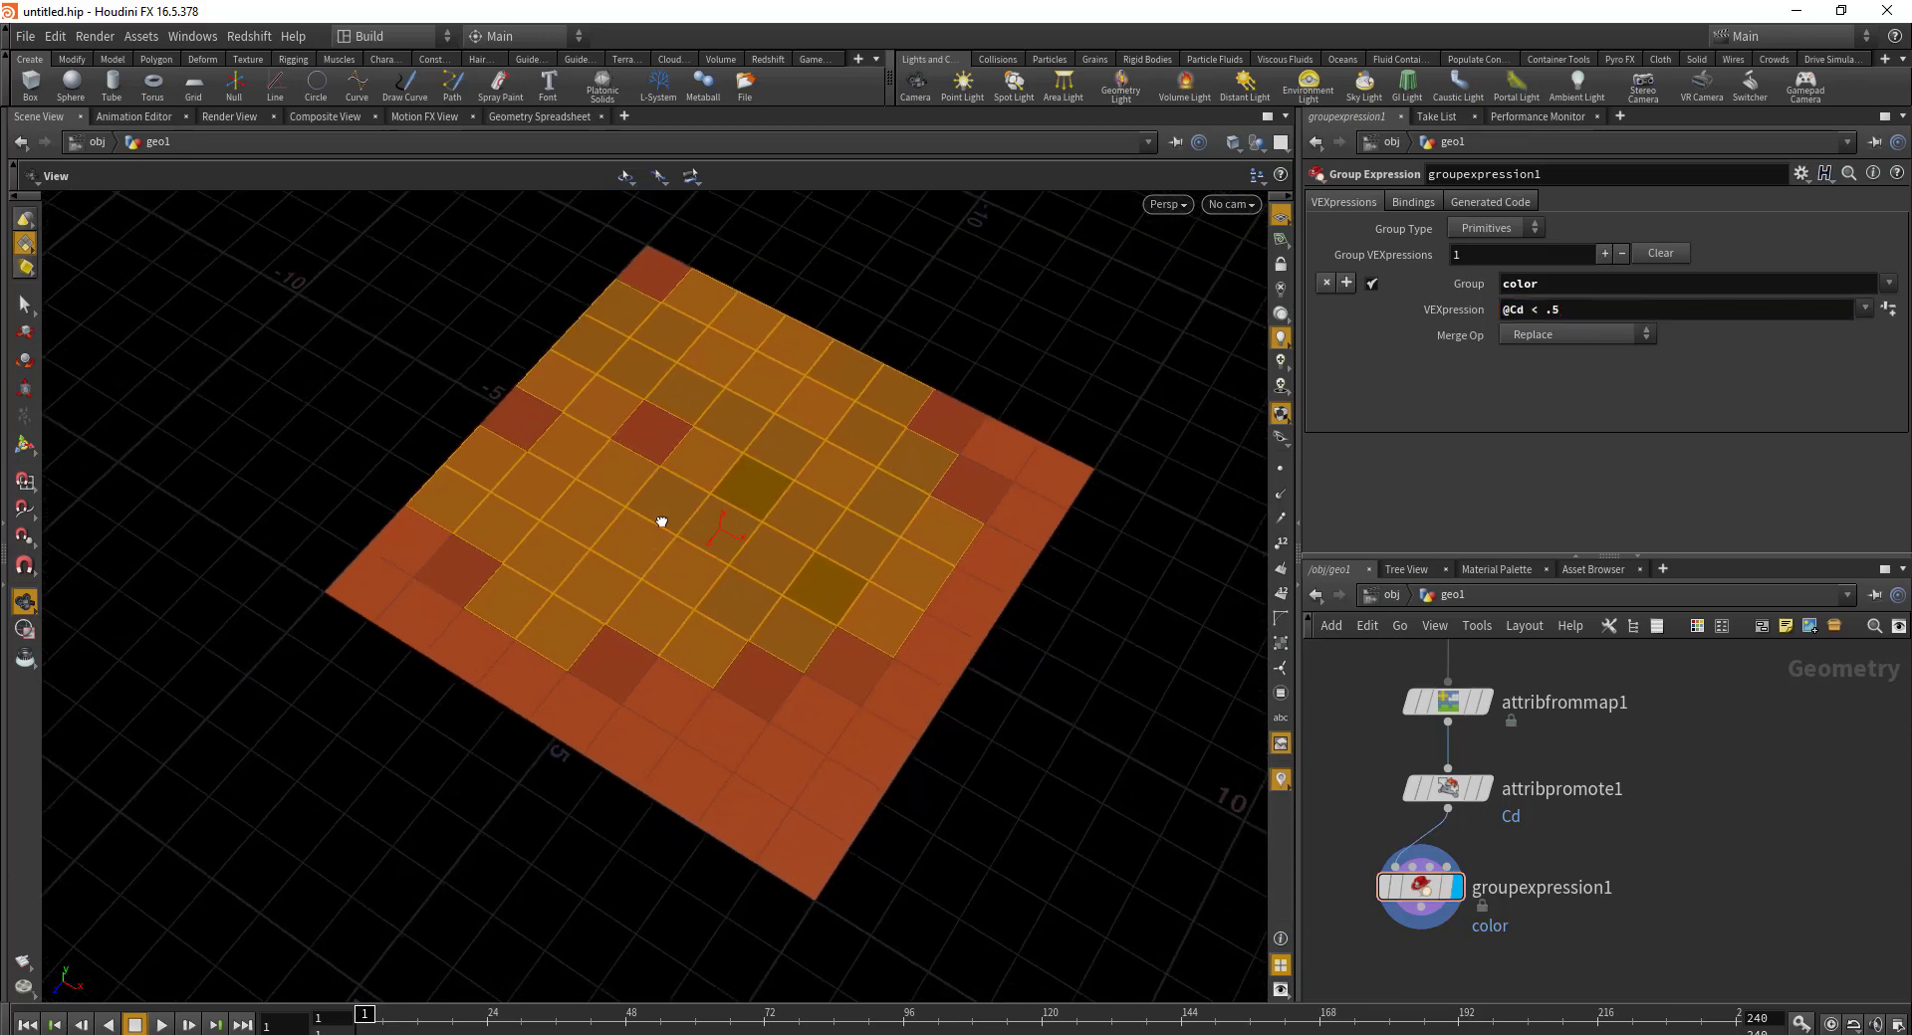
pyautogui.moveTo(661, 521); pyautogui.dragTo(706, 479)
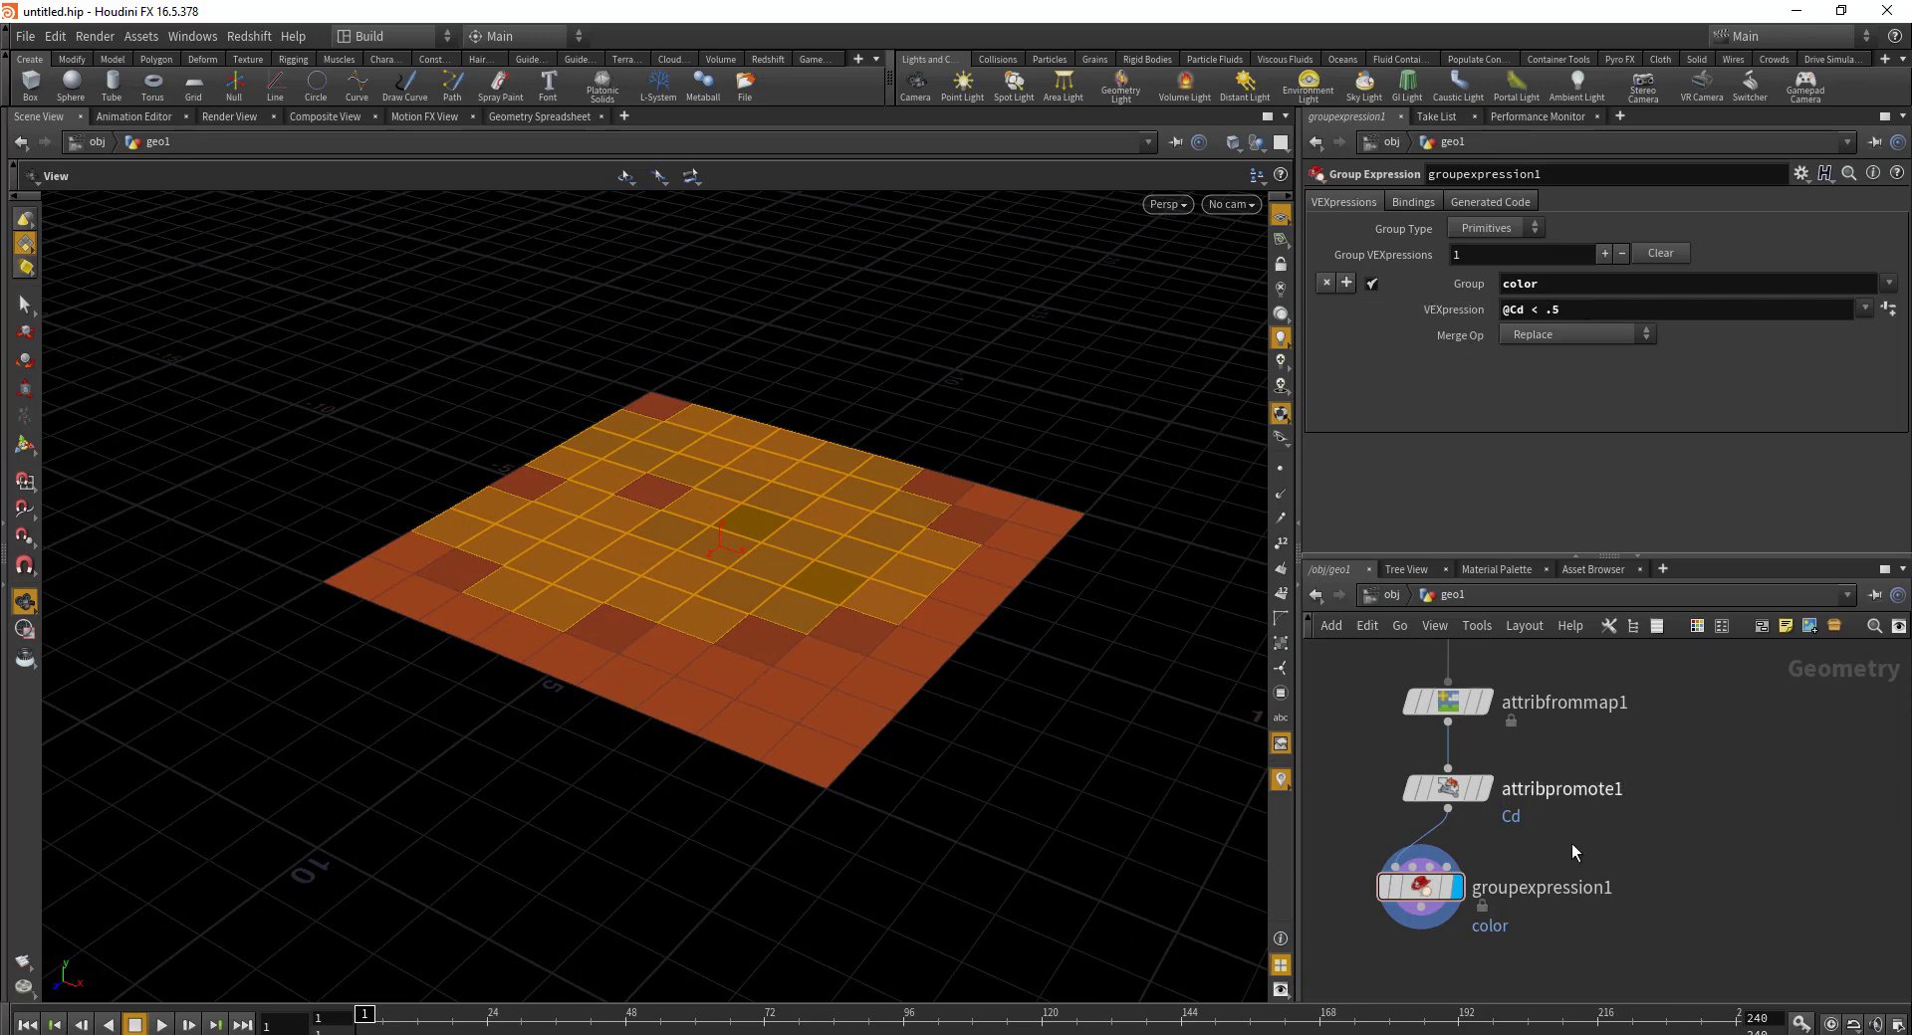
pyautogui.moveTo(1571, 845); pyautogui.dragTo(1604, 772, button='middle')
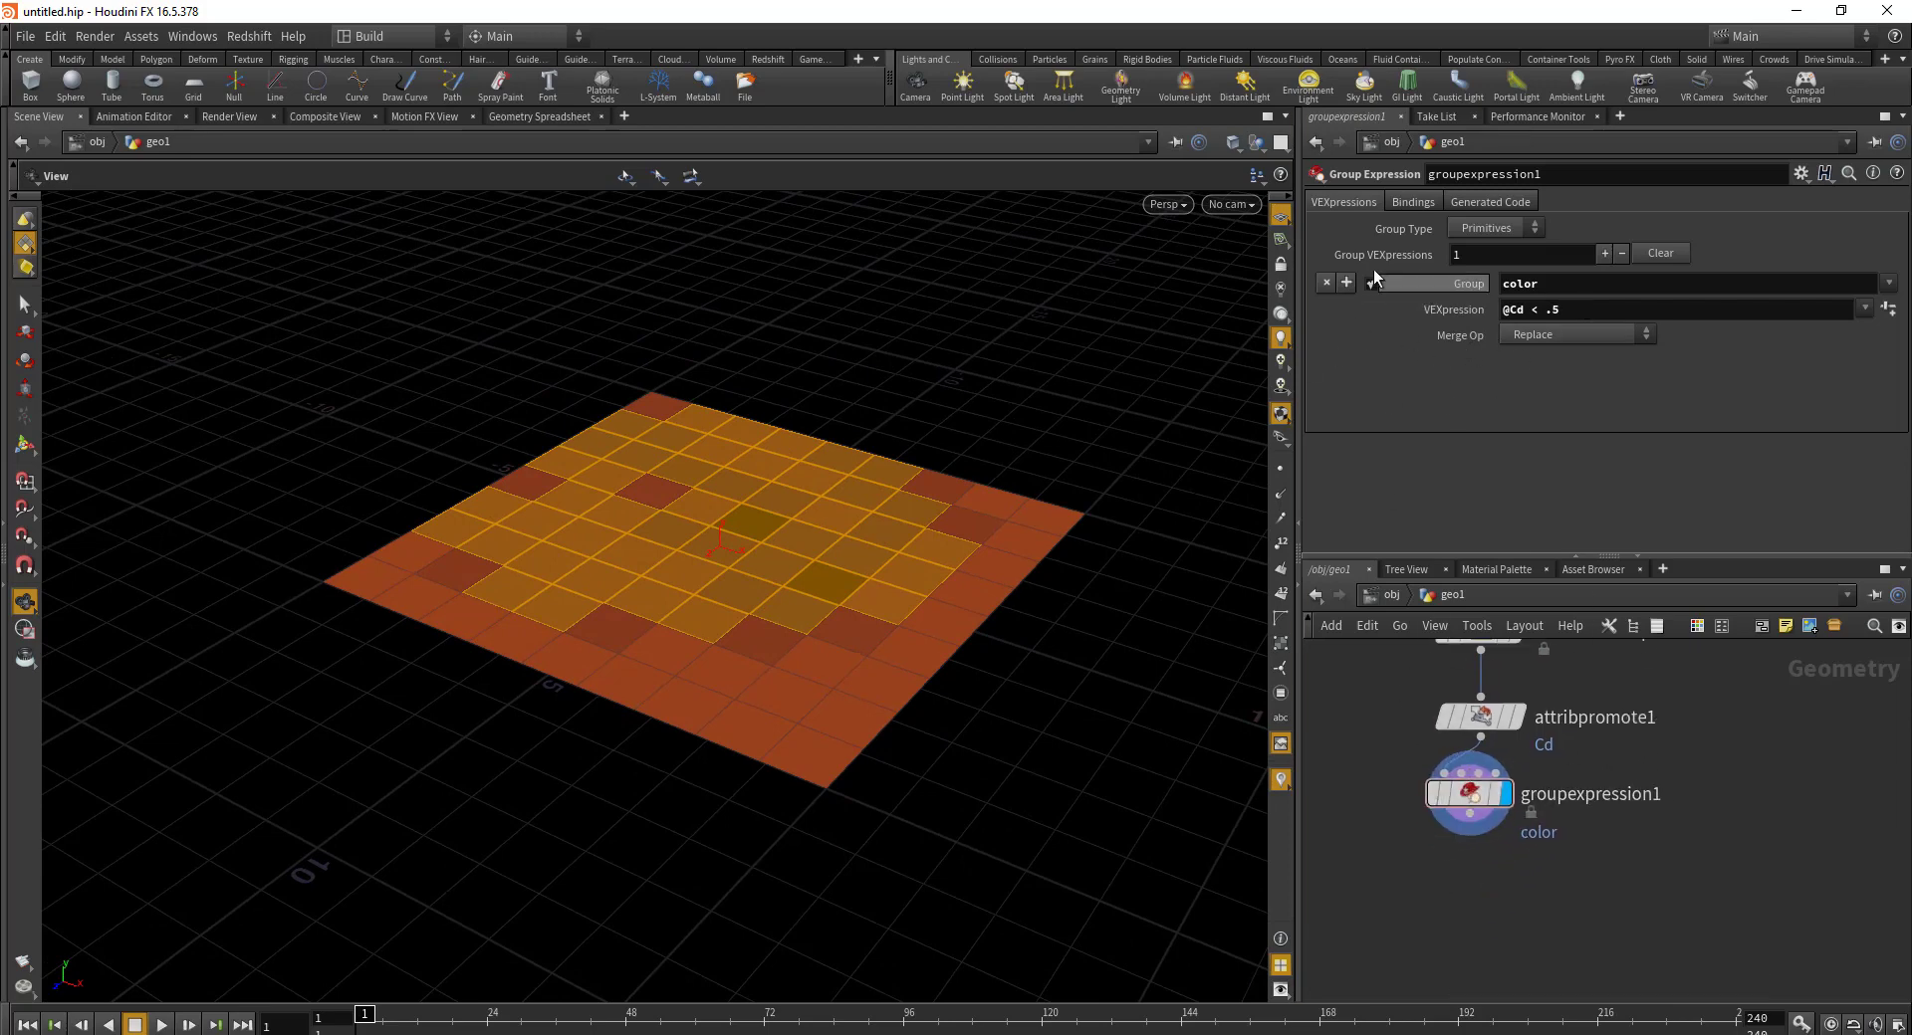
pyautogui.moveTo(1530, 891); pyautogui.dragTo(1584, 843, button='middle')
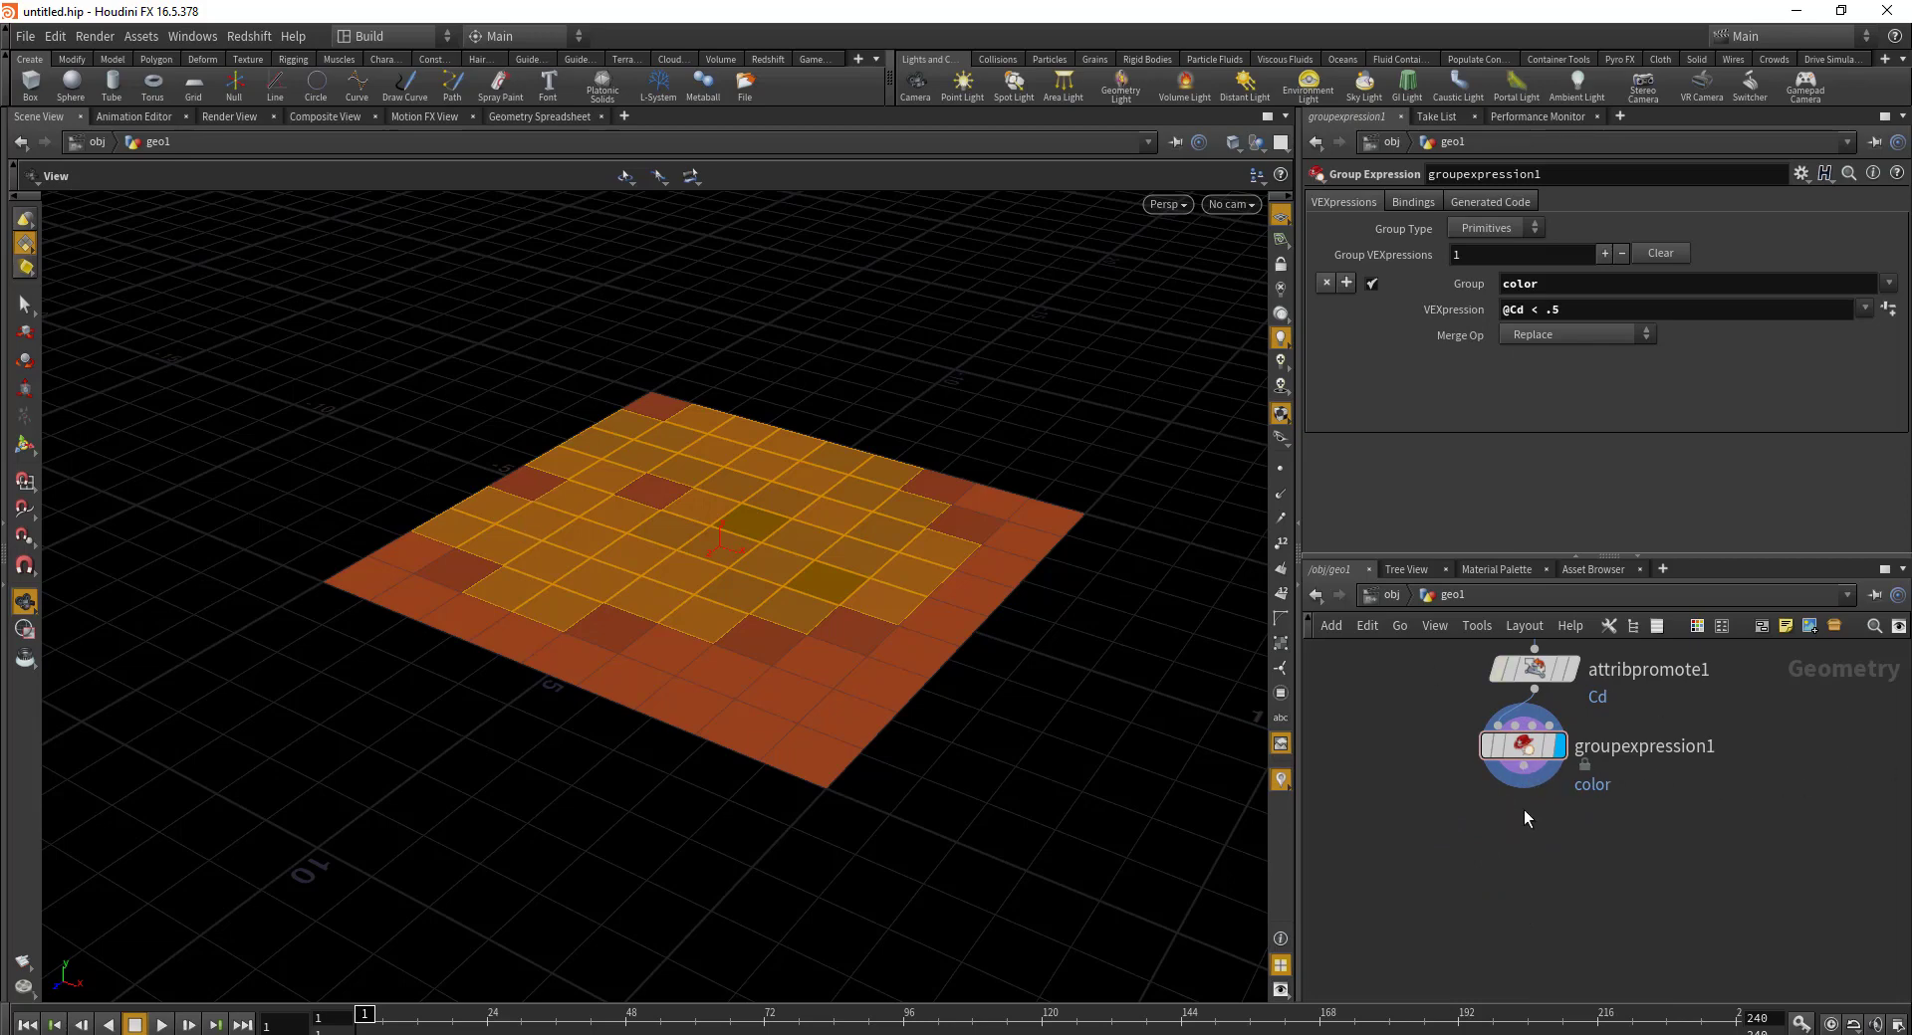
pyautogui.click(1493, 804)
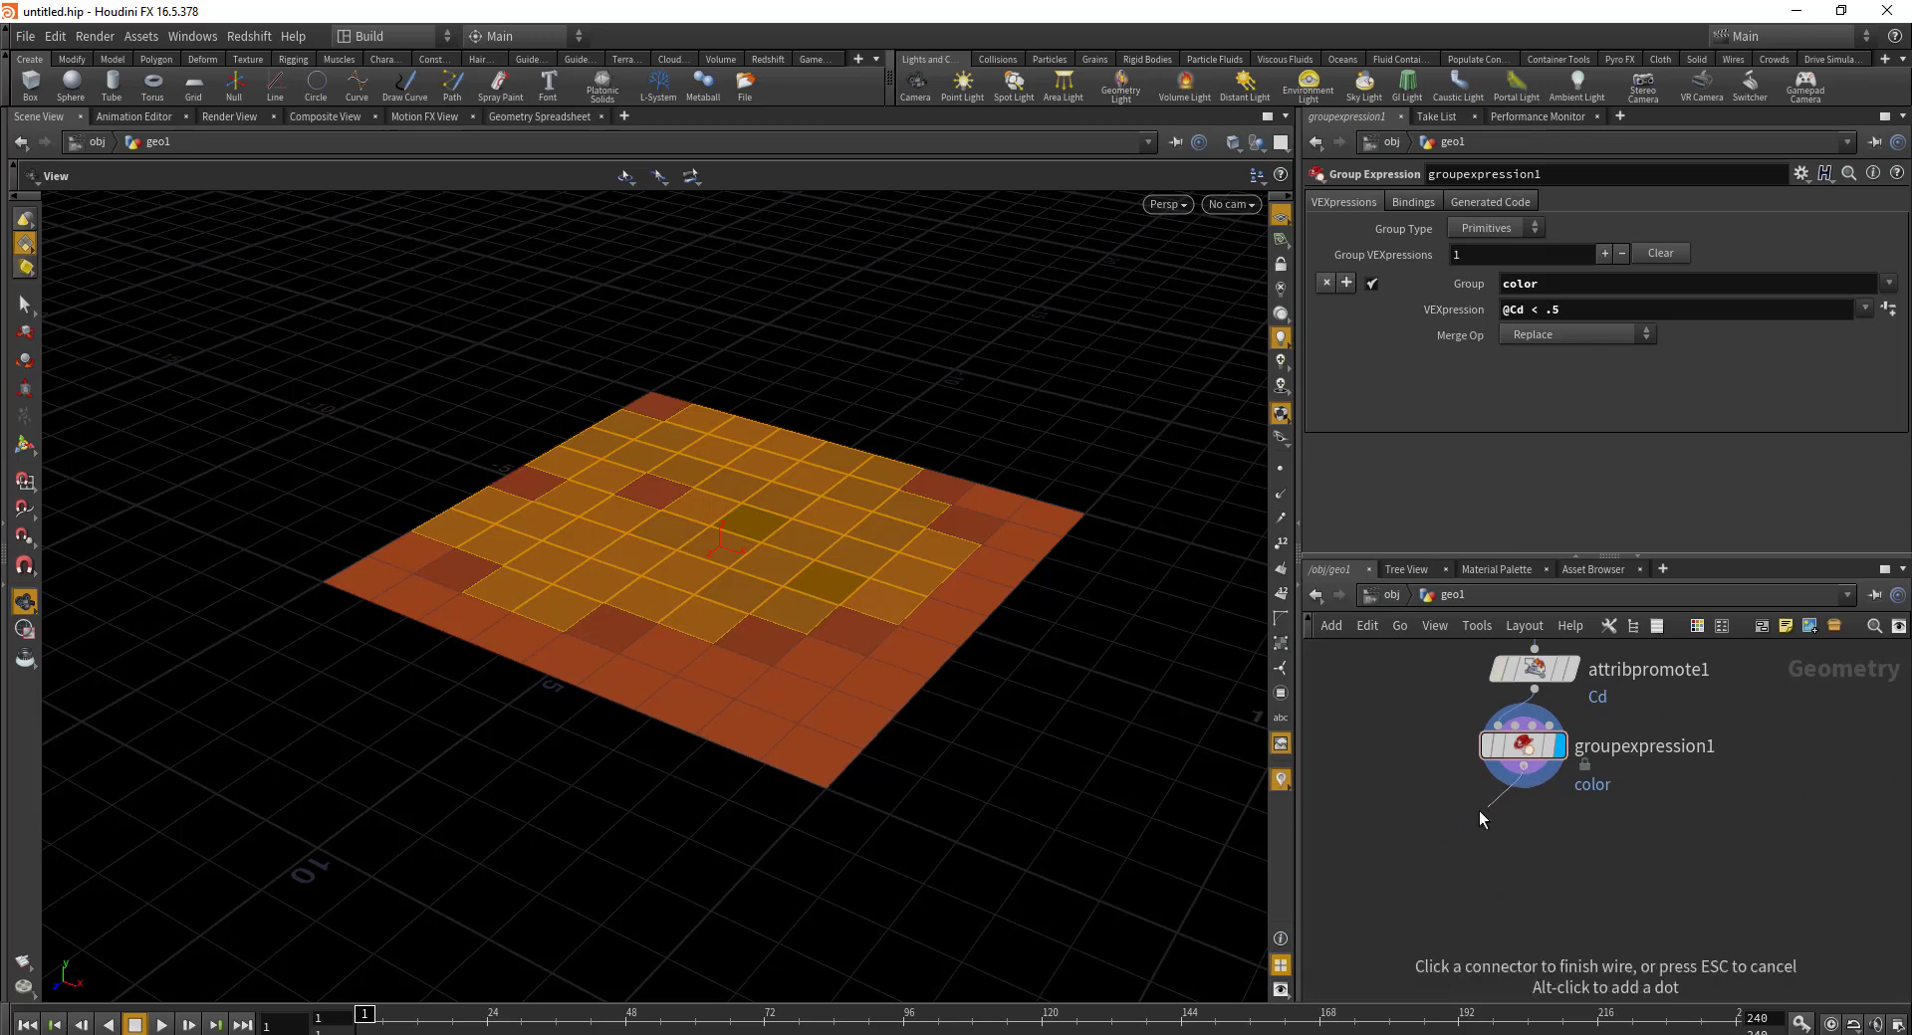
pyautogui.click(1478, 810)
# Step: Add a Subdivide node after groupexpression1 and display it
pyautogui.write('subd')
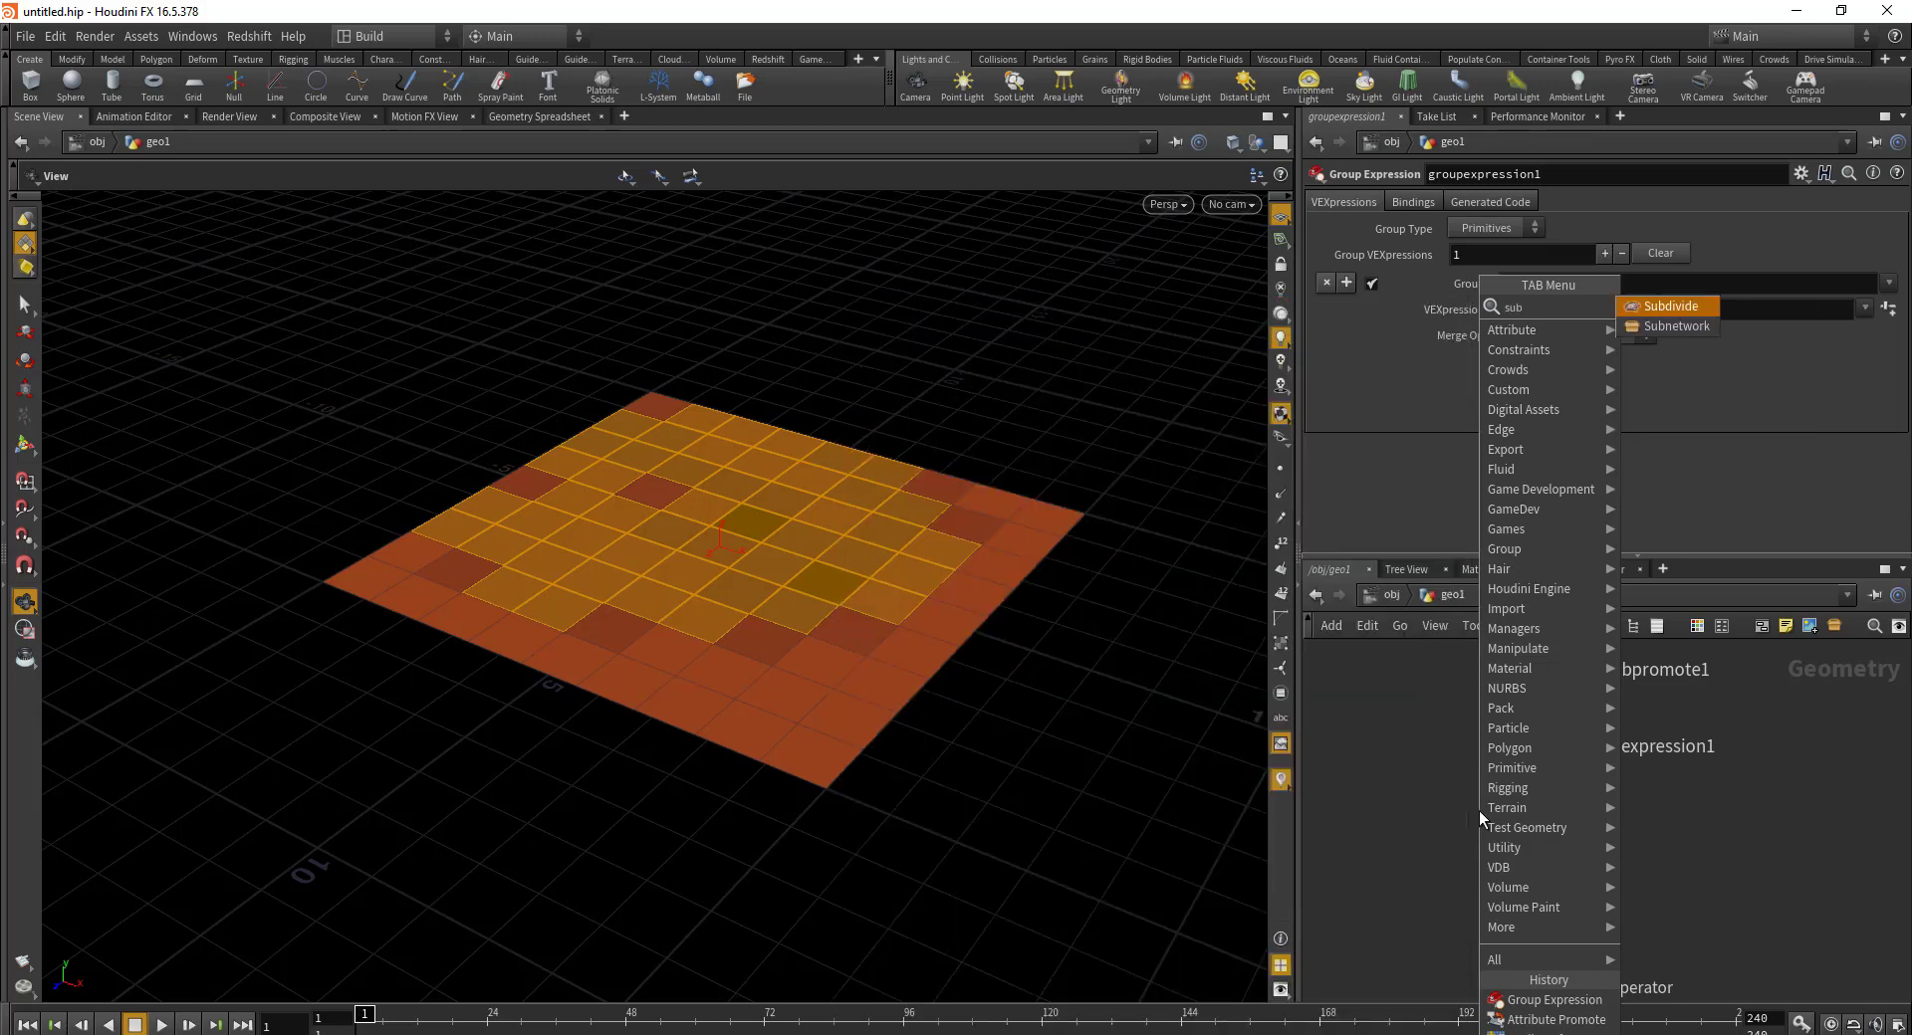
pyautogui.press('Return')
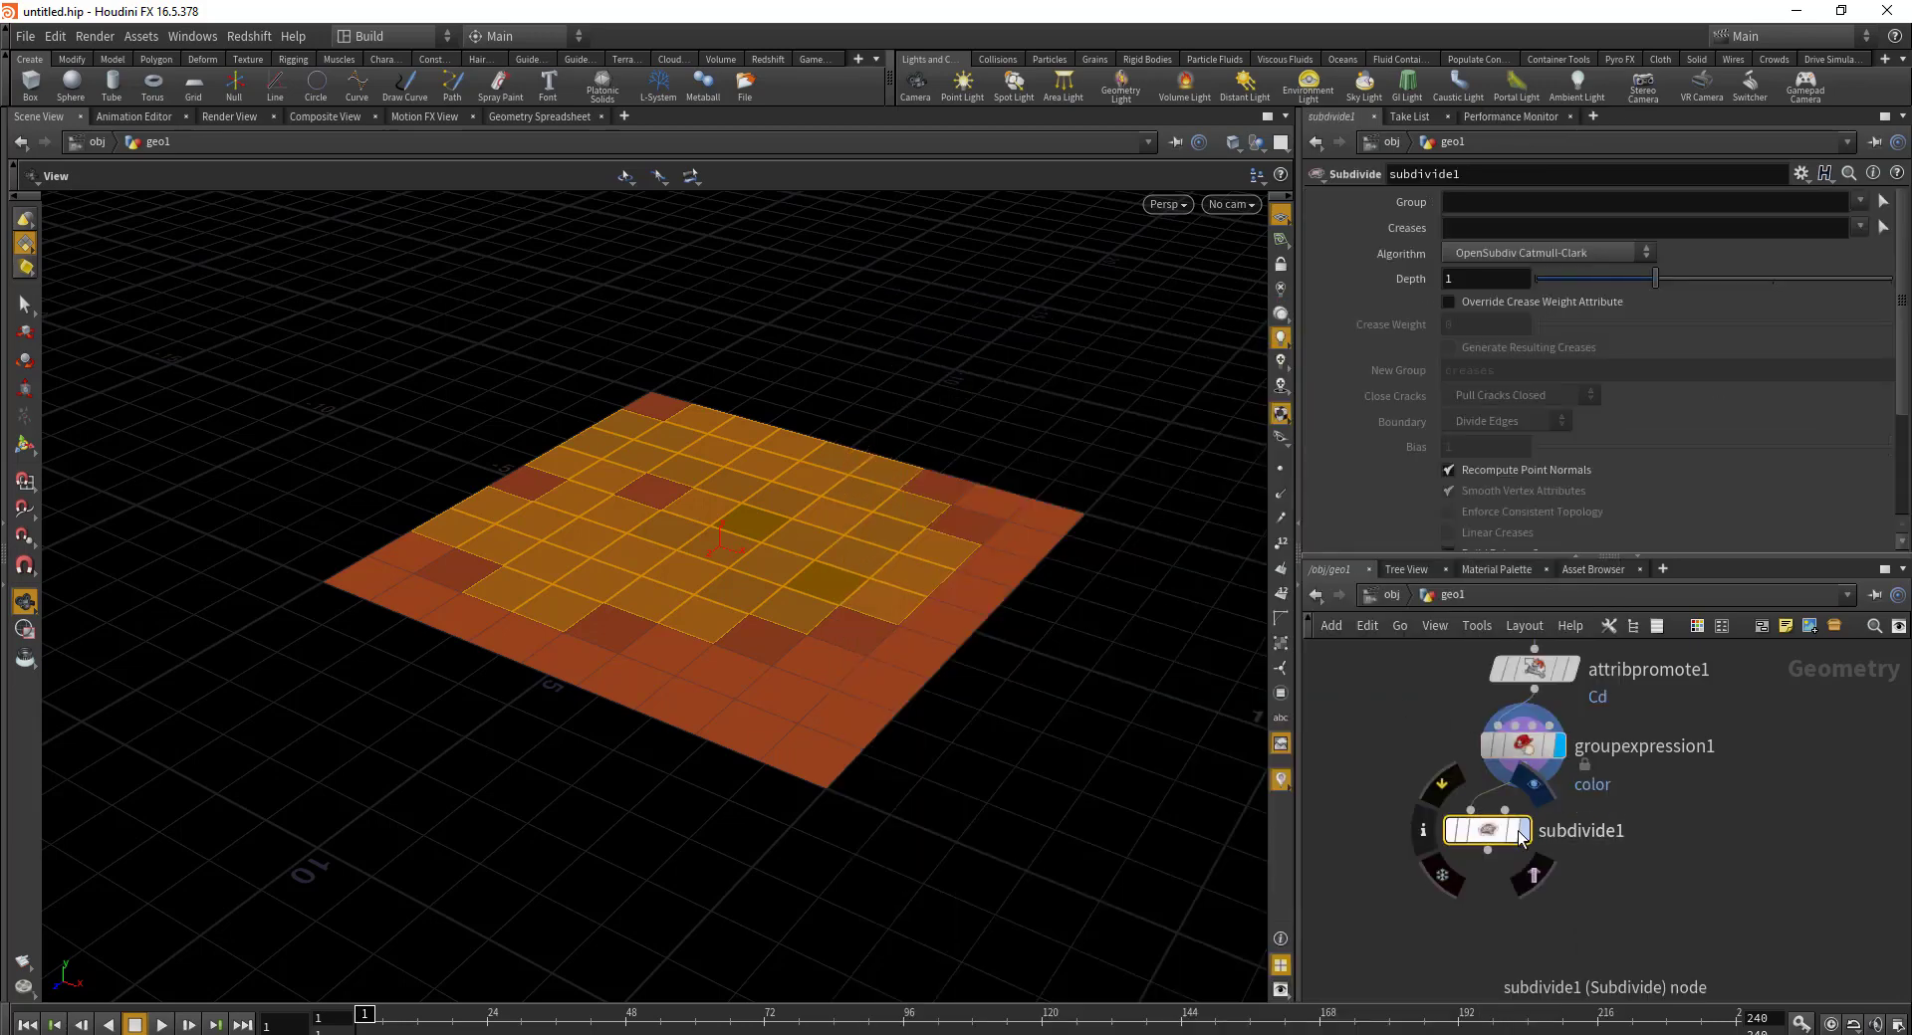
pyautogui.click(1522, 832)
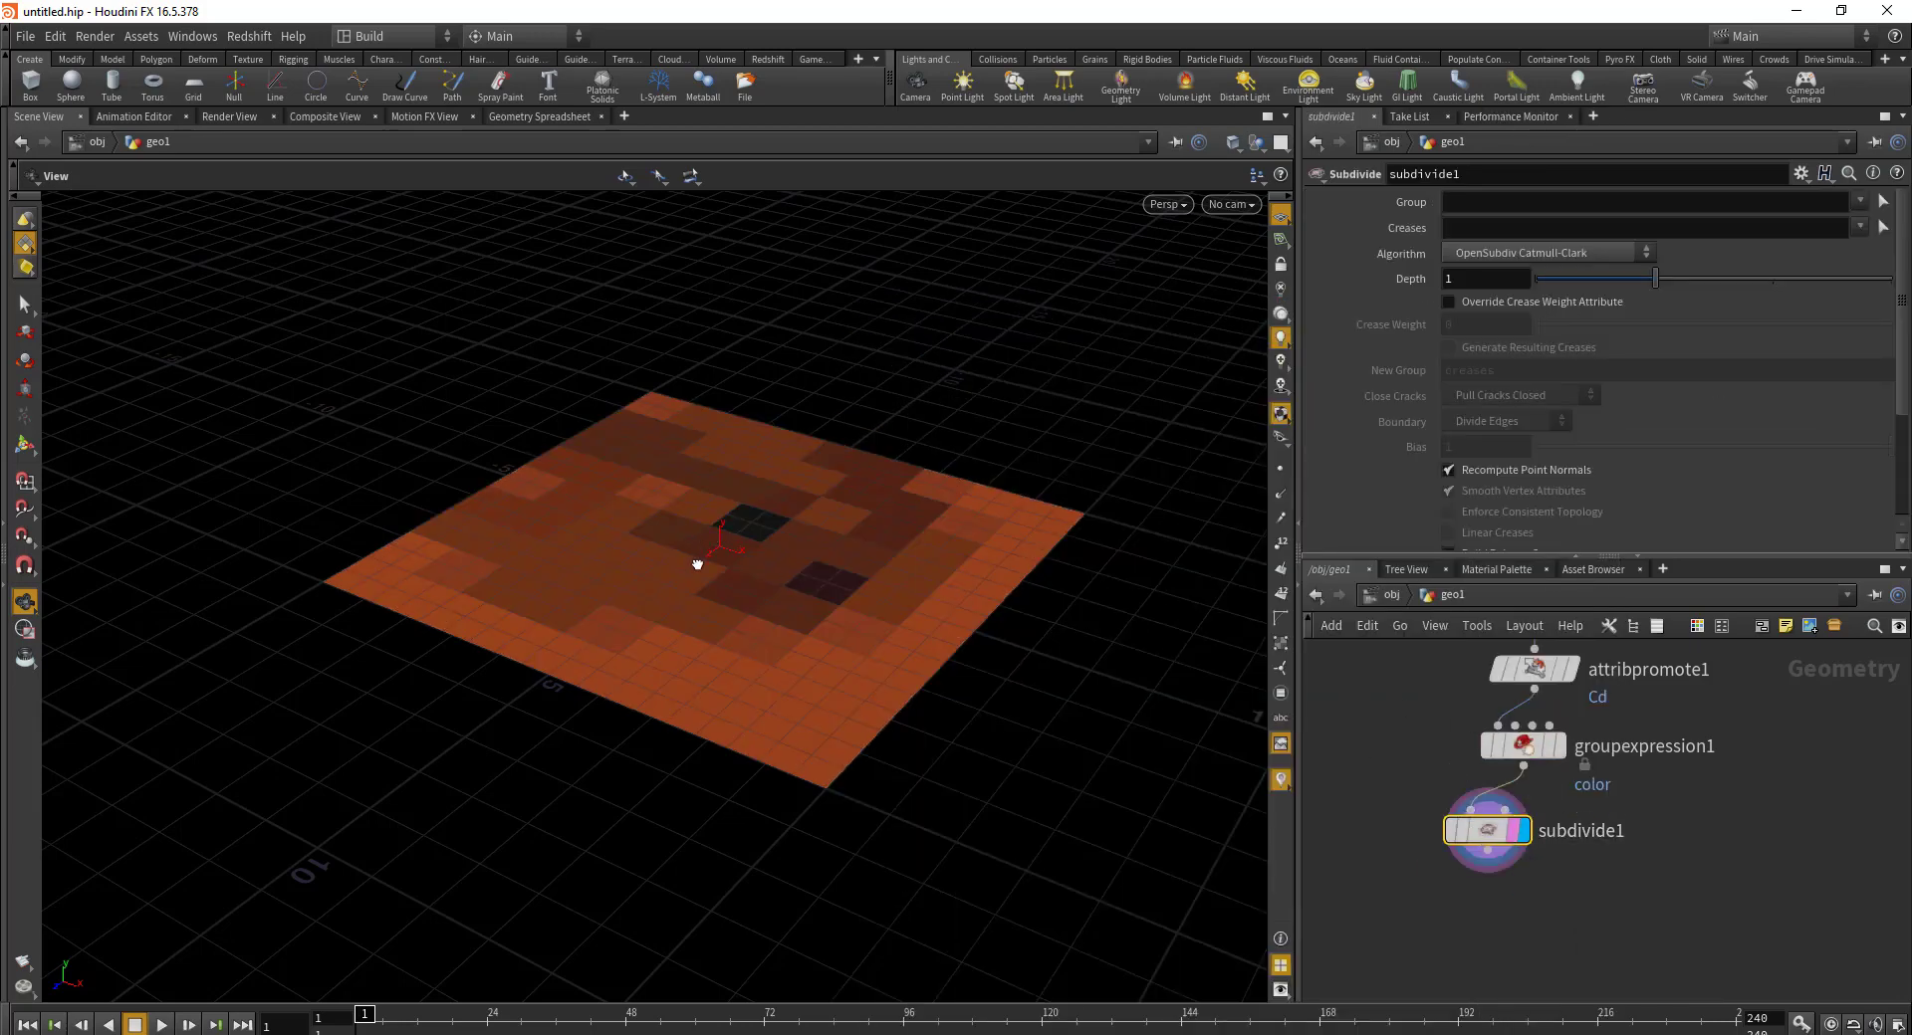
pyautogui.moveTo(696, 558); pyautogui.dragTo(1397, 179)
# Step: Restrict subdivide1 to the color group using the OpenSubdiv Bilinear algorithm
pyautogui.click(1444, 201)
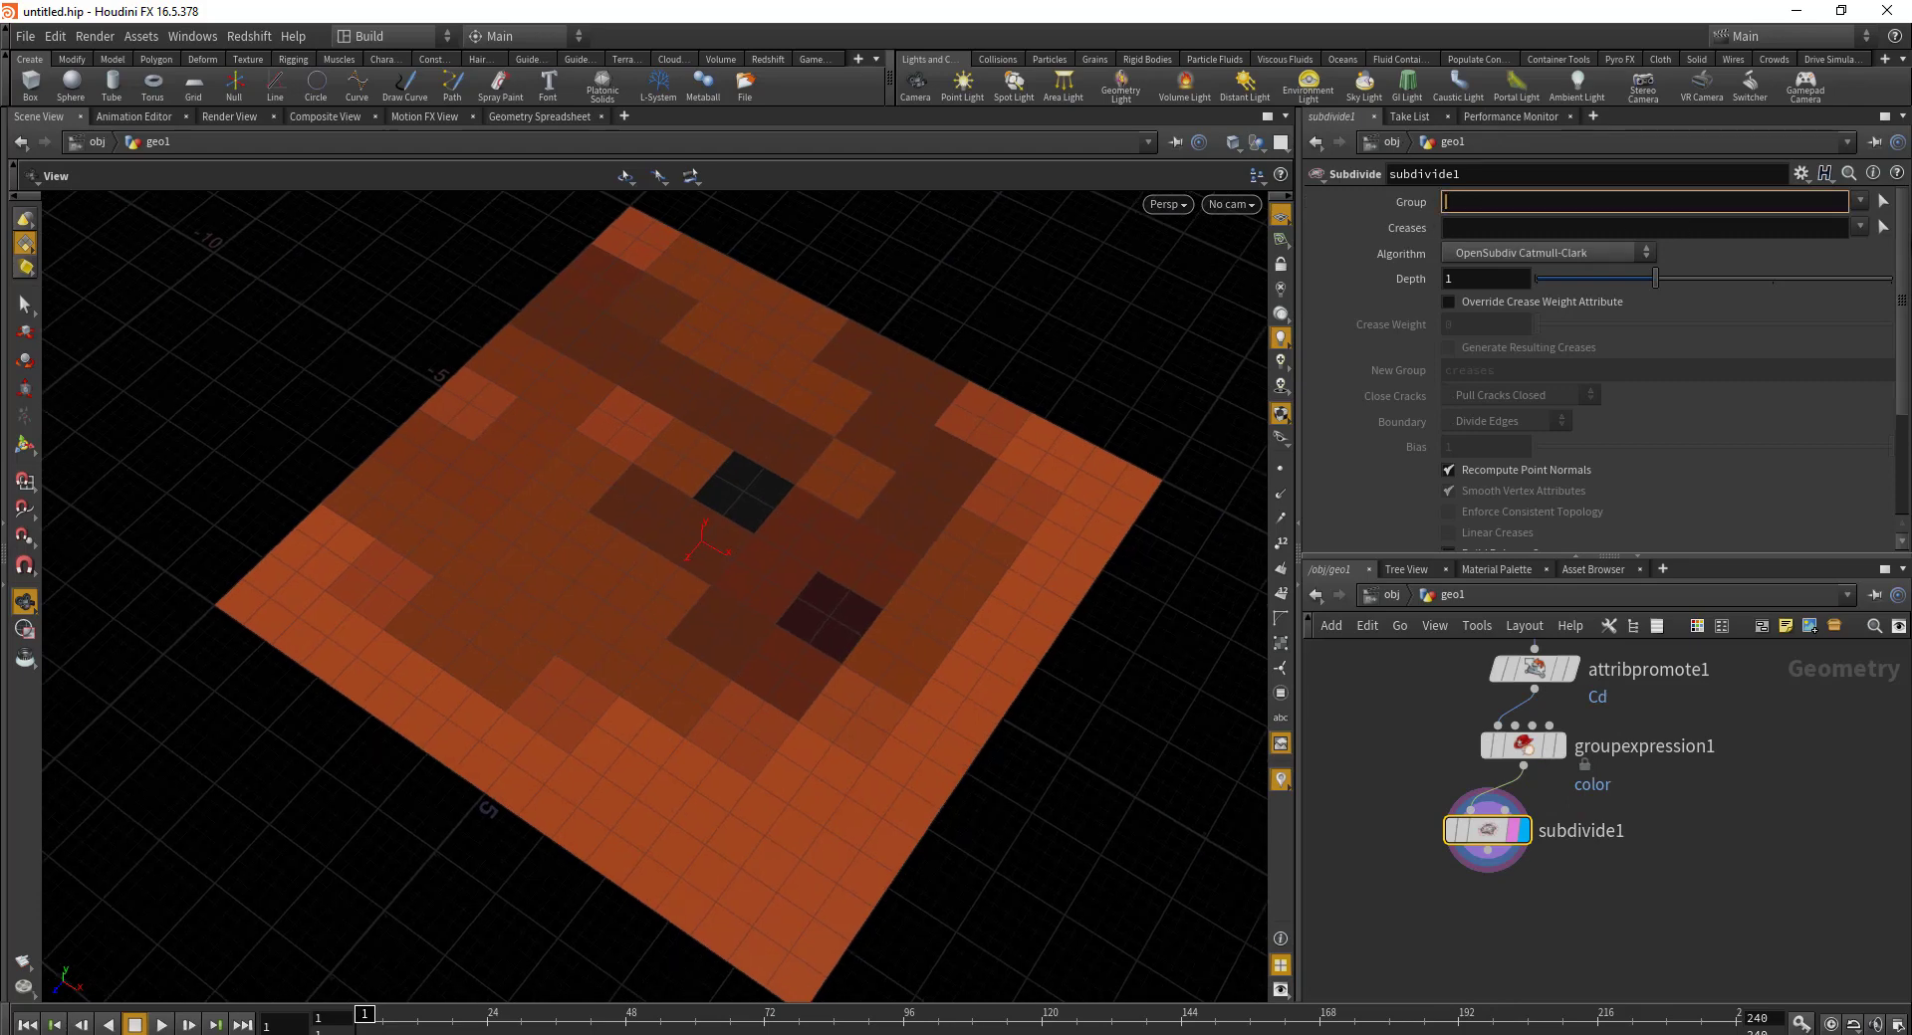
pyautogui.click(1860, 201)
pyautogui.click(1752, 219)
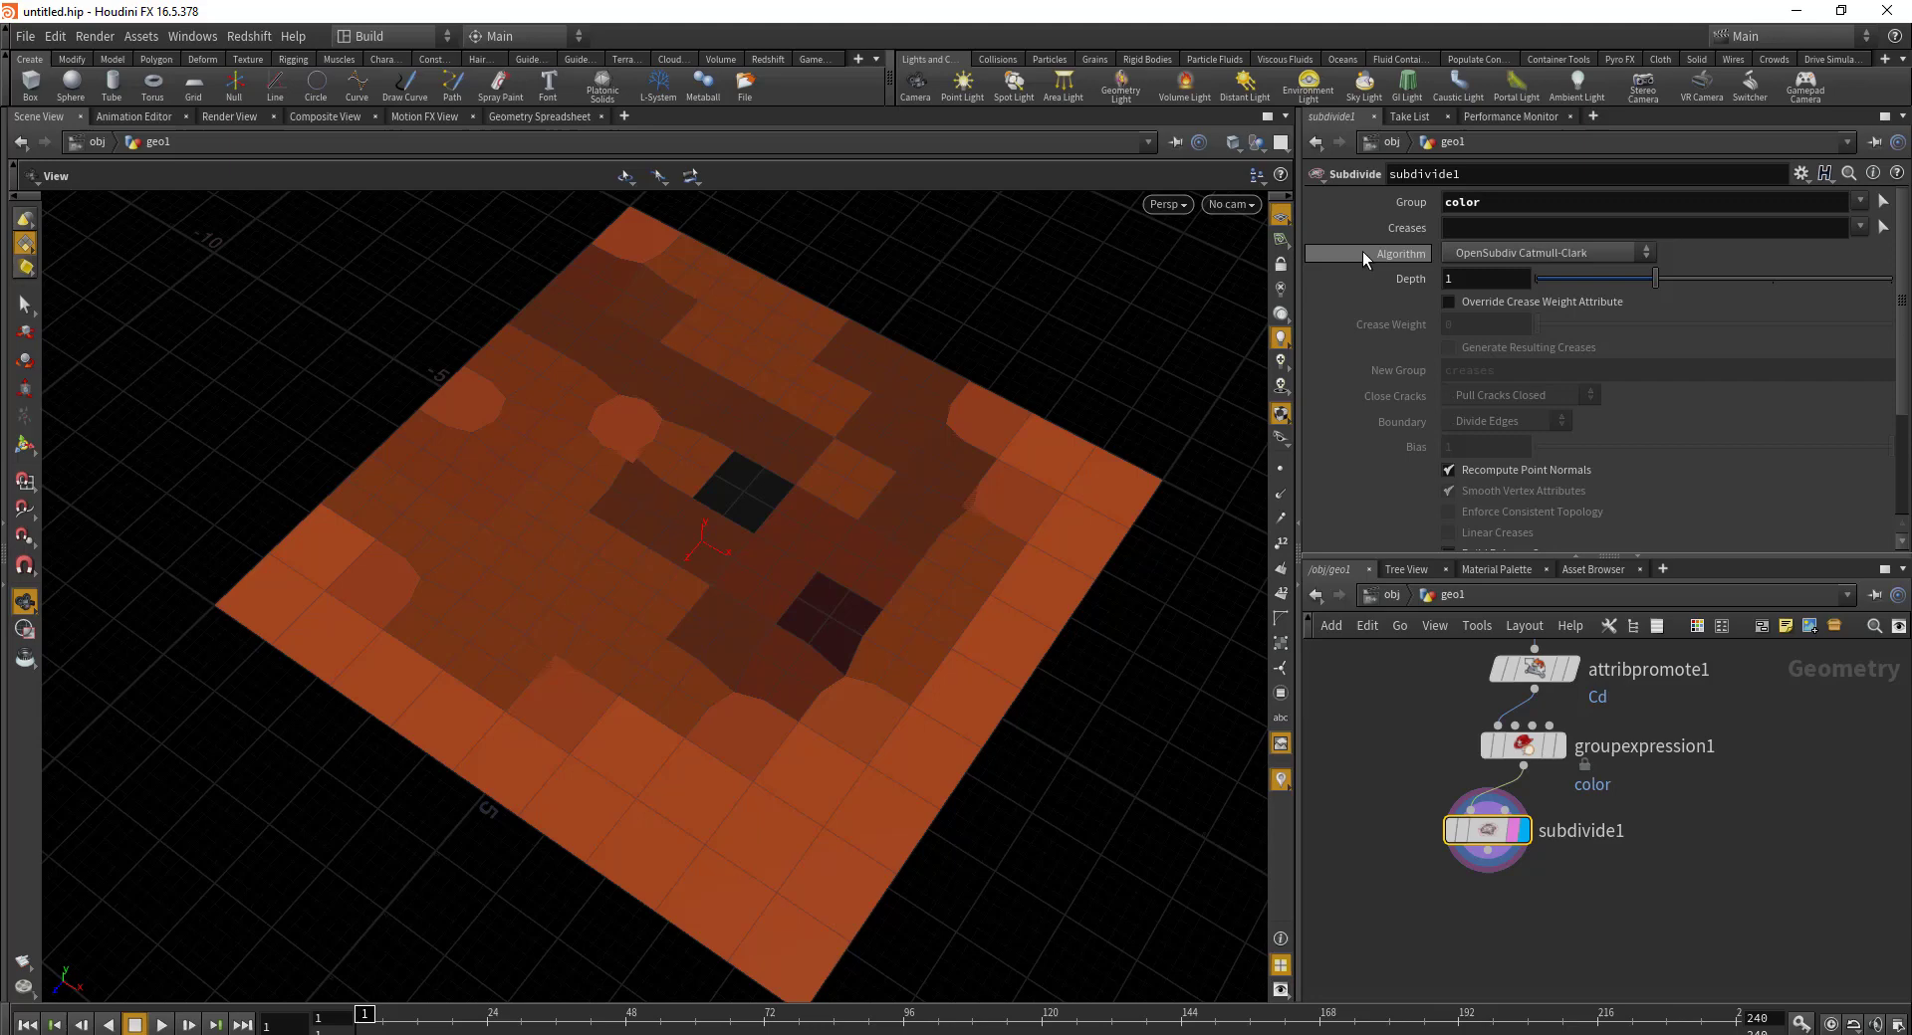
pyautogui.click(1535, 250)
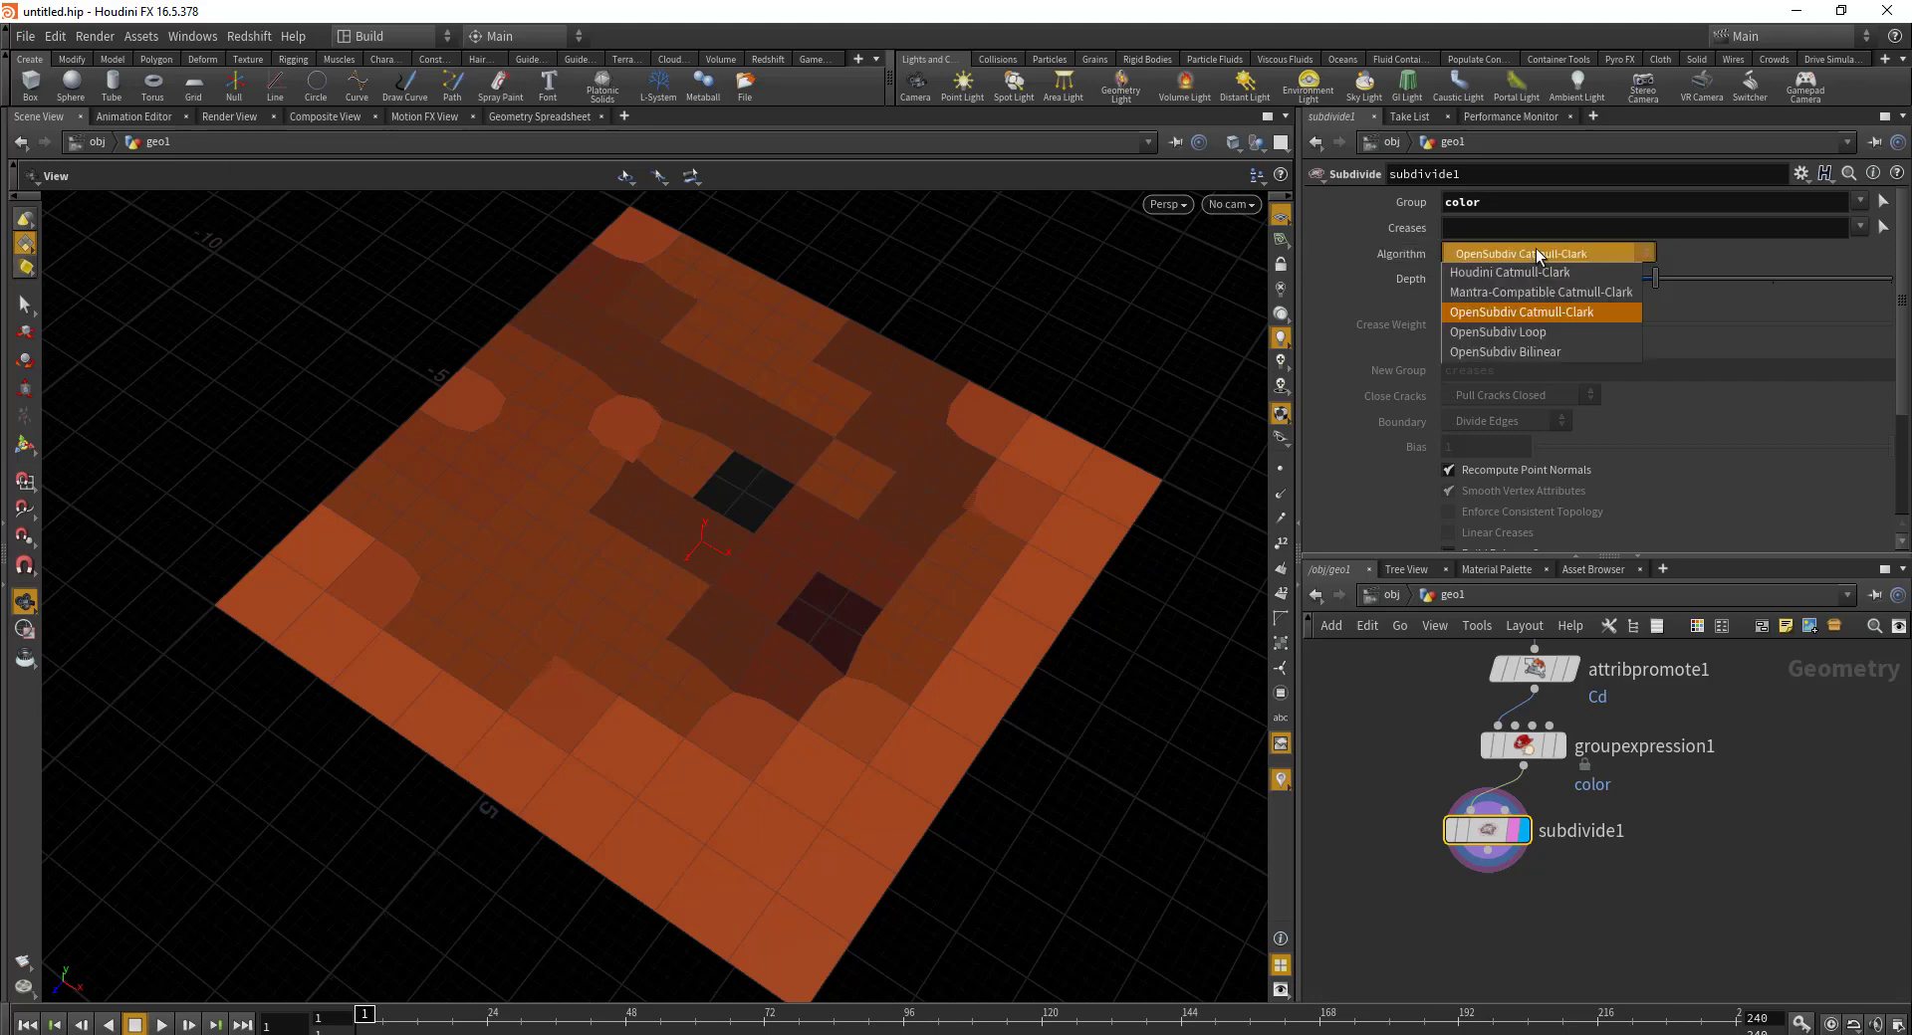
pyautogui.click(1551, 354)
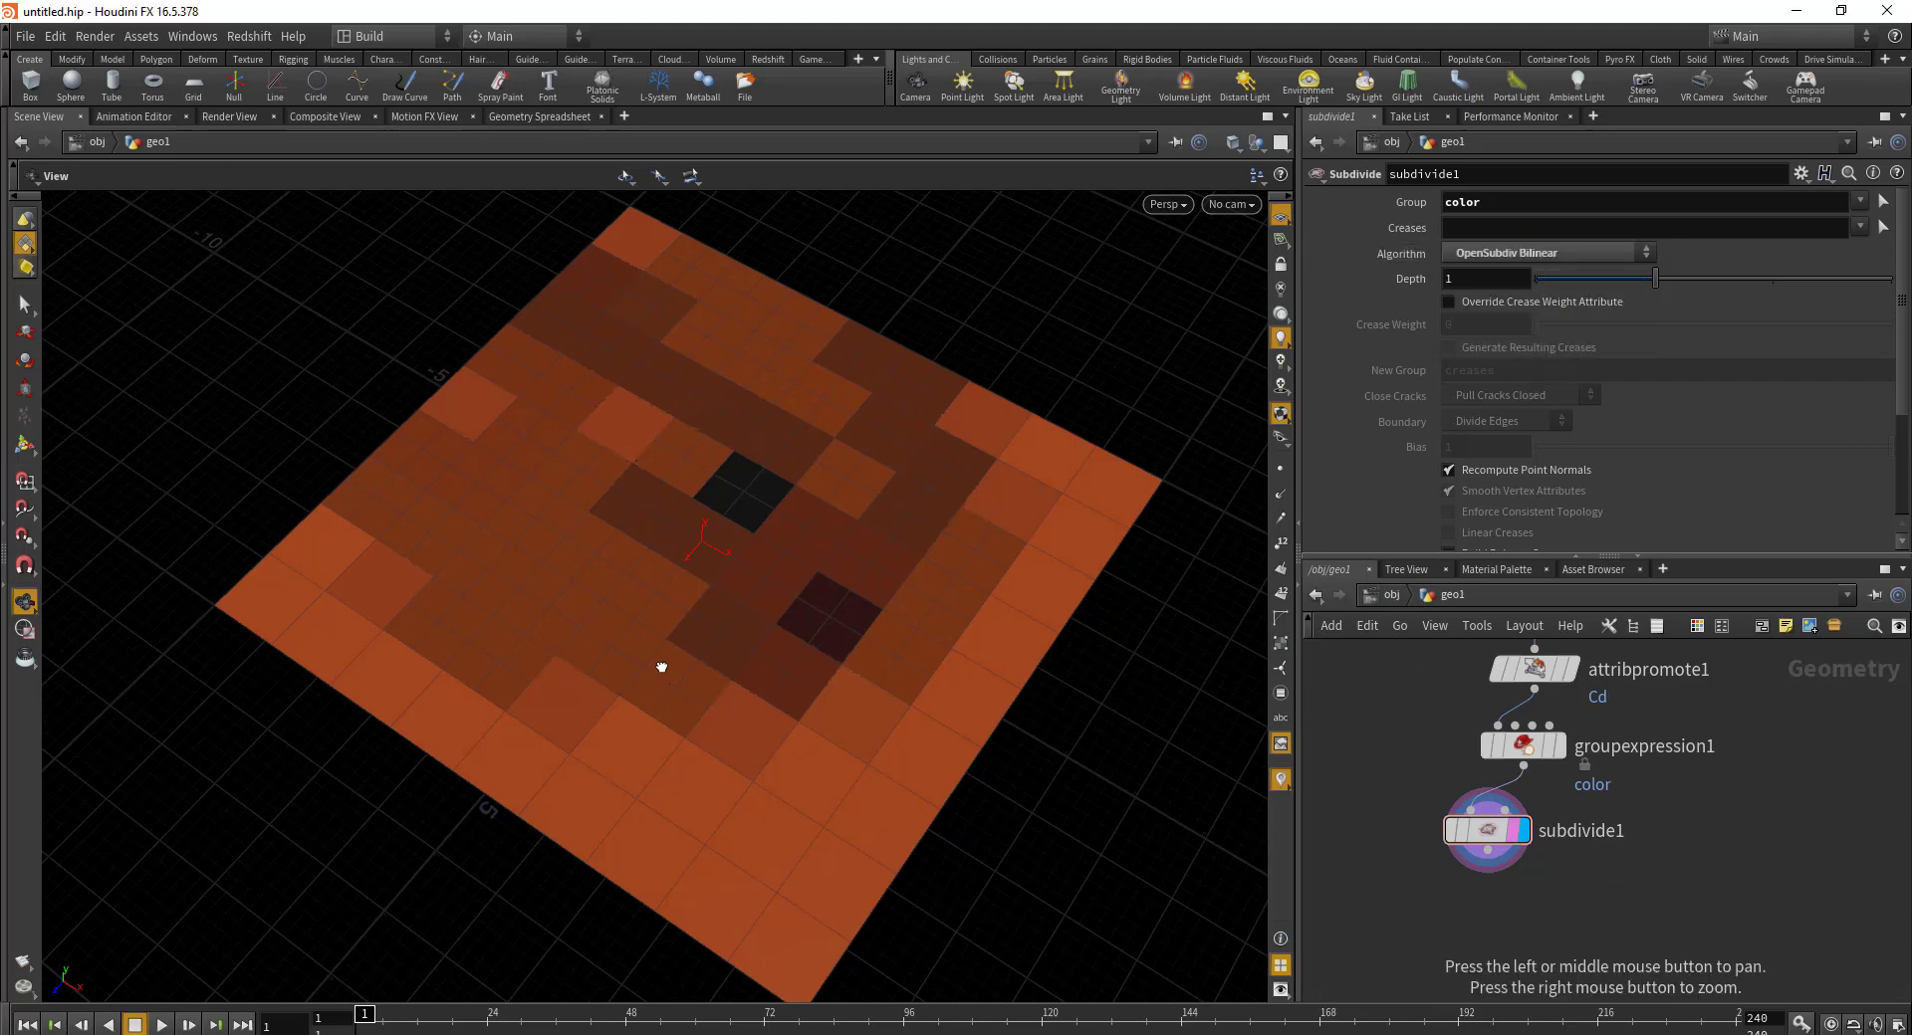
pyautogui.moveTo(661, 669); pyautogui.dragTo(780, 630)
pyautogui.moveTo(644, 508); pyautogui.dragTo(608, 522)
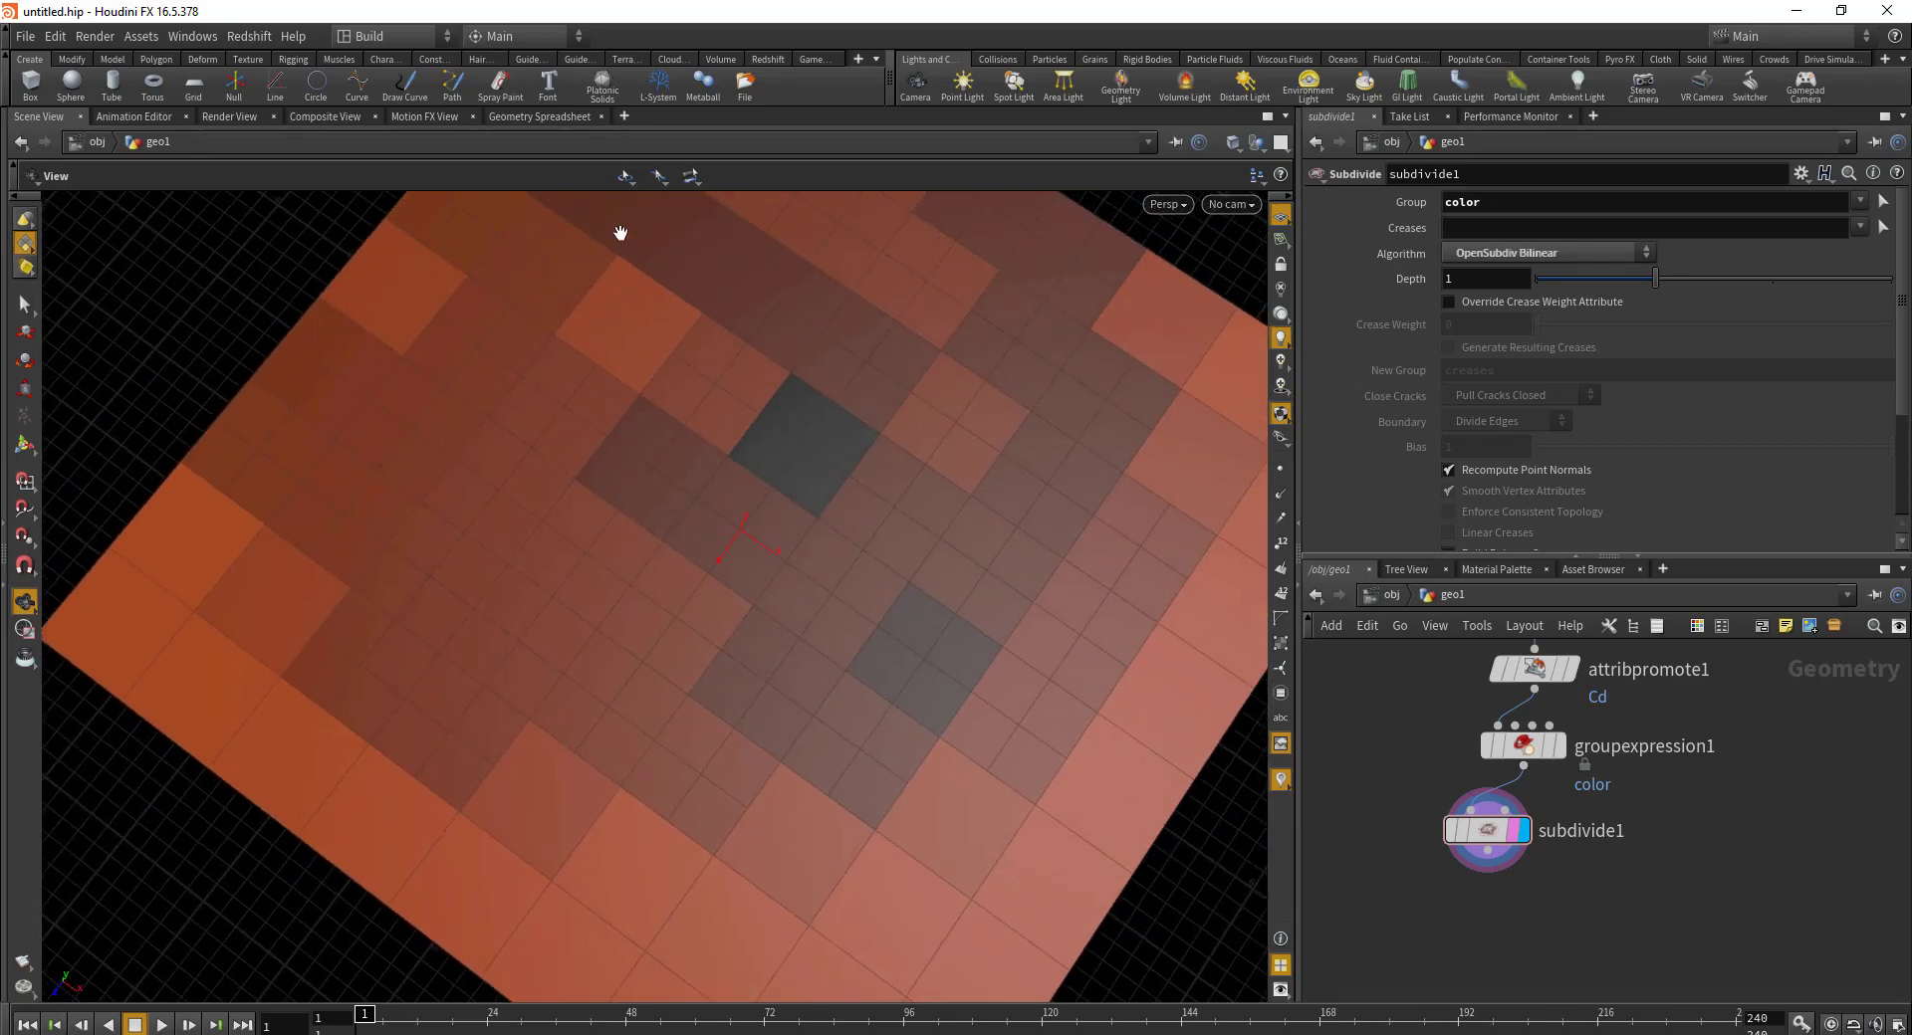
# Step: Move the four nodes below grid1 to the left to make room
pyautogui.scroll(-3, 1593, 851)
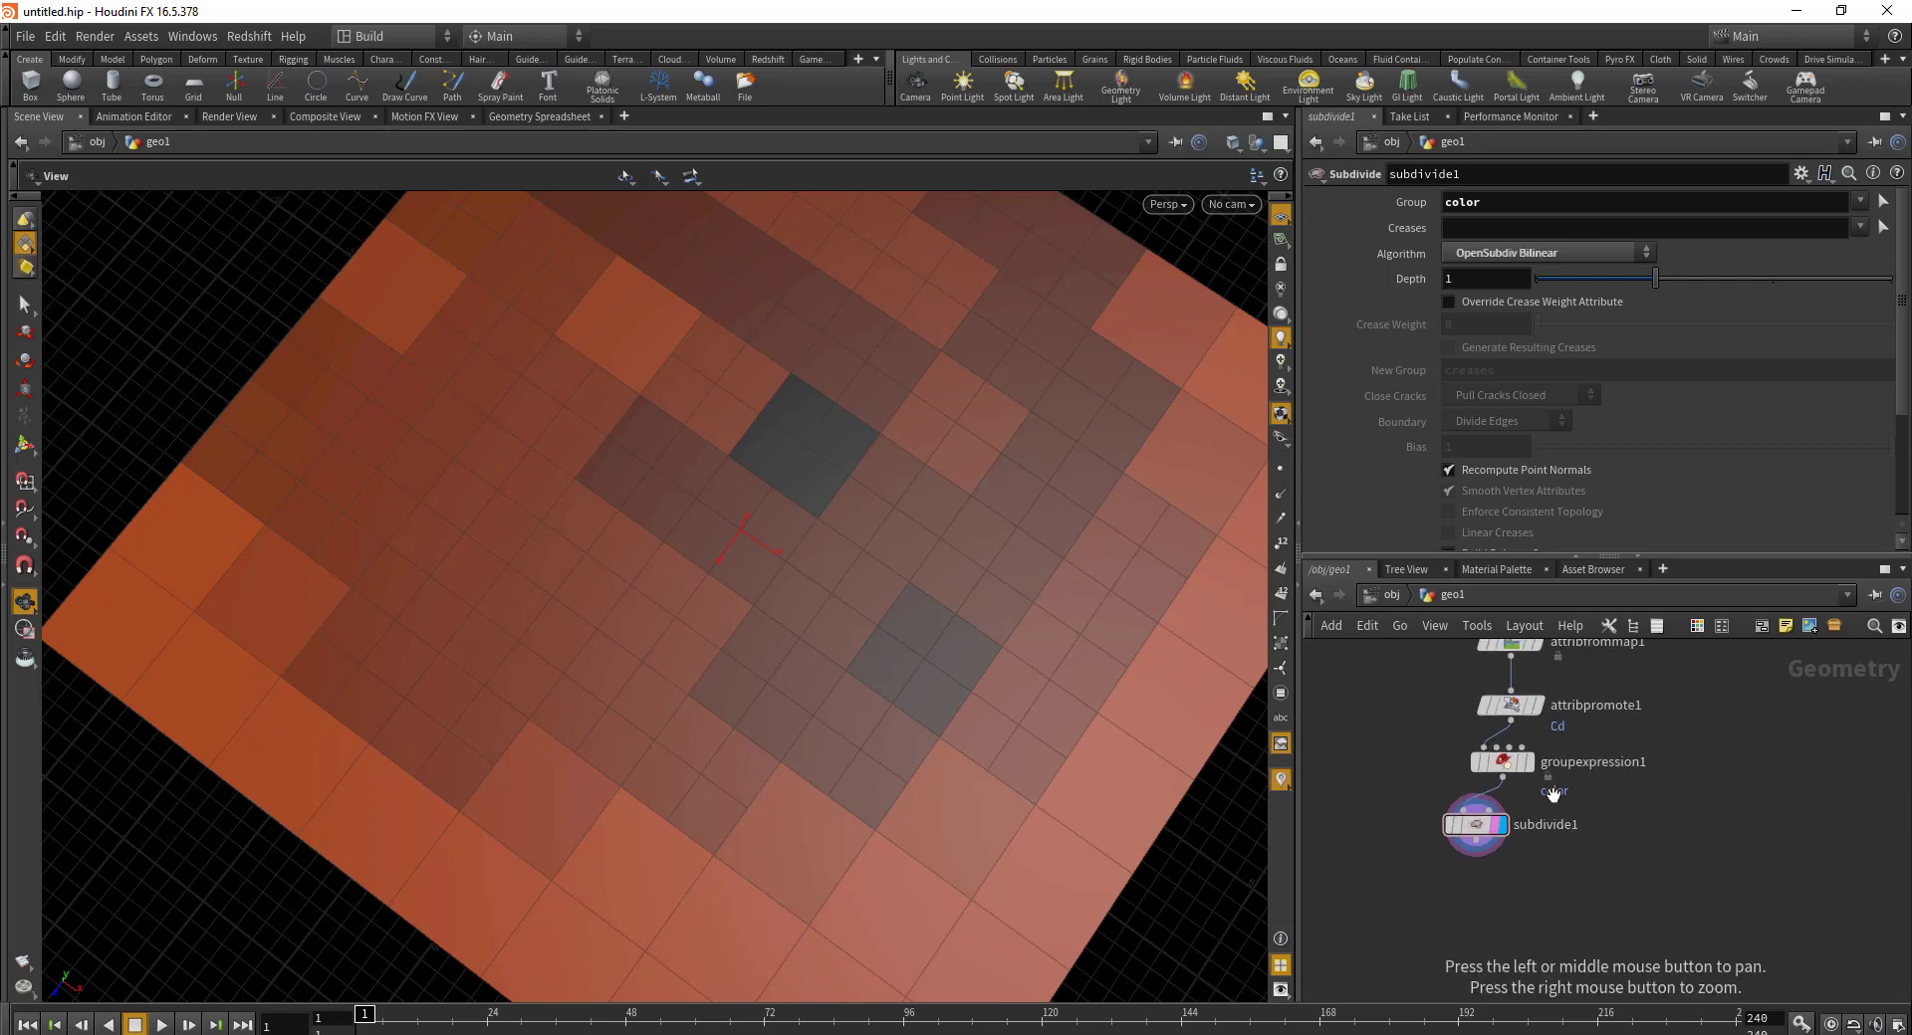
pyautogui.moveTo(1530, 852); pyautogui.dragTo(1530, 904, button='middle')
pyautogui.moveTo(1385, 677); pyautogui.dragTo(1622, 978)
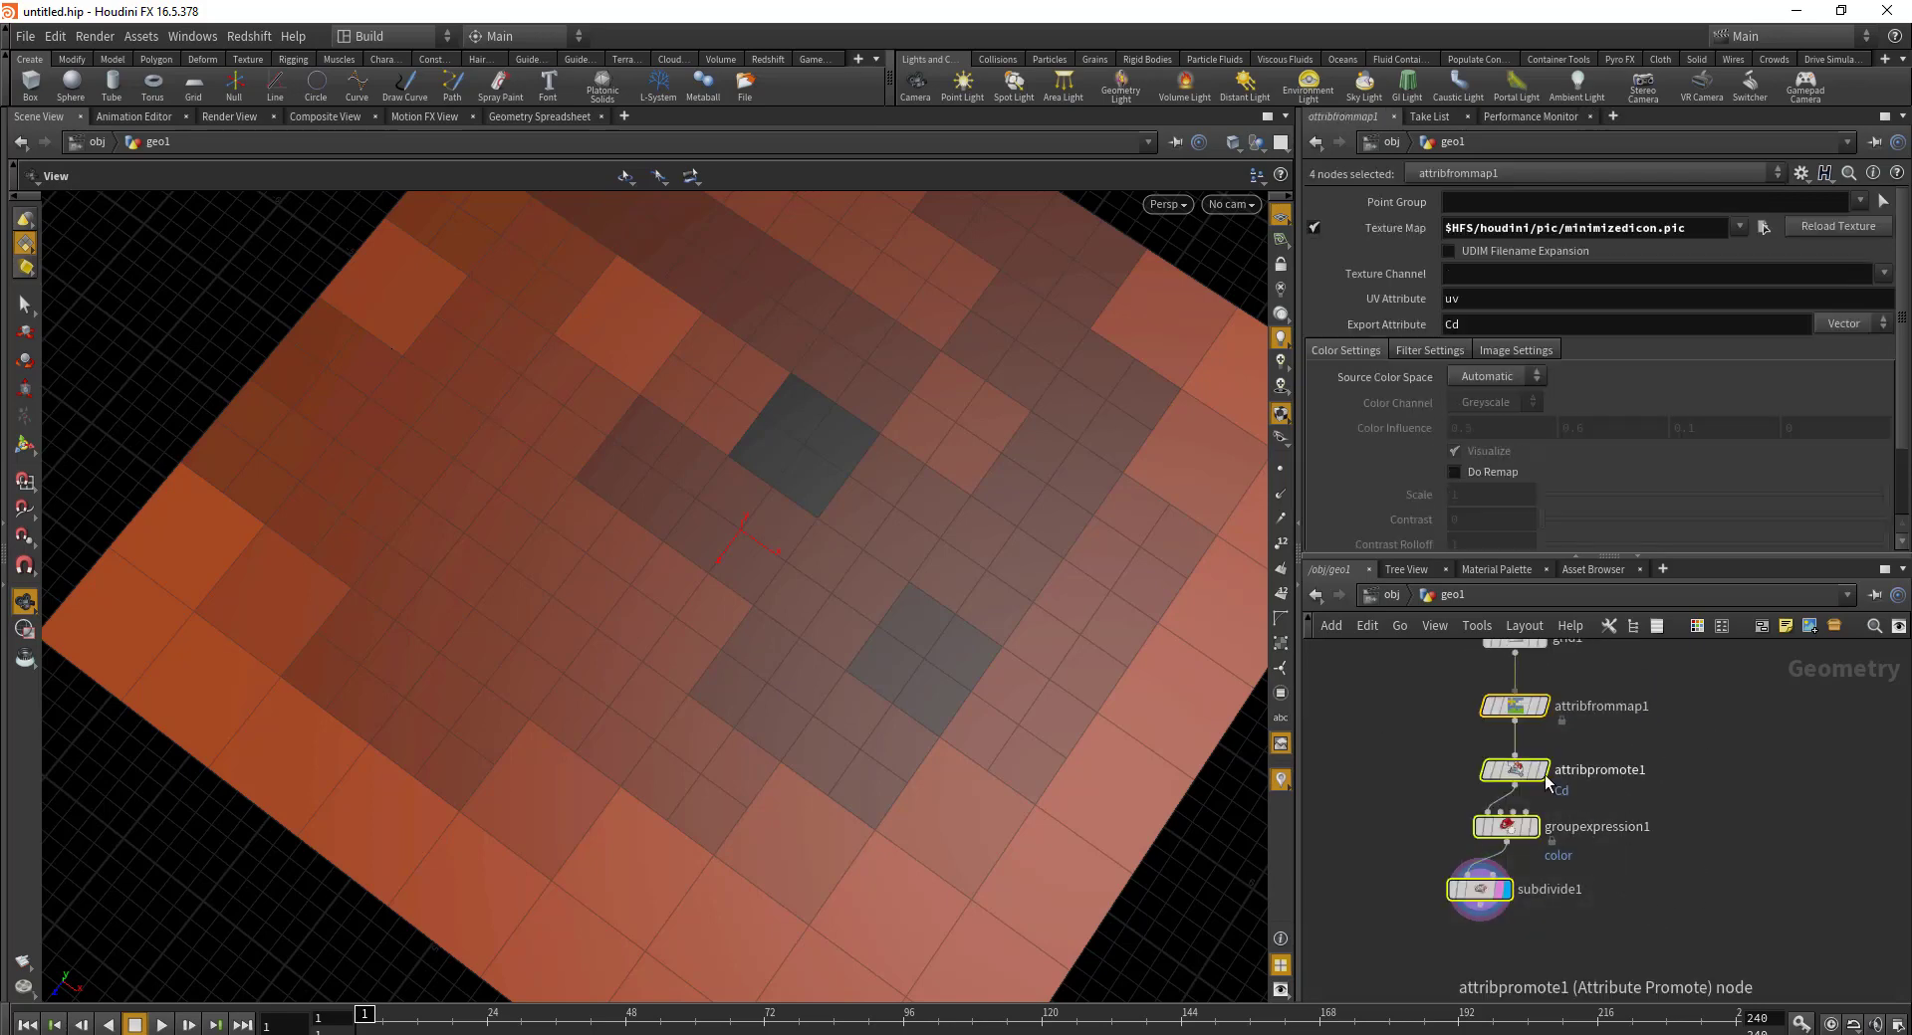
pyautogui.moveTo(1516, 775); pyautogui.dragTo(1448, 773)
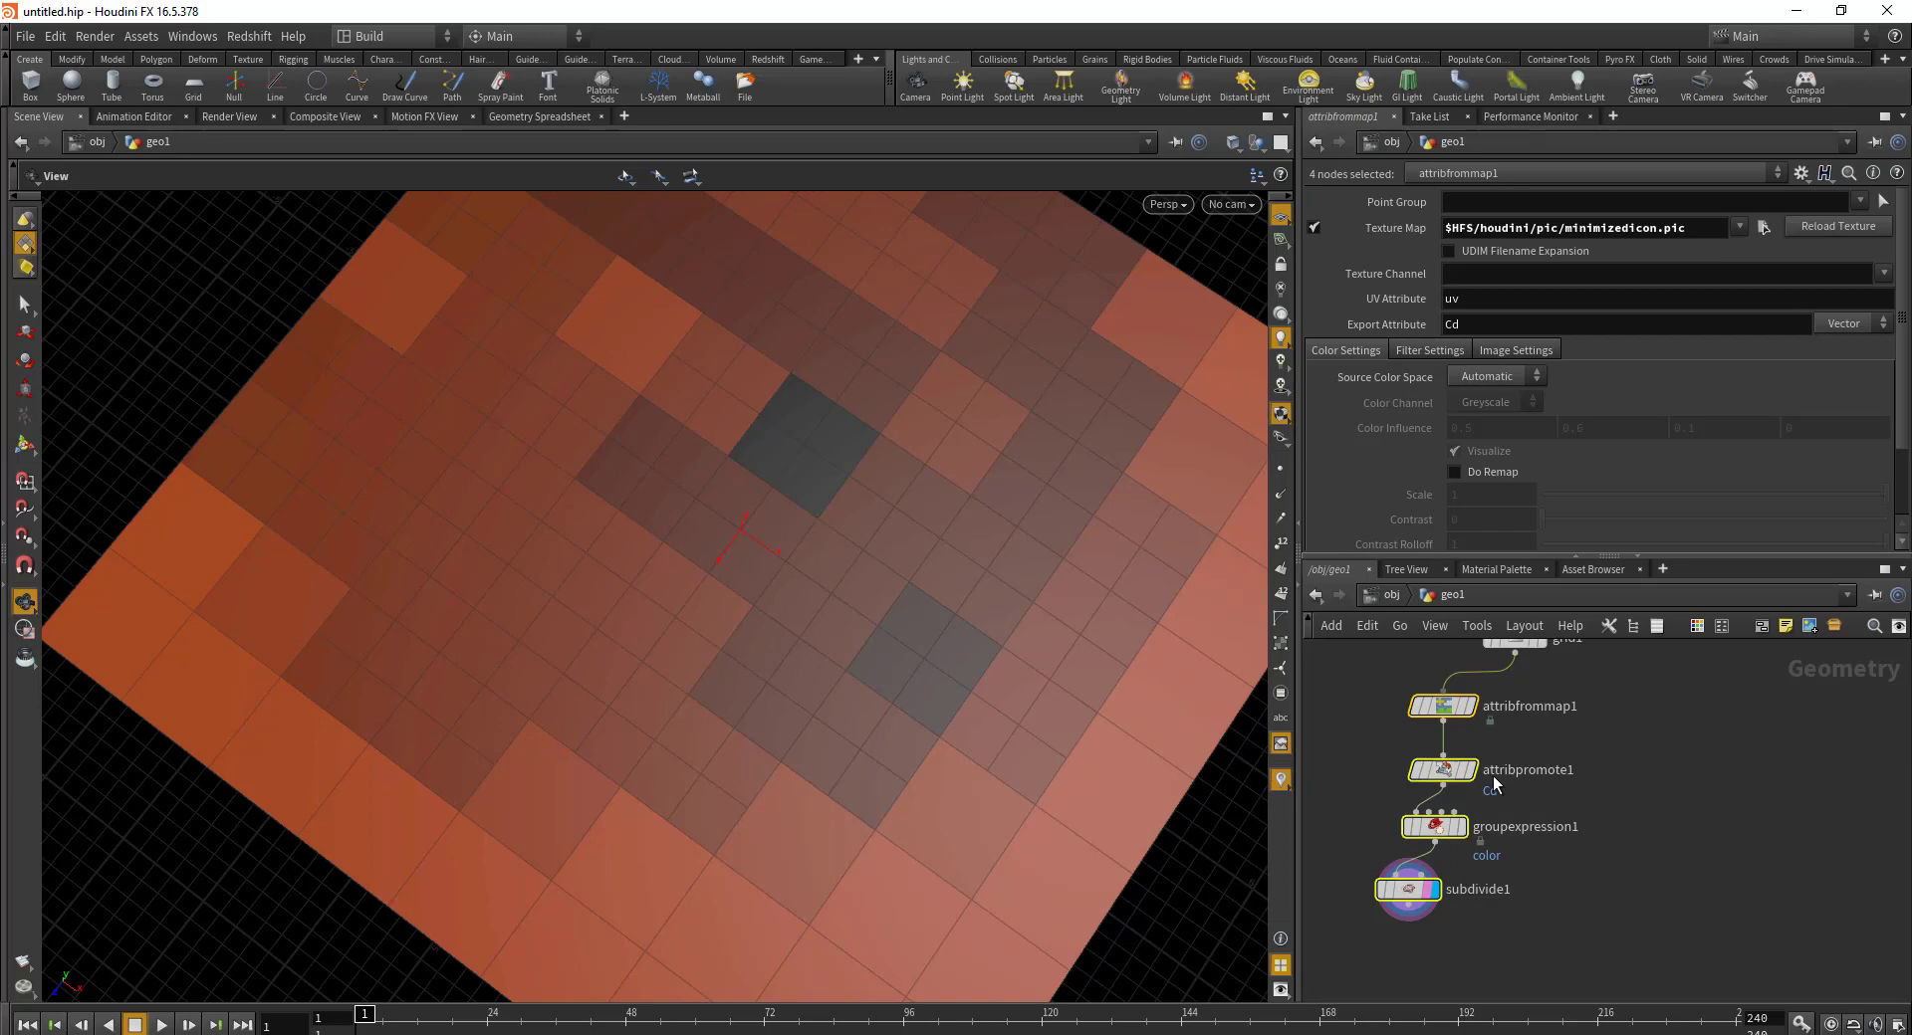
pyautogui.moveTo(1568, 858); pyautogui.dragTo(1453, 910, button='middle')
# Step: Add a For-Loop with Feedback block beside the node chain
pyautogui.click(1539, 730)
pyautogui.press('Tab')
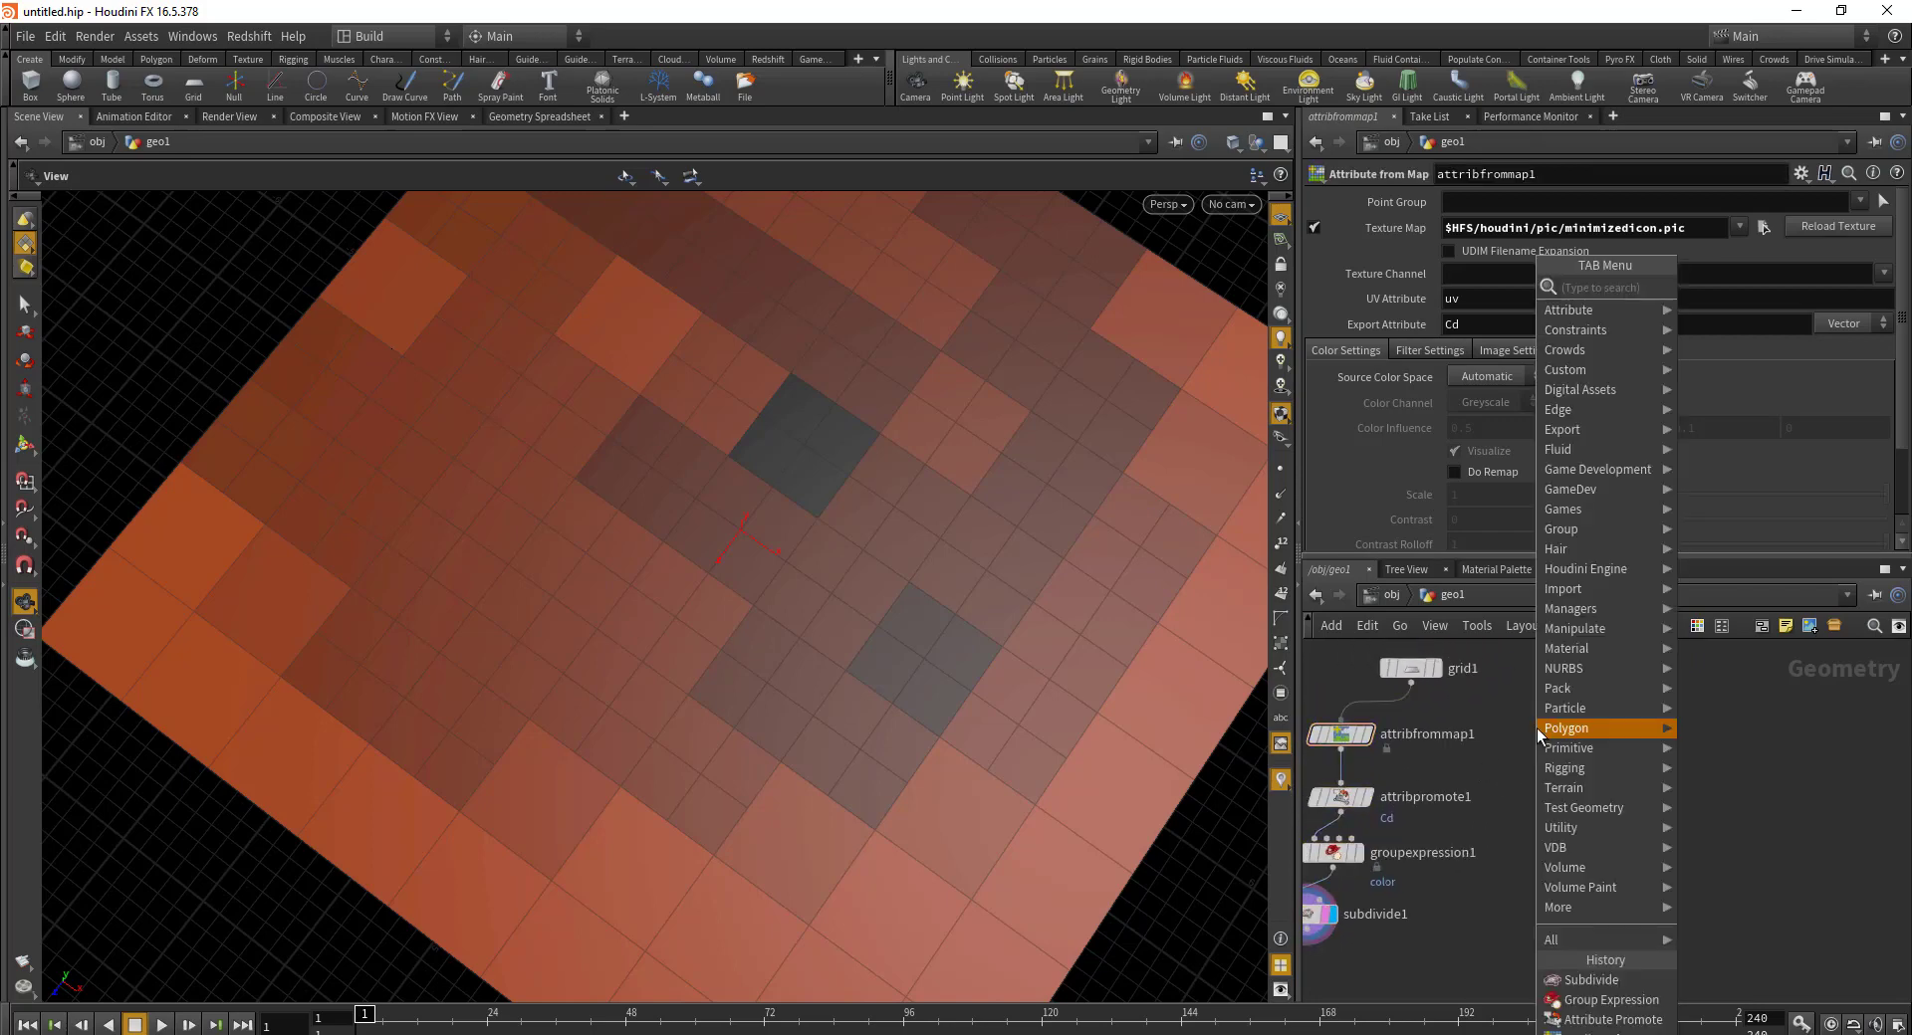
pyautogui.write('for')
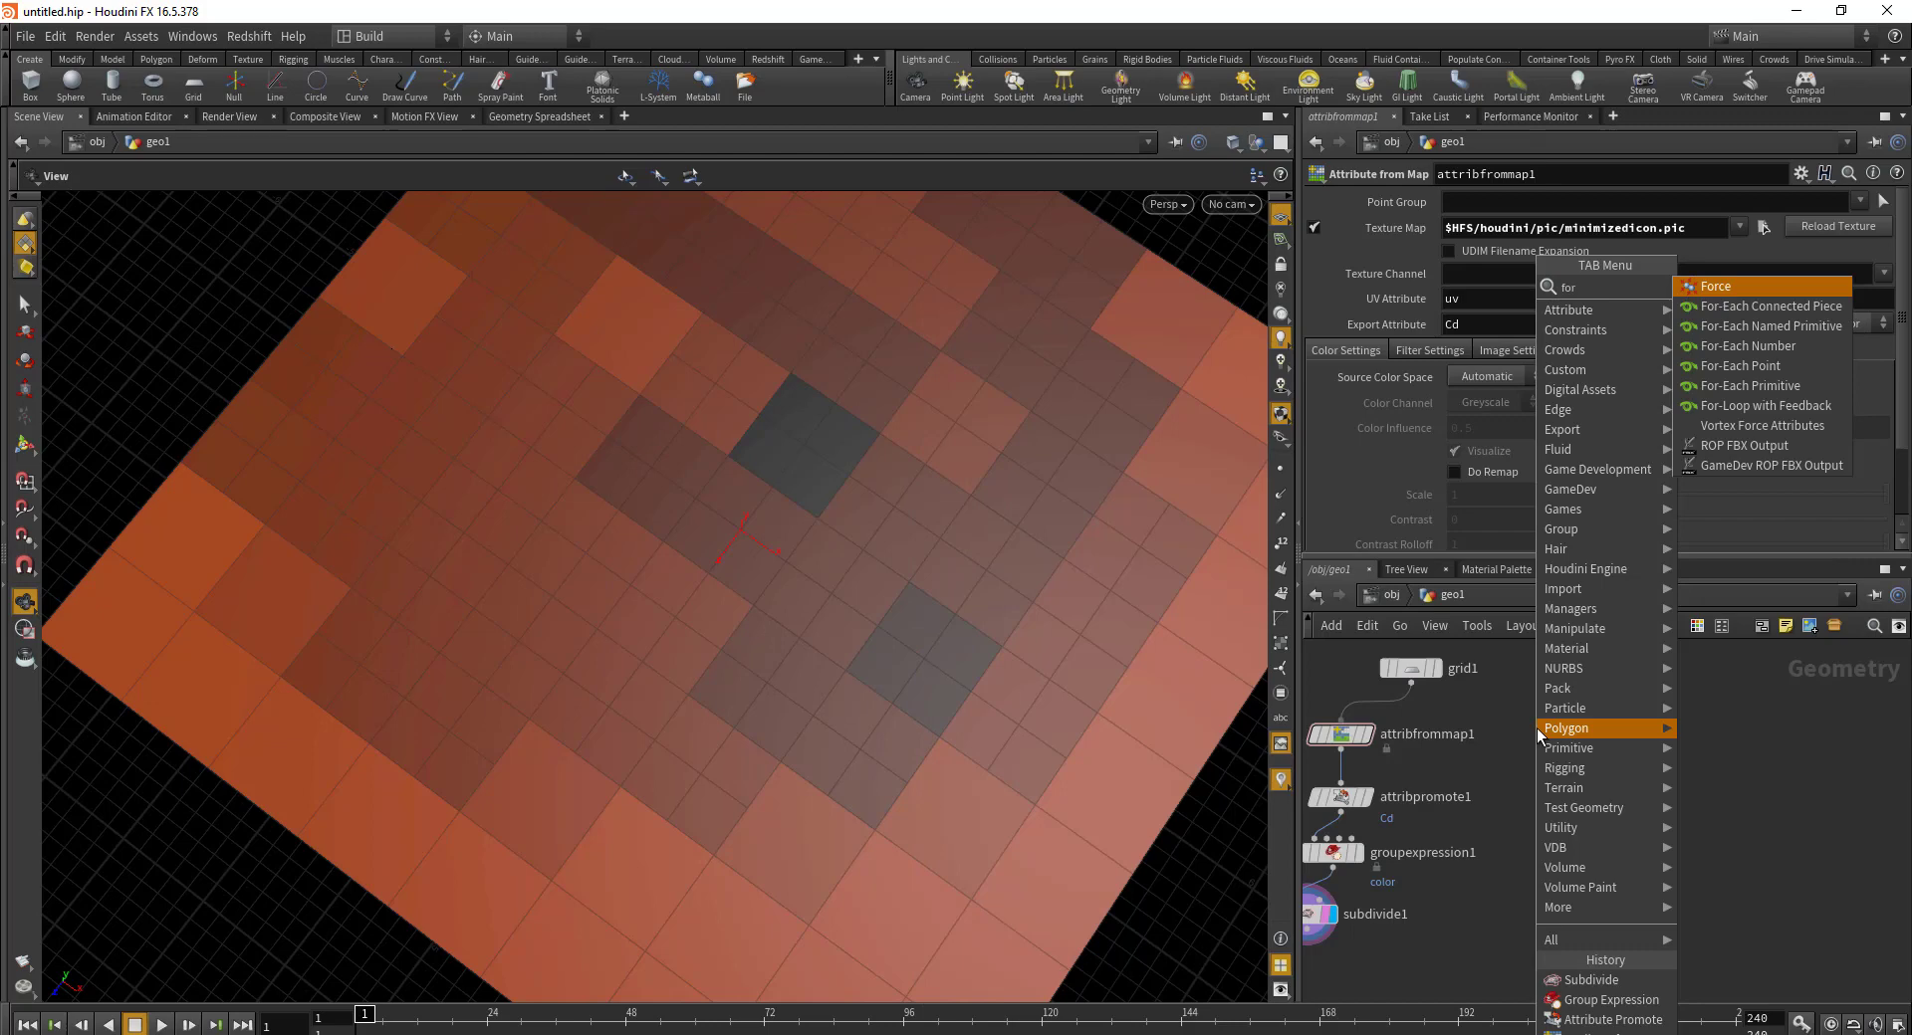
pyautogui.click(1798, 408)
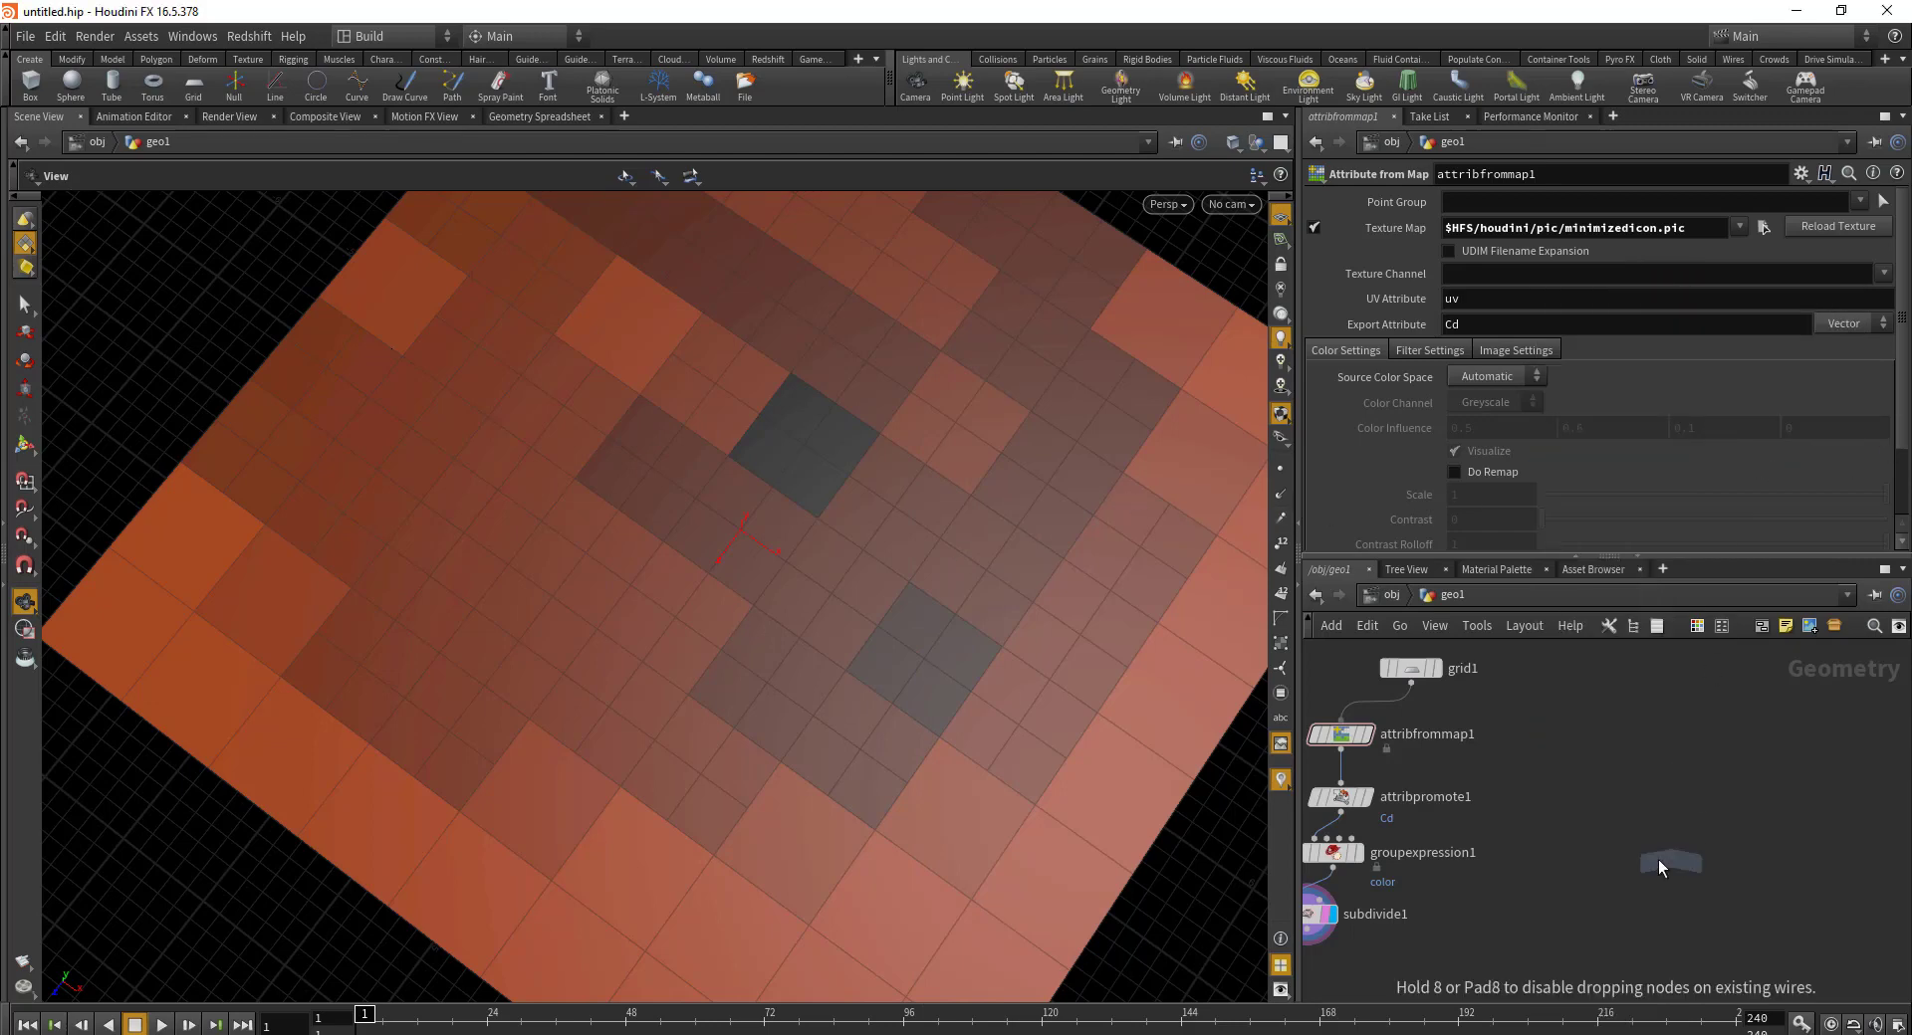
pyautogui.click(1580, 812)
pyautogui.scroll(3, 1424, 687)
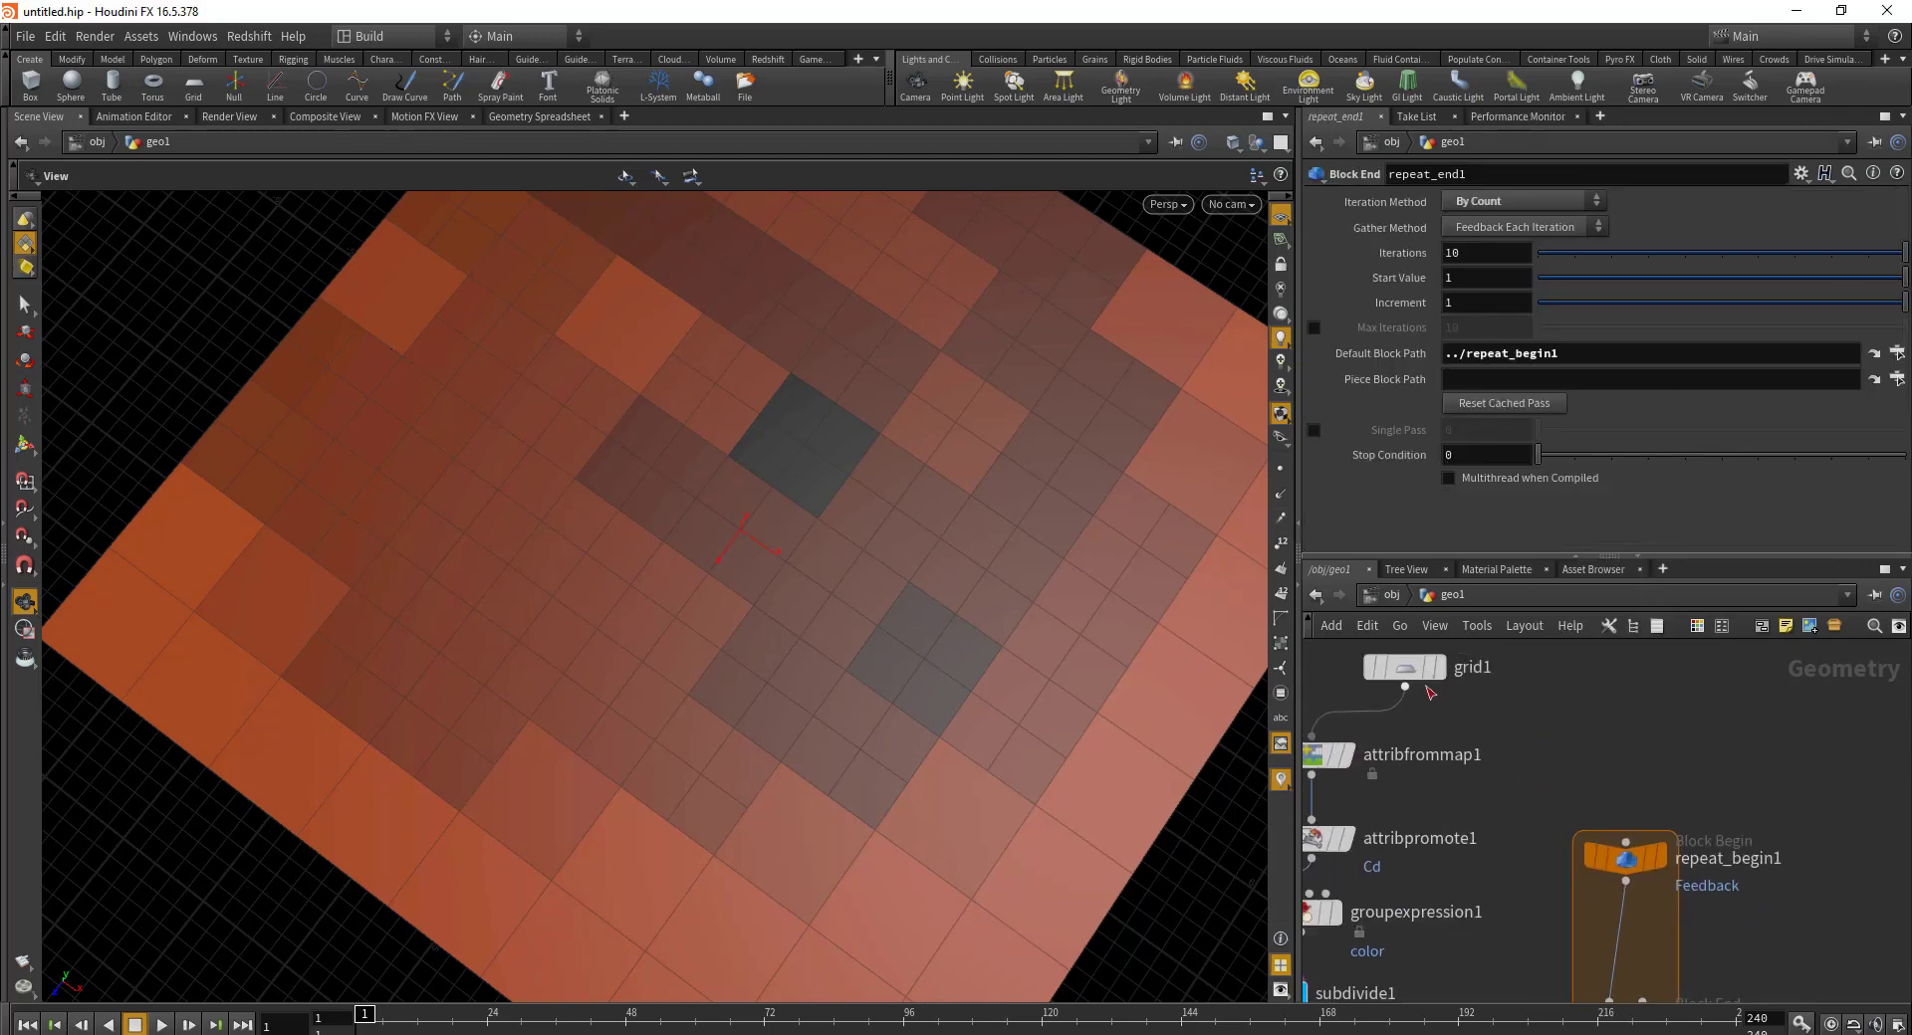
# Step: Feed grid1 into repeat_begin1 and repeat_begin1 into subdivide1
pyautogui.click(1405, 687)
pyautogui.click(1625, 843)
pyautogui.moveTo(1435, 829); pyautogui.dragTo(1530, 829)
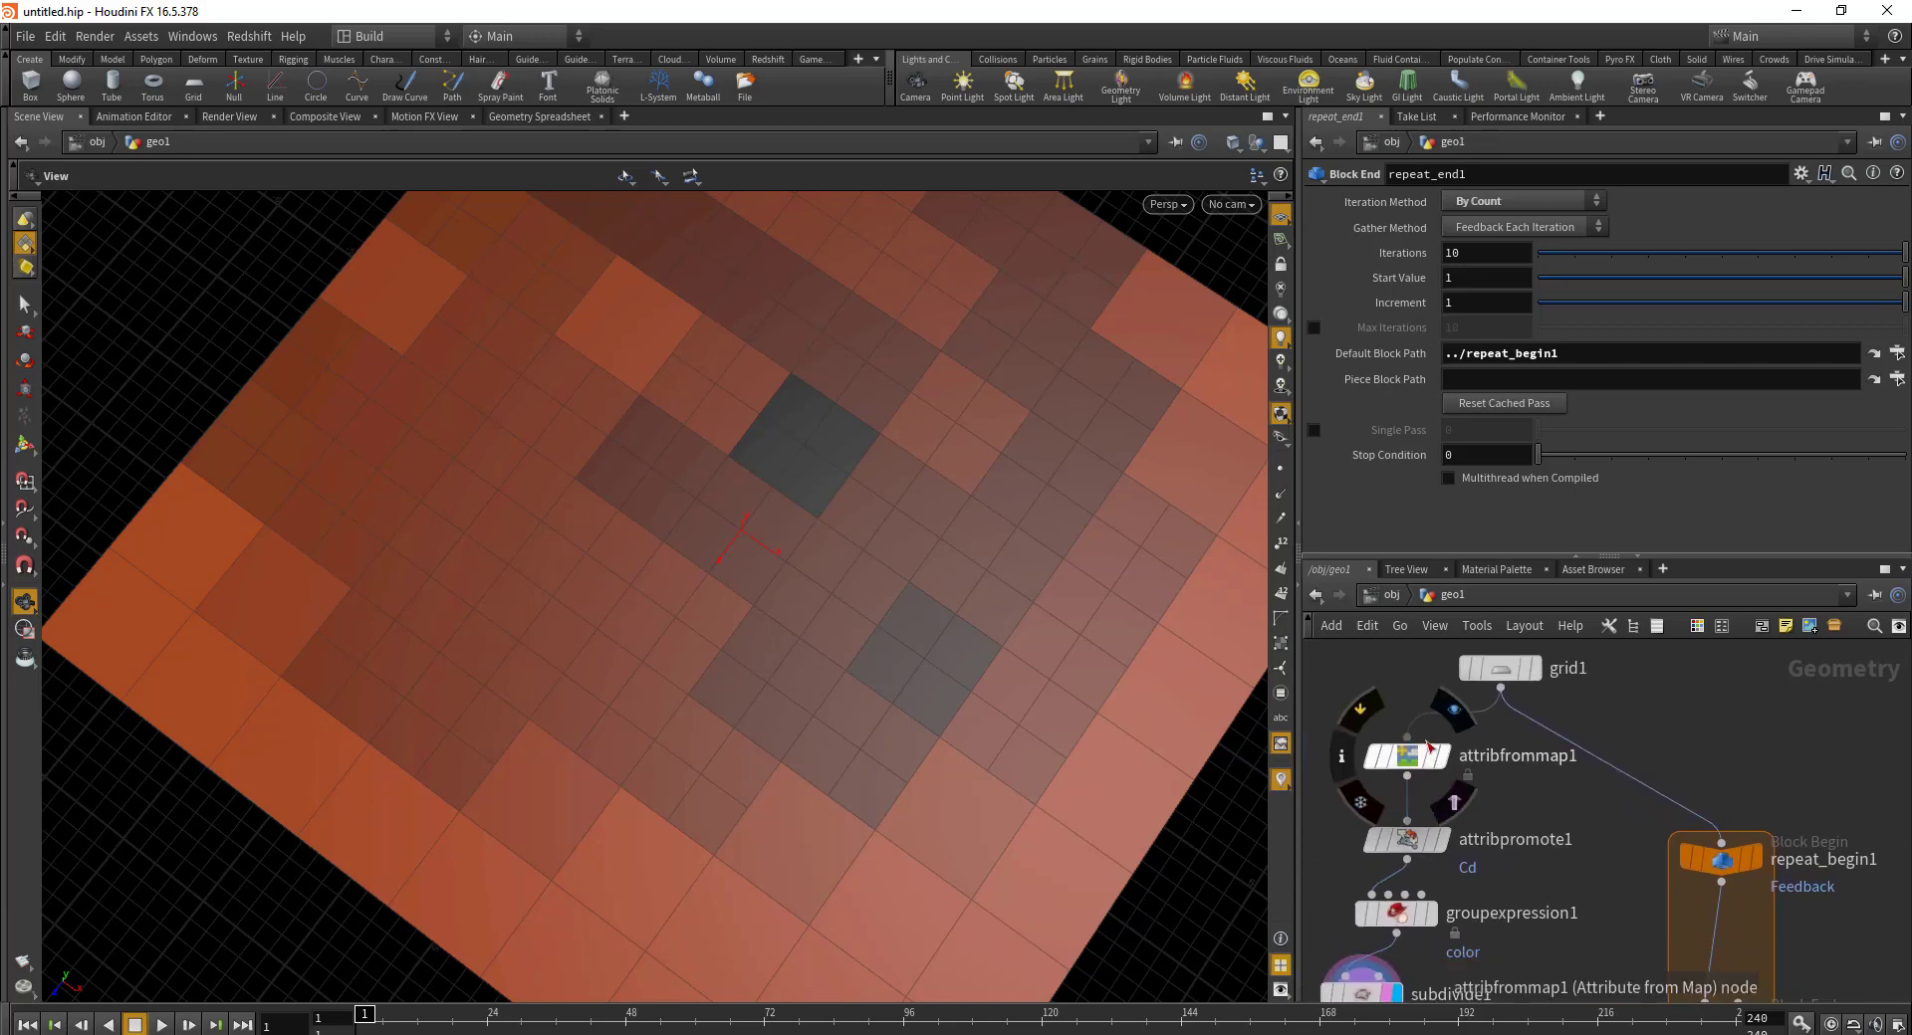
pyautogui.click(1722, 882)
pyautogui.click(1690, 934)
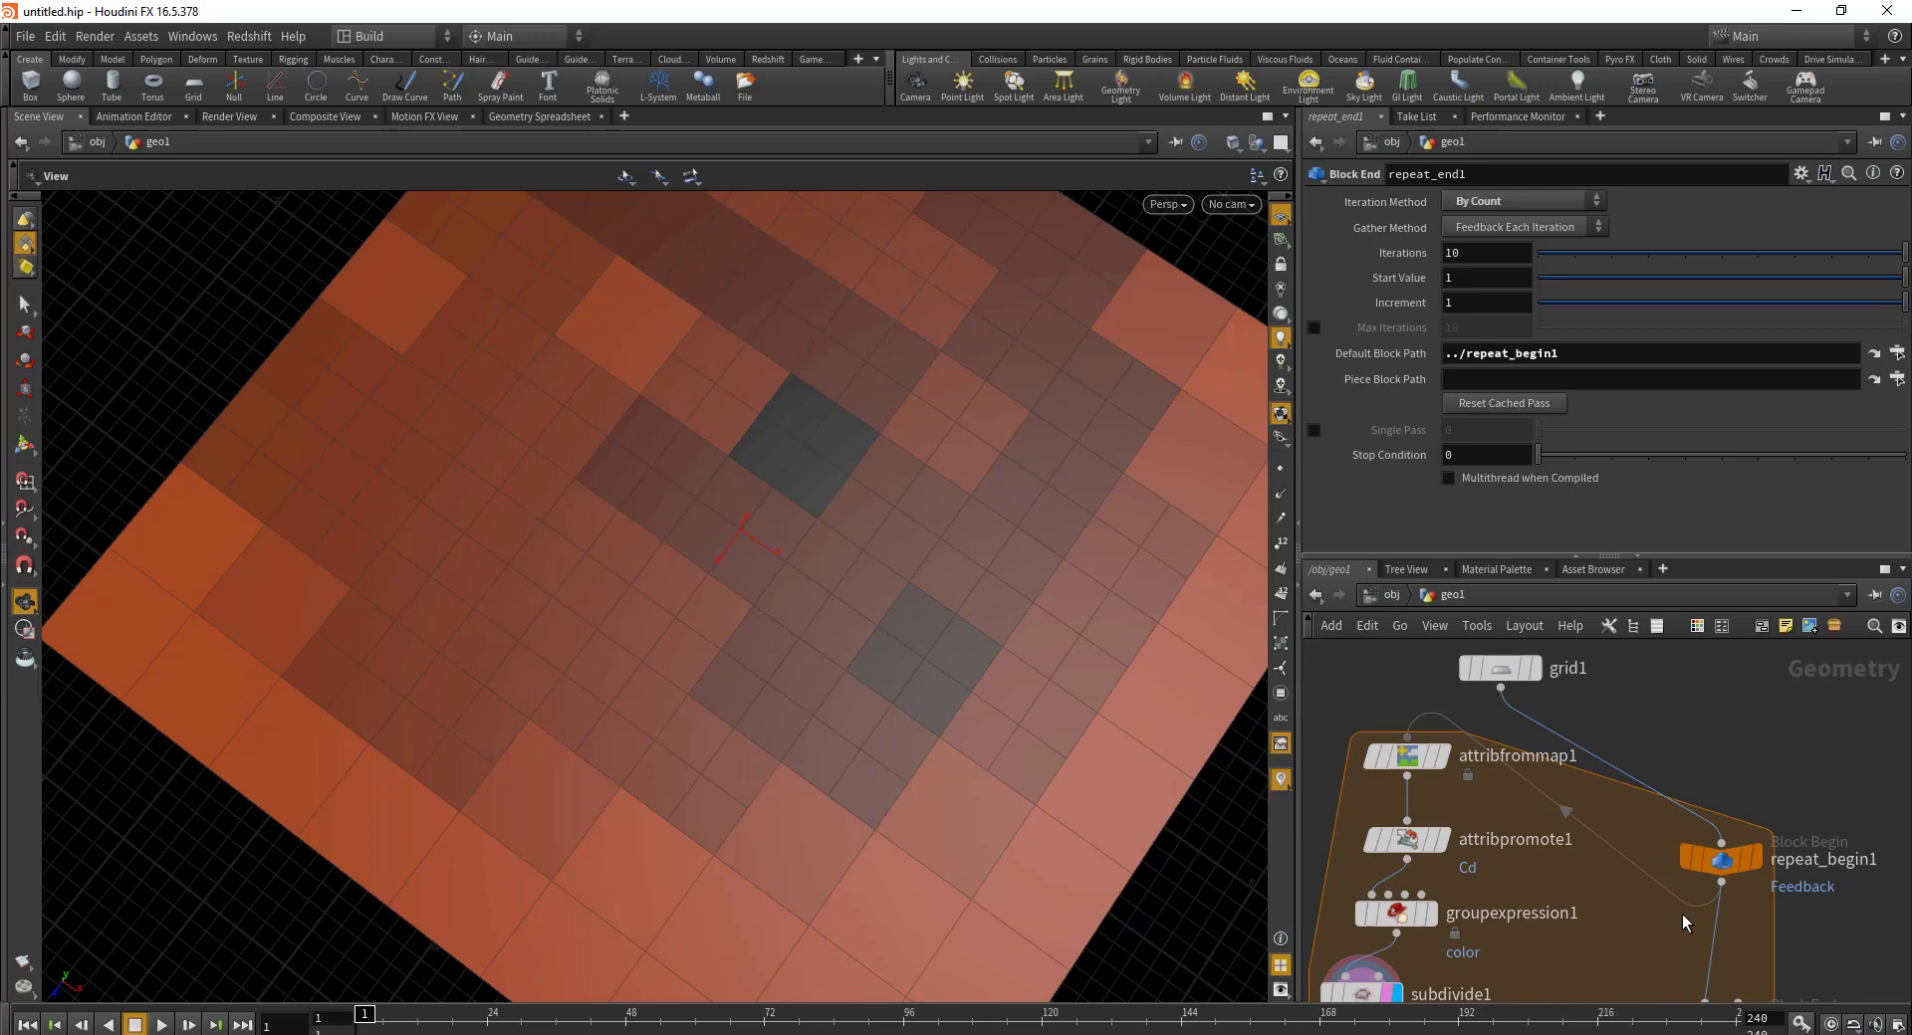
pyautogui.moveTo(1383, 950); pyautogui.dragTo(1516, 769)
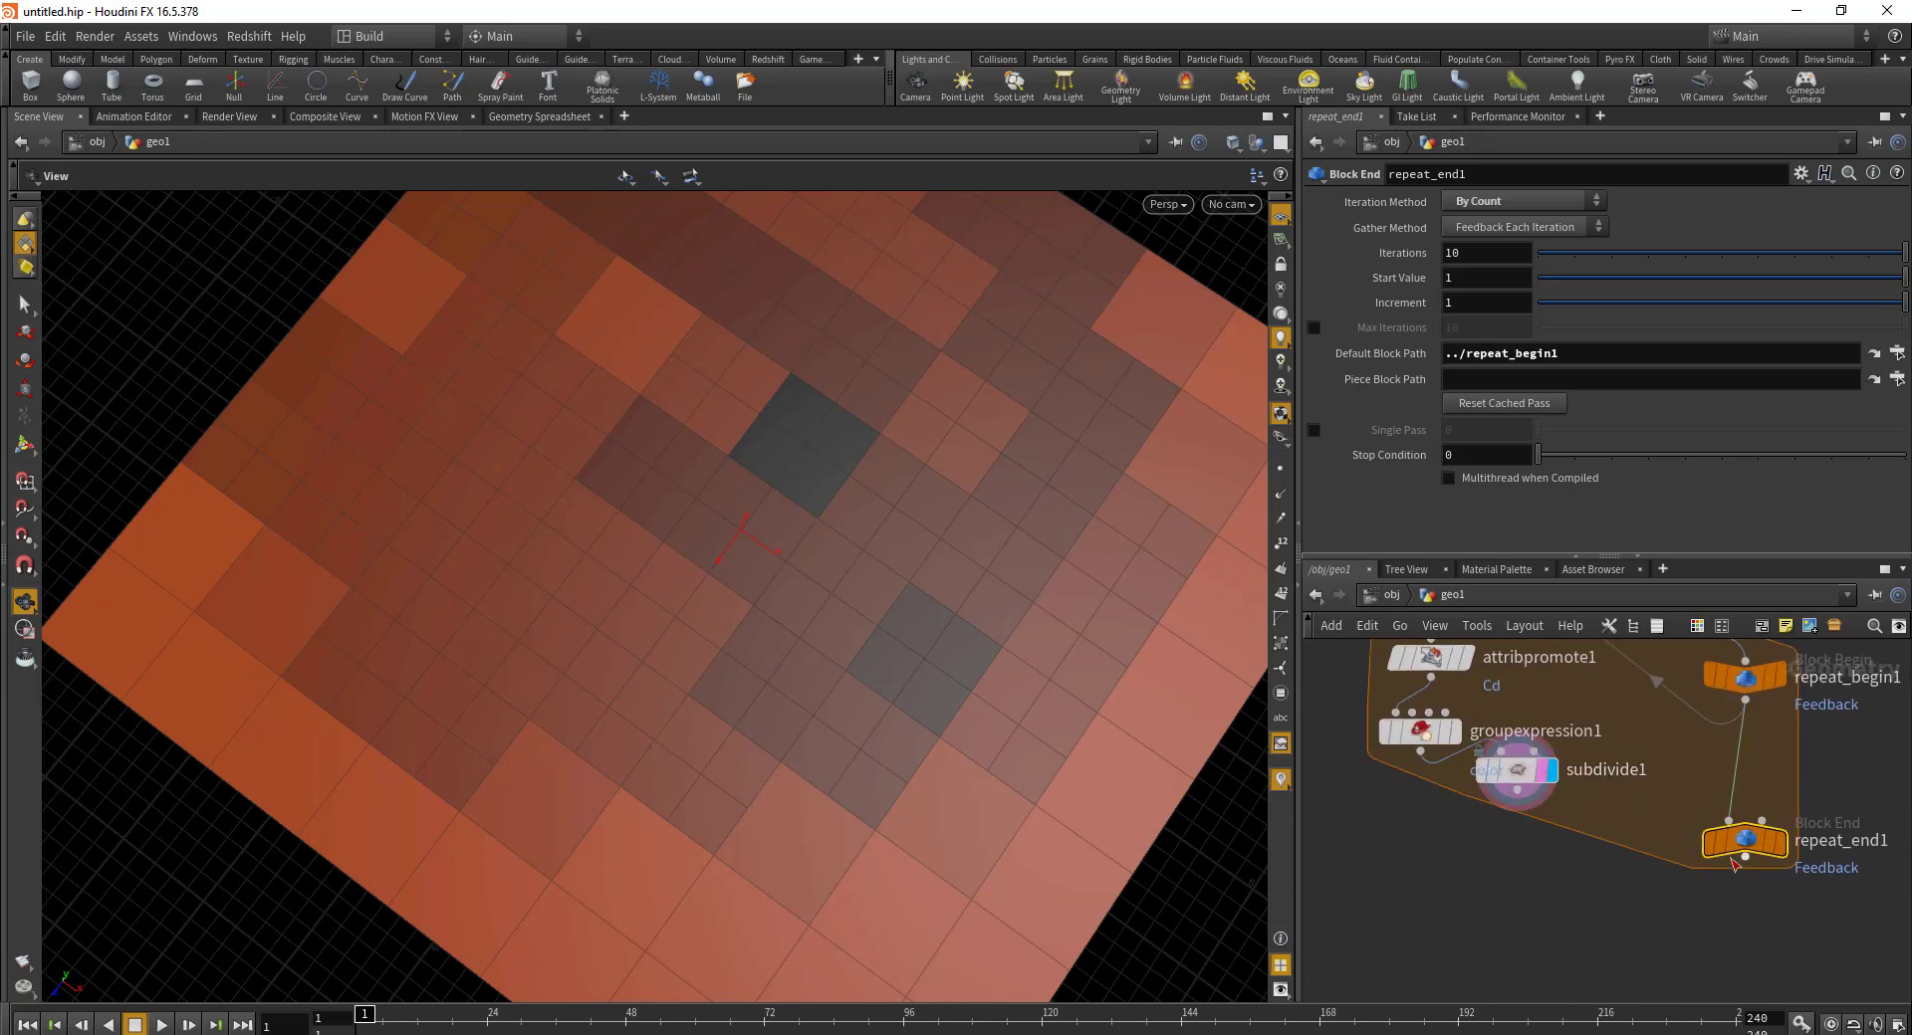
# Step: Set the loop to 2 iterations, wire subdivide1 into repeat_end1, and display repeat_end1
pyautogui.click(1474, 253)
pyautogui.write('2')
pyautogui.press('Return')
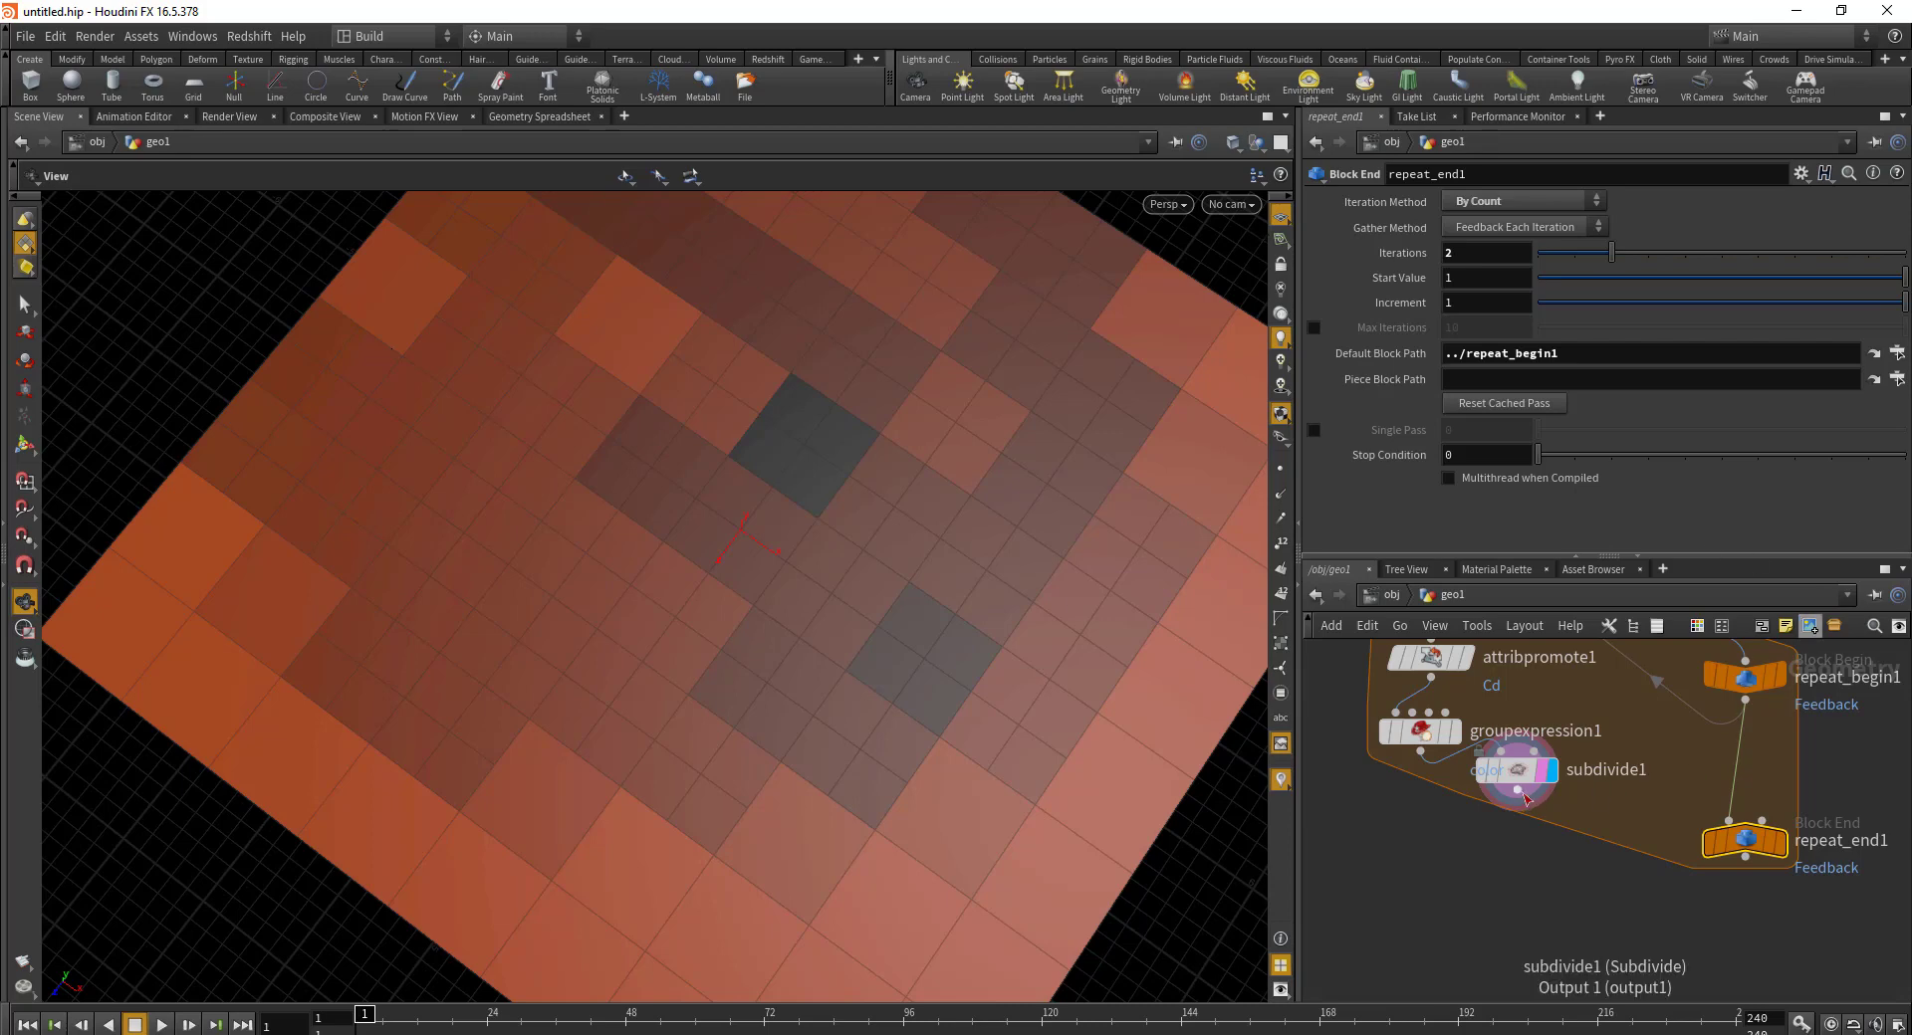
pyautogui.moveTo(1516, 794); pyautogui.dragTo(1681, 810)
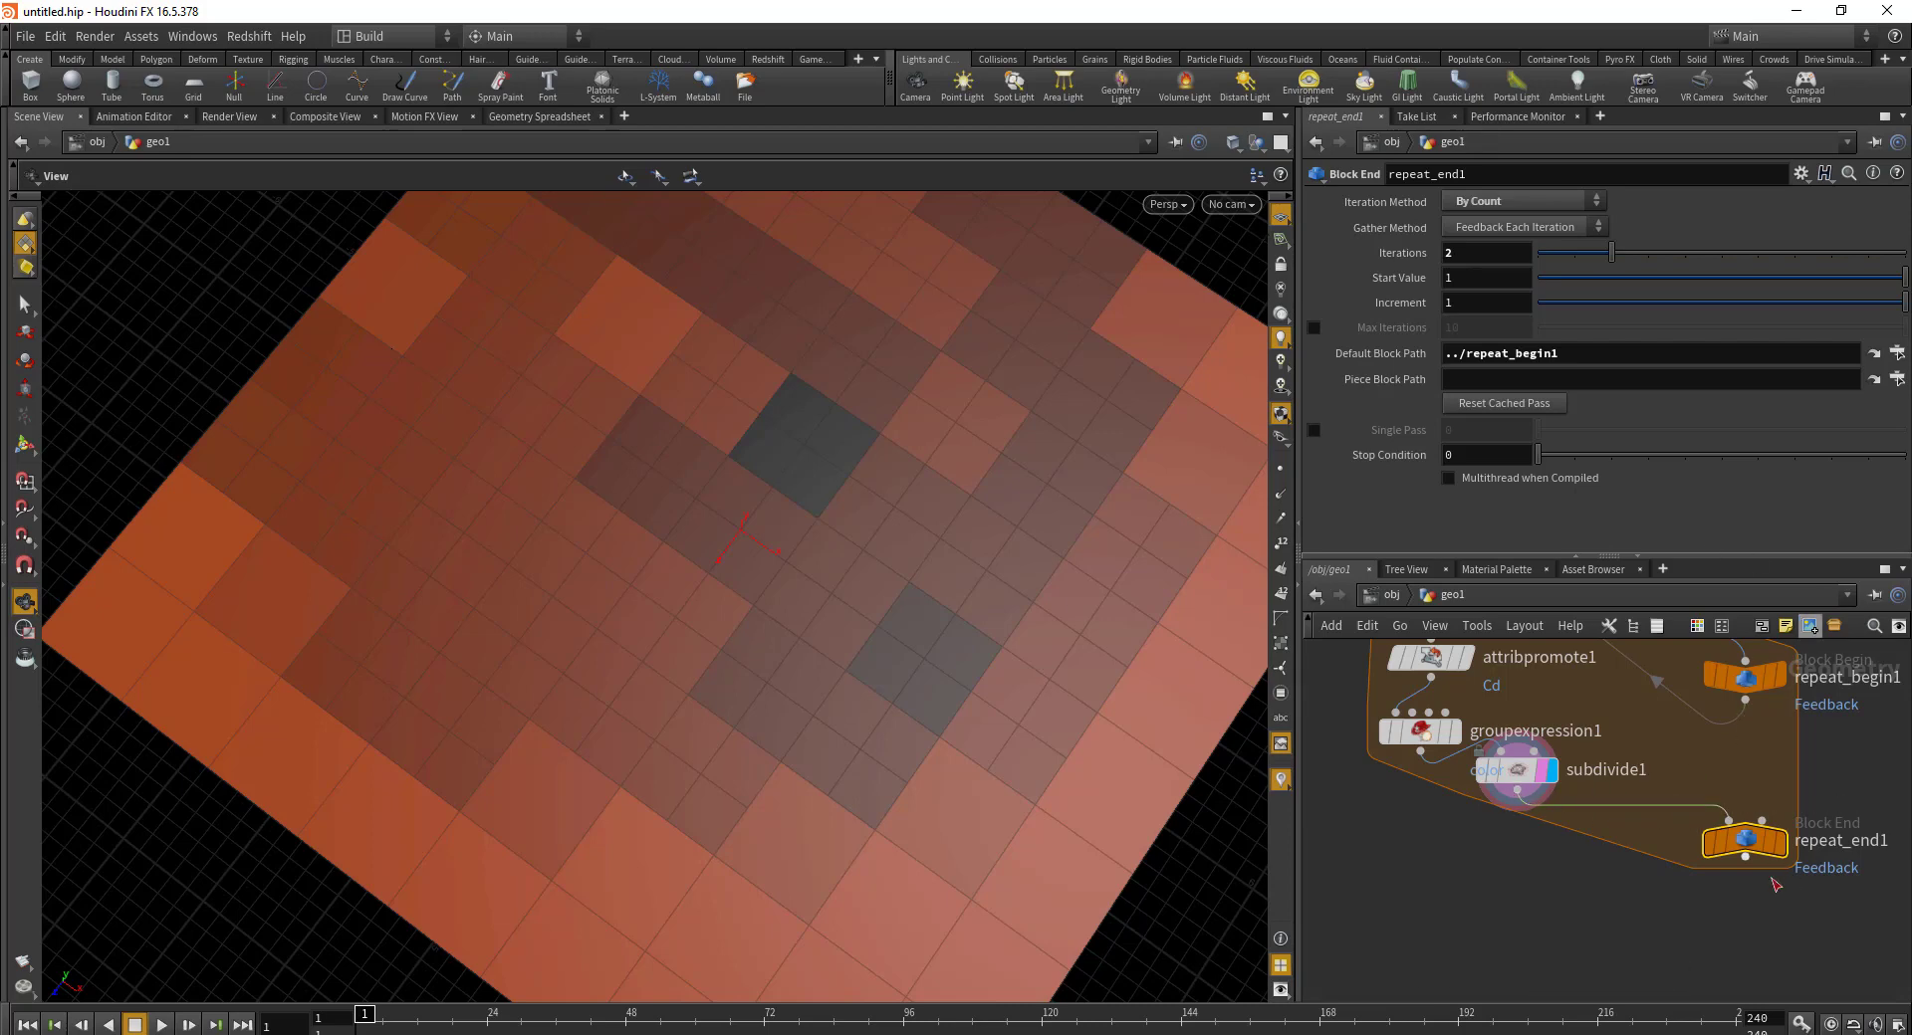
pyautogui.click(1754, 841)
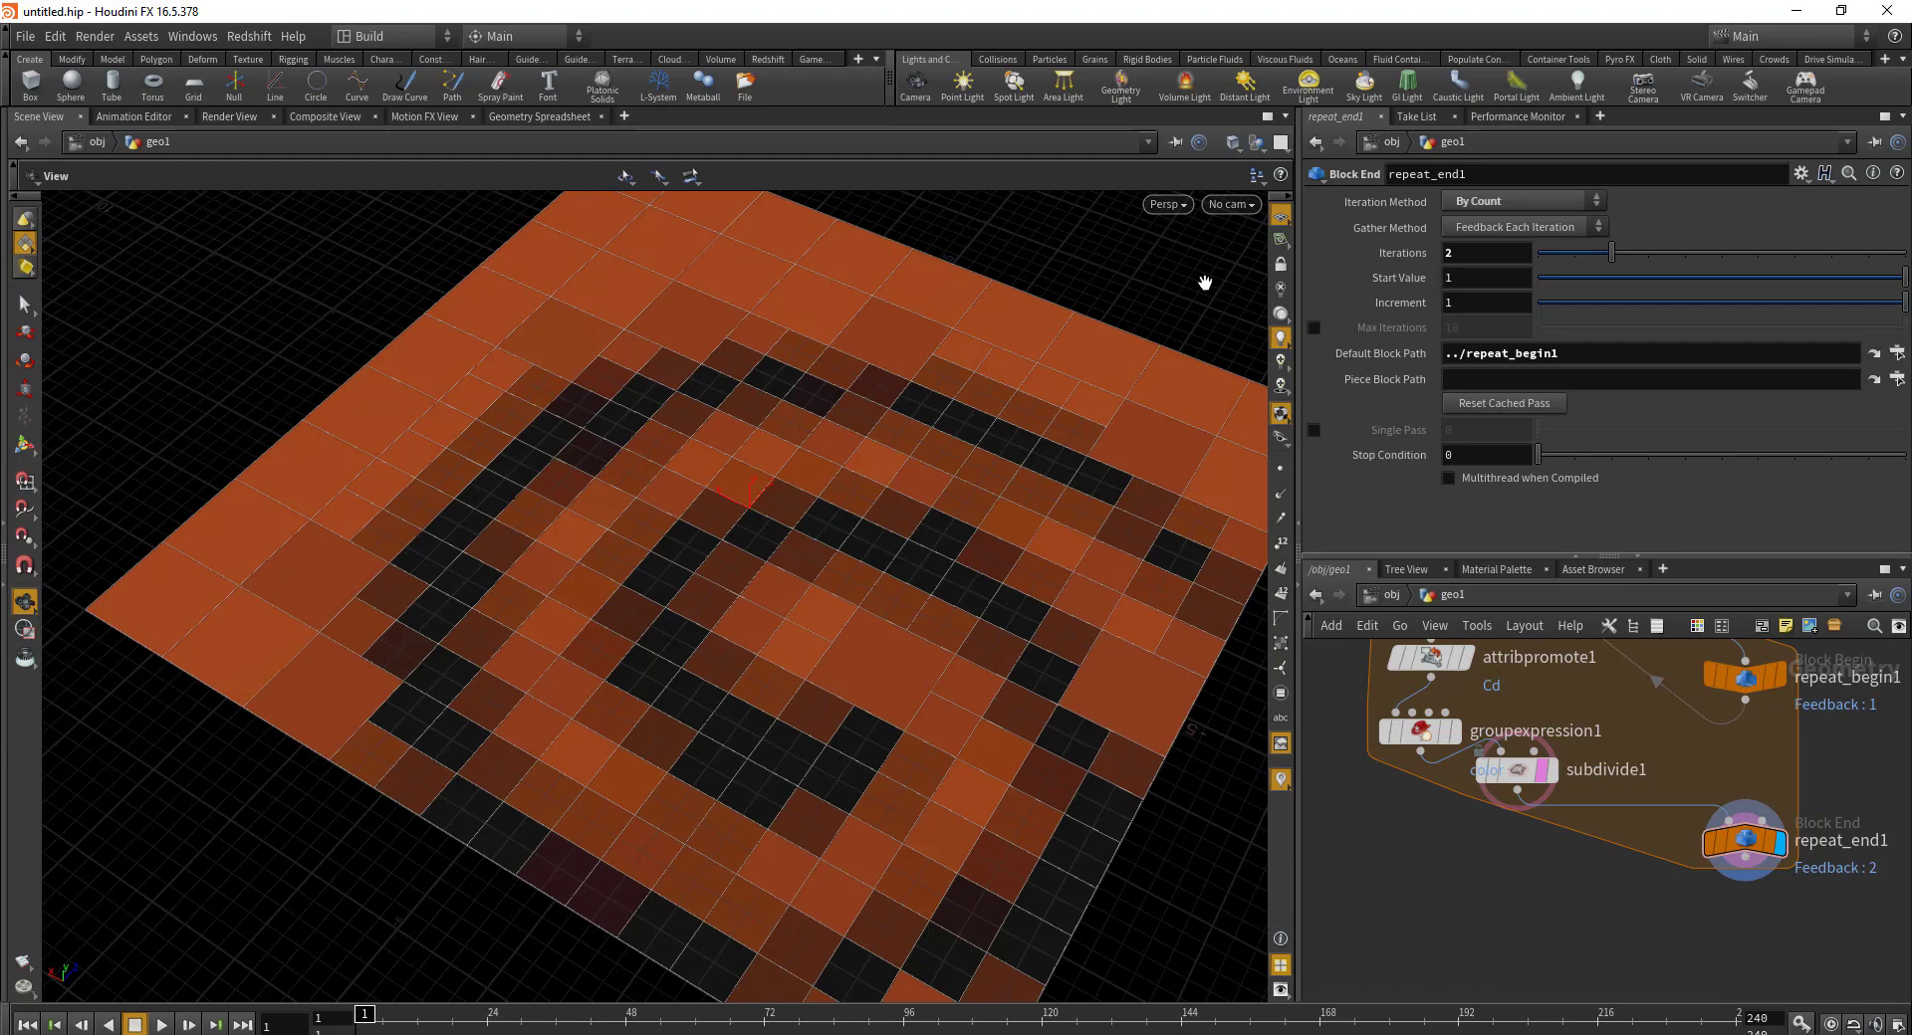
pyautogui.moveTo(1010, 717); pyautogui.dragTo(670, 524)
pyautogui.scroll(3, 688, 580)
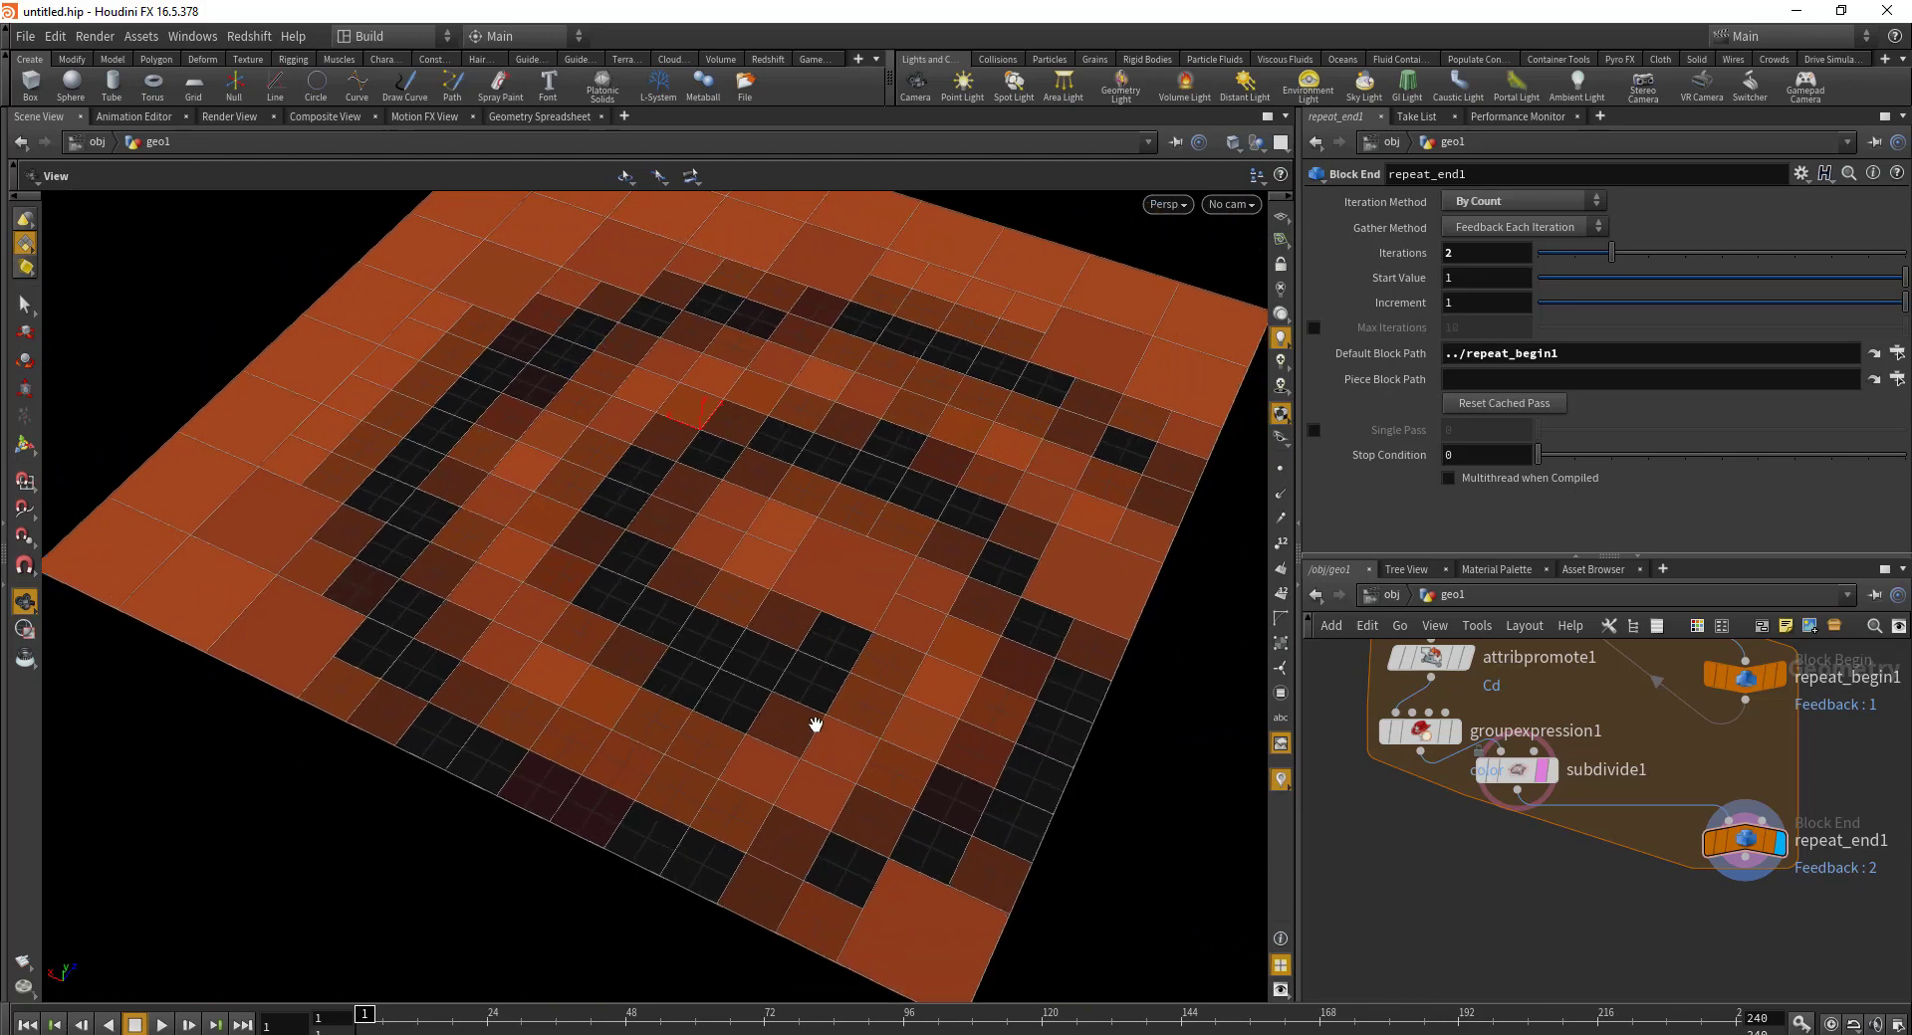
# Step: Raise the loop to 5 iterations and inspect the finely subdivided spiral edge
pyautogui.click(1475, 249)
pyautogui.press('Return')
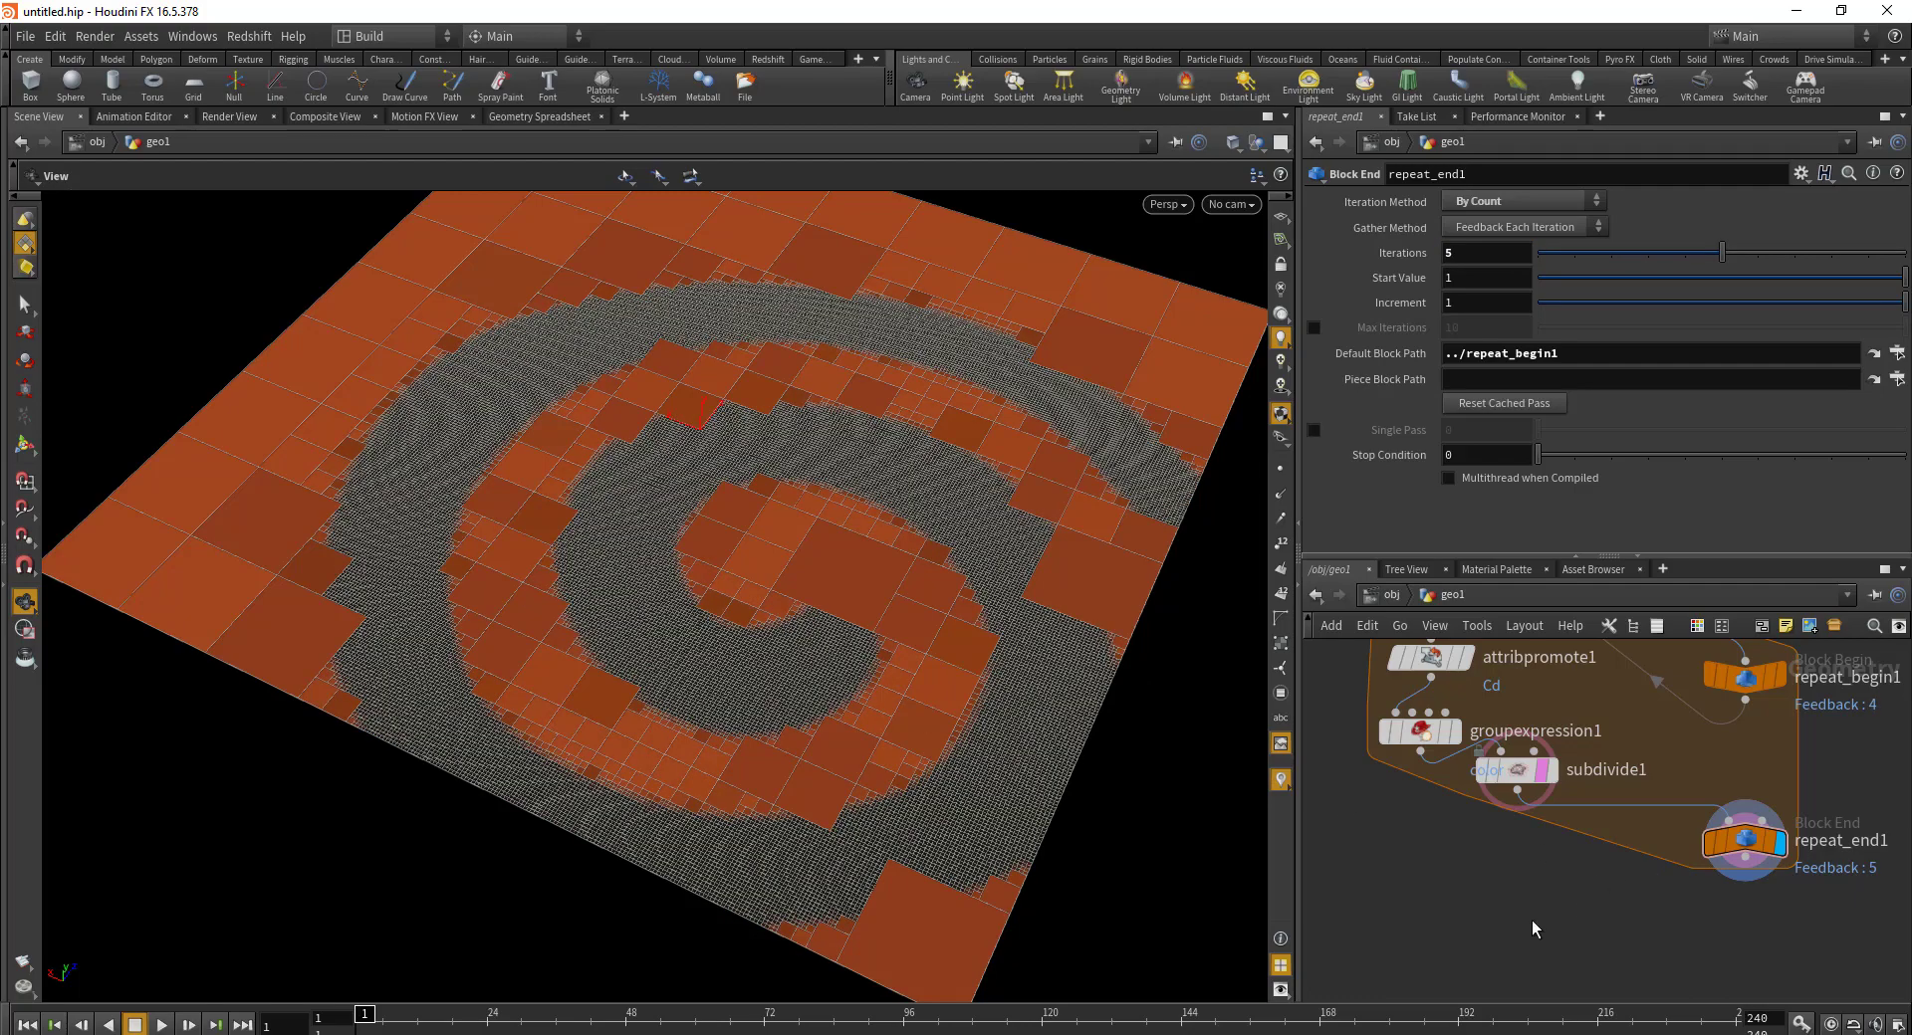
pyautogui.scroll(2, 1106, 624)
pyautogui.scroll(5, 917, 397)
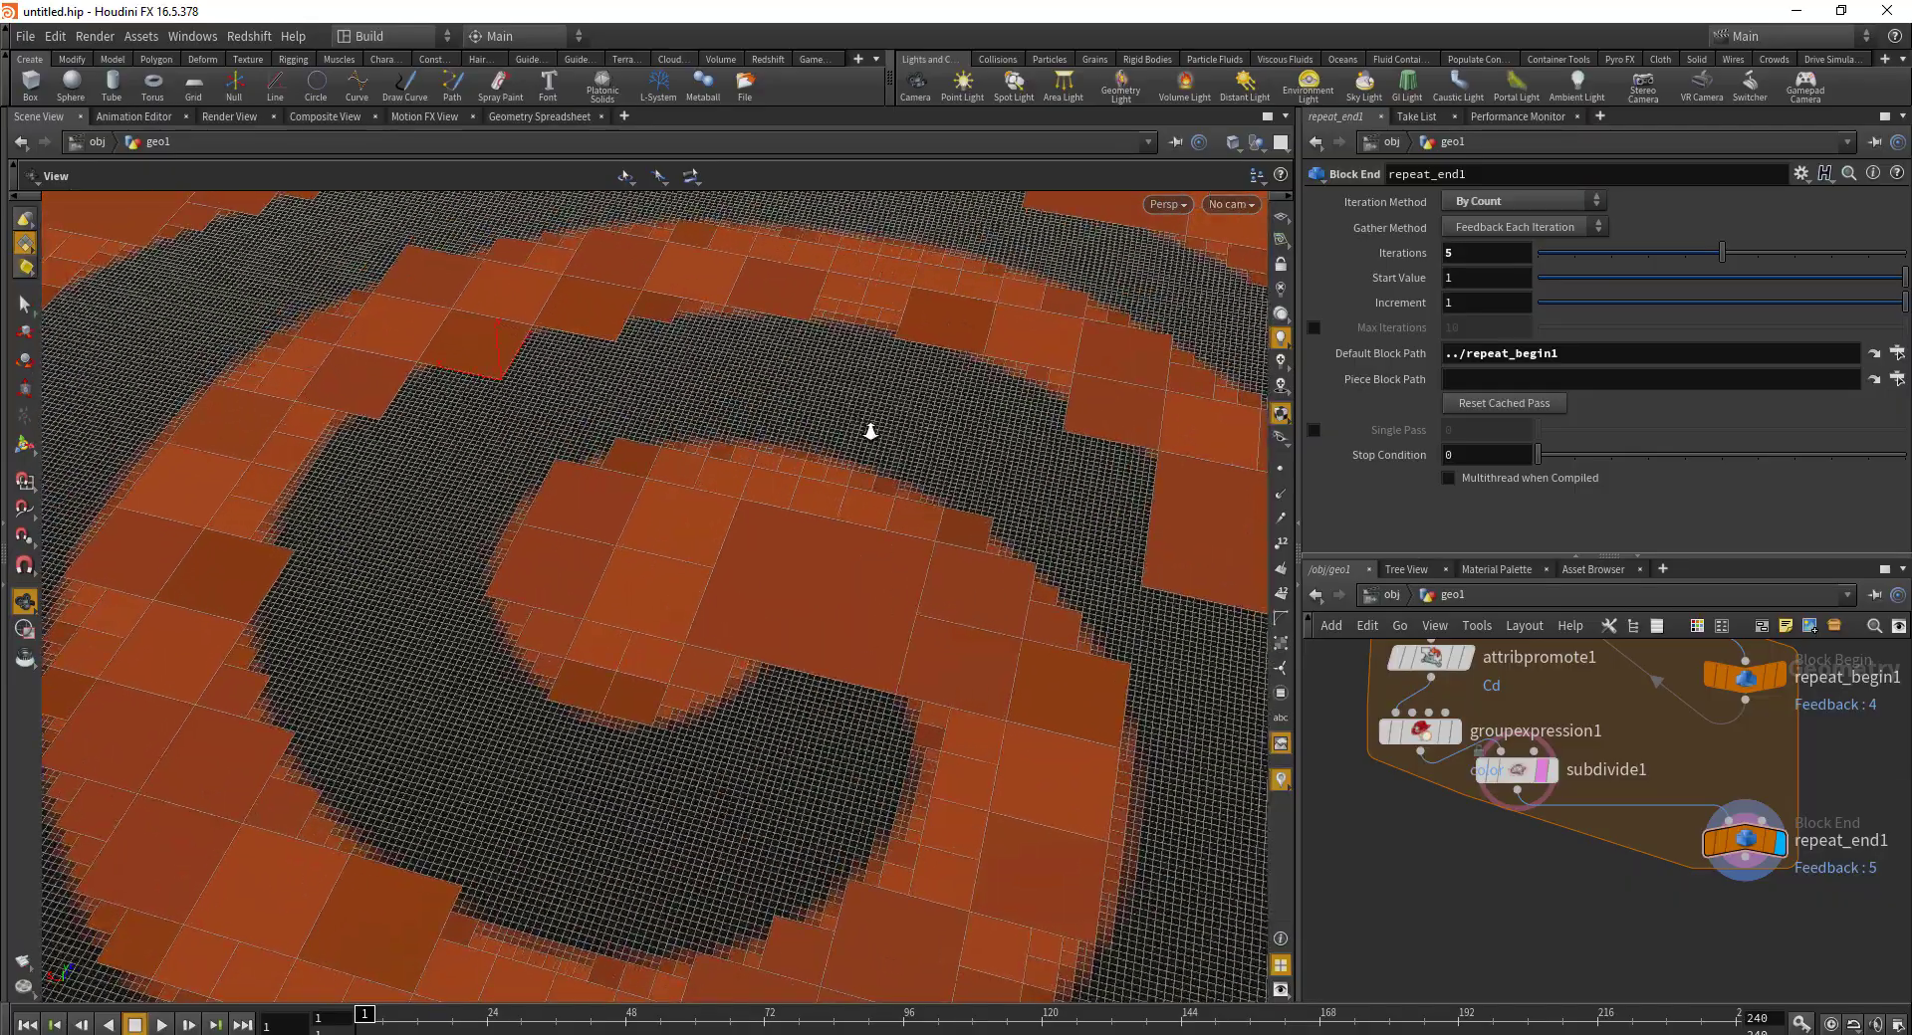
pyautogui.scroll(-3, 870, 431)
pyautogui.moveTo(909, 594); pyautogui.dragTo(802, 542)
pyautogui.scroll(5, 1097, 412)
pyautogui.moveTo(1097, 412); pyautogui.dragTo(439, 412)
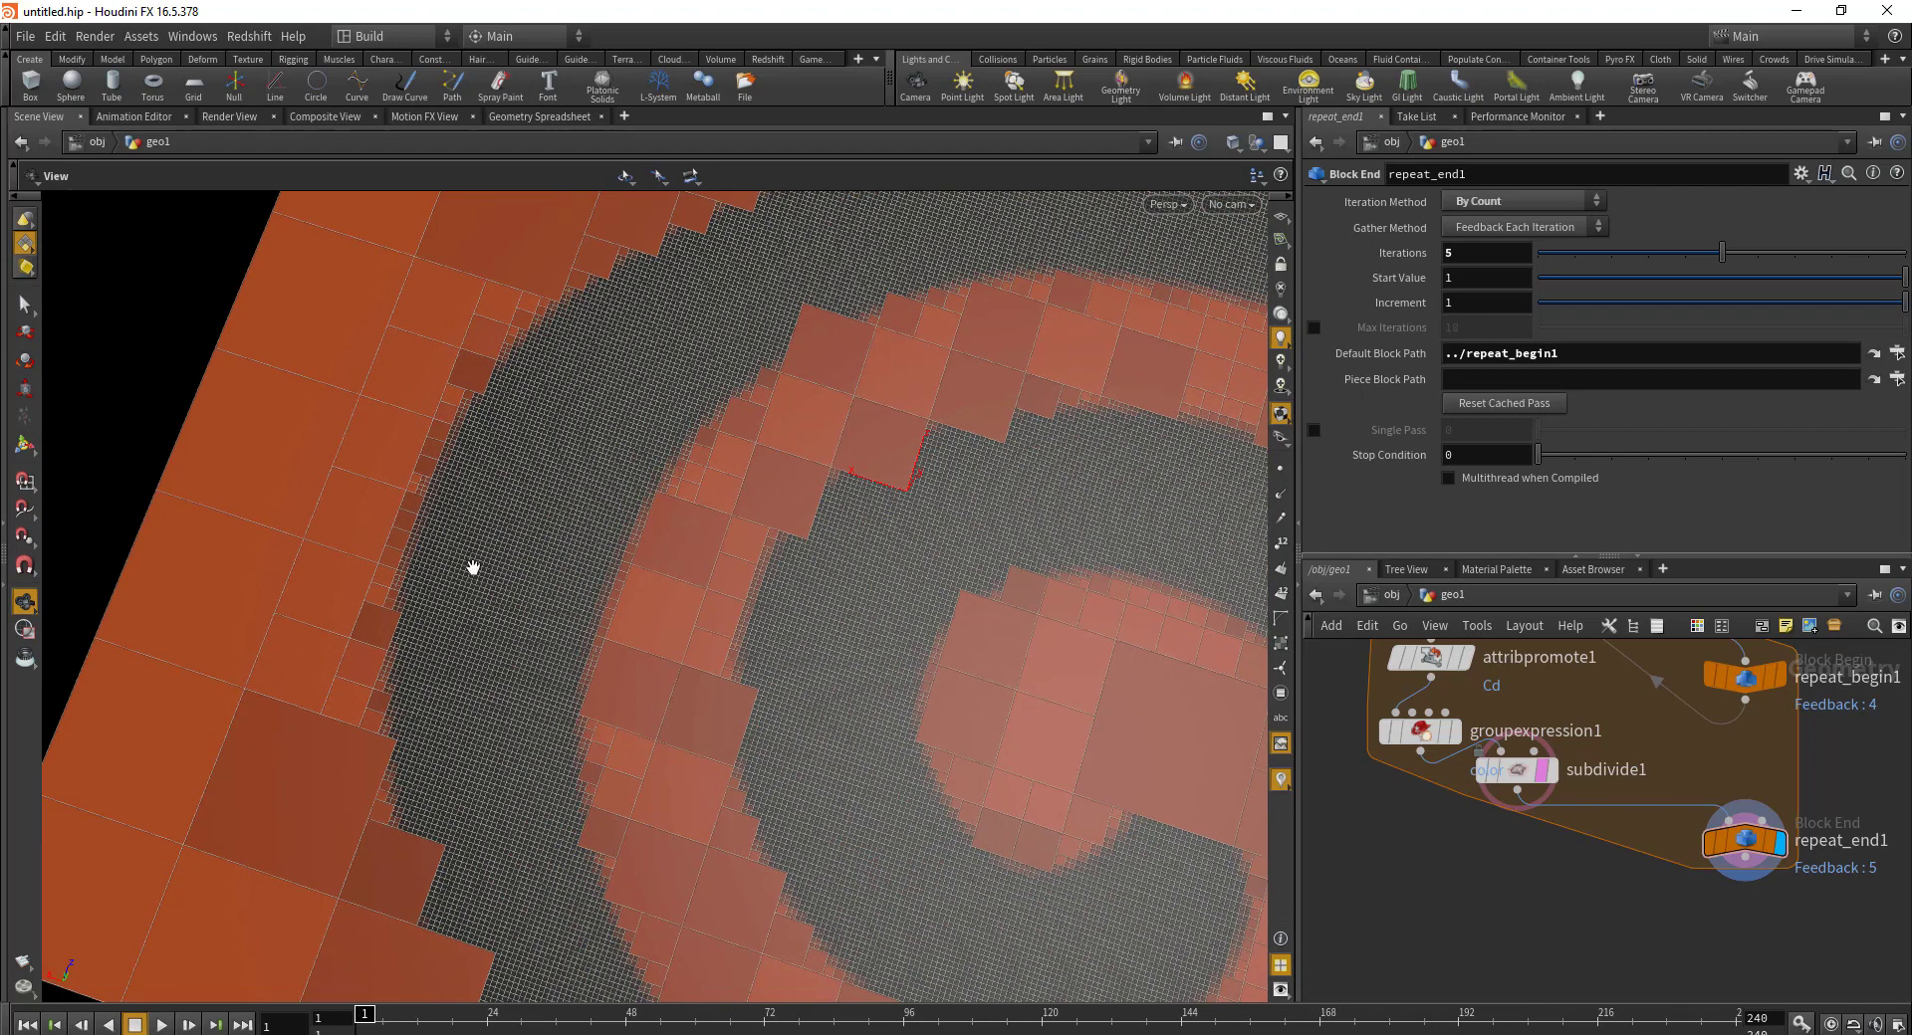
# Step: Reduce the loop to 4 iterations
pyautogui.click(1494, 257)
pyautogui.press('Return')
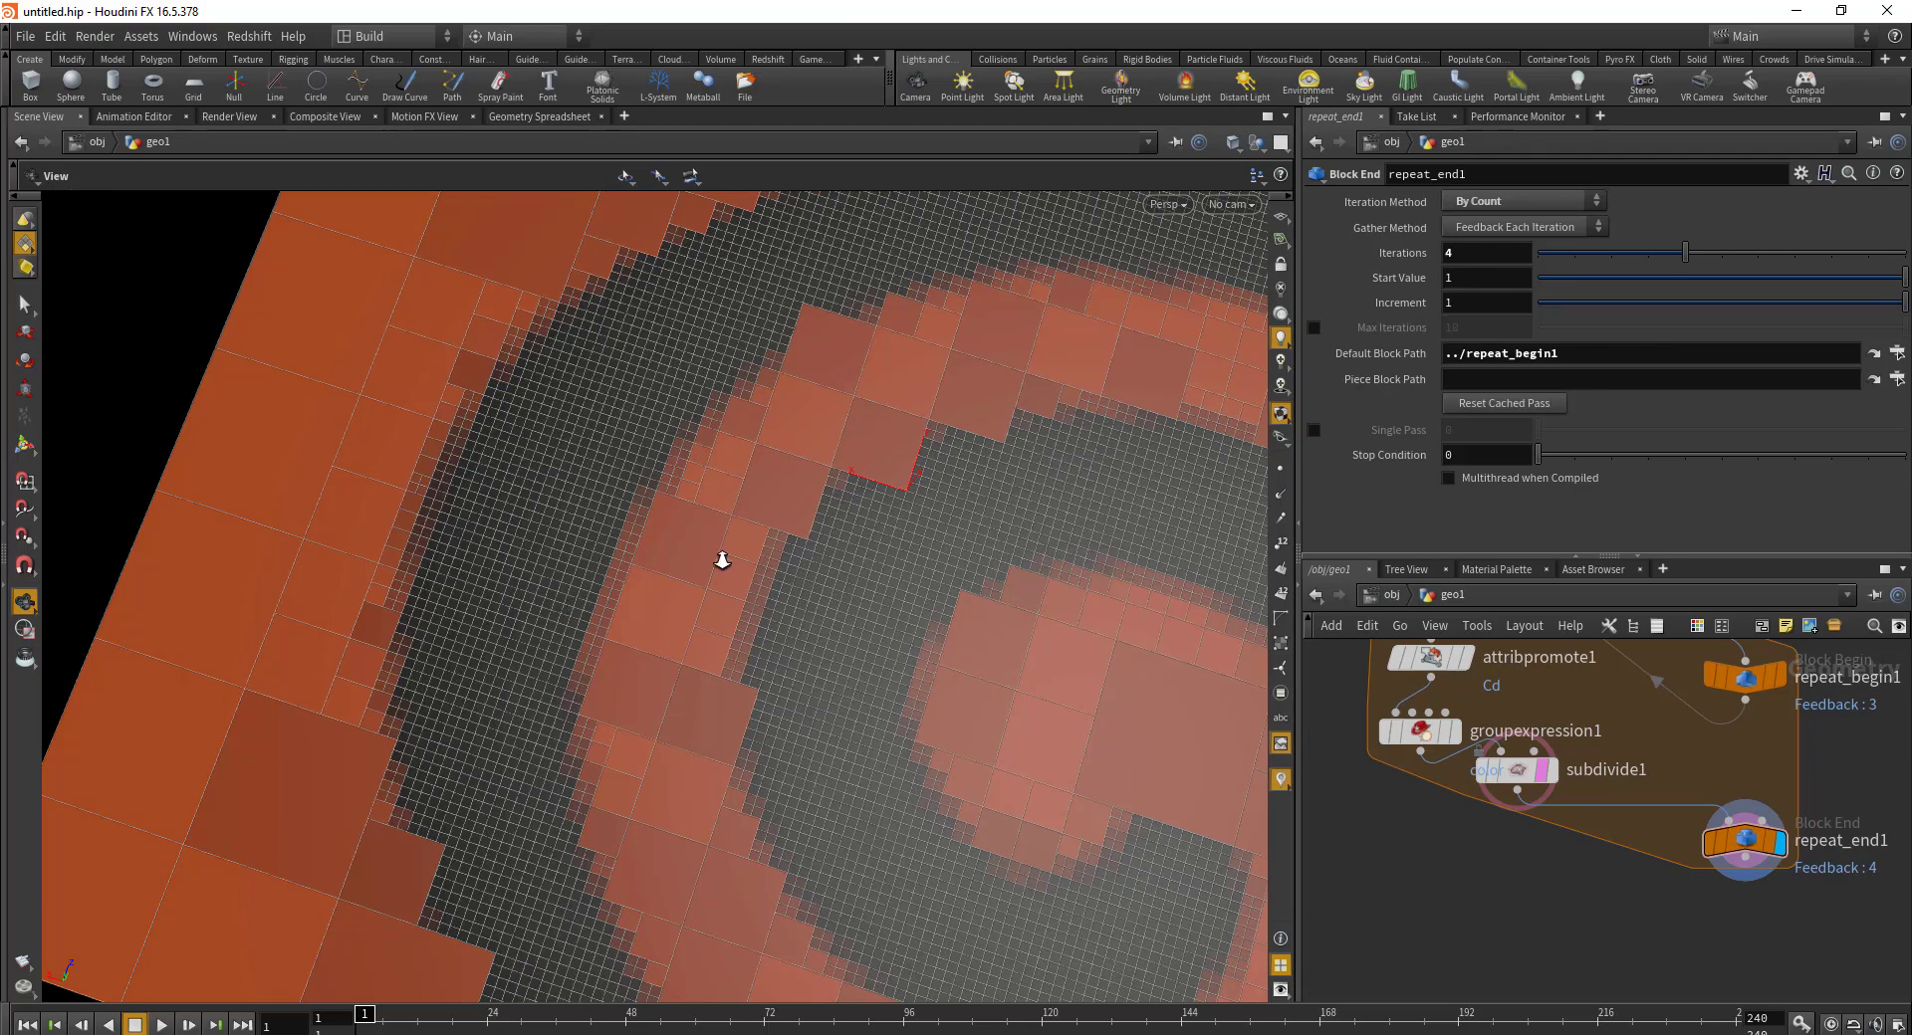
pyautogui.keyDown('alt'); pyautogui.moveTo(726, 555); pyautogui.dragTo(657, 618); pyautogui.keyUp('alt')
pyautogui.moveTo(1645, 683); pyautogui.dragTo(1687, 698, button='middle')
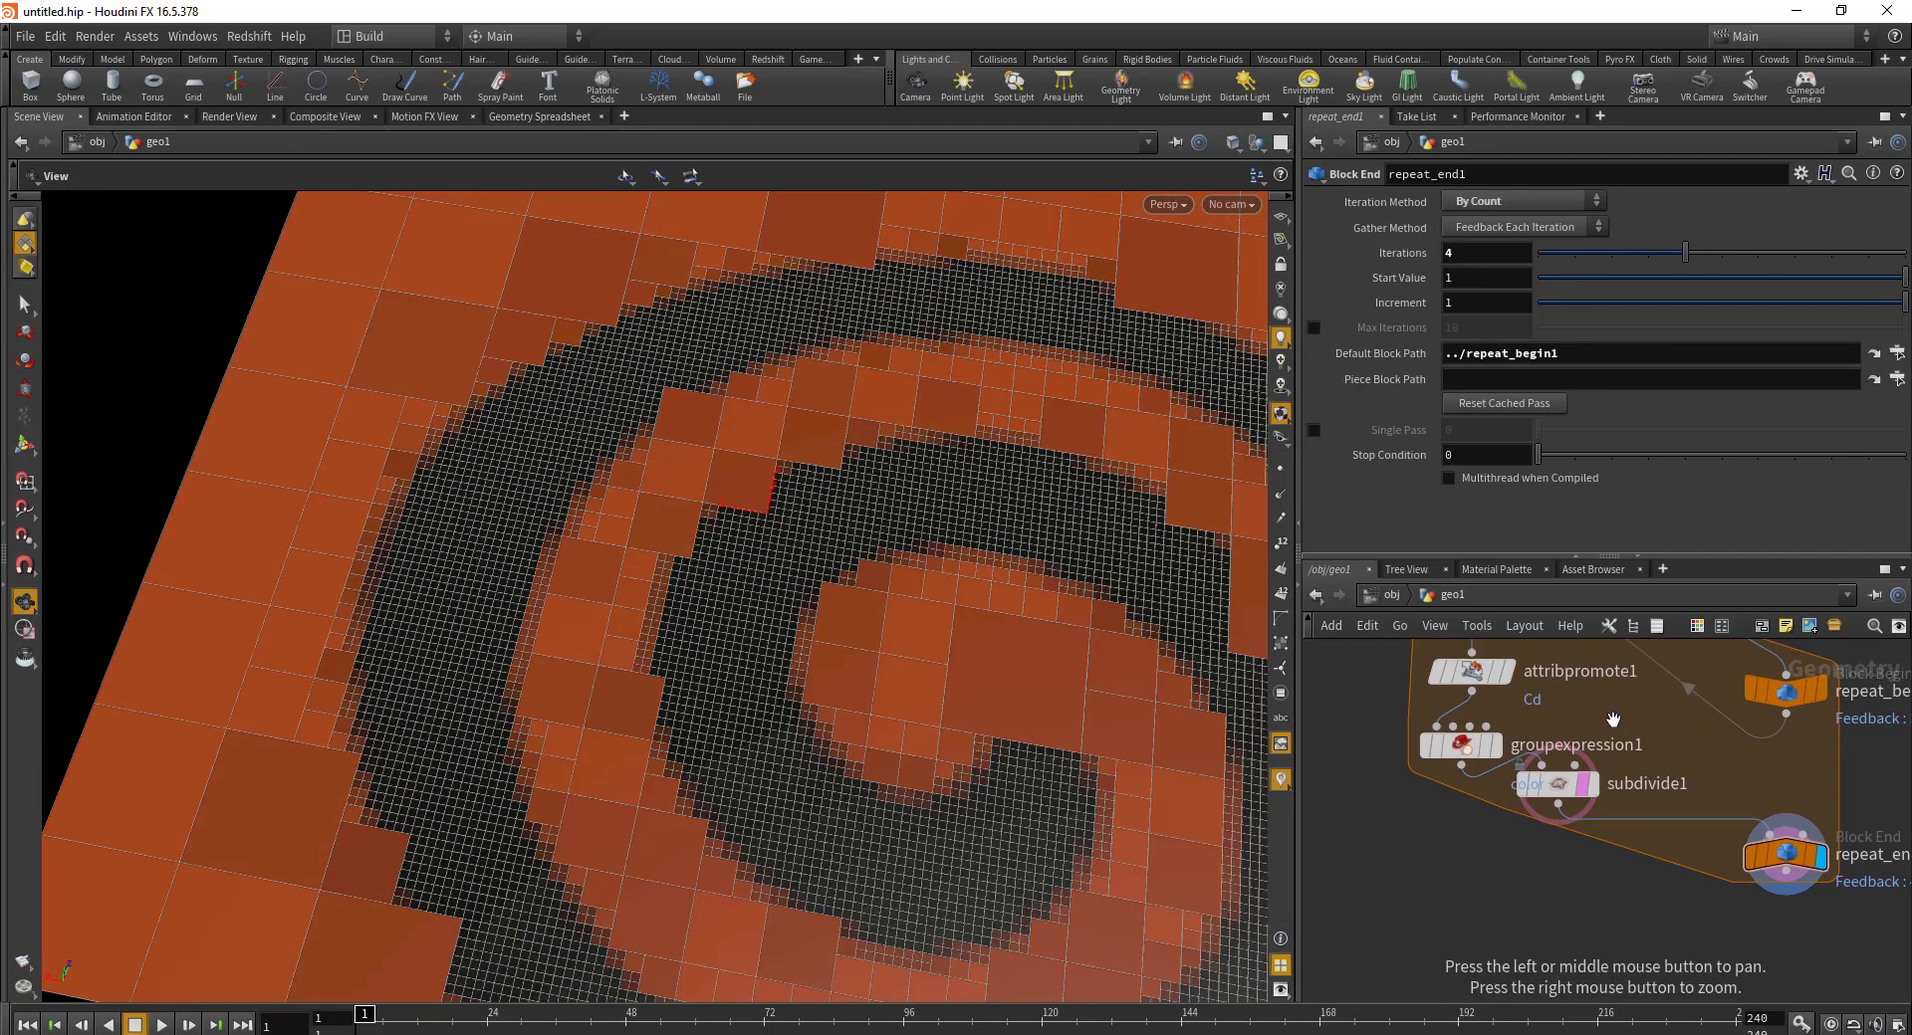
pyautogui.click(1461, 745)
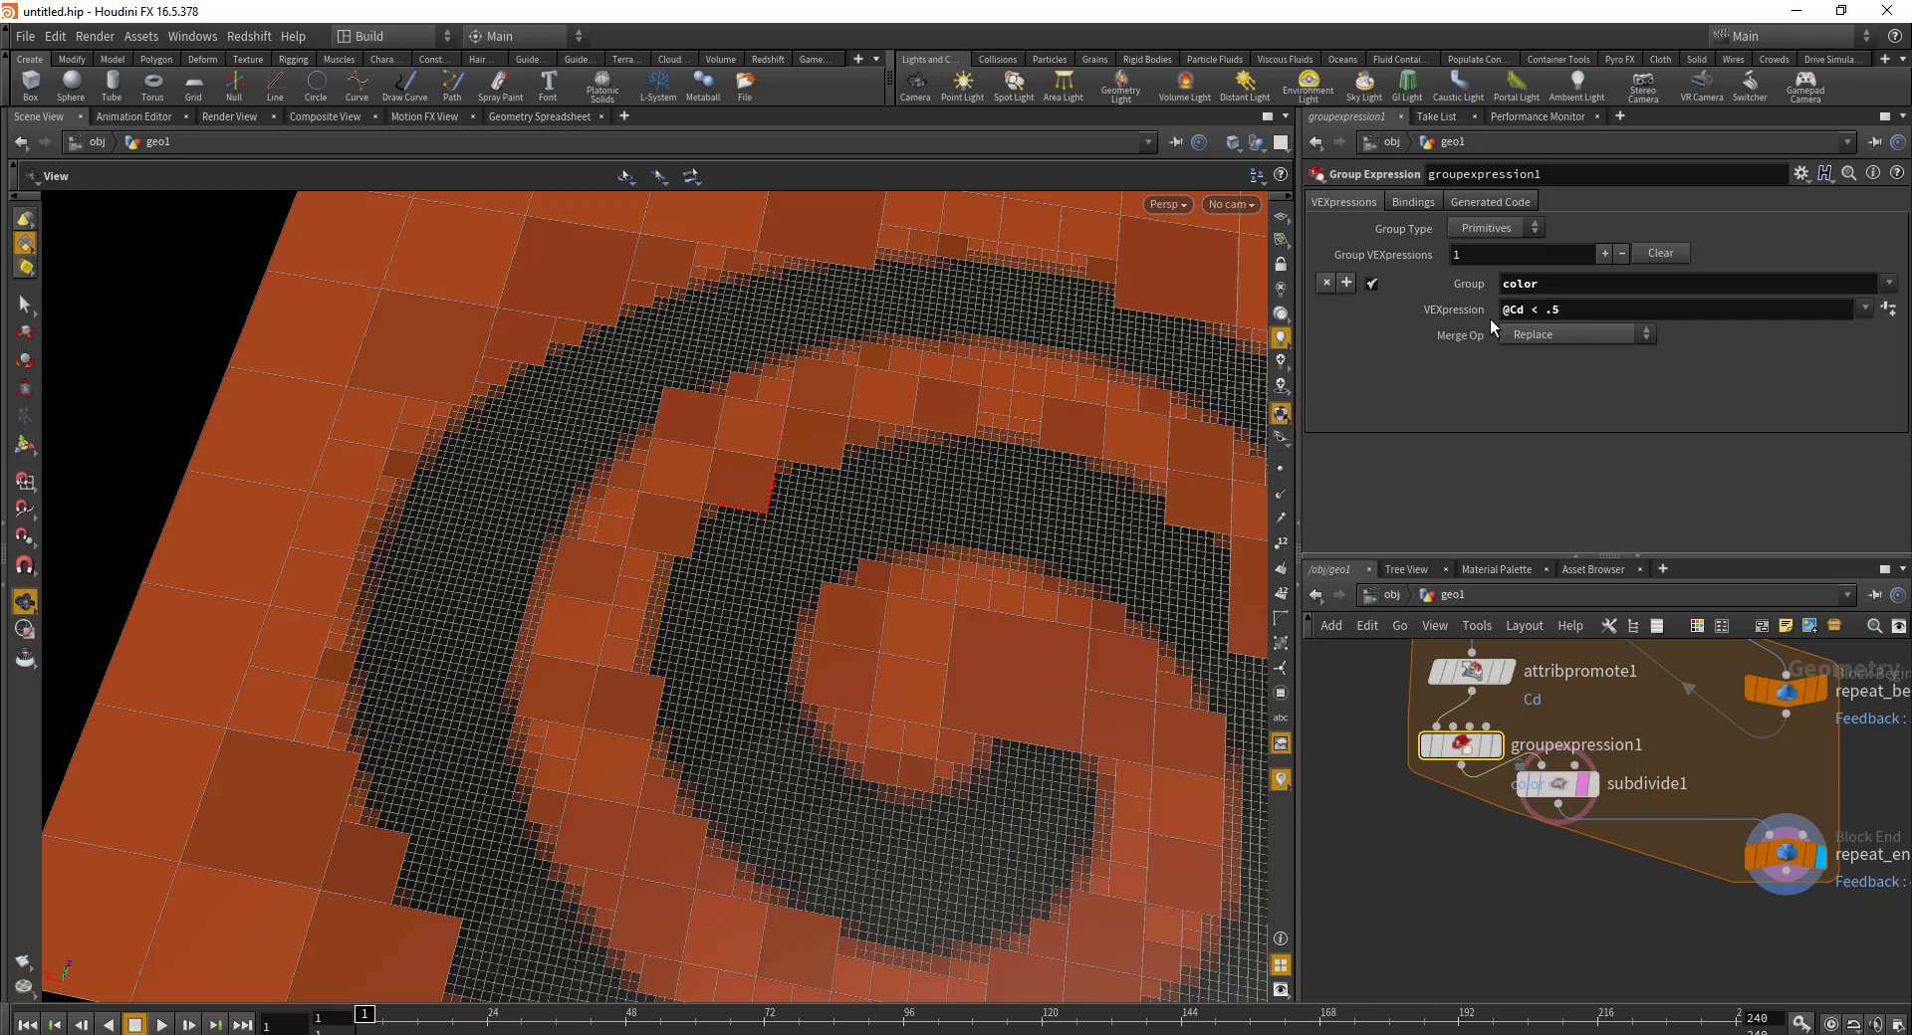
pyautogui.click(1613, 312)
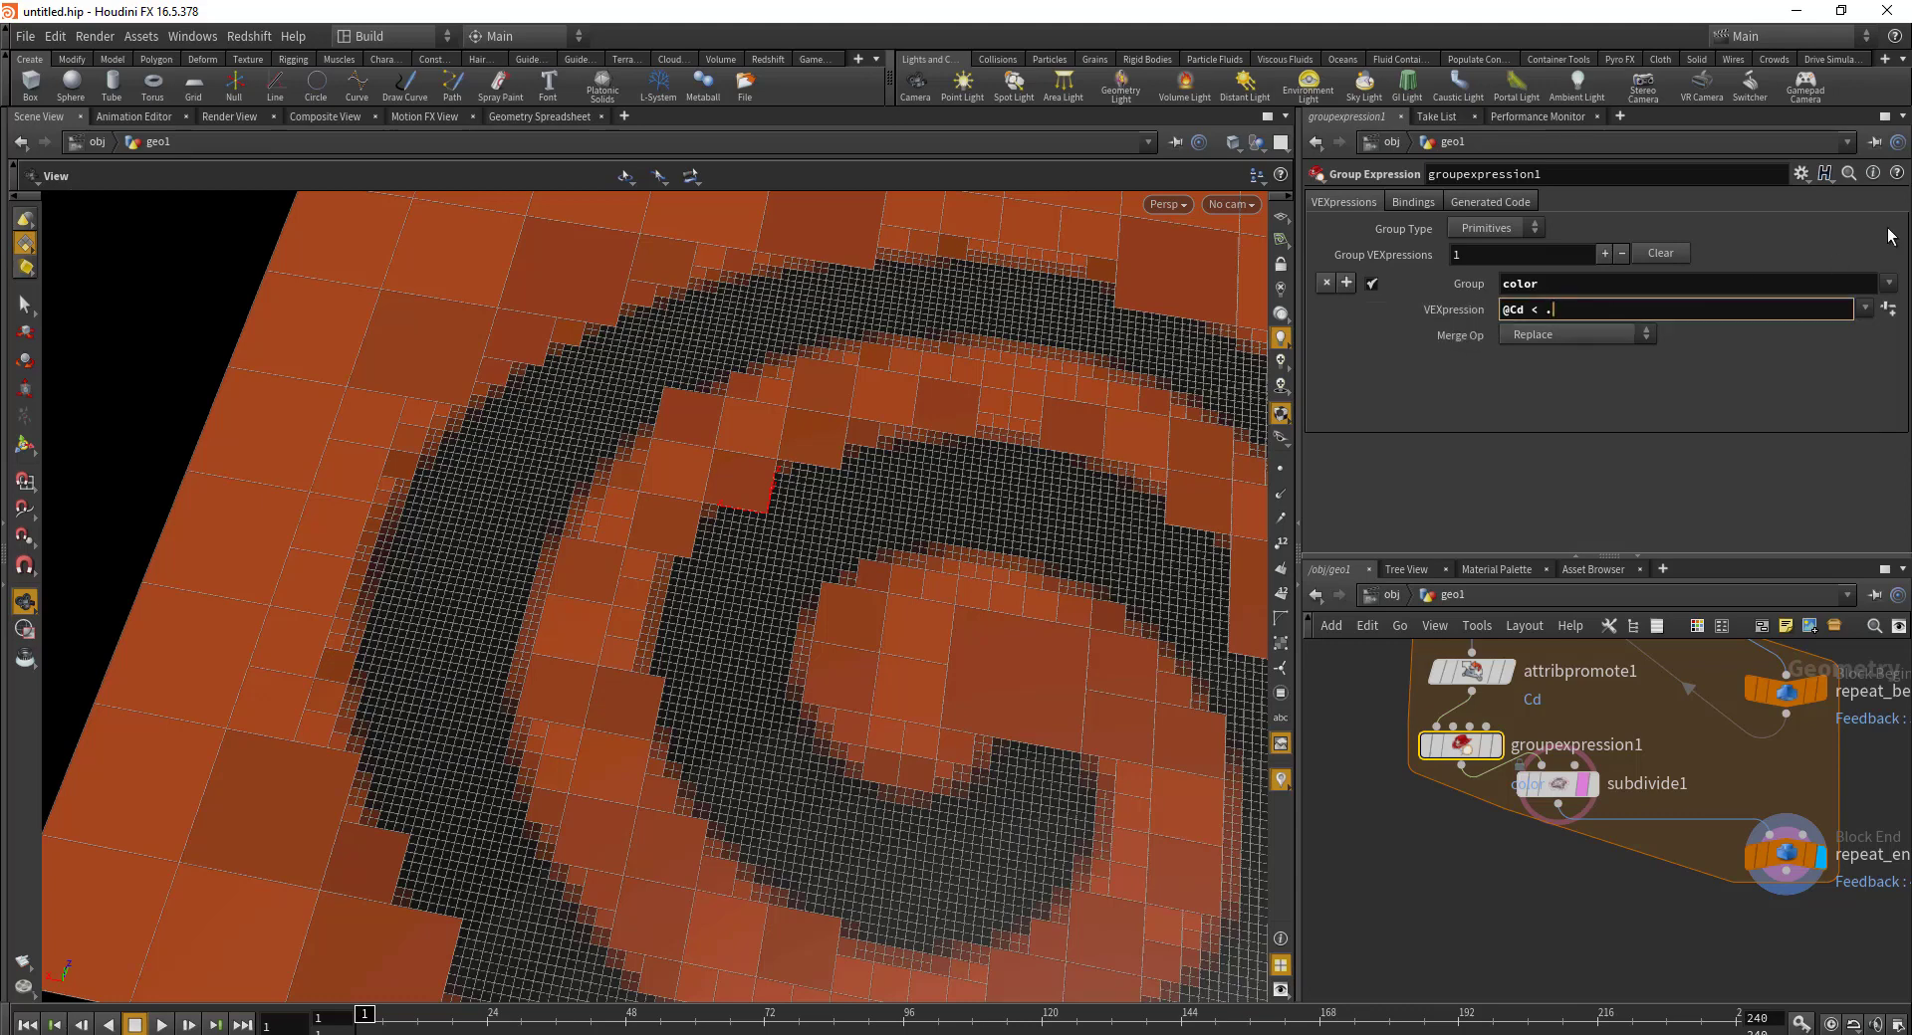
pyautogui.write('6')
pyautogui.press('Return')
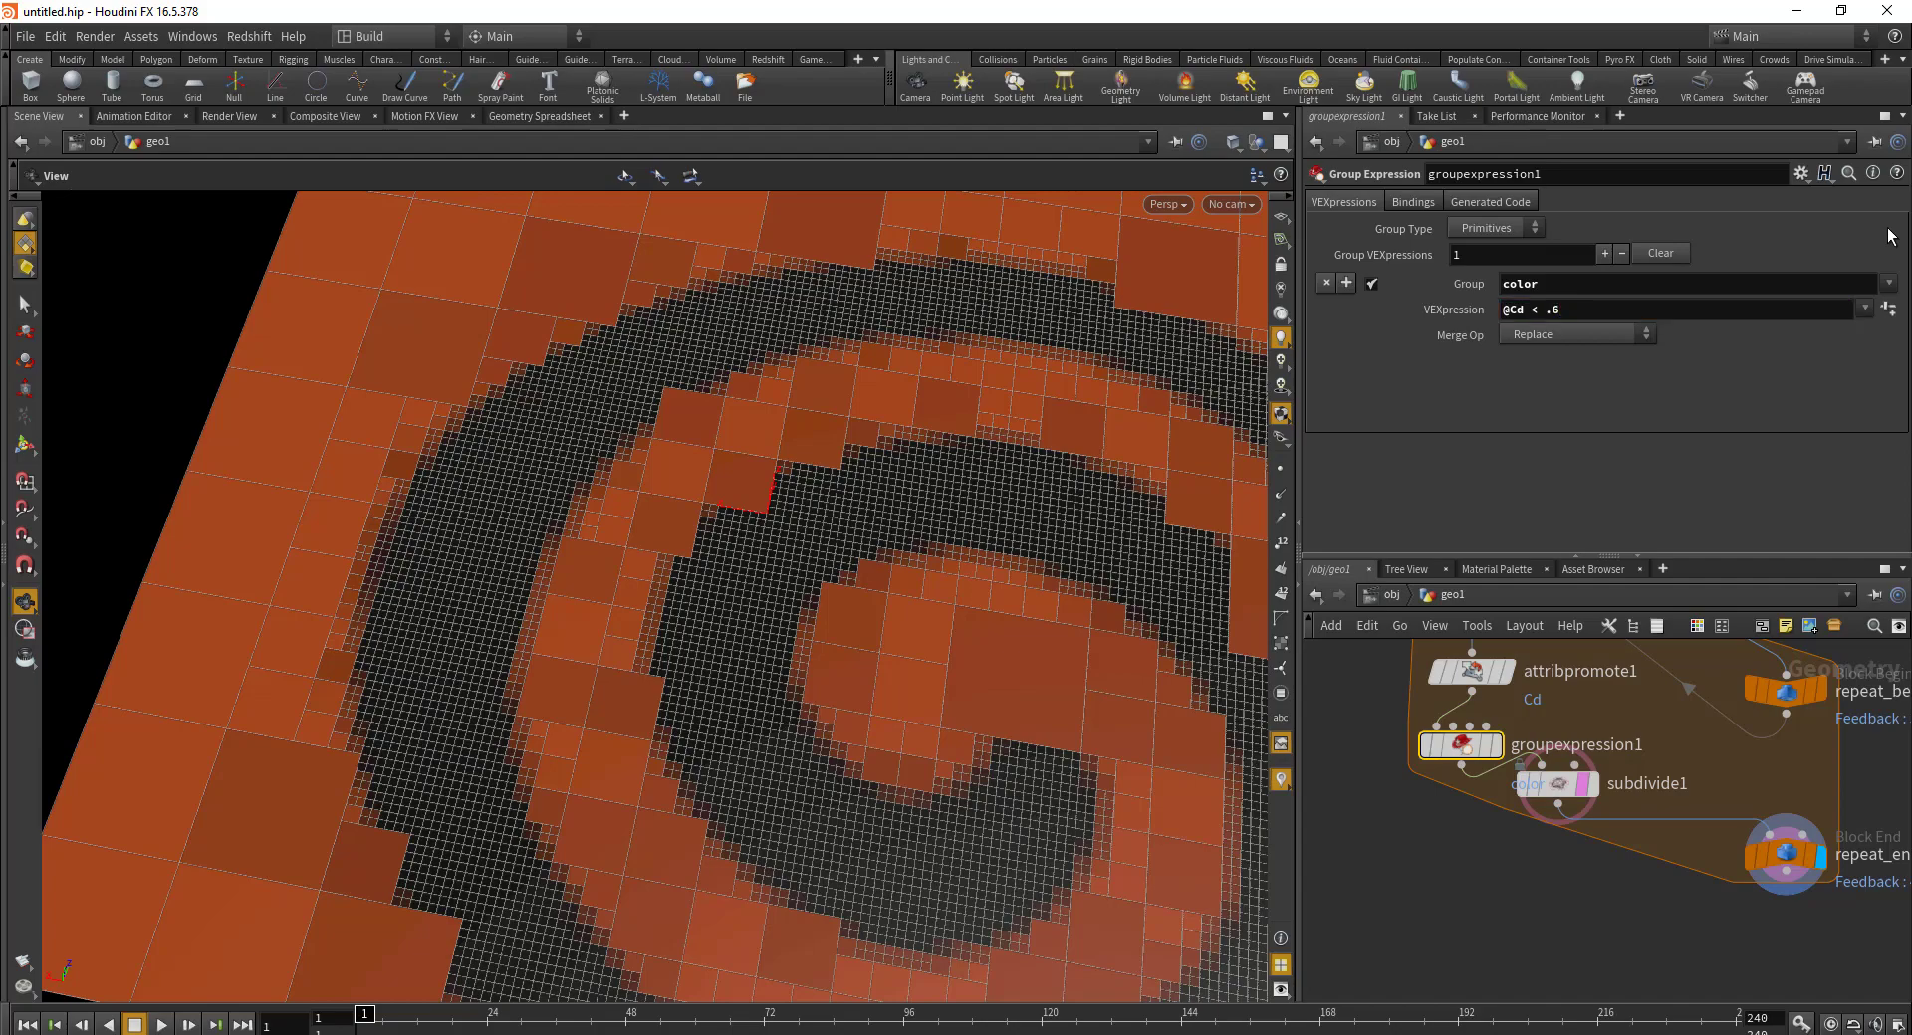
pyautogui.scroll(-5, 832, 704)
pyautogui.moveTo(832, 704); pyautogui.dragTo(827, 631)
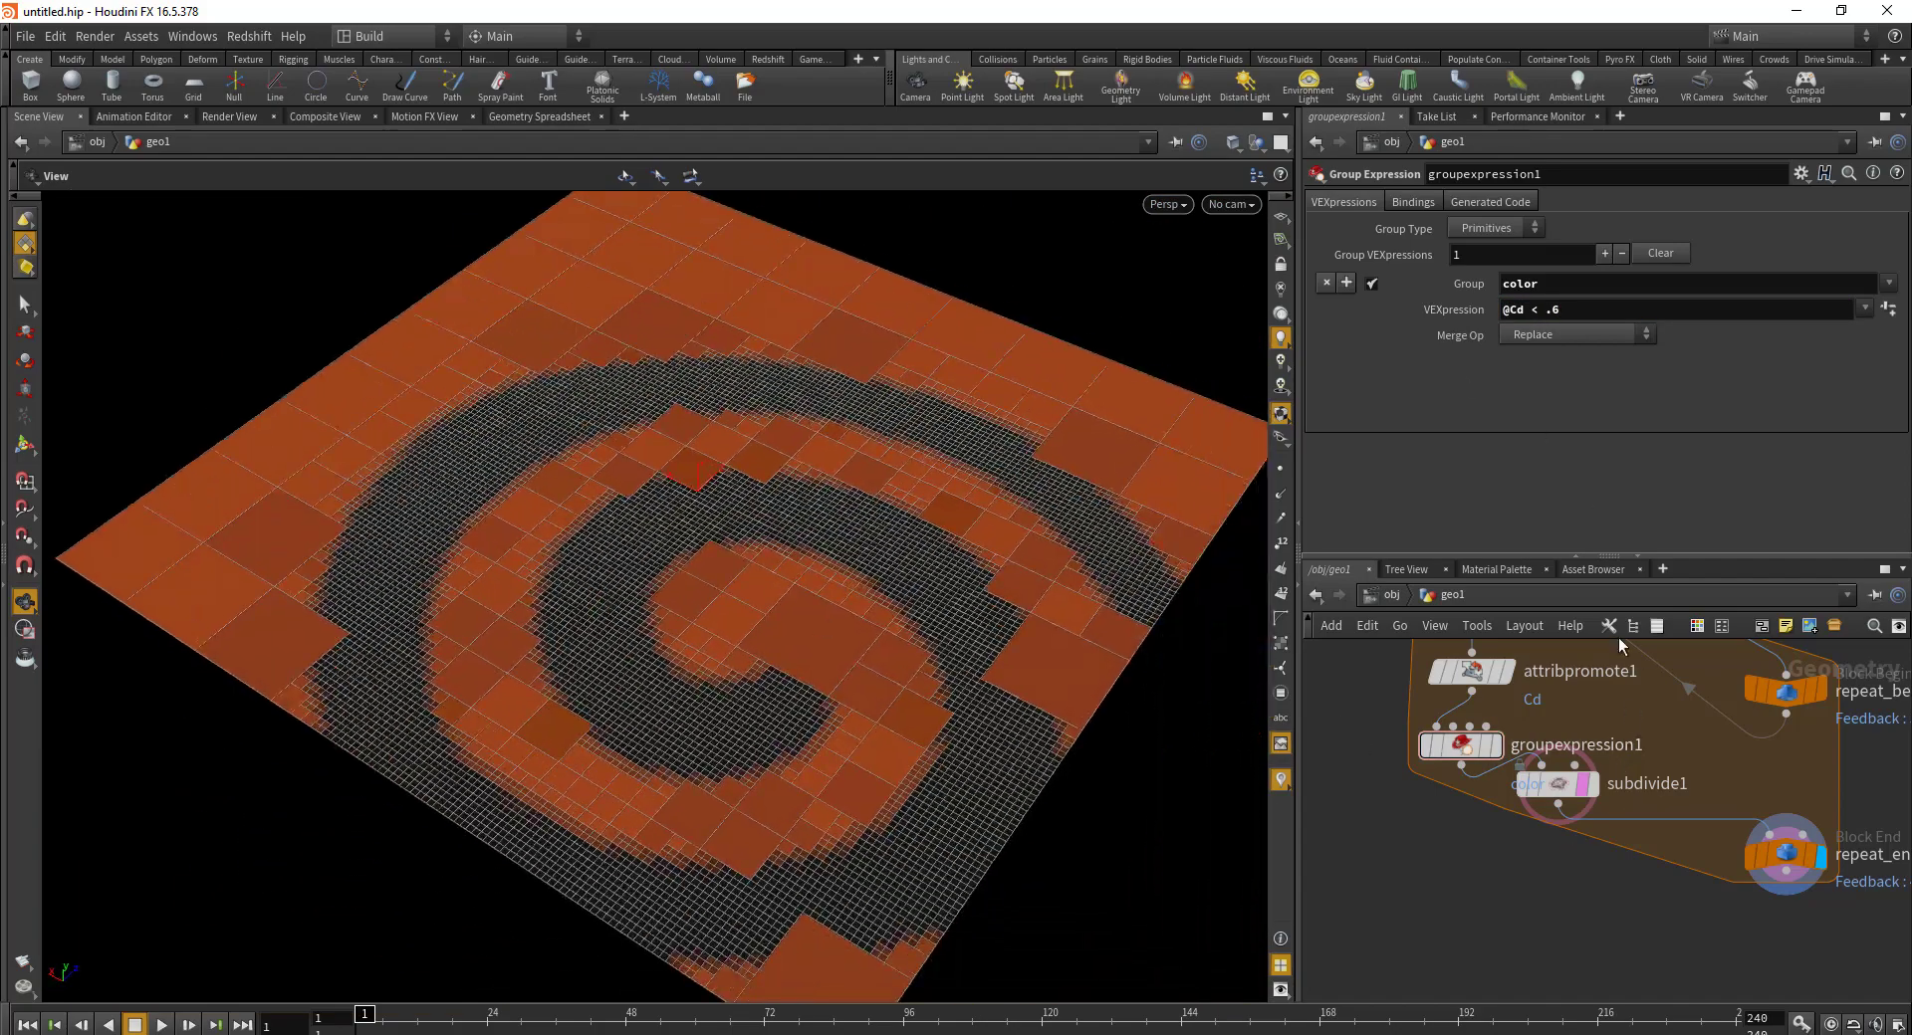
# Step: Turn off subdivide1's template flag to remove the wireframe overlay
pyautogui.click(1787, 854)
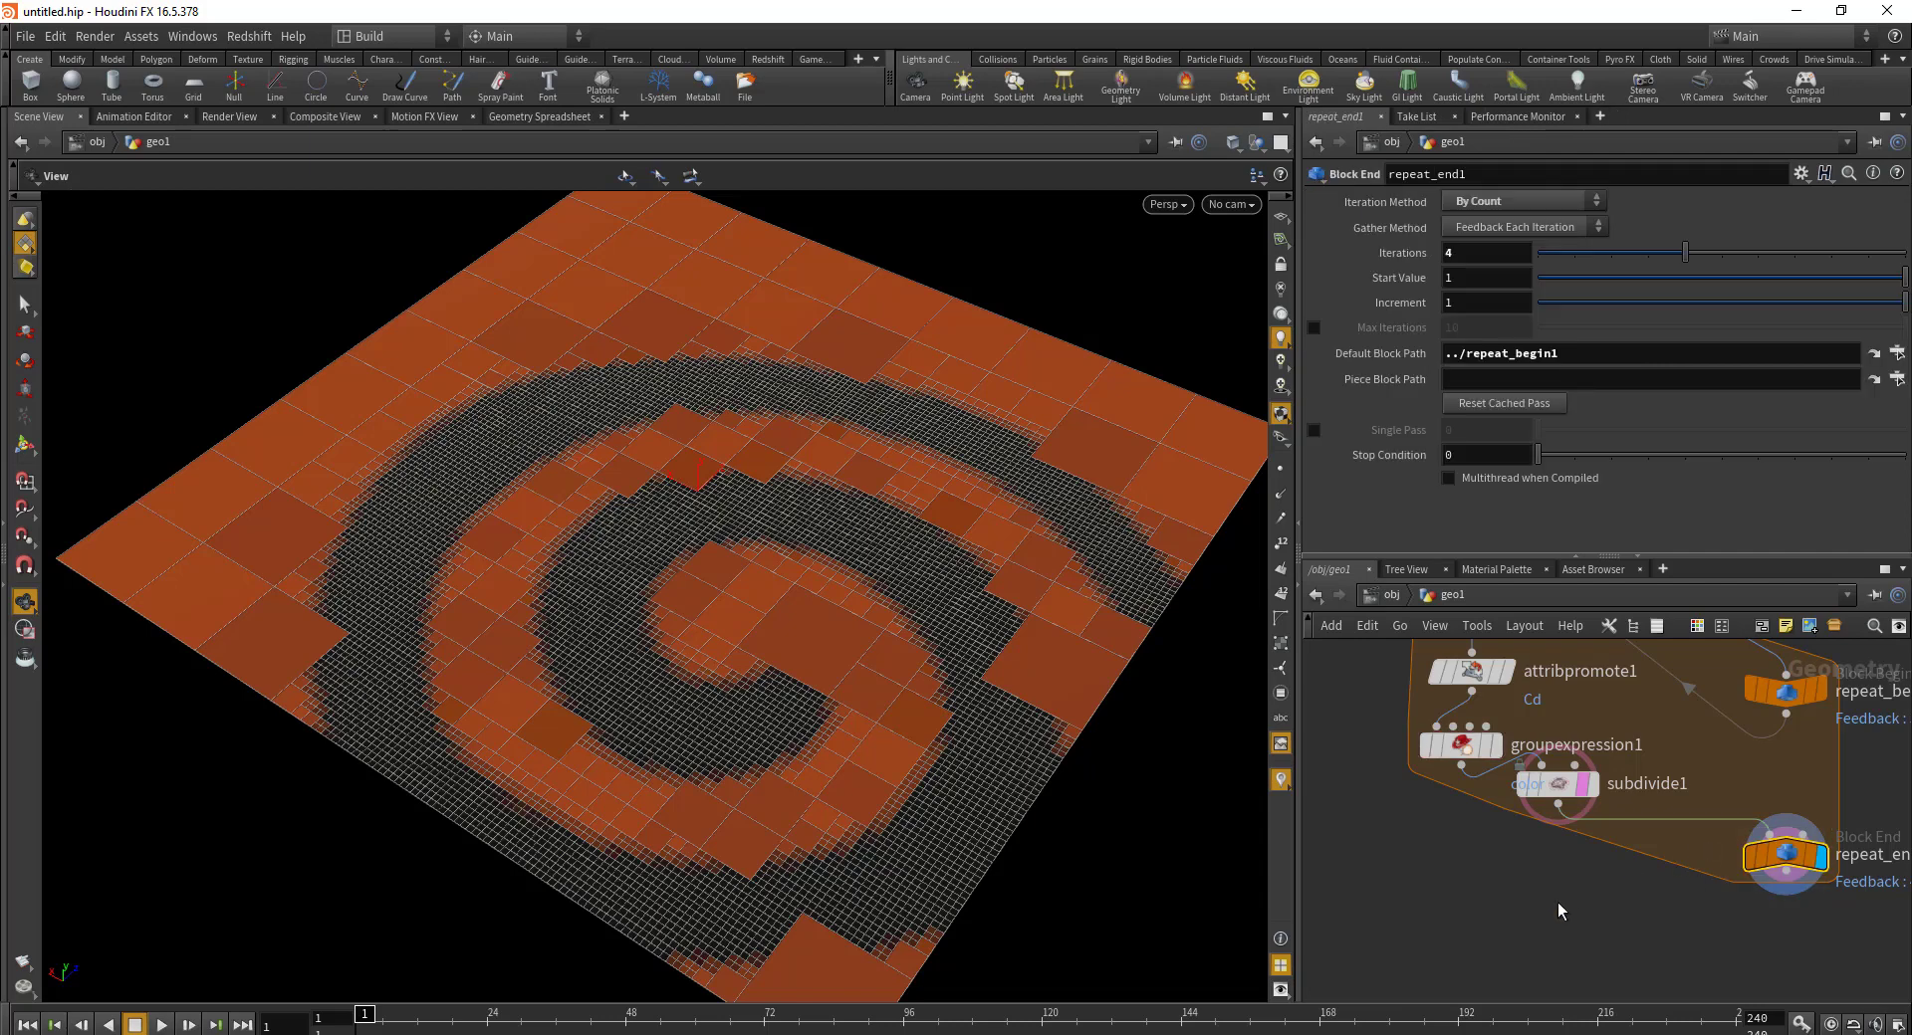
pyautogui.click(1585, 784)
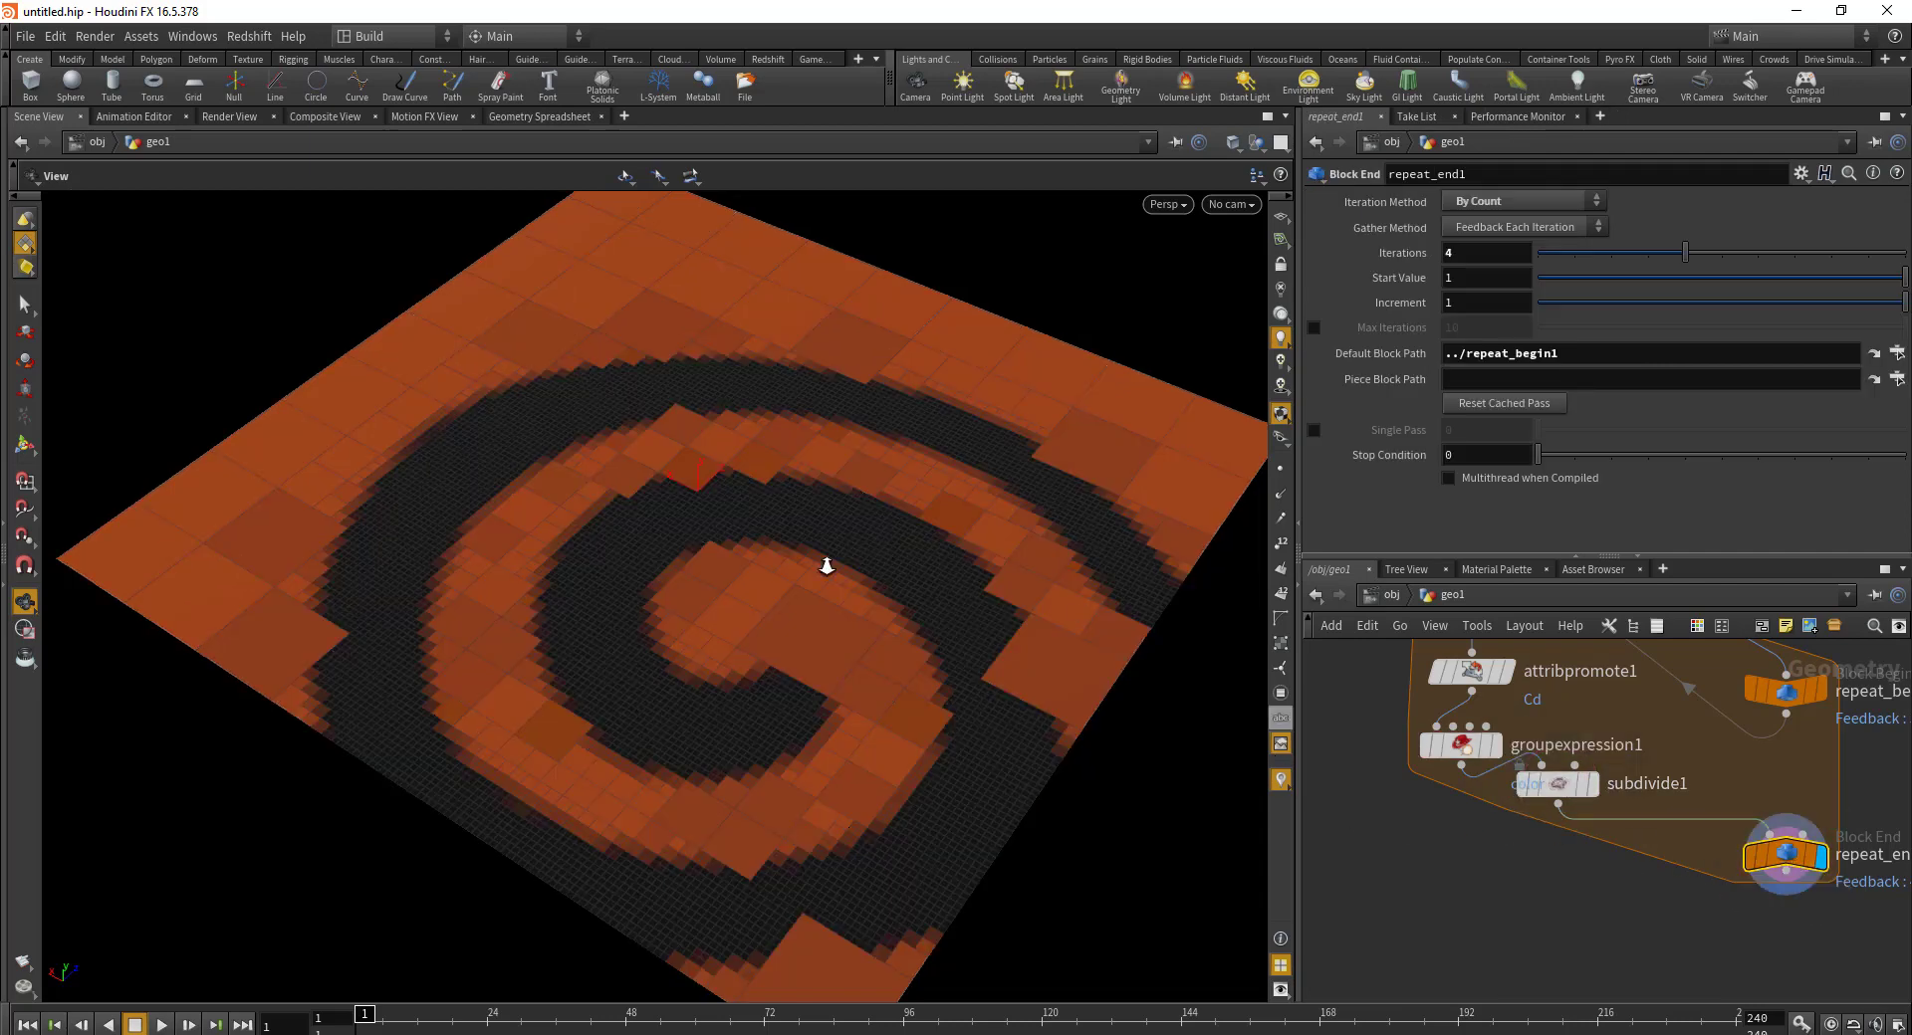
pyautogui.moveTo(826, 565); pyautogui.dragTo(774, 515)
pyautogui.scroll(5, 775, 514)
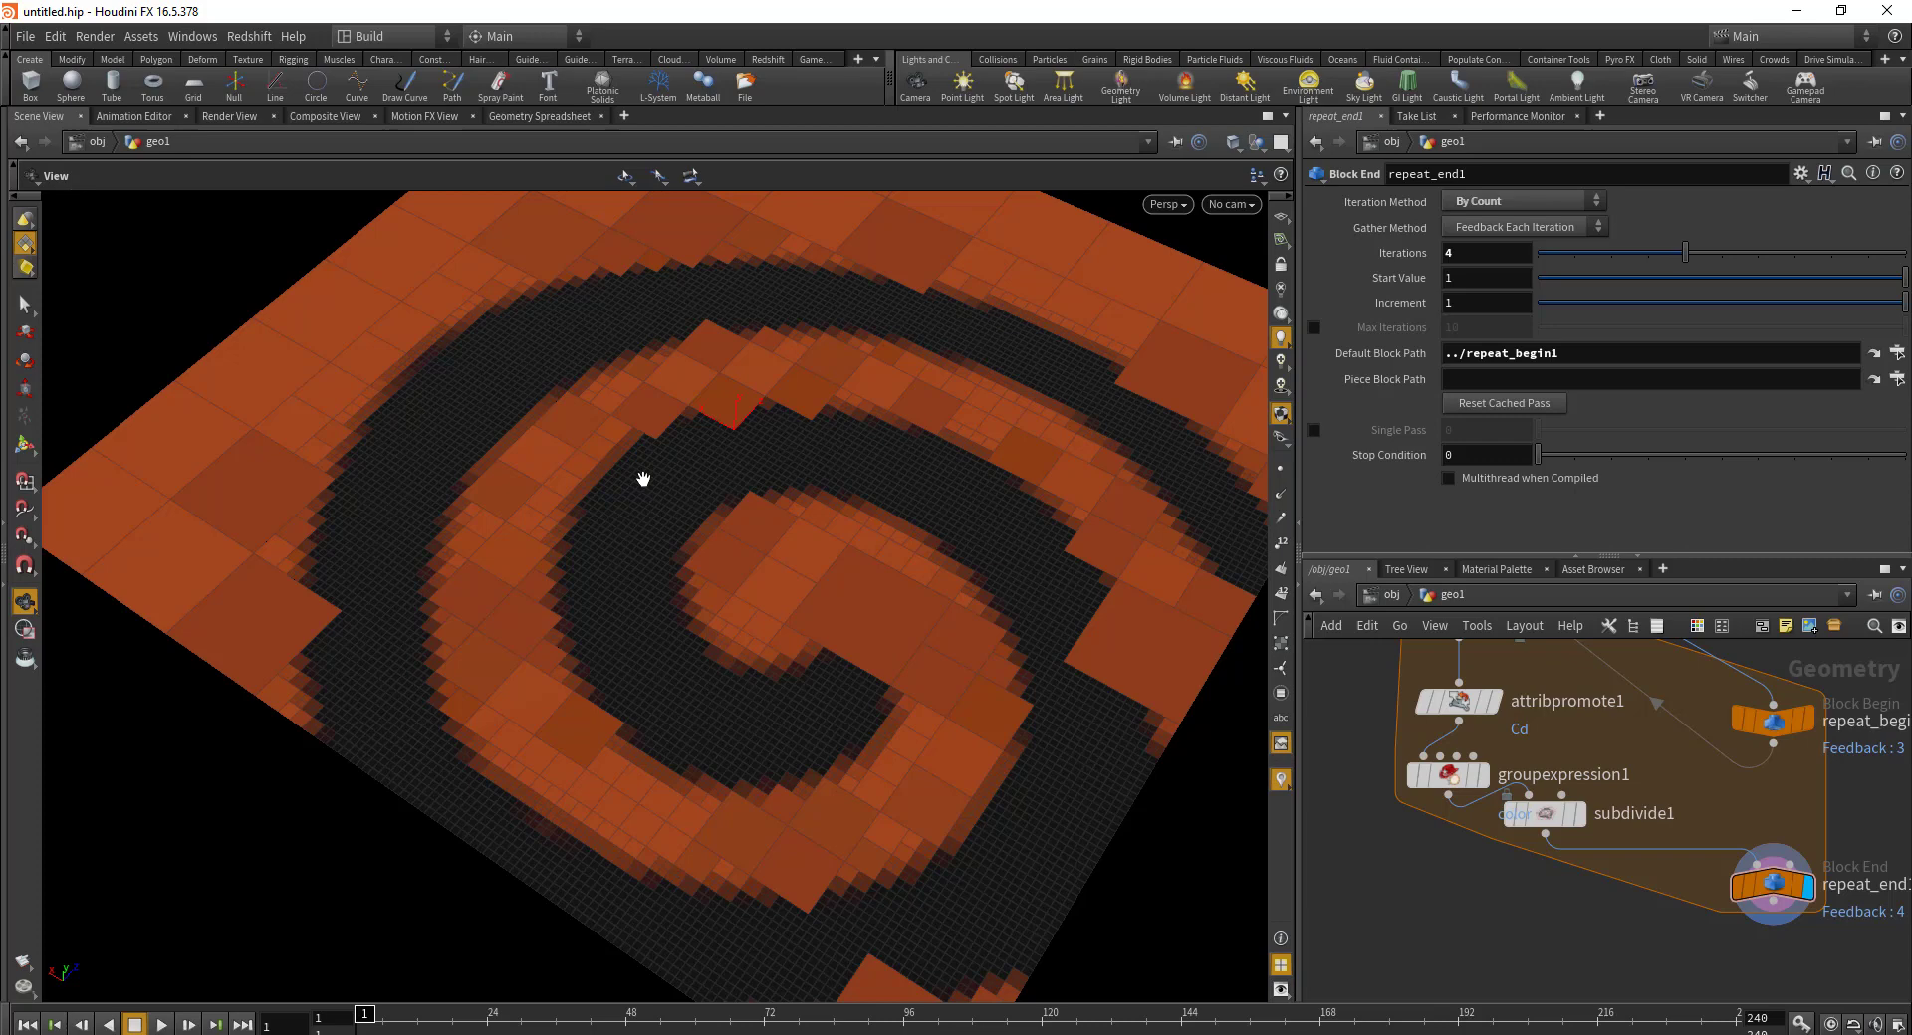
pyautogui.moveTo(696, 469); pyautogui.dragTo(568, 534)
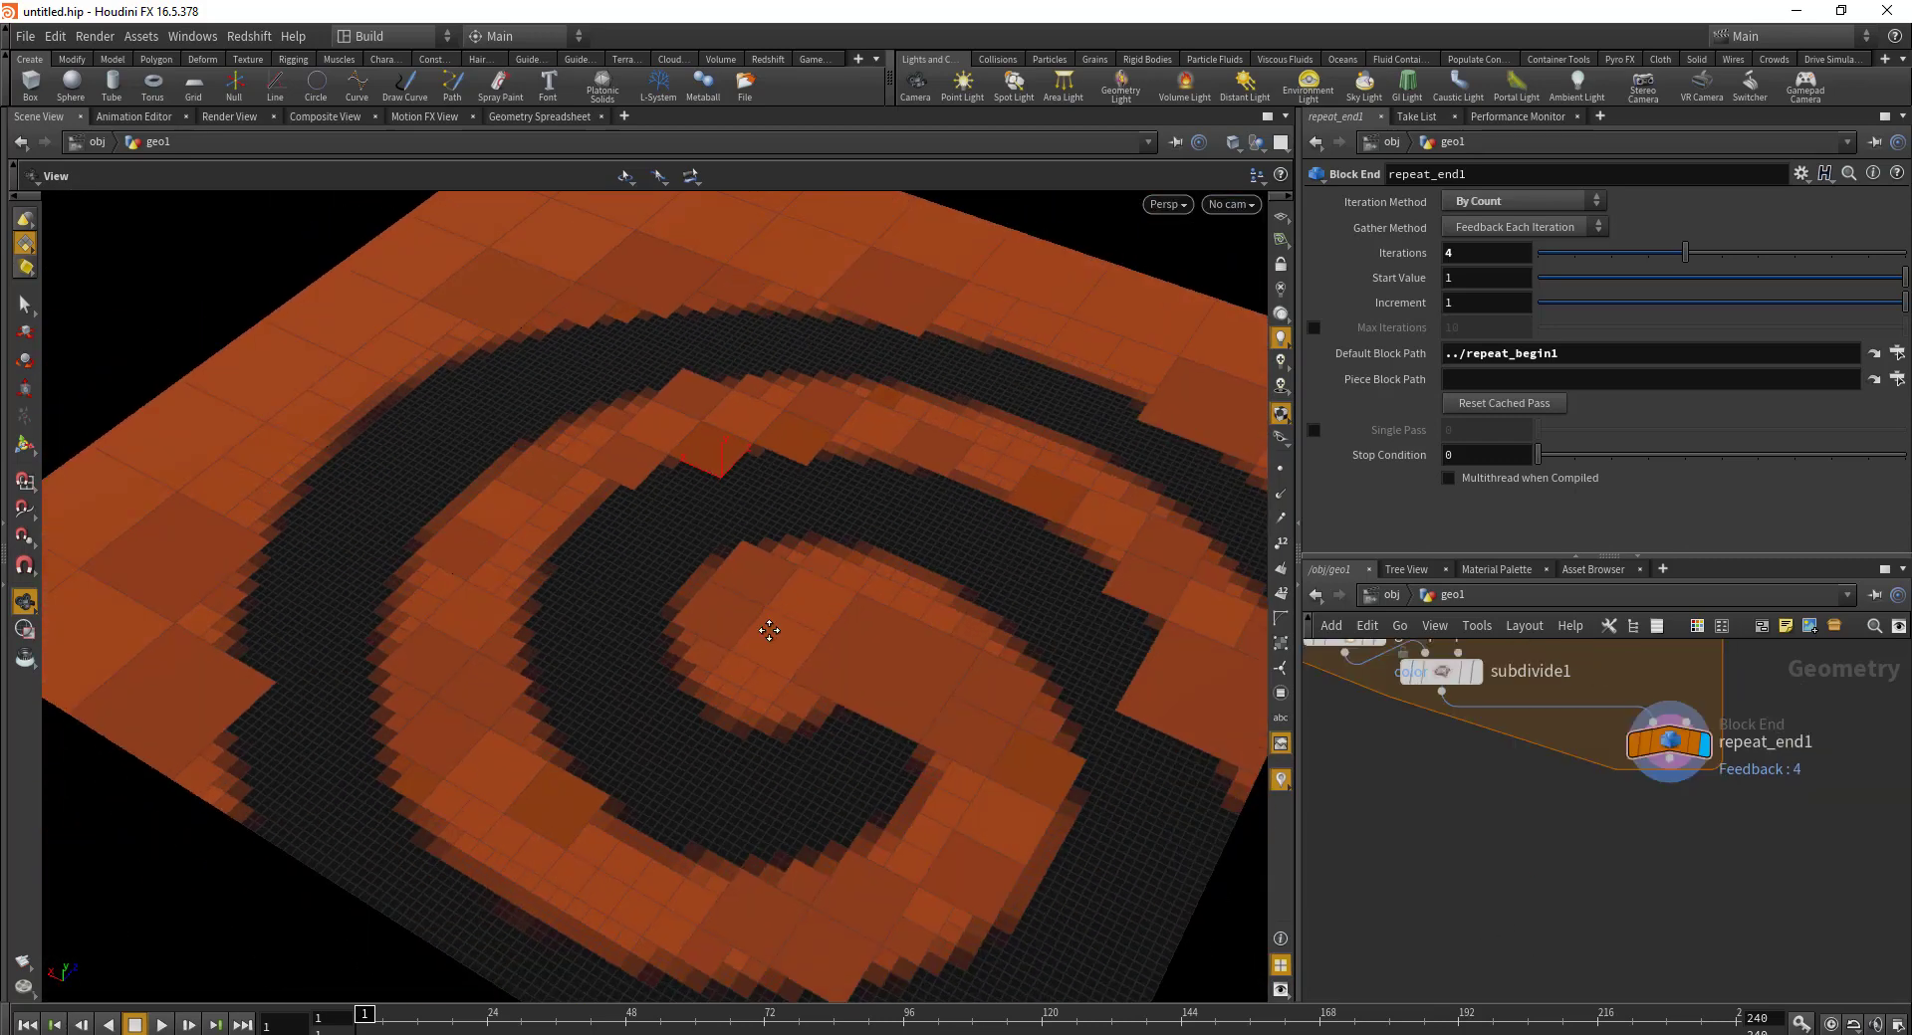
# Step: Add a measure1 node measuring Perimeter below repeat_end1 and display its result
pyautogui.moveTo(773, 623); pyautogui.dragTo(757, 424)
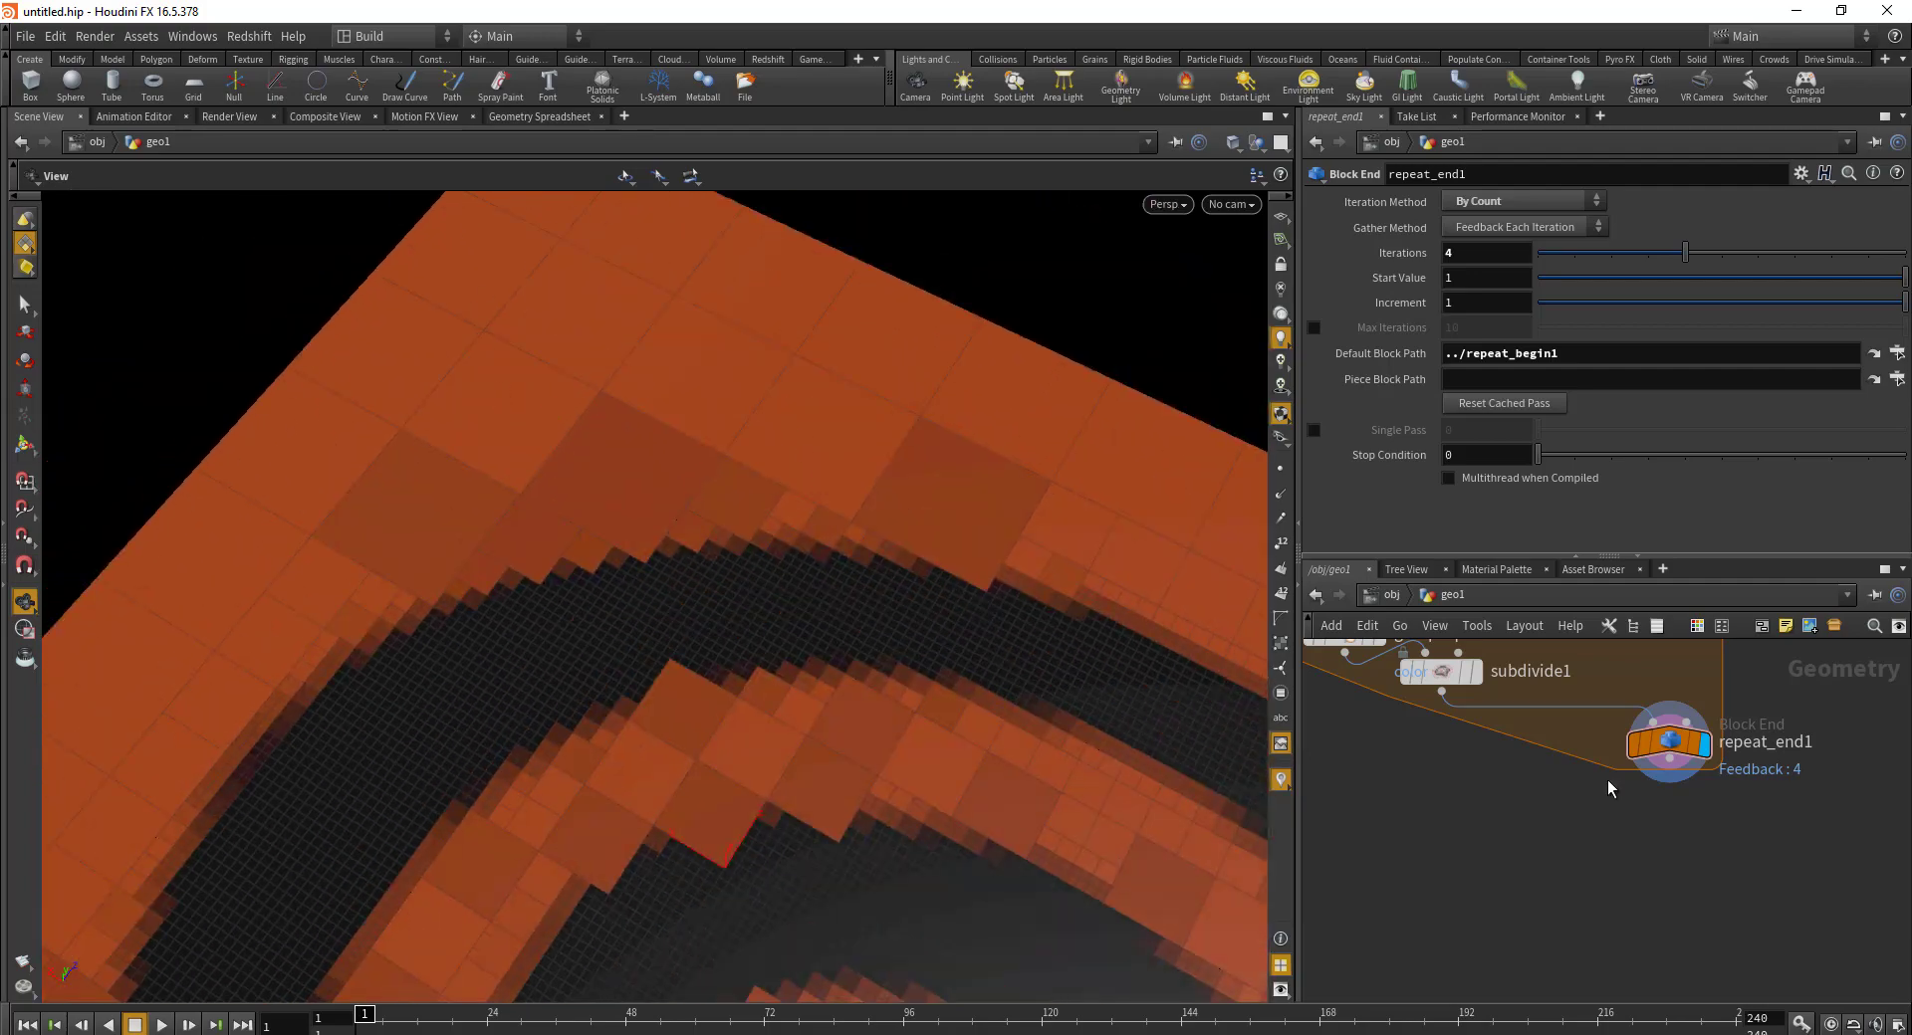
pyautogui.press('Tab')
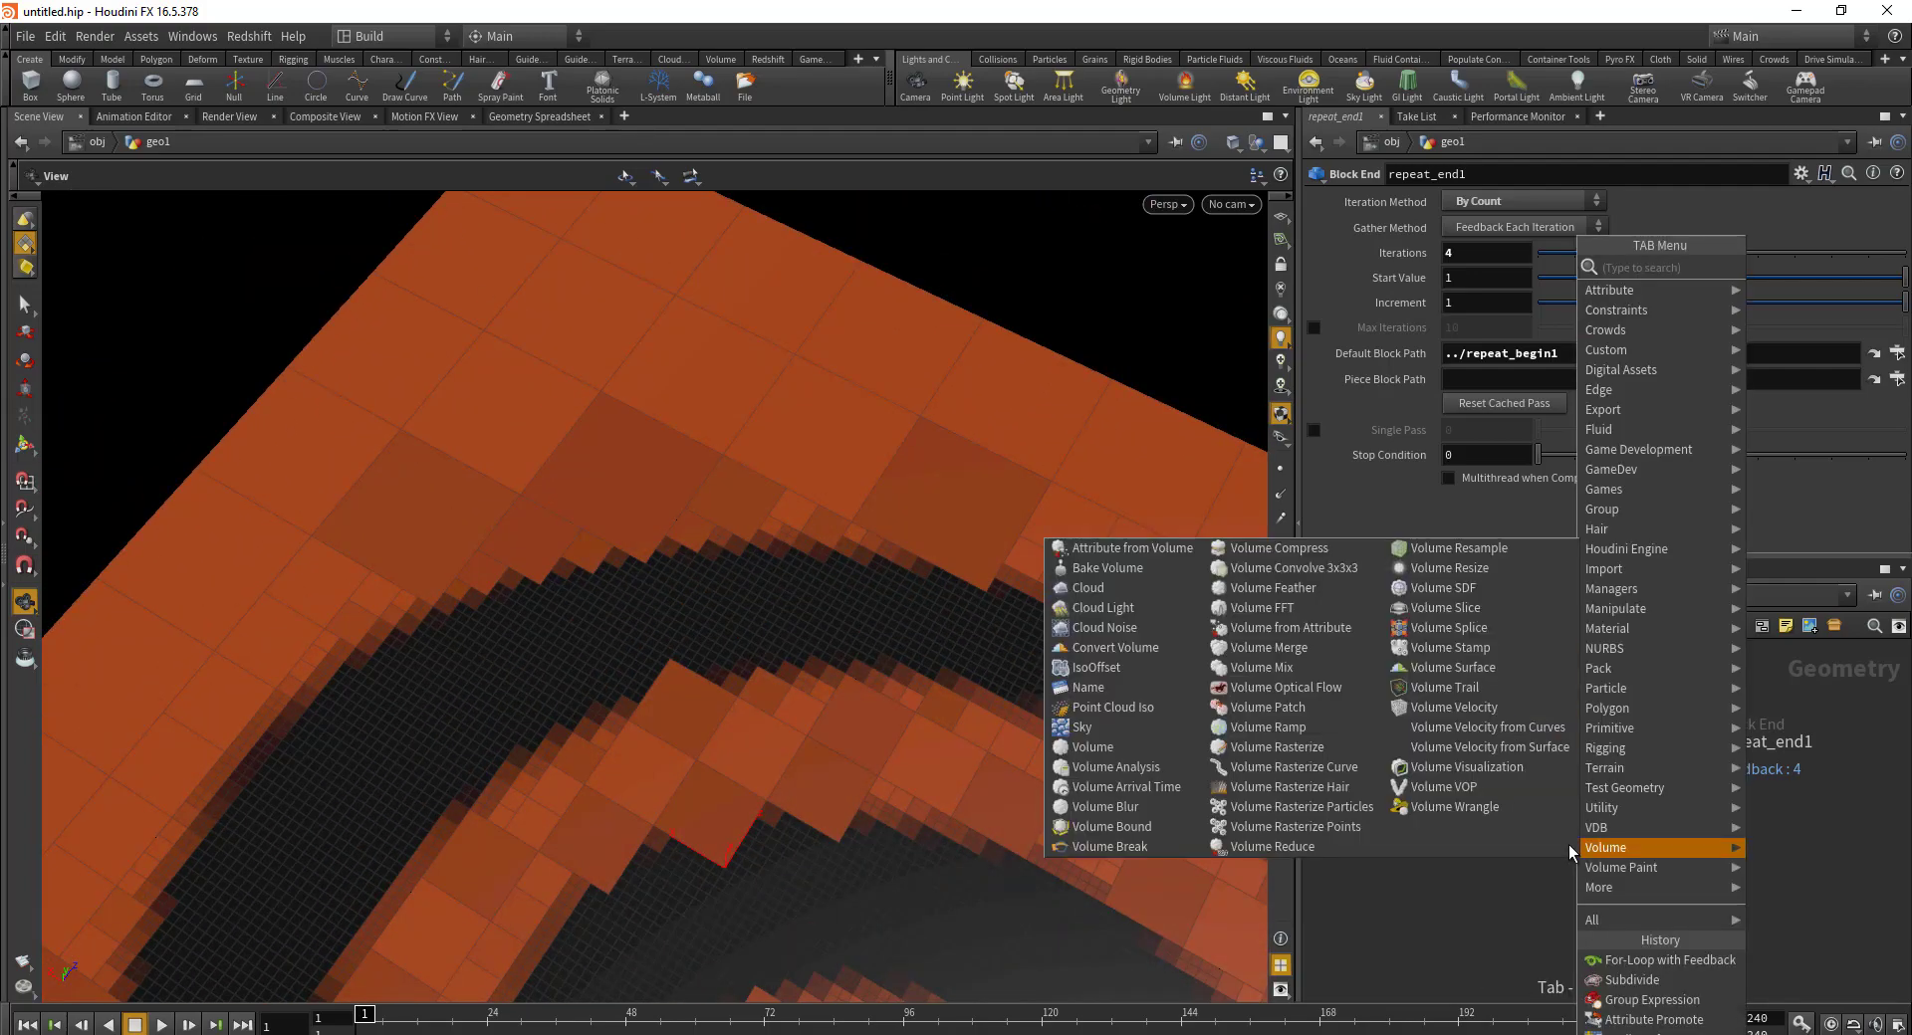
pyautogui.write('meas')
pyautogui.press('Return')
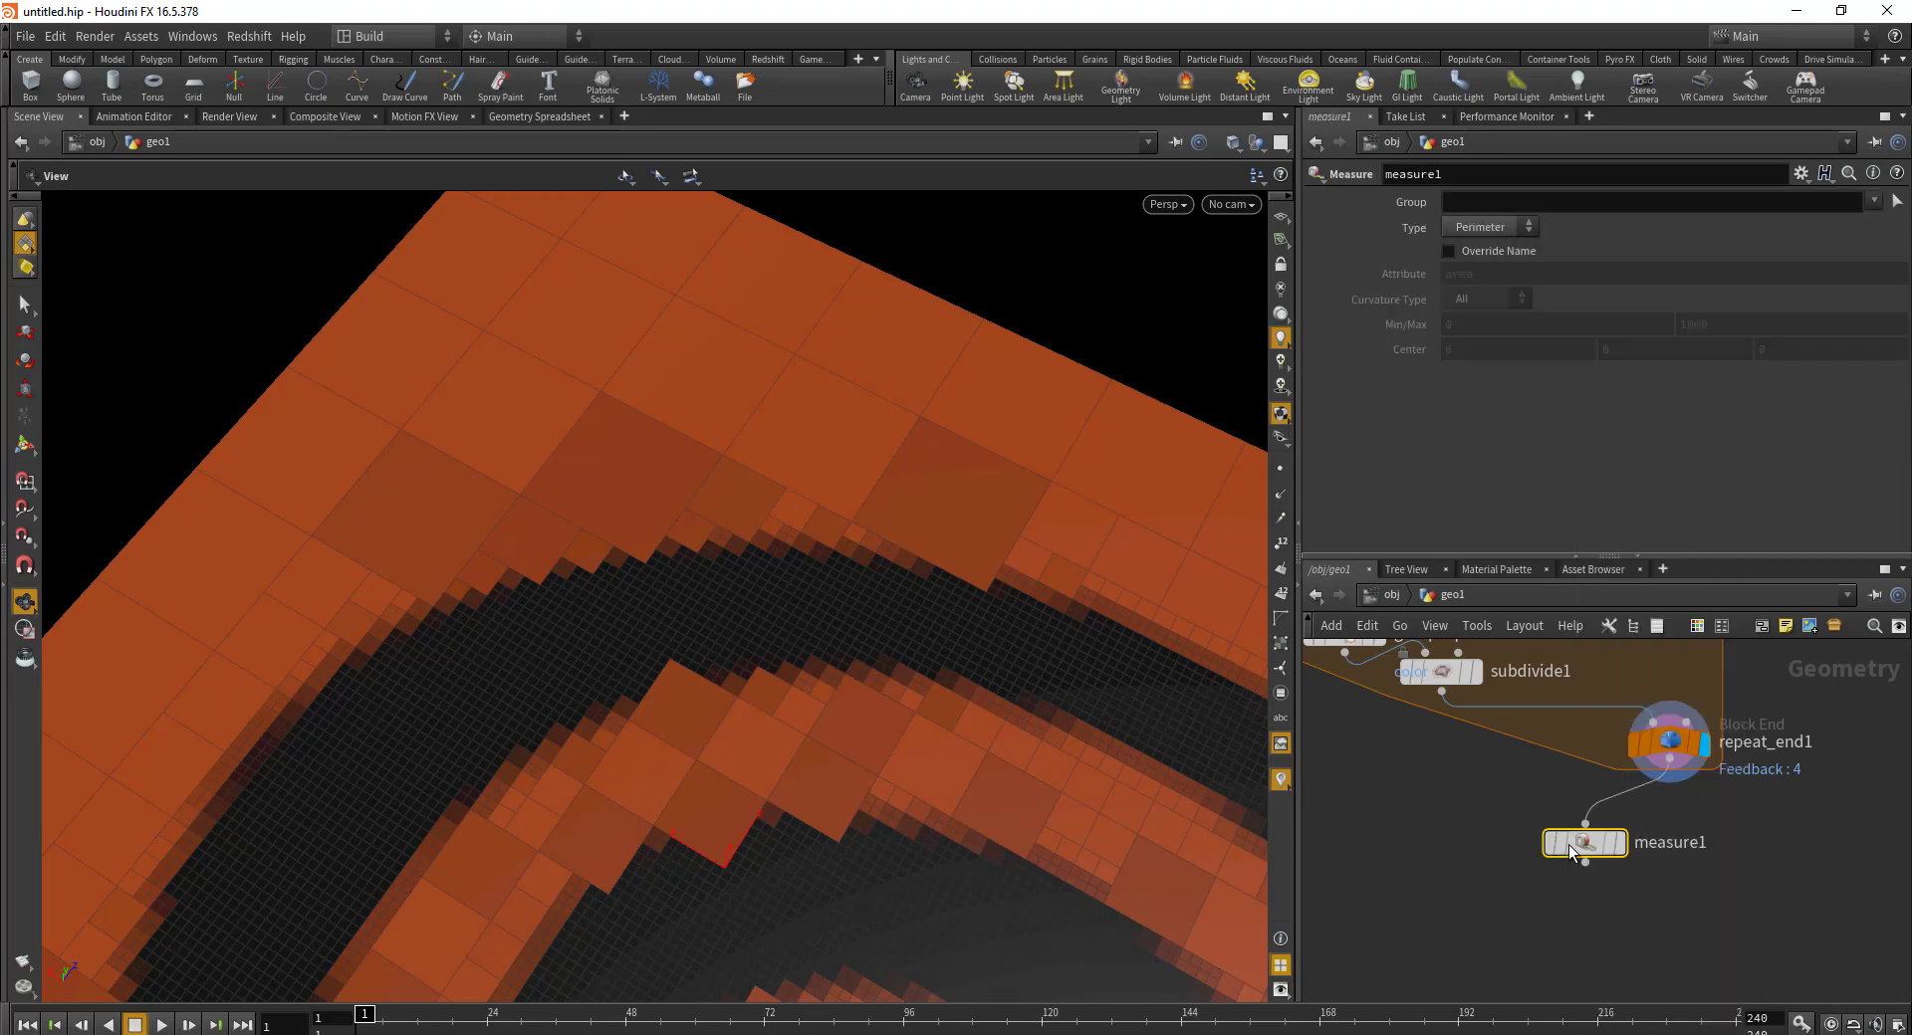
pyautogui.click(1617, 842)
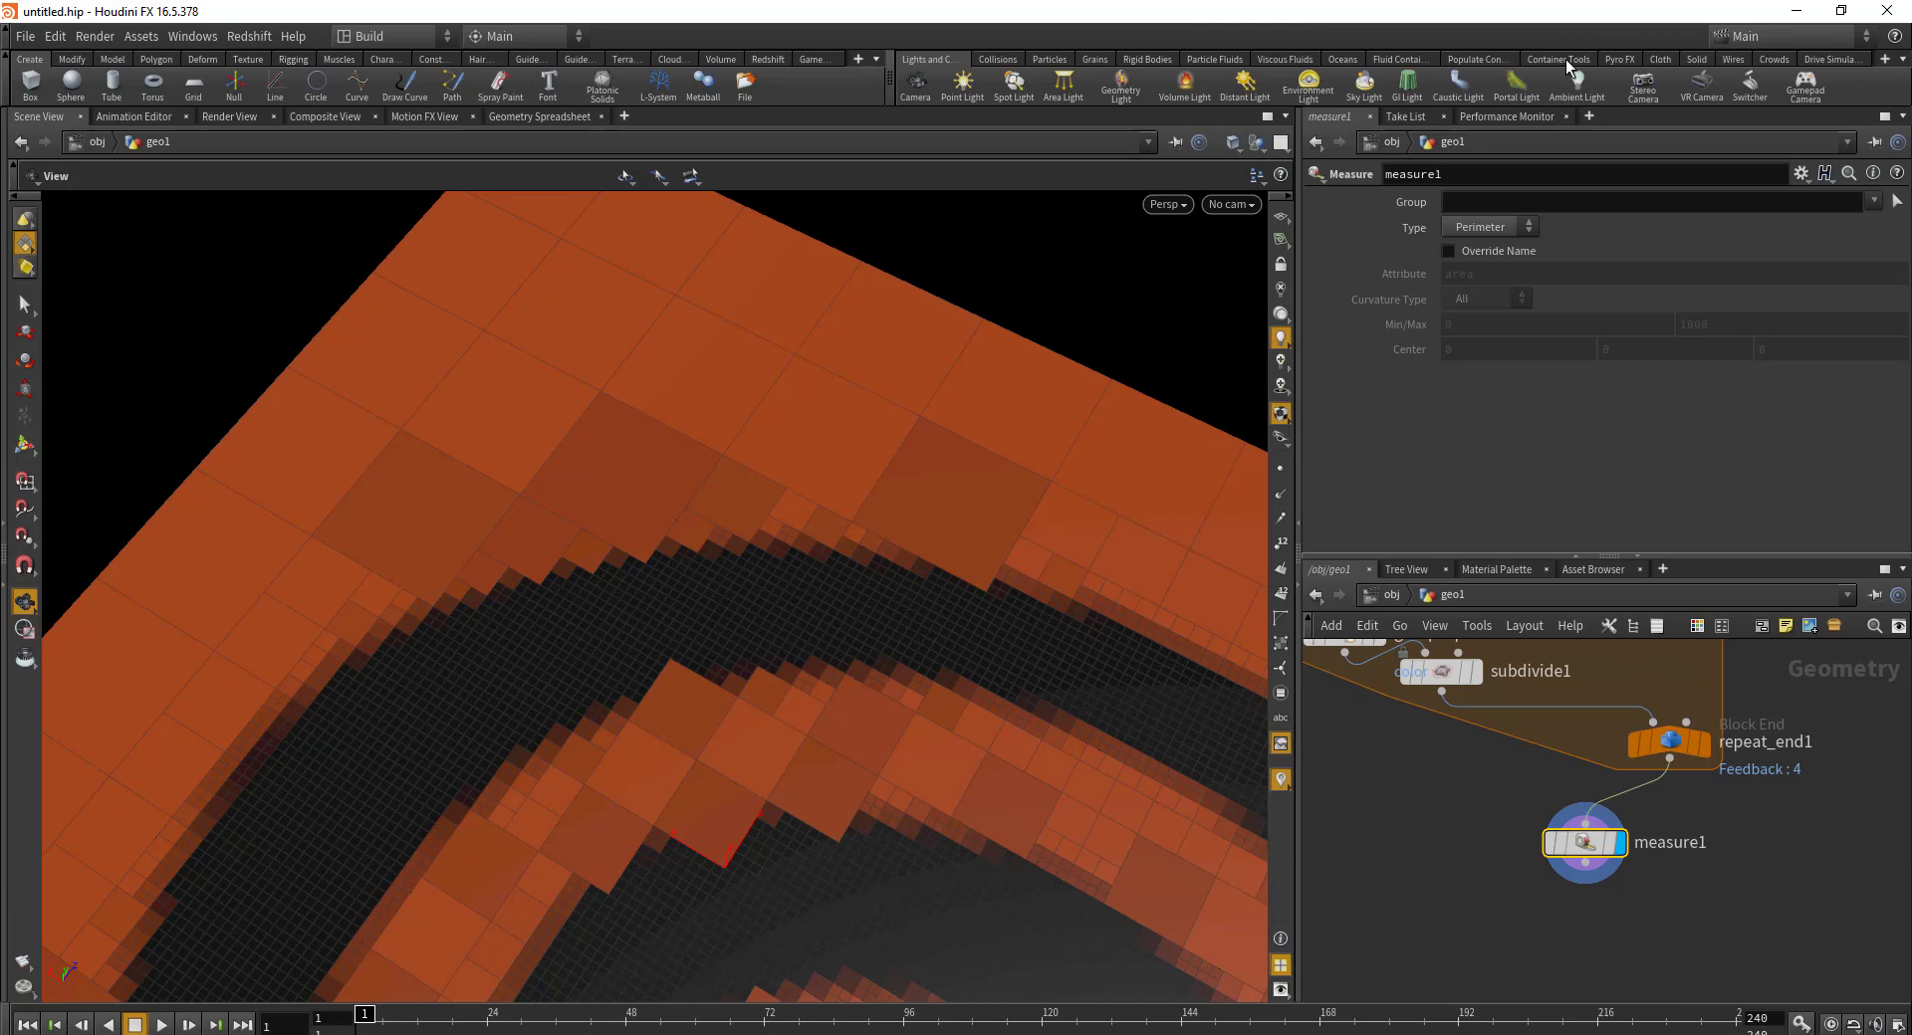
pyautogui.moveTo(1615, 898); pyautogui.dragTo(1569, 813)
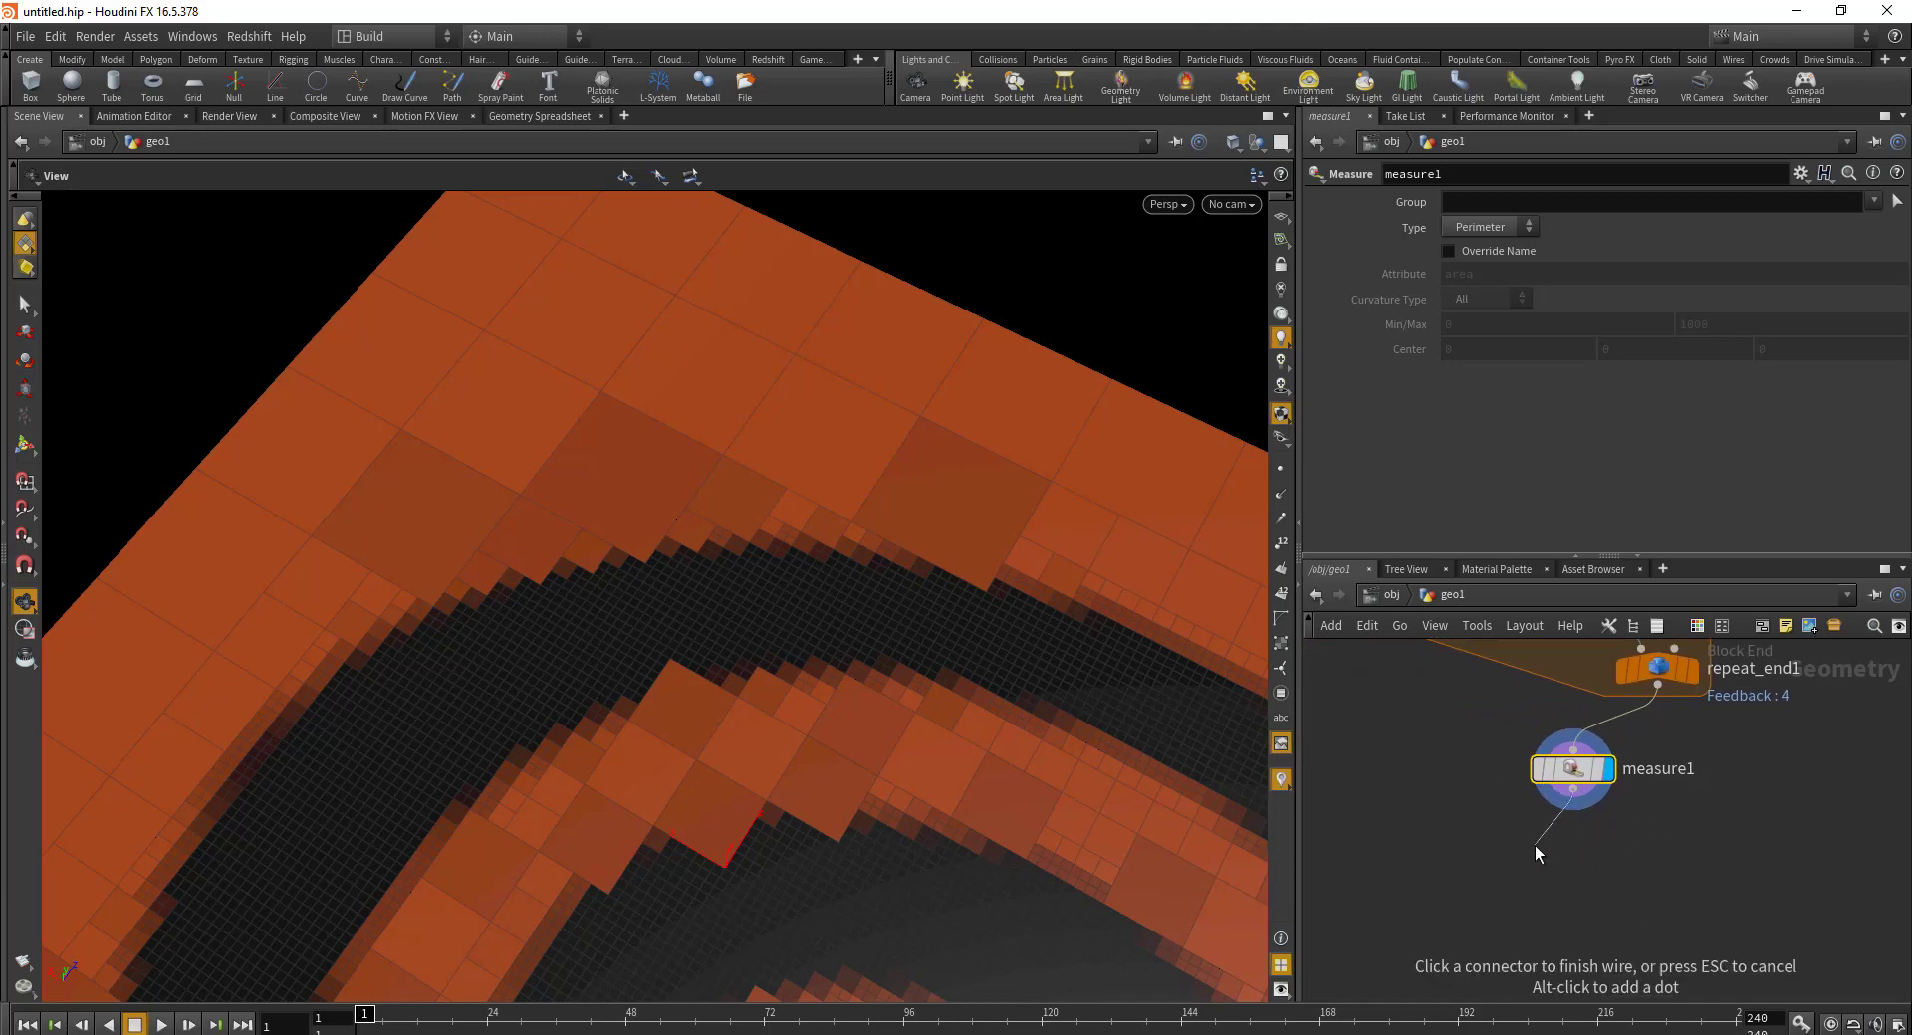
# Step: Search the node menu for the PolyExtrude node to add below measure1
pyautogui.press('Tab')
pyautogui.moveTo(1534, 845)
pyautogui.write('ex')
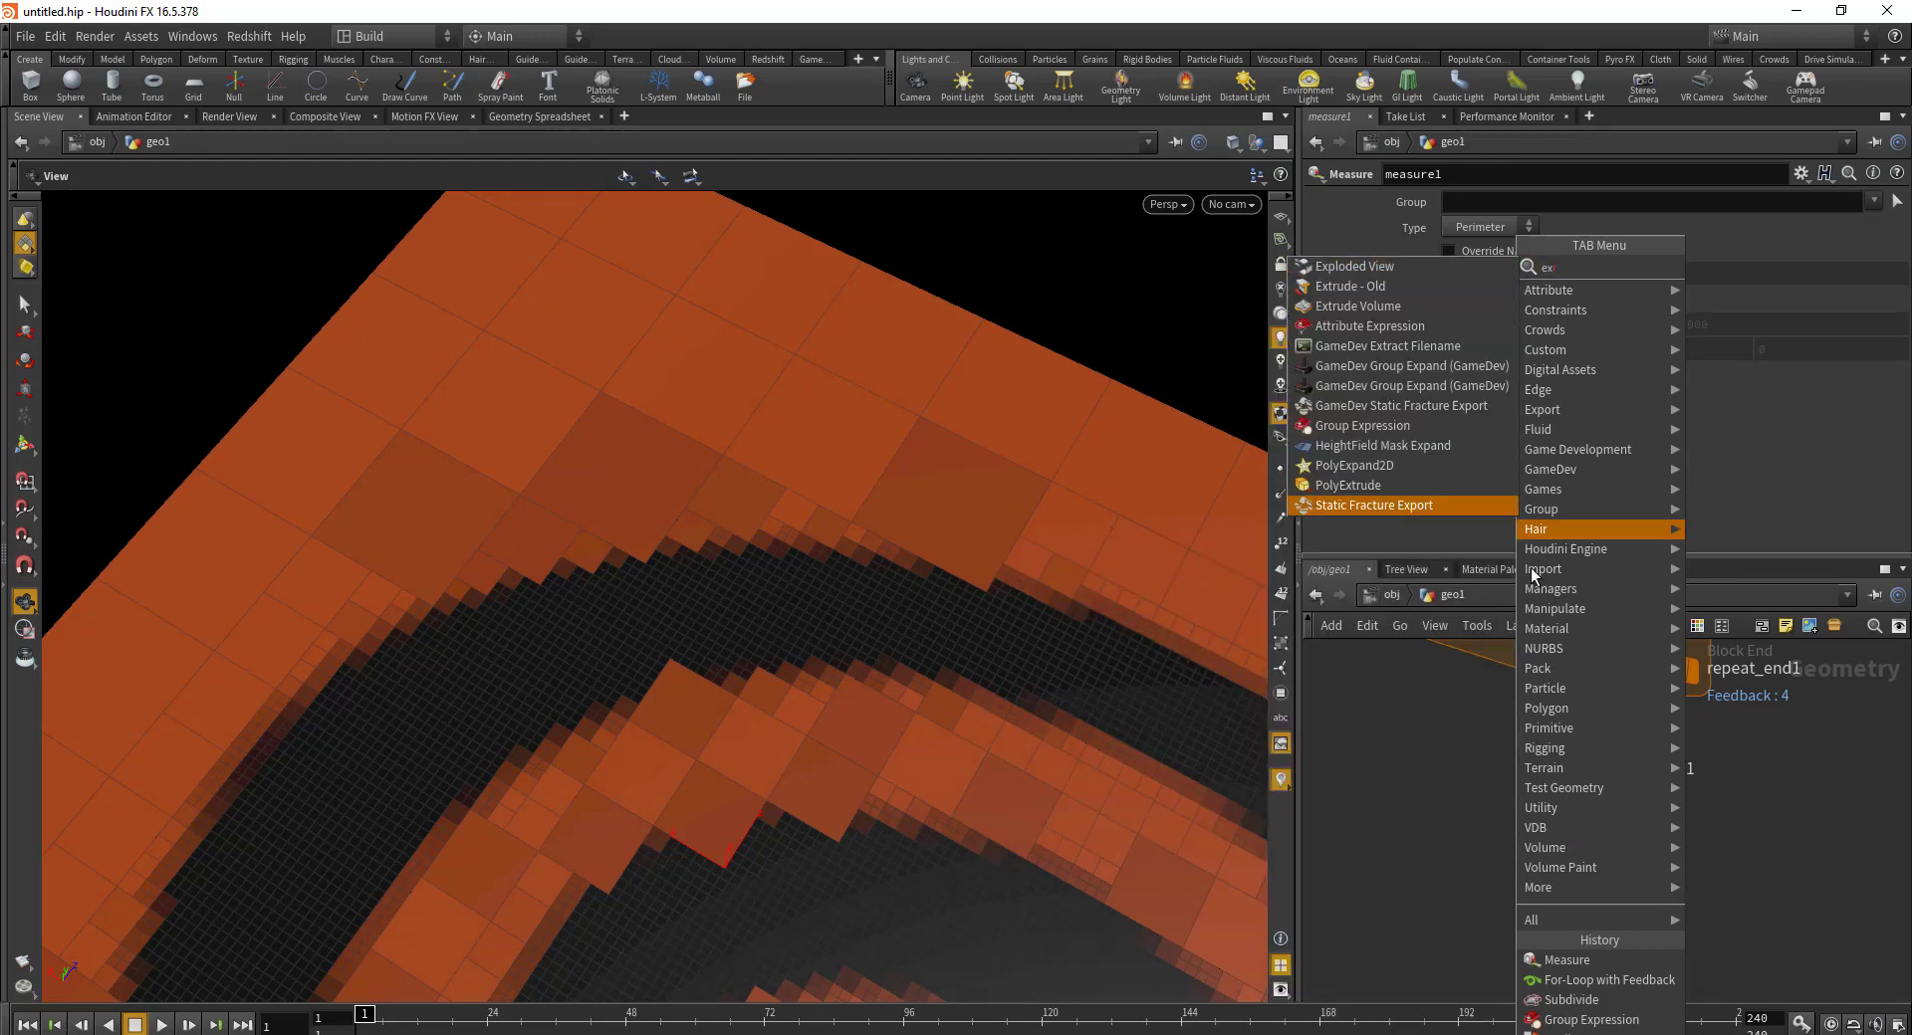
# Step: Place polyextrude1 under measure1, display it, and set Distance to 1
pyautogui.click(1348, 485)
pyautogui.click(1583, 889)
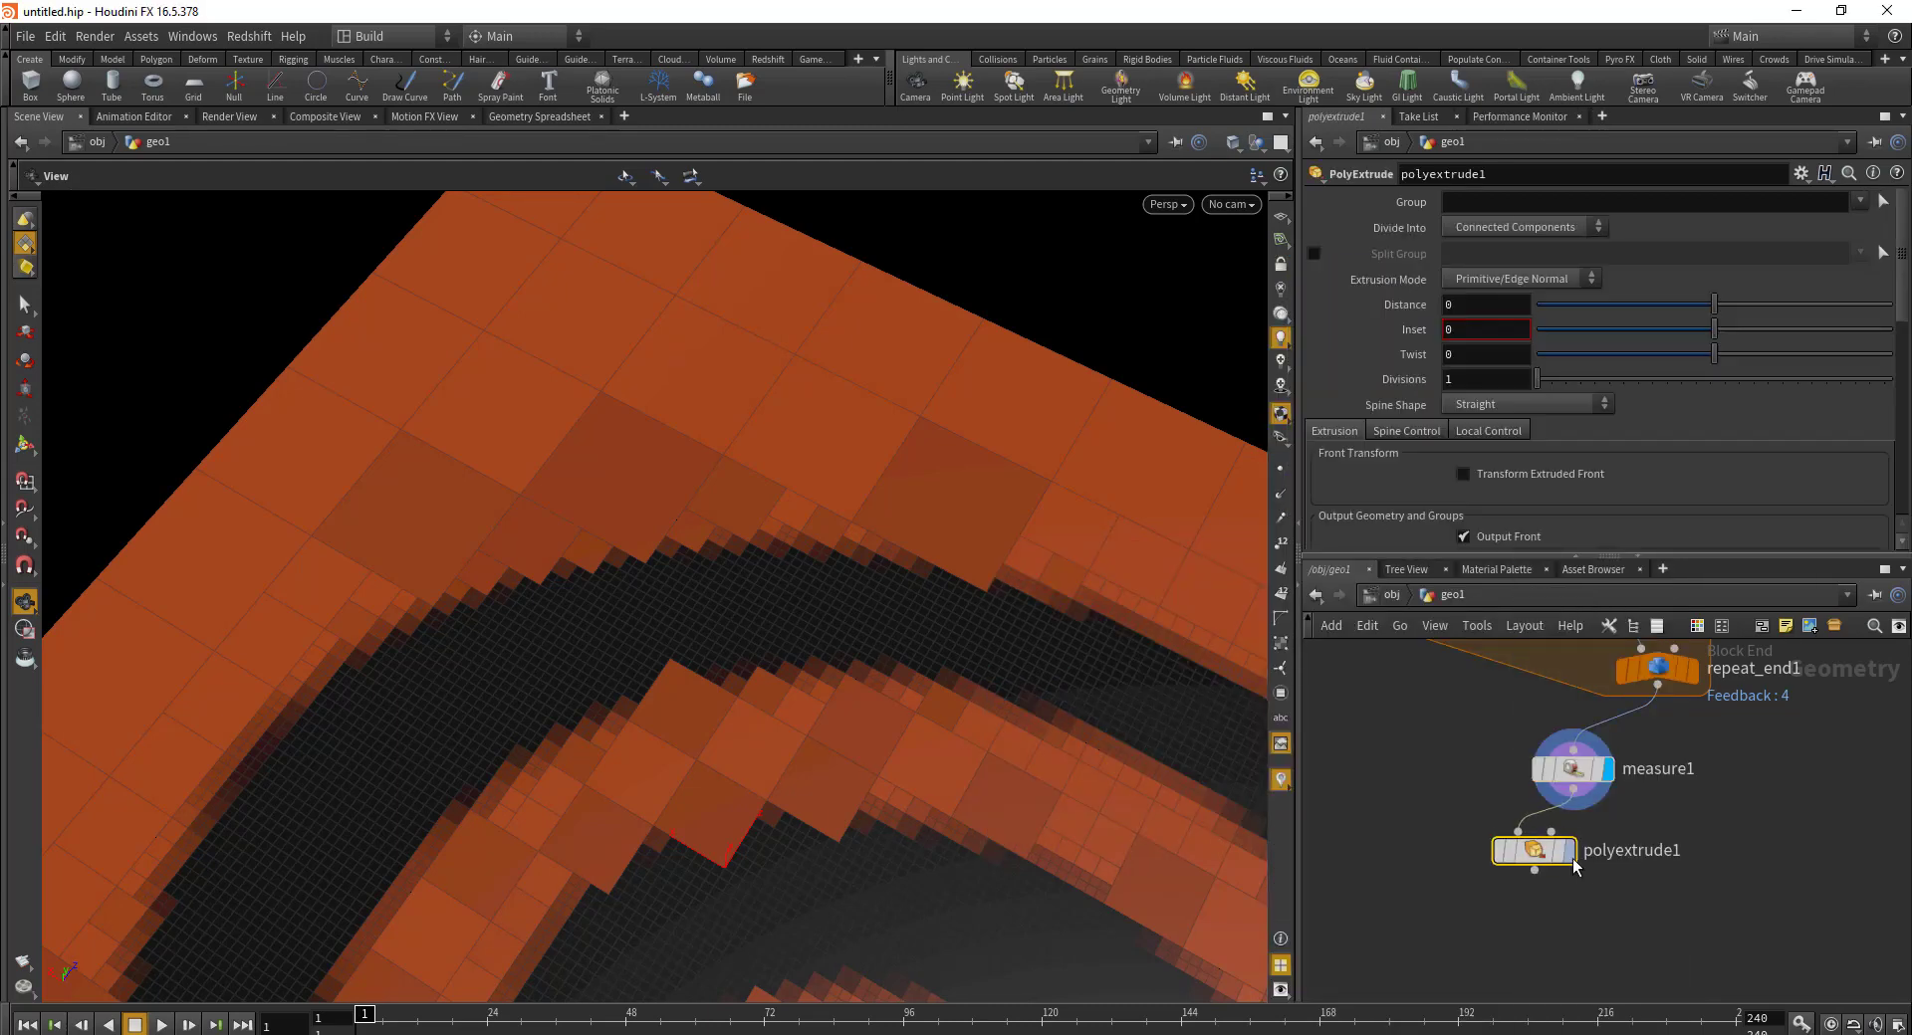
pyautogui.click(1569, 850)
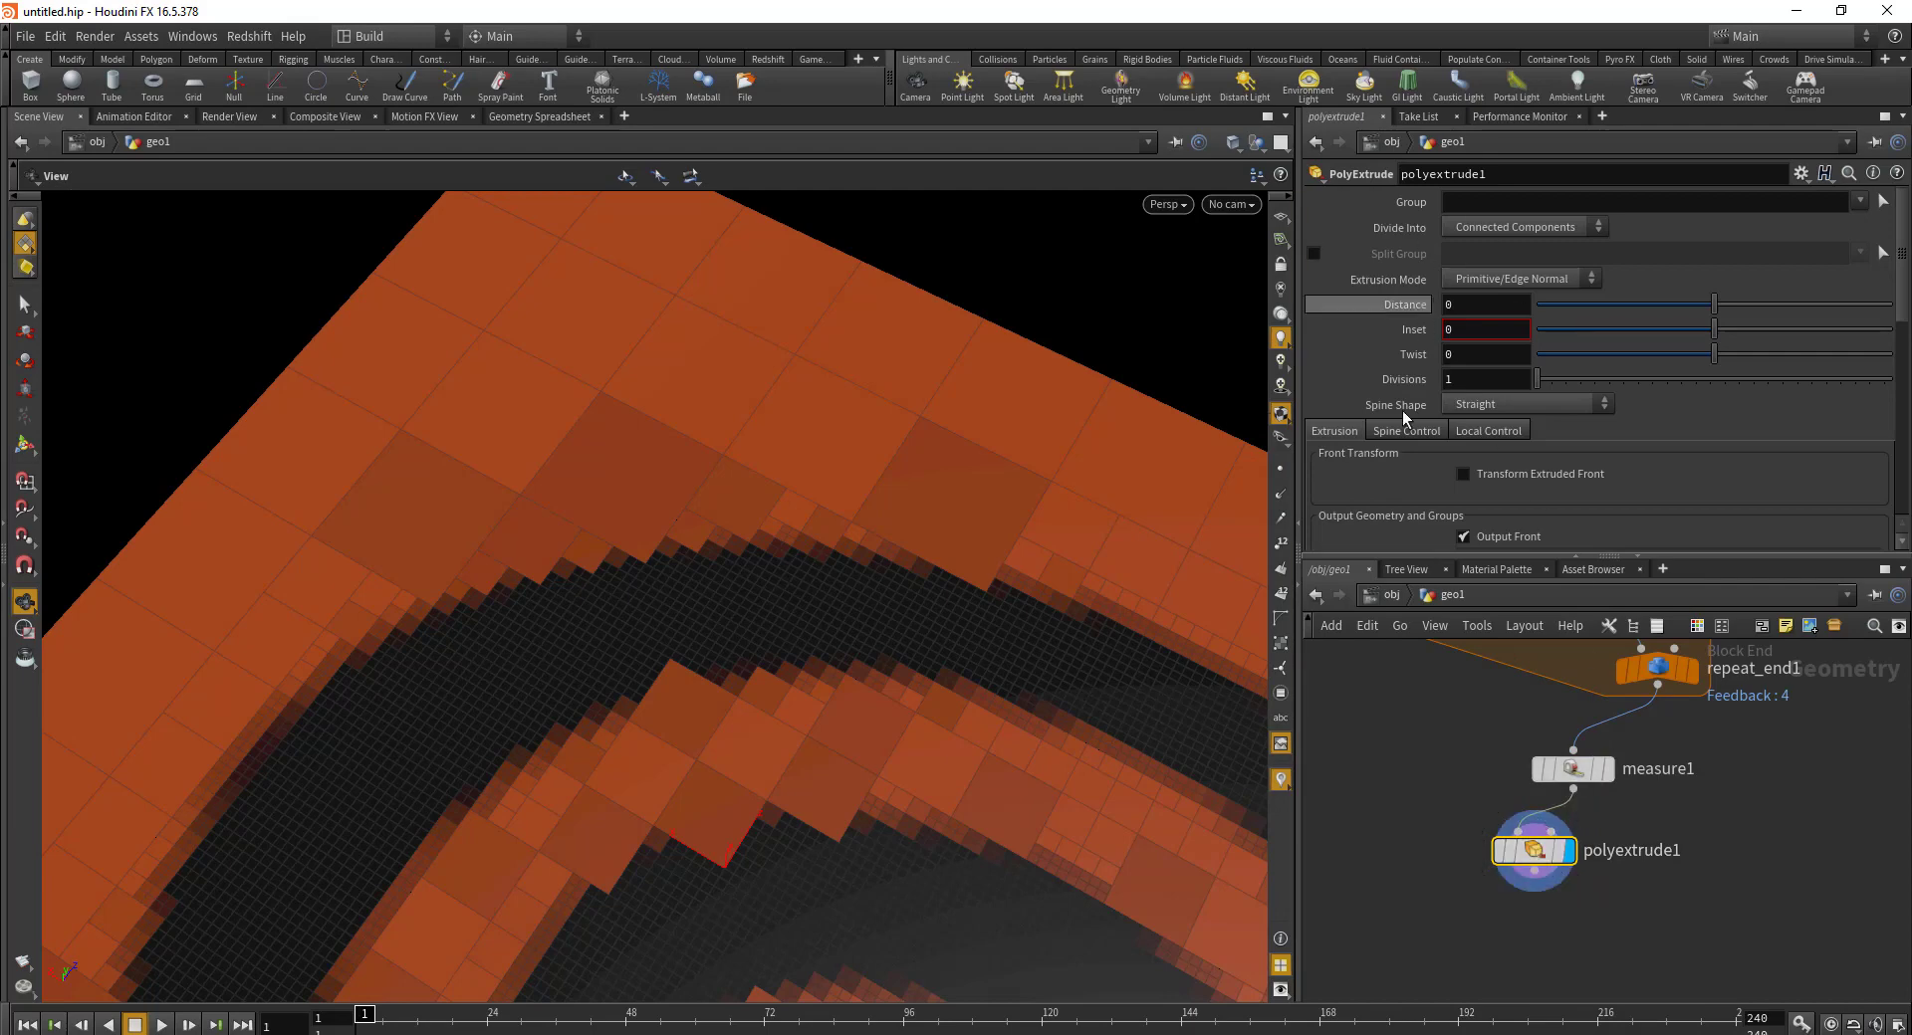
pyautogui.click(1476, 310)
pyautogui.write('1')
pyautogui.press('Return')
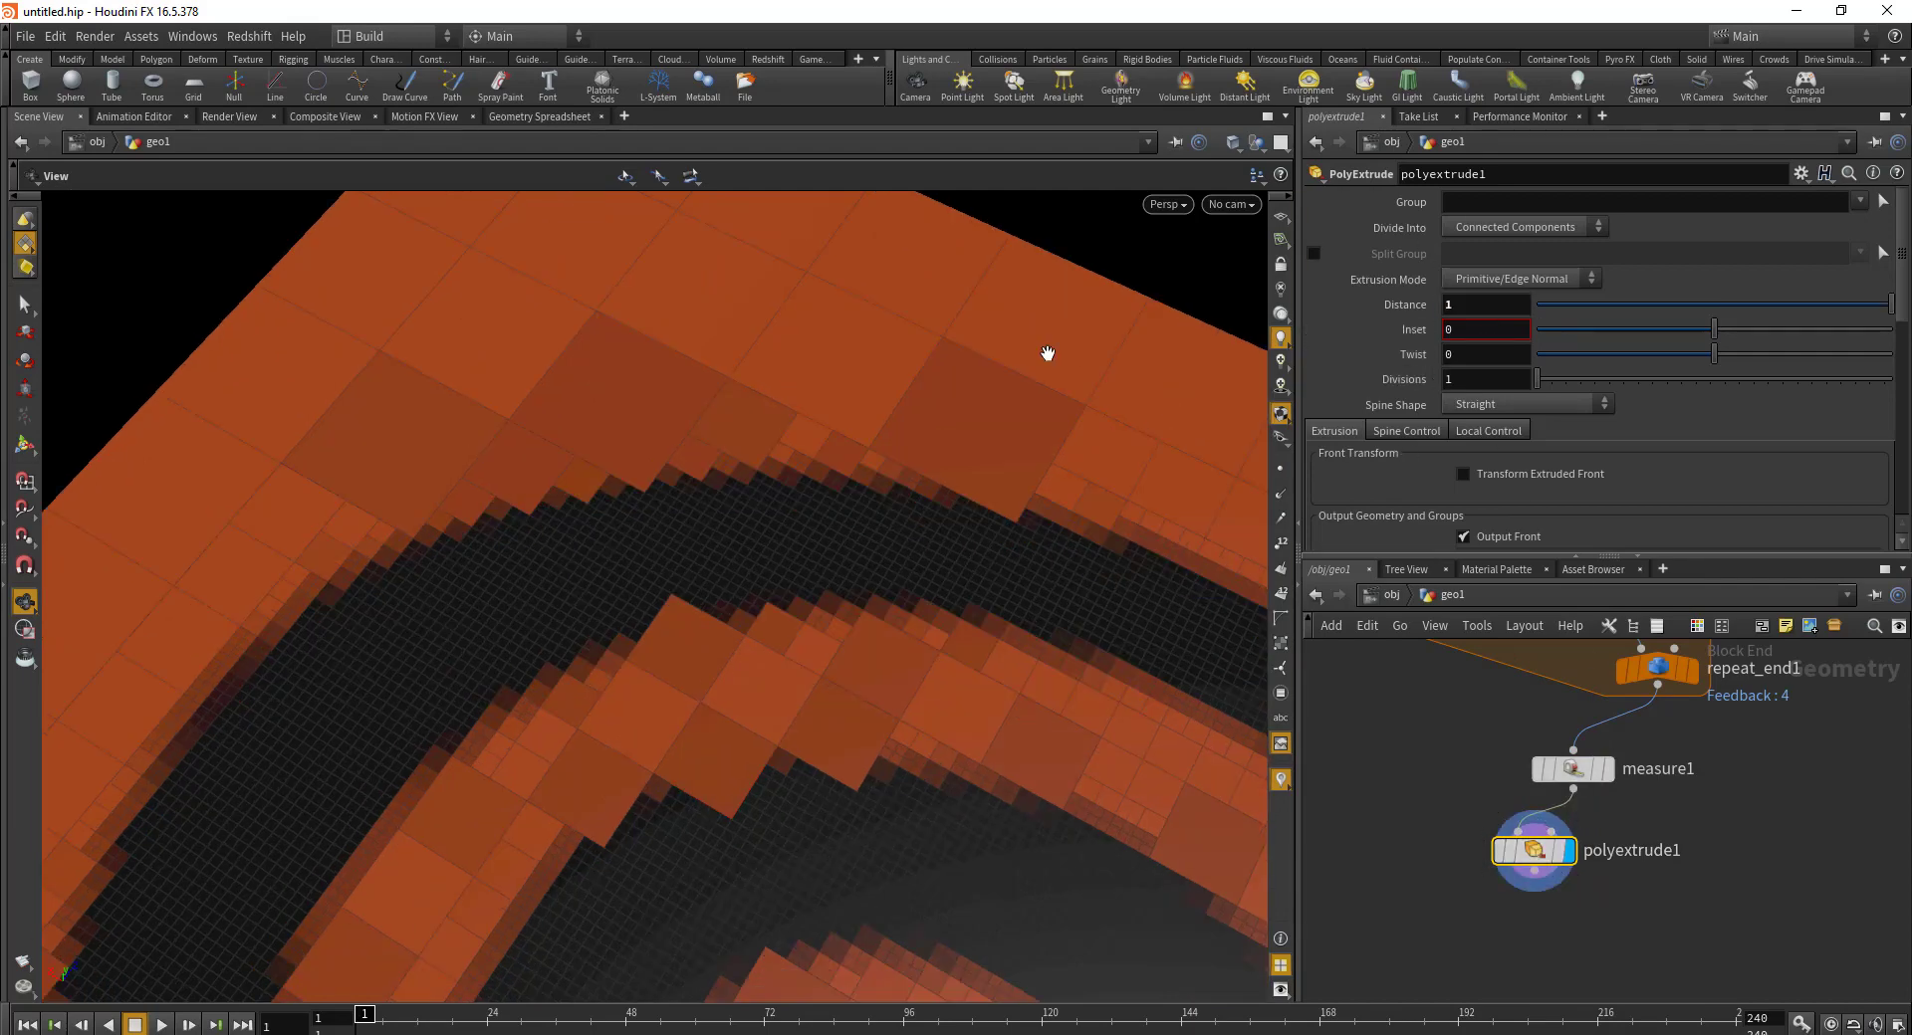
# Step: Extrude faces as Individual Elements, with Distance Scale driven by zscale
pyautogui.click(1507, 227)
pyautogui.click(1515, 247)
pyautogui.moveTo(908, 602); pyautogui.dragTo(917, 554)
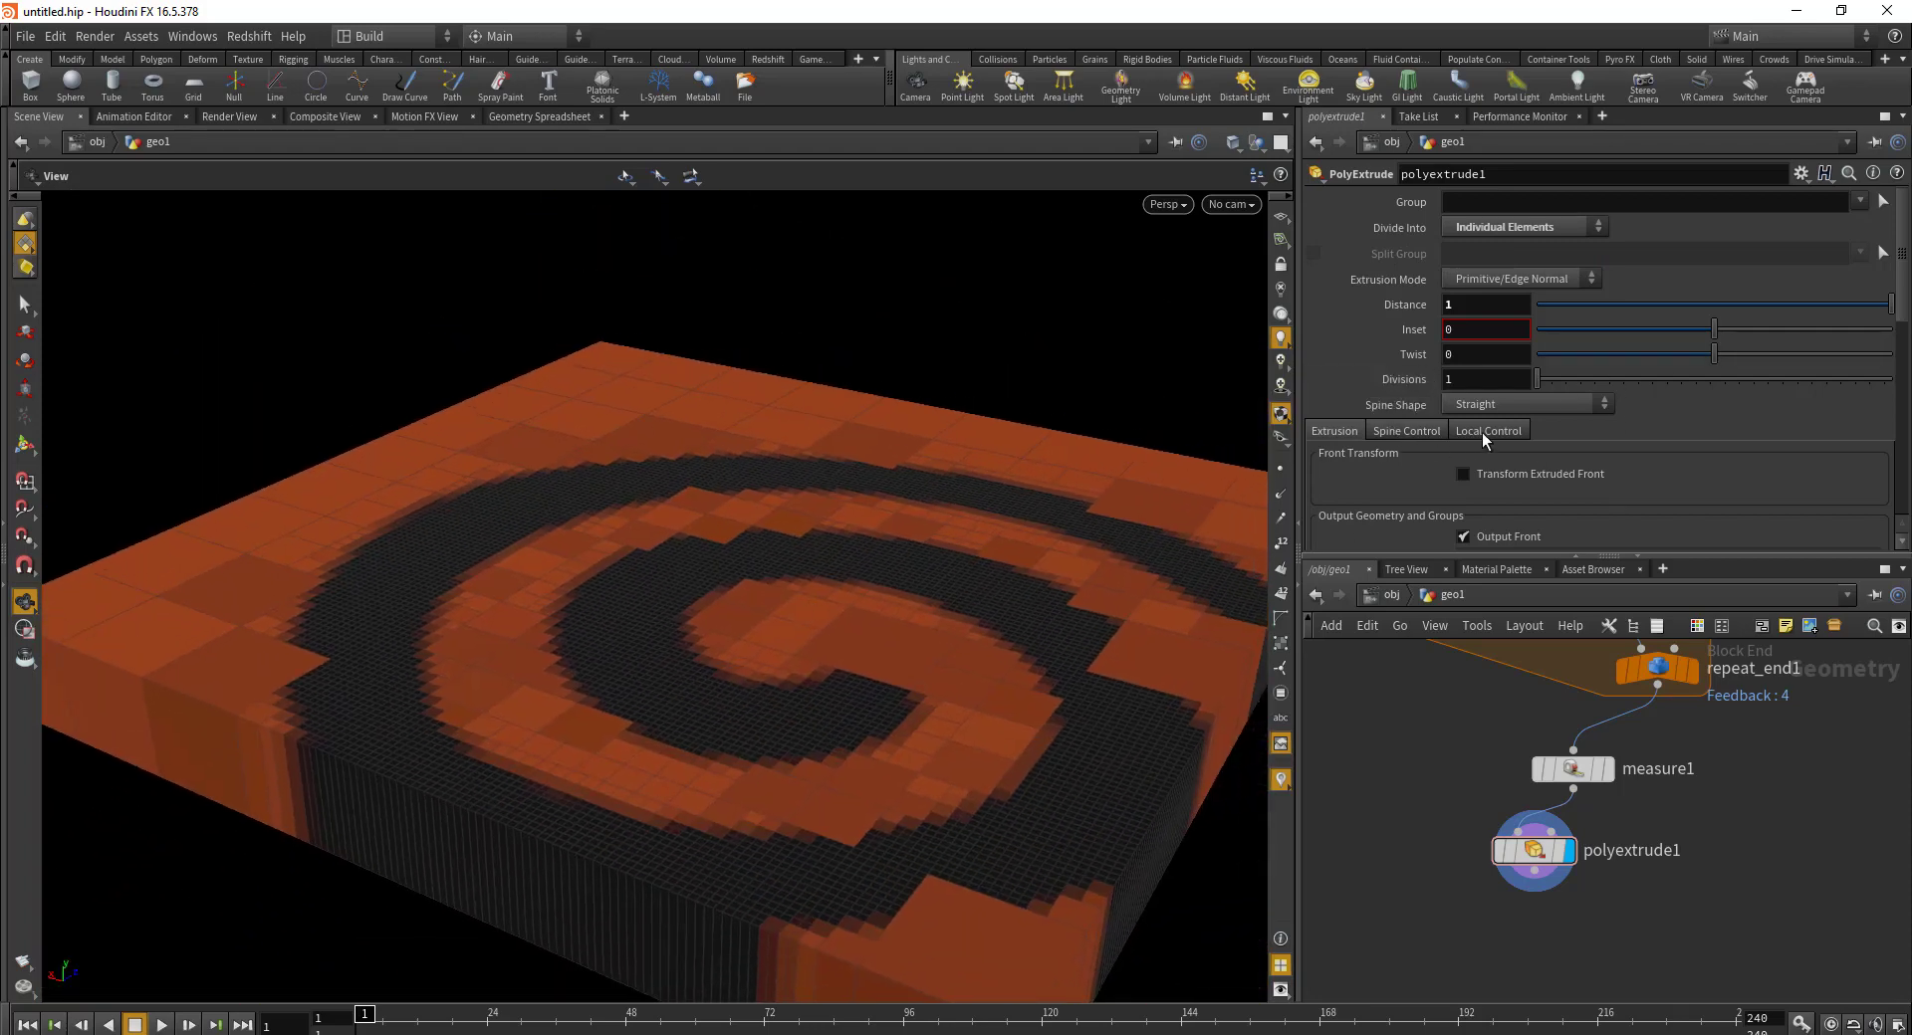
pyautogui.click(1482, 434)
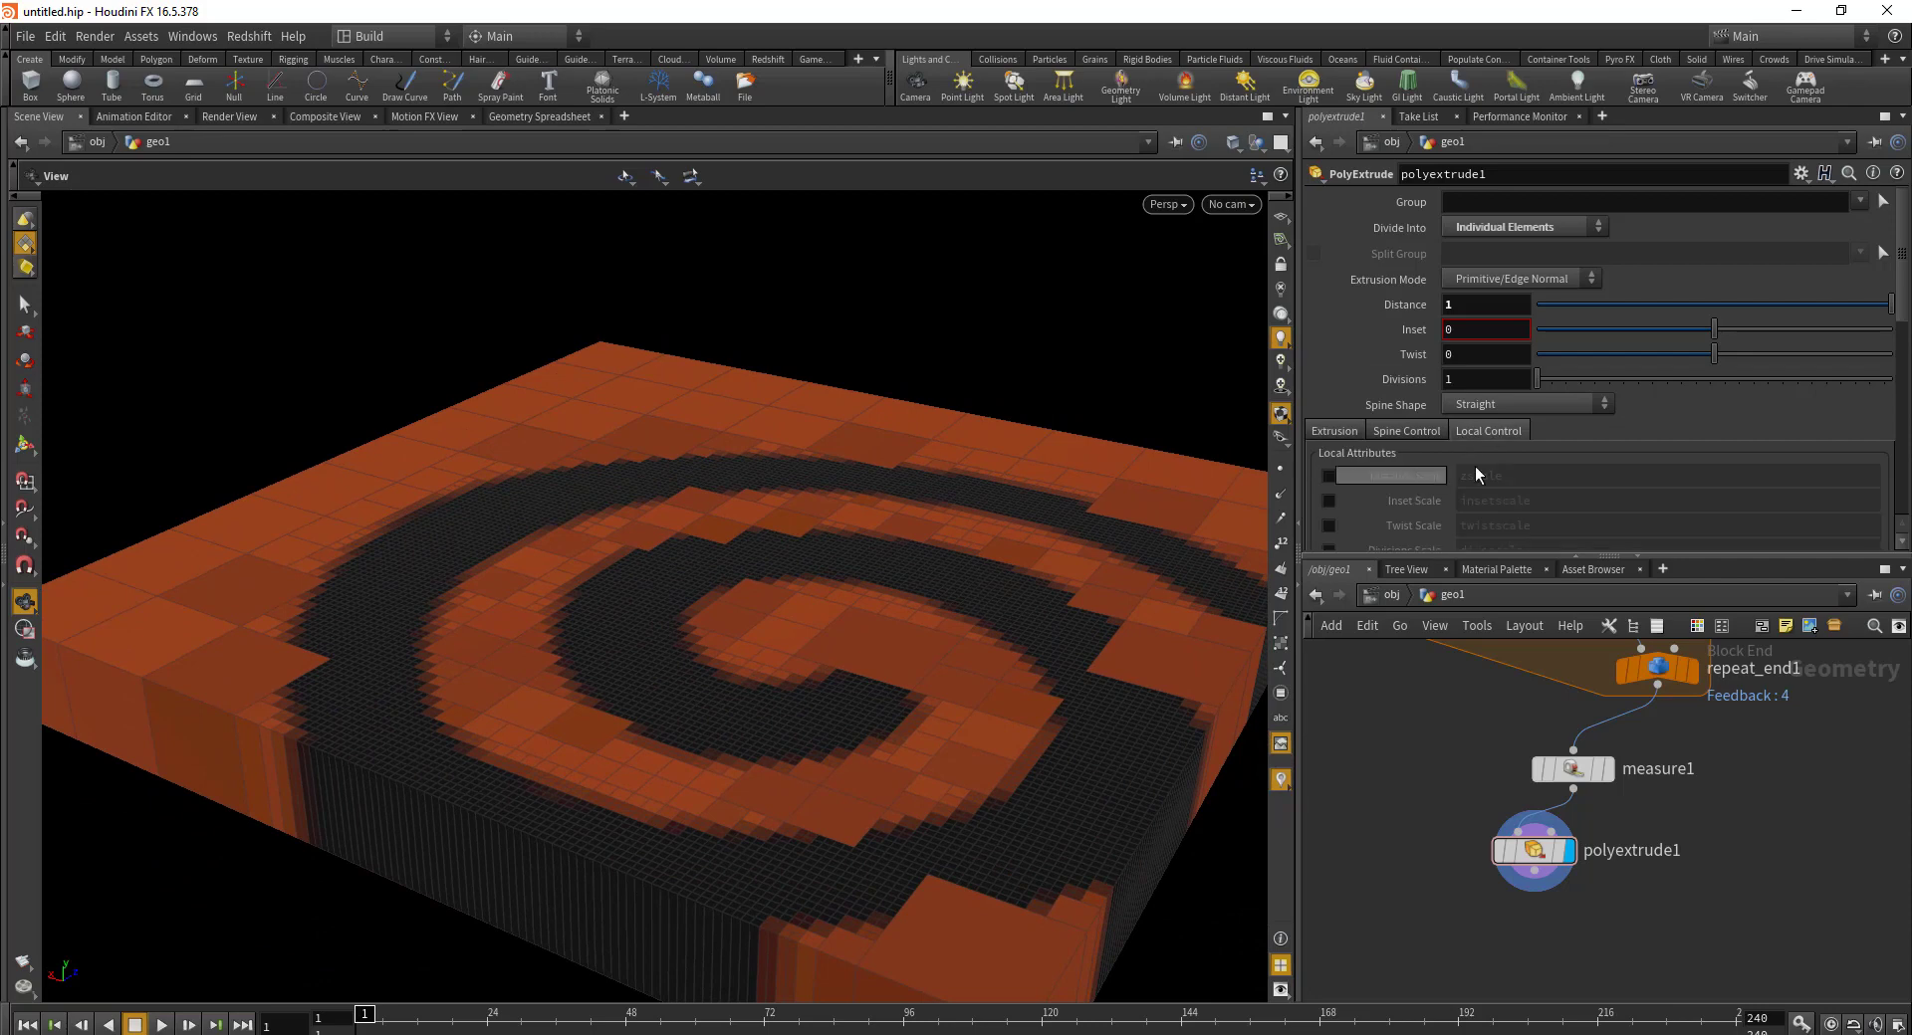
pyautogui.click(1328, 476)
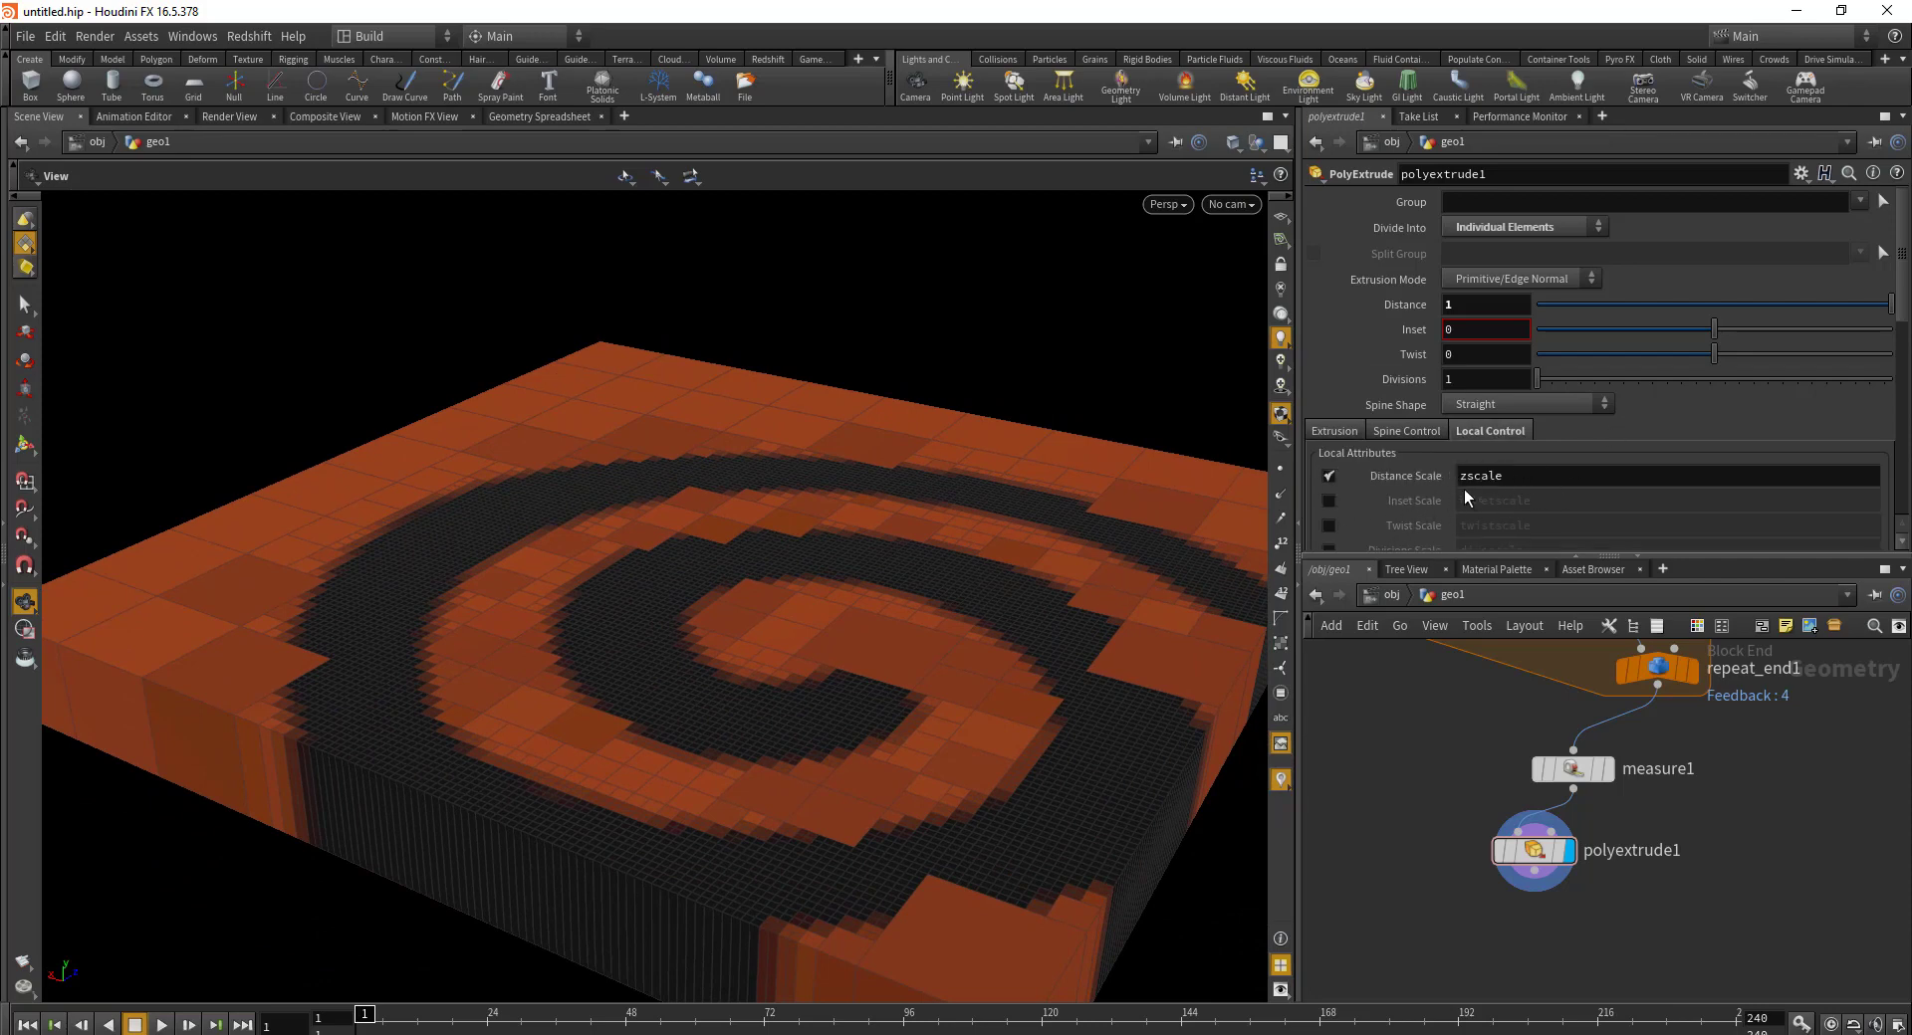
pyautogui.moveTo(1574, 889); pyautogui.dragTo(1585, 966)
# Step: Insert an Attribute Wrangle between measure1 and polyextrude1, running over Primitives
pyautogui.press('Tab')
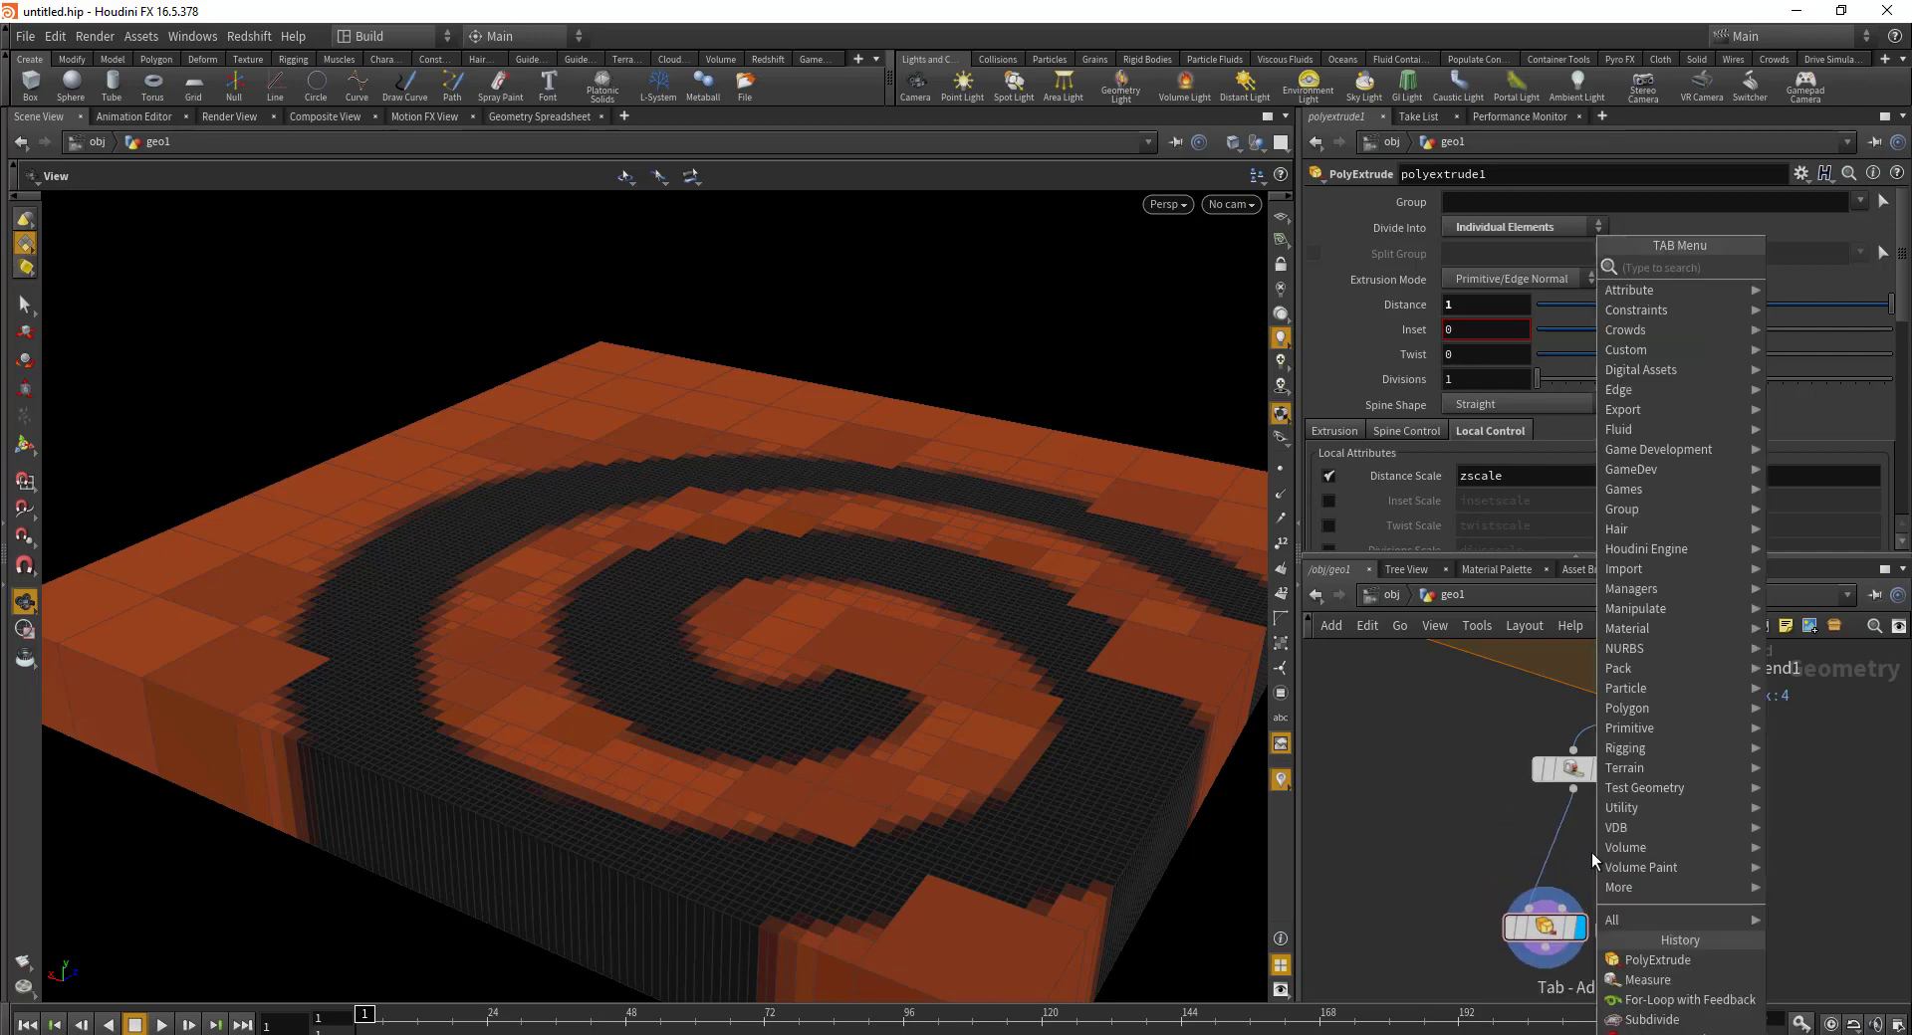
pyautogui.write('wrangle')
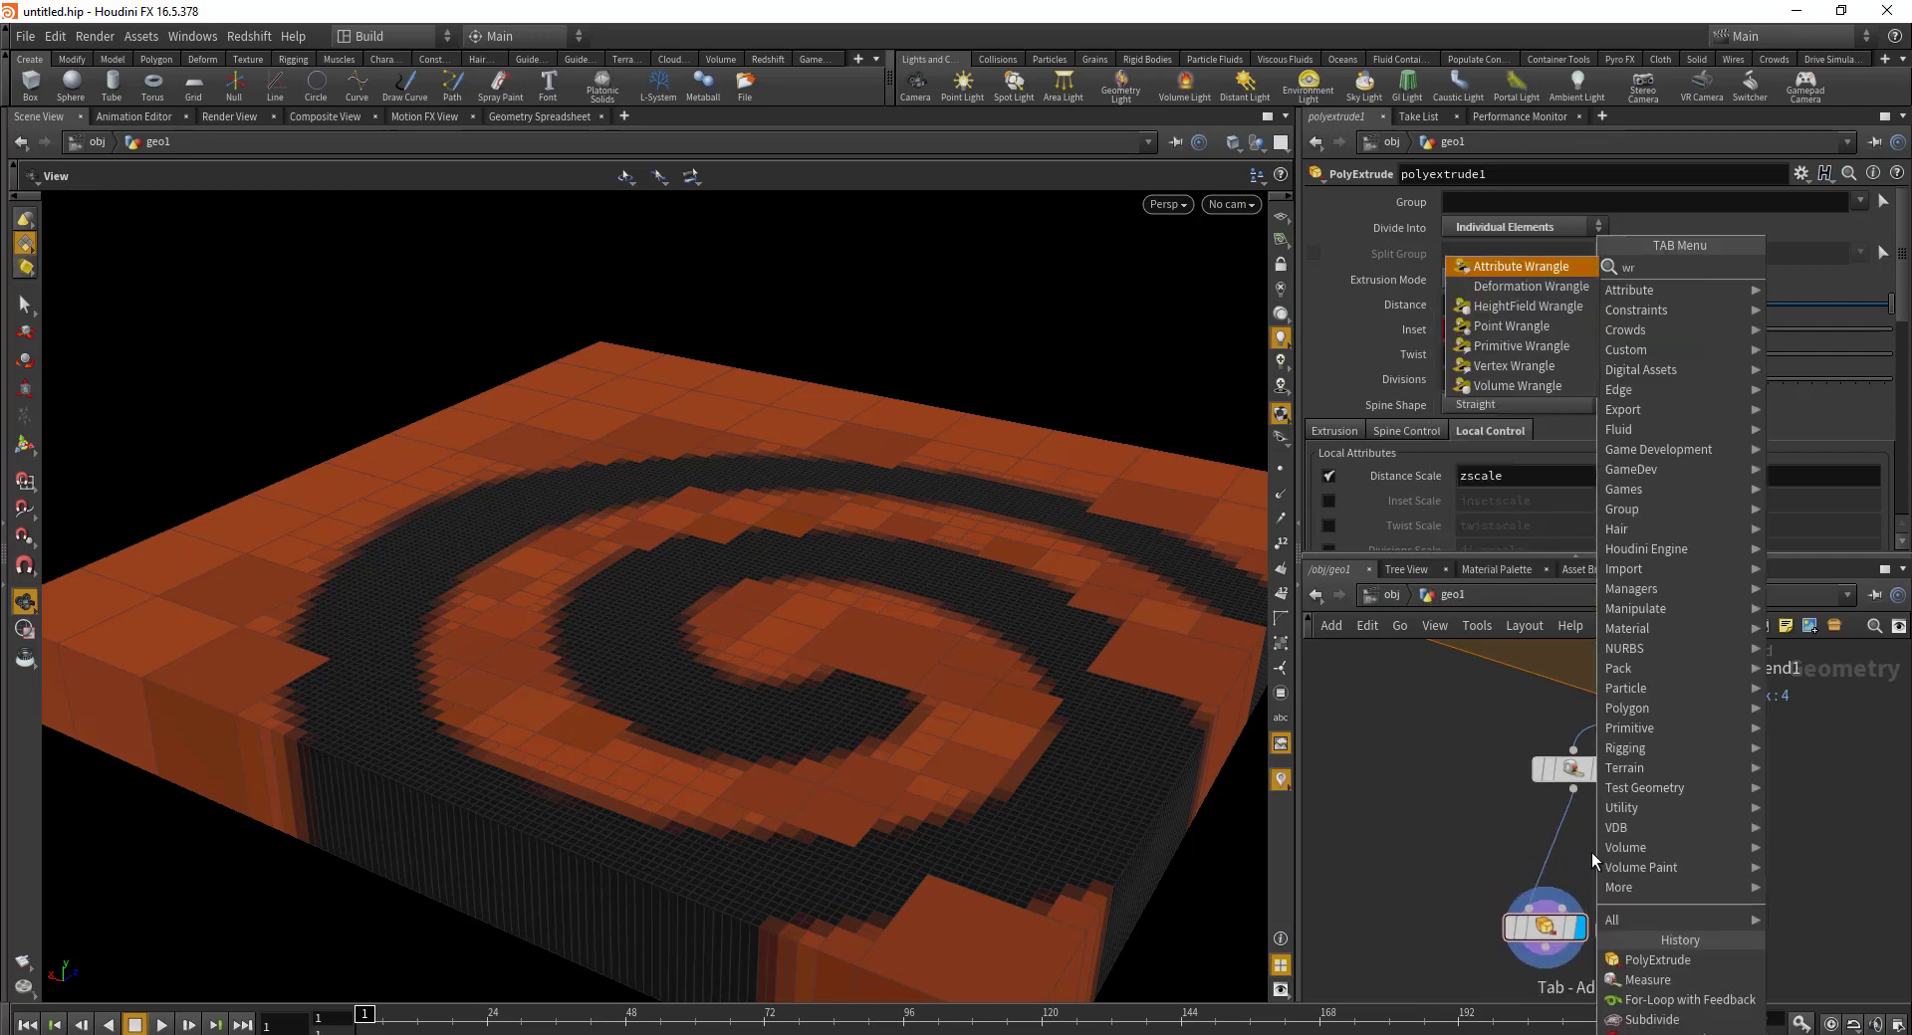
pyautogui.press('Return')
pyautogui.click(1611, 856)
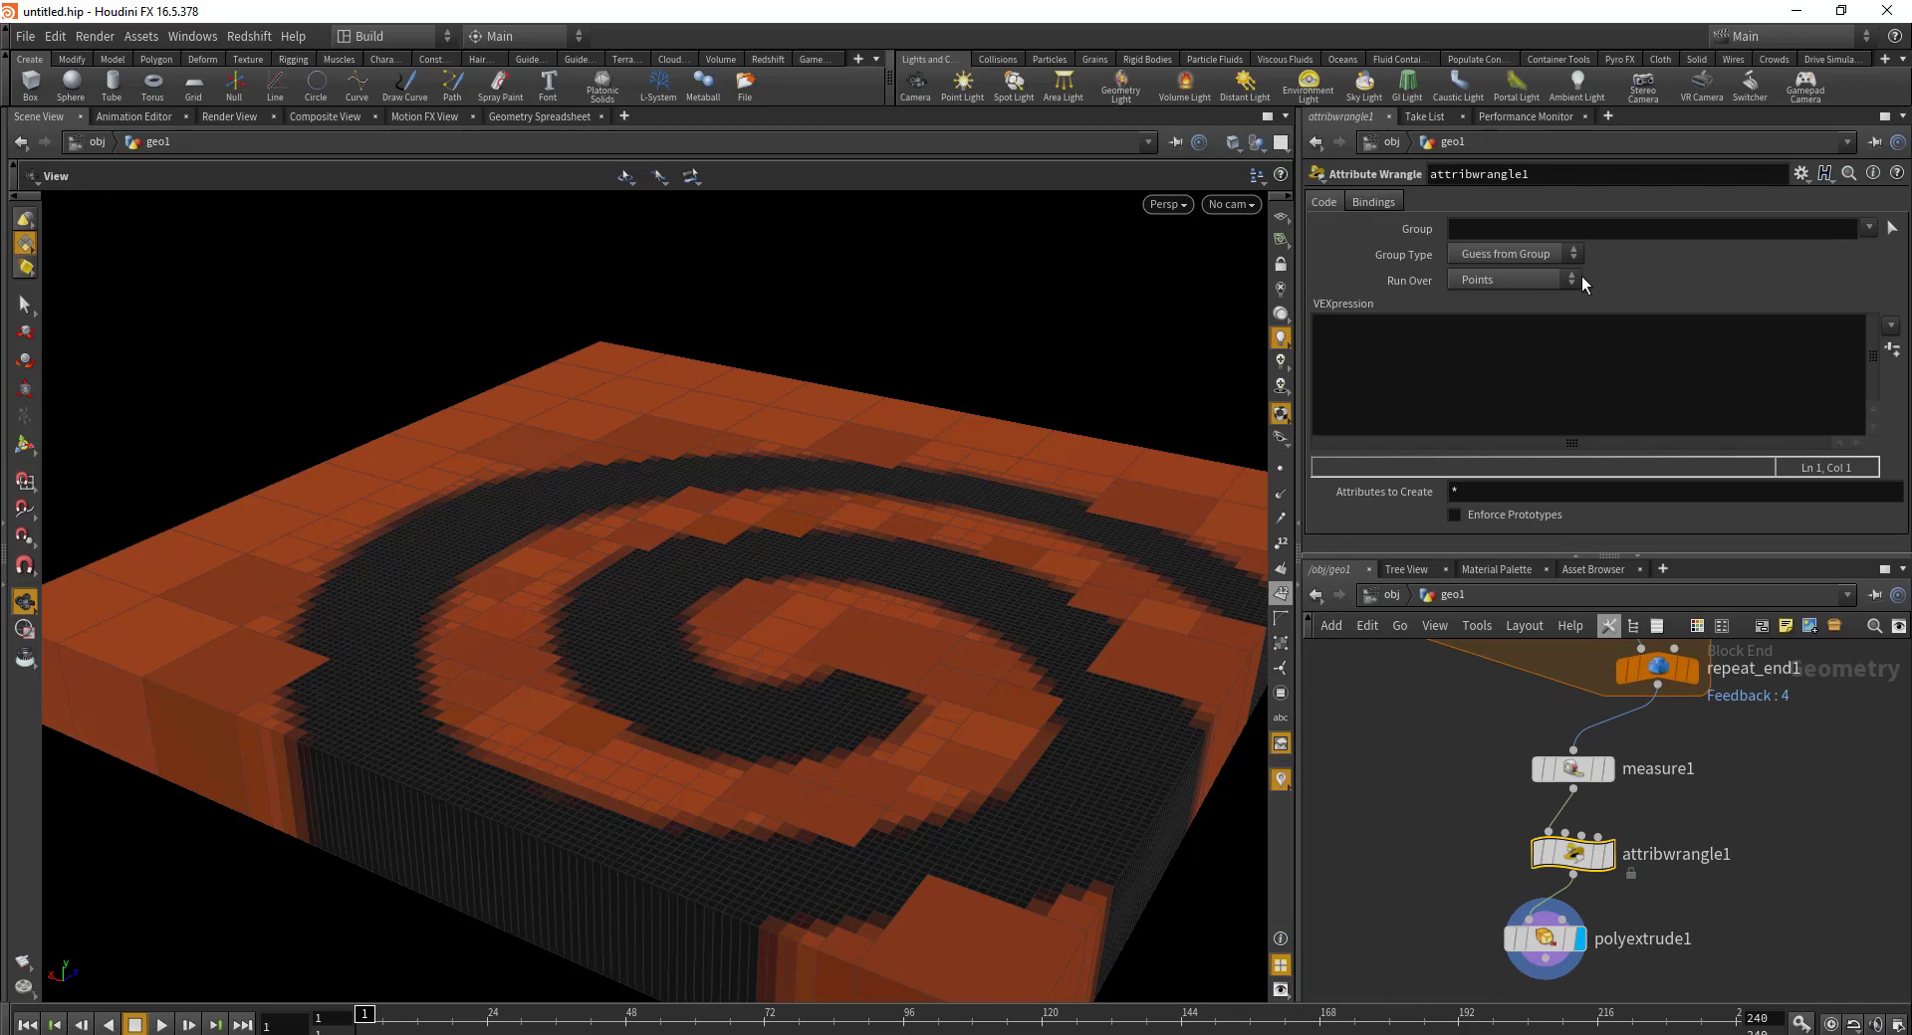
pyautogui.click(1525, 285)
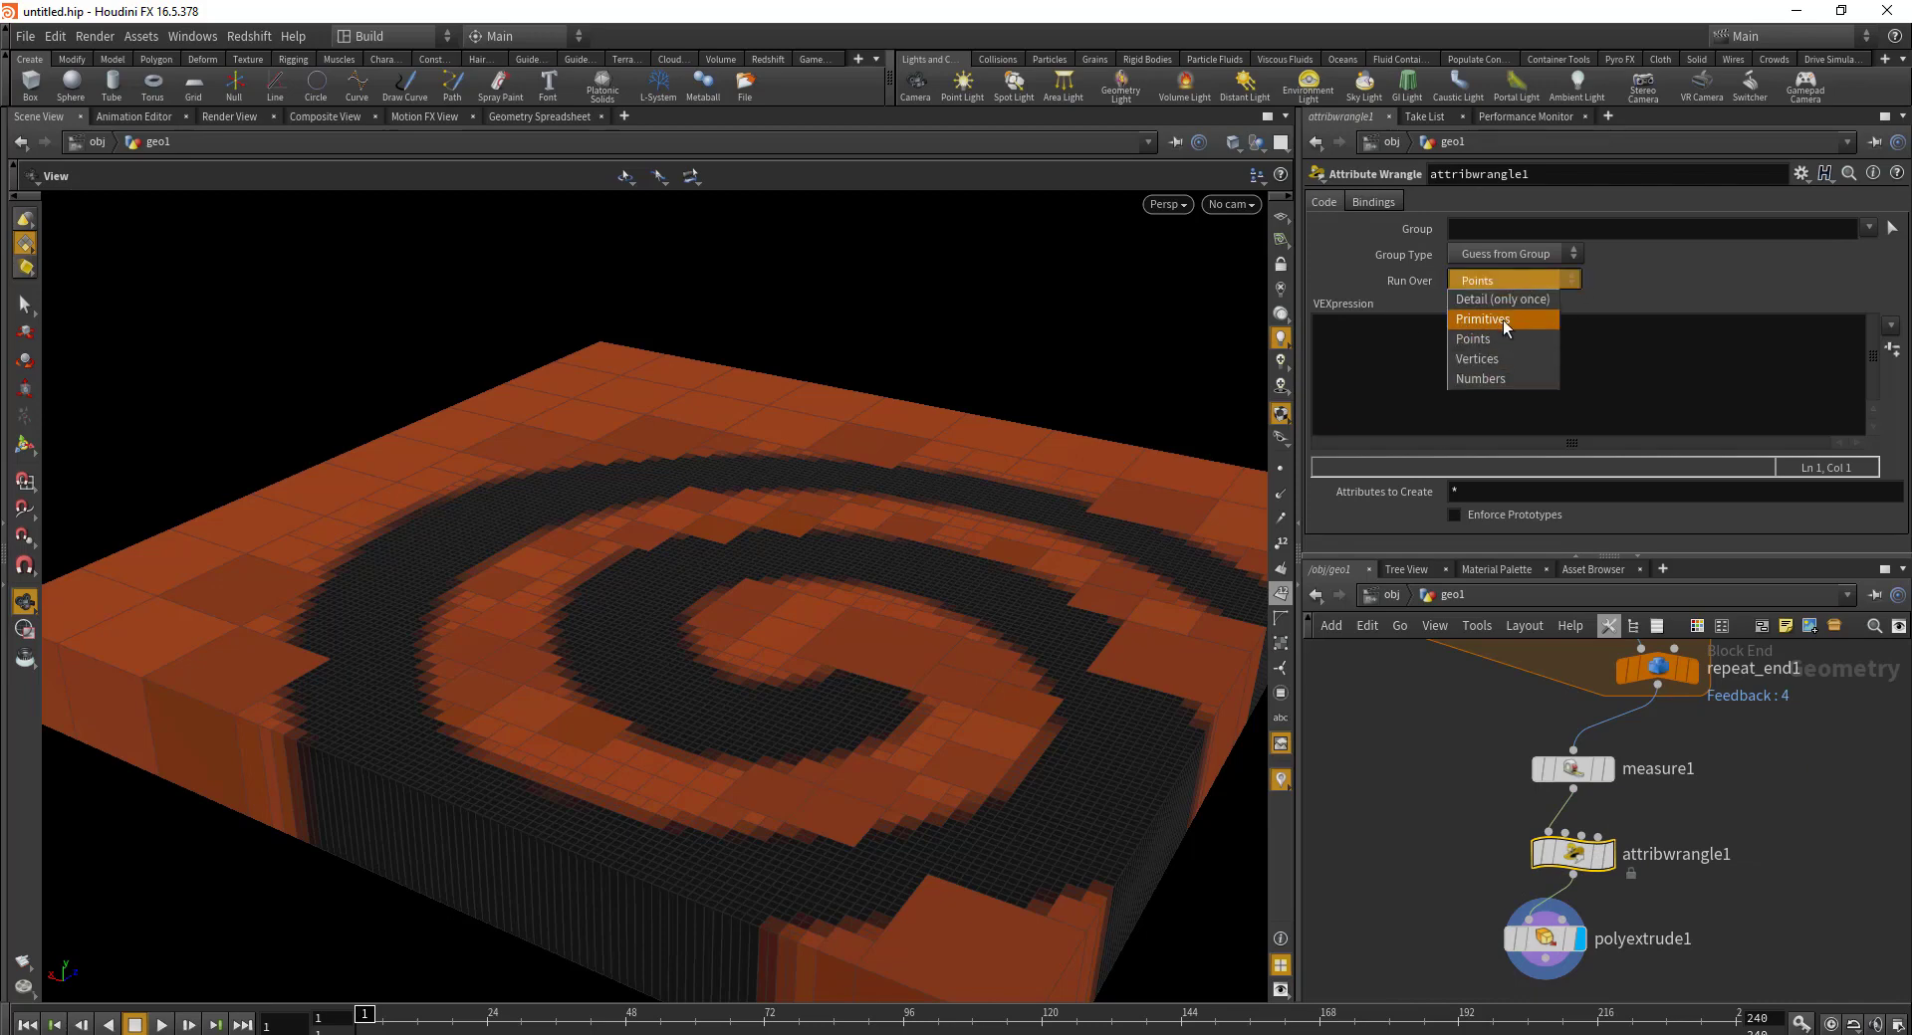
pyautogui.click(1503, 321)
pyautogui.click(1483, 398)
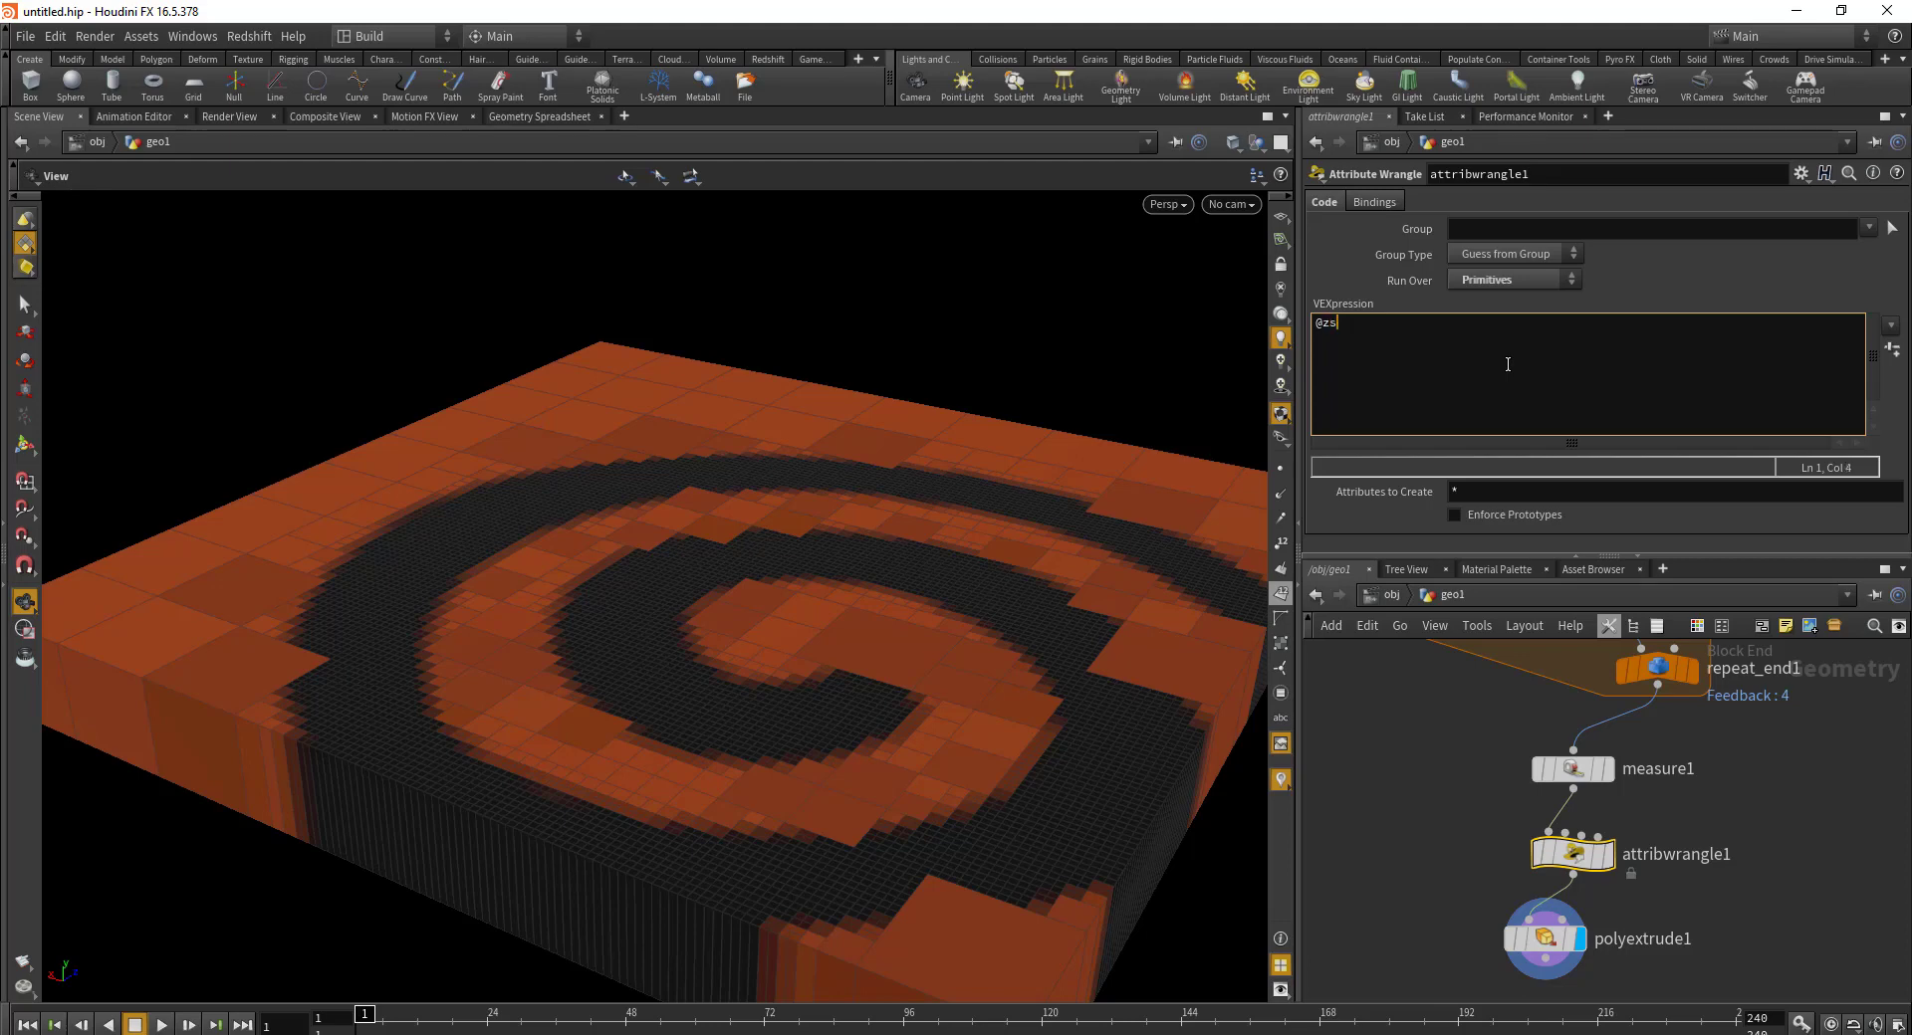
pyautogui.write('@zscale = ')
pyautogui.write('rand')
pyautogui.write('()')
pyautogui.write('@p')
pyautogui.write('tnum);')
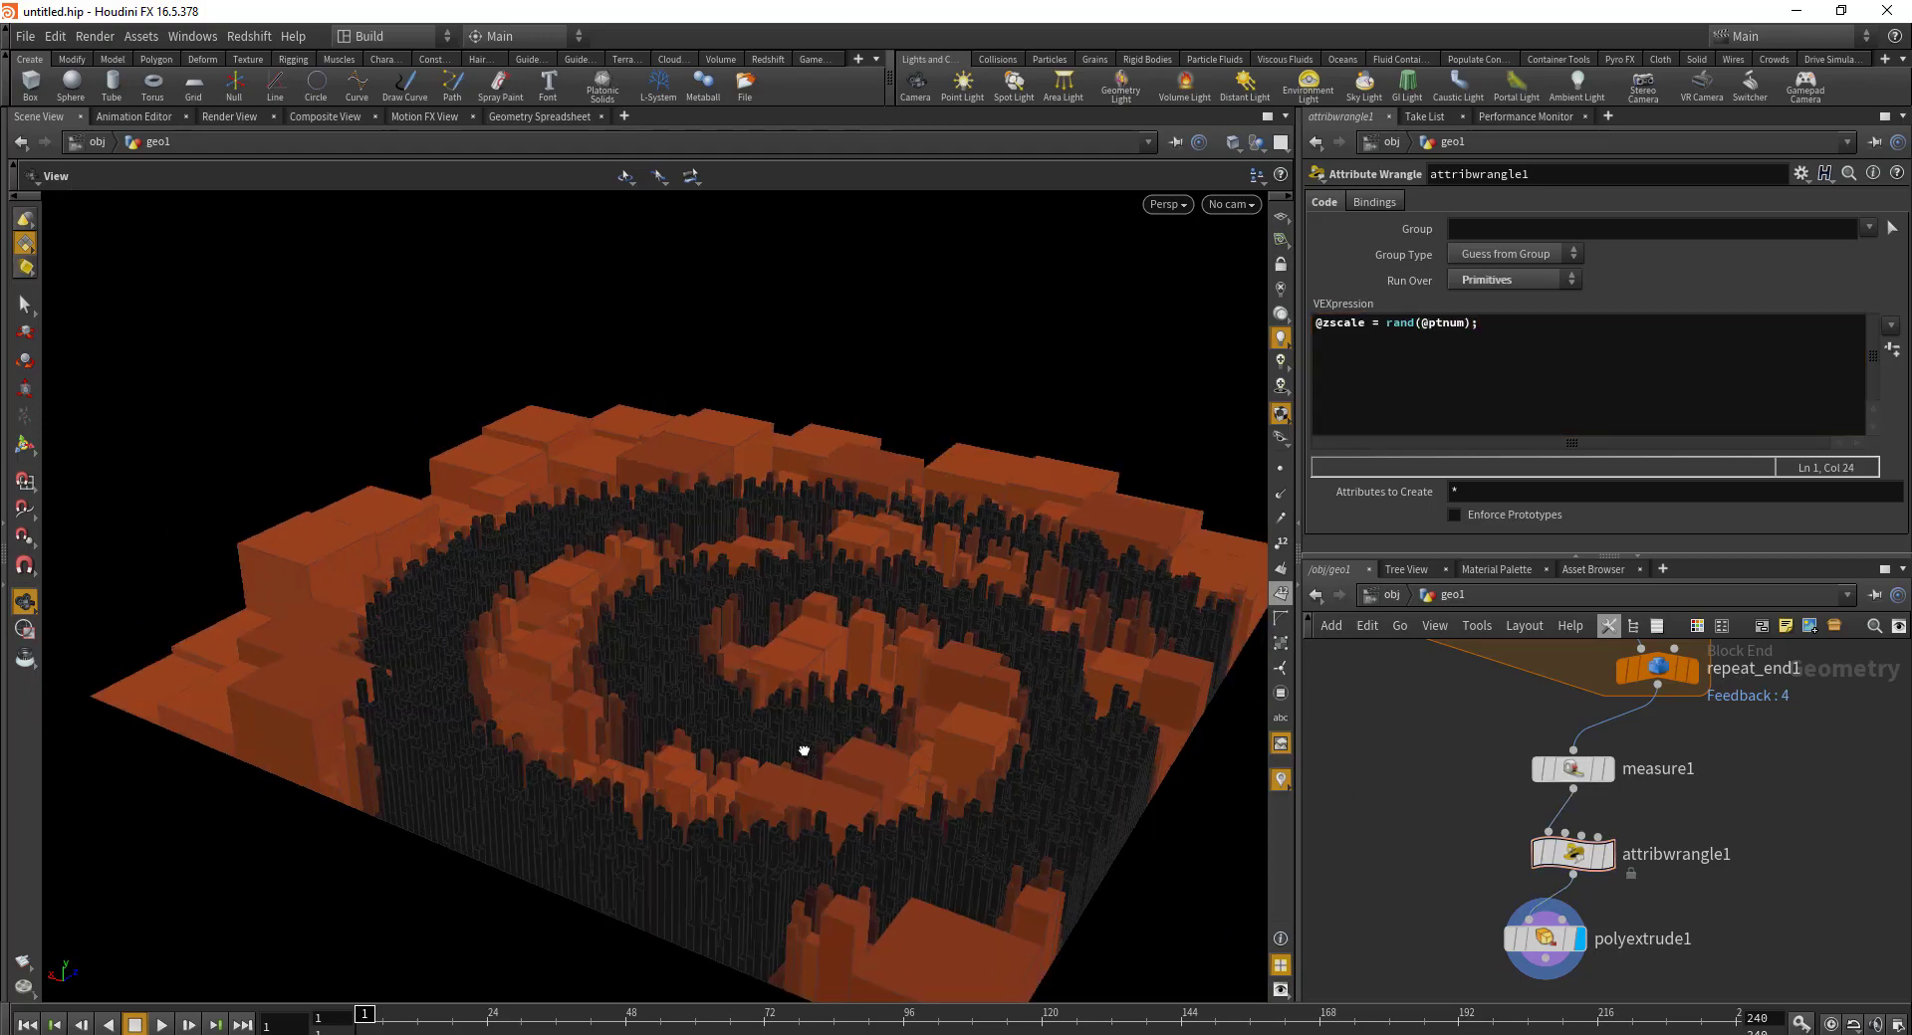
pyautogui.moveTo(804, 751); pyautogui.dragTo(782, 711)
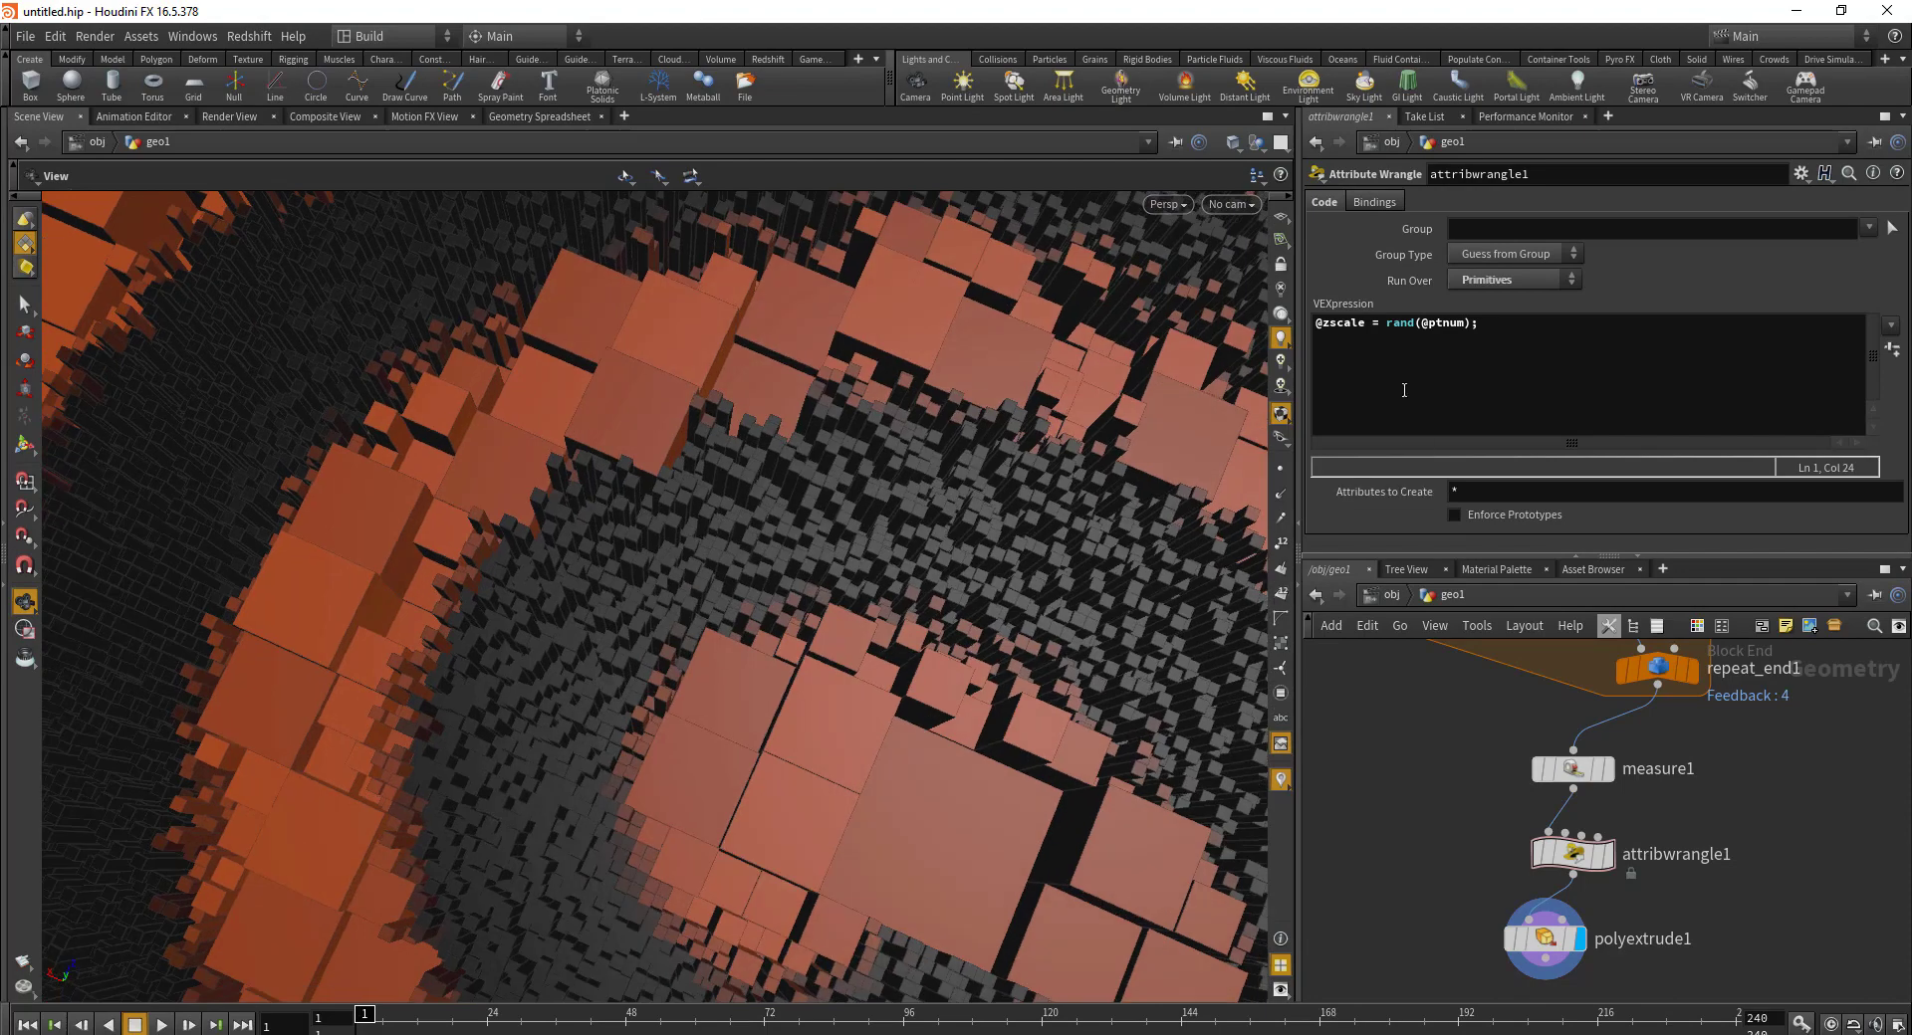
pyautogui.click(1526, 329)
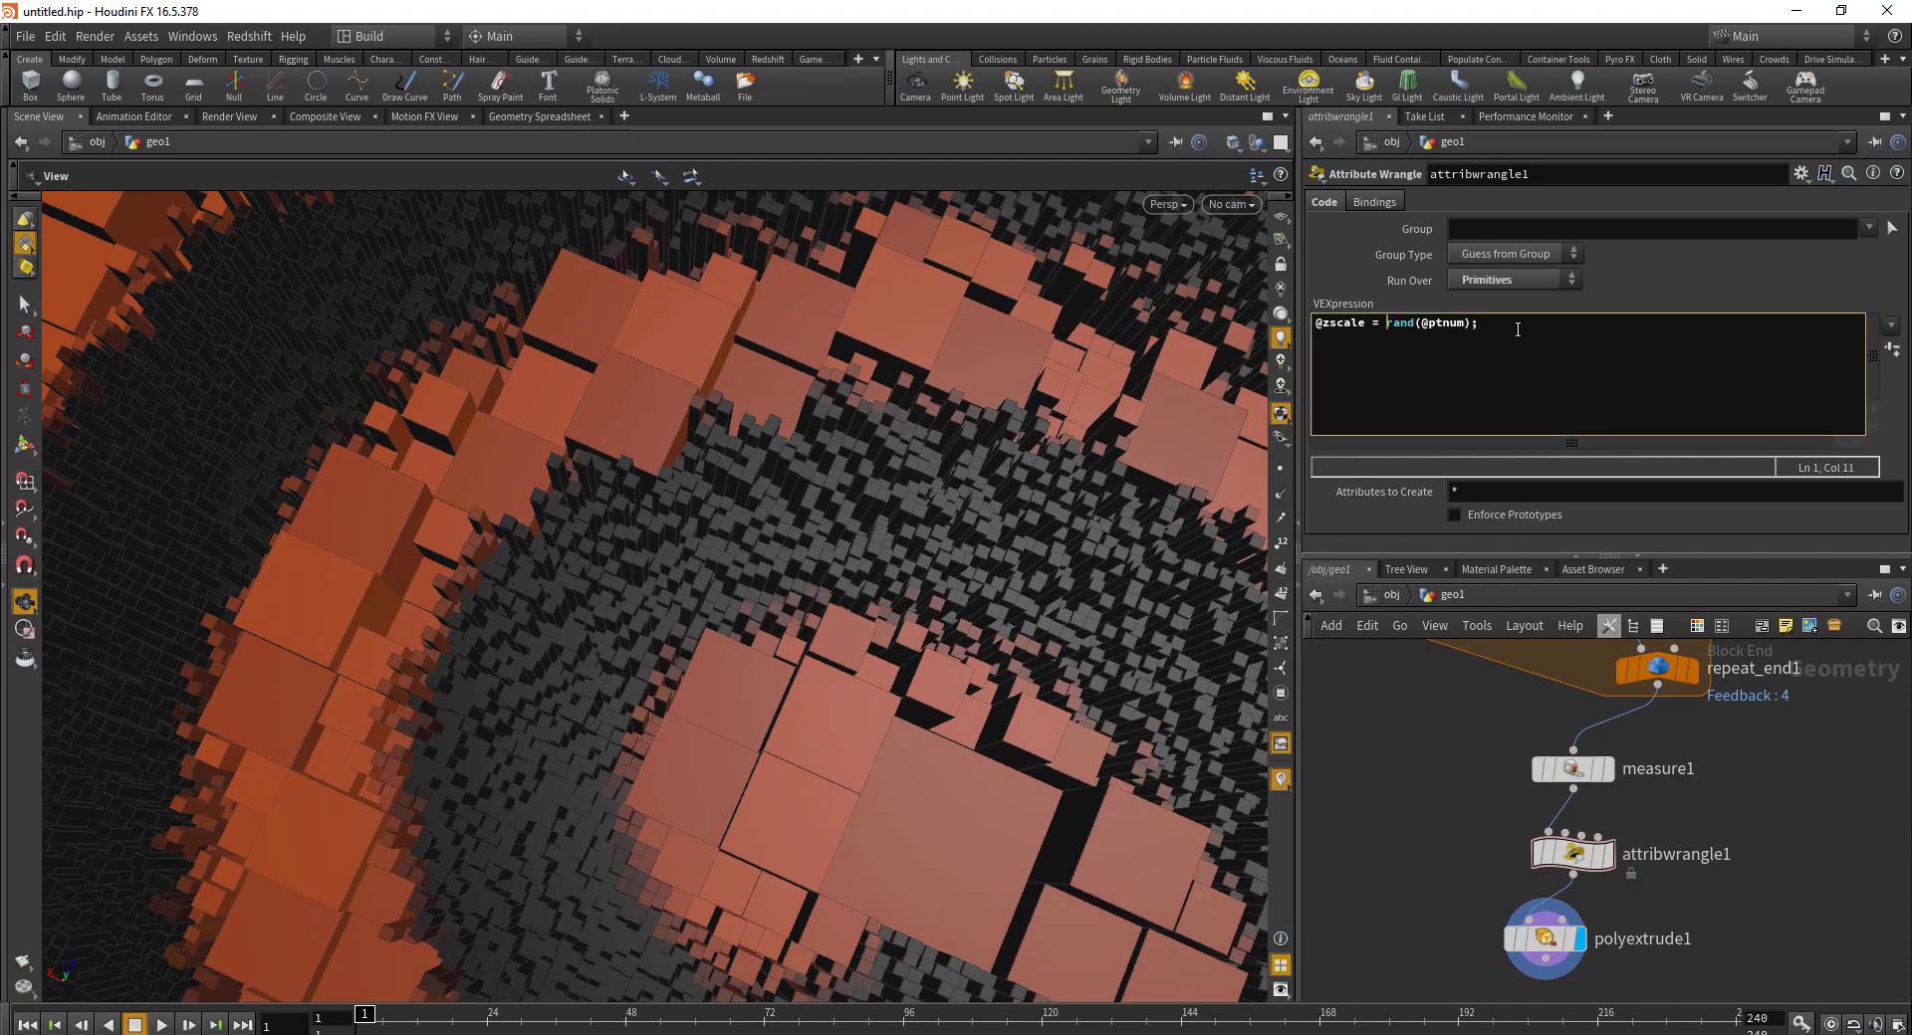
pyautogui.write('(')
pyautogui.write('fit01')
pyautogui.press('h')
pyautogui.moveTo(871, 435); pyautogui.dragTo(756, 578)
pyautogui.click(1616, 299)
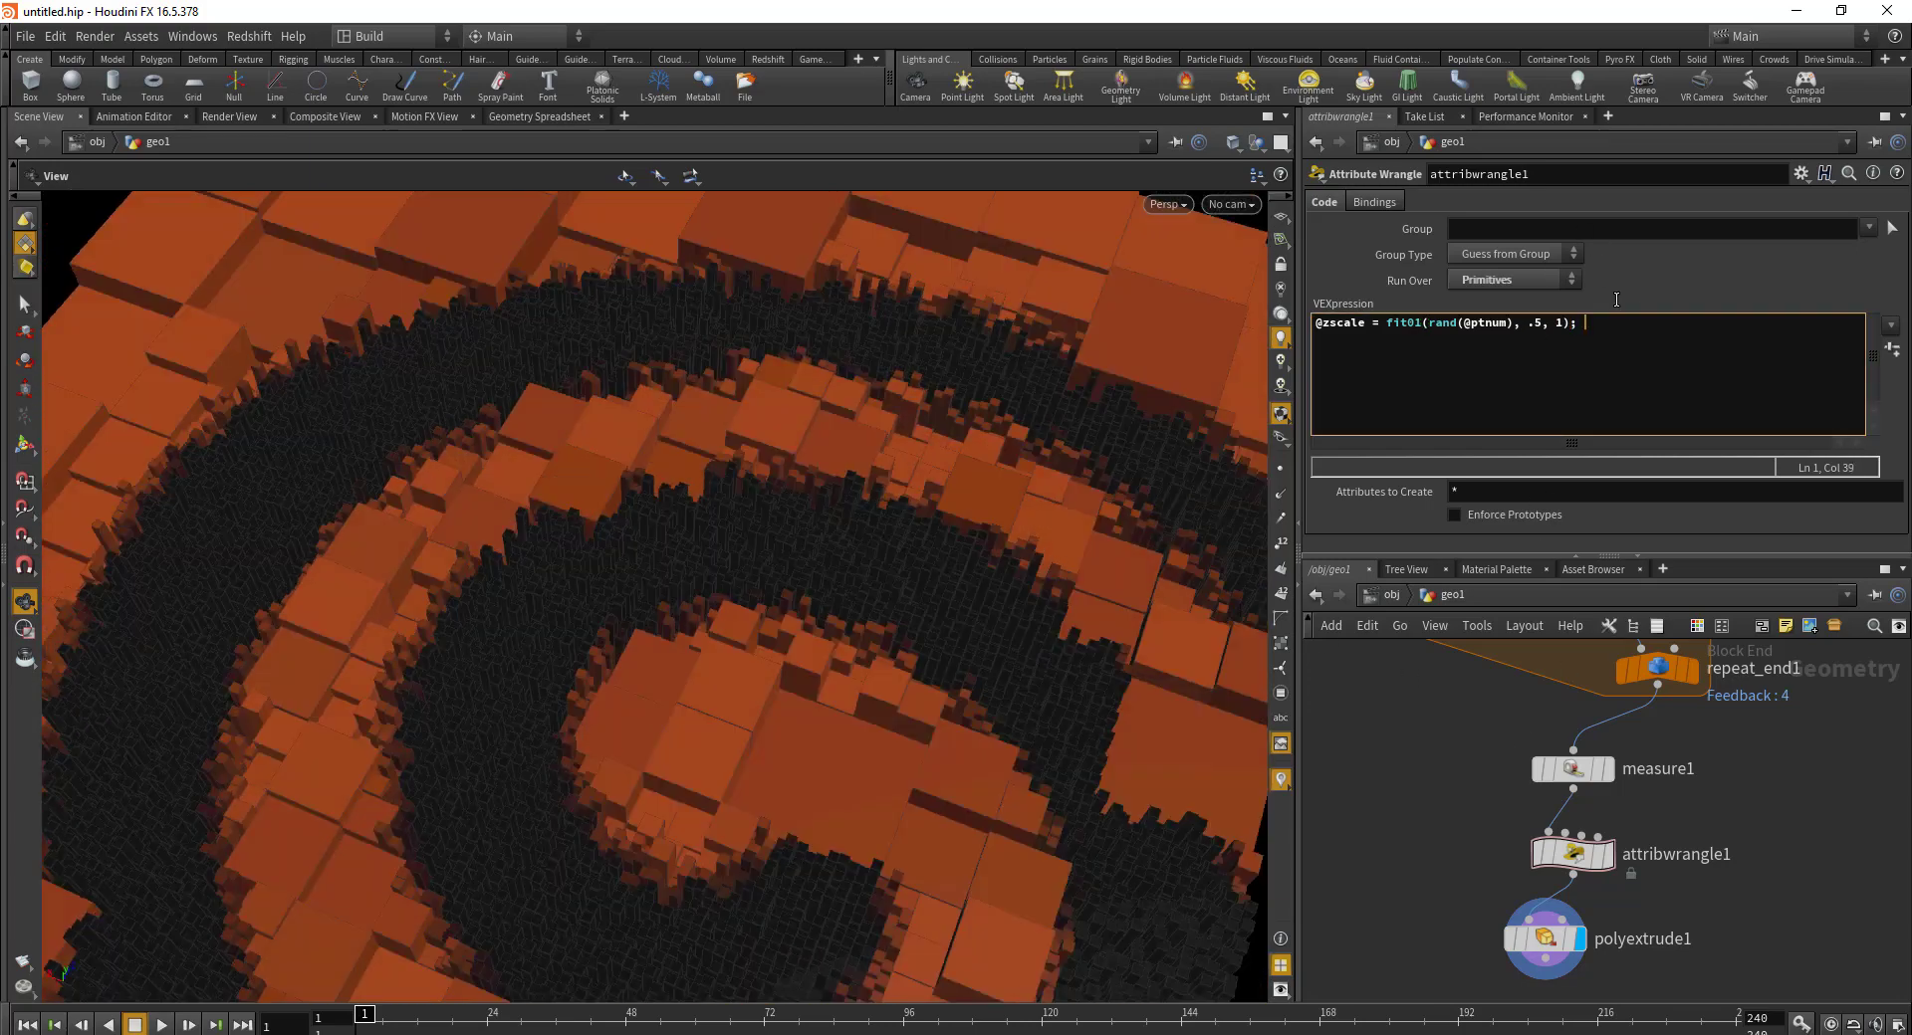
pyautogui.write('*')
pyautogui.write(' @peri')
pyautogui.write('h')
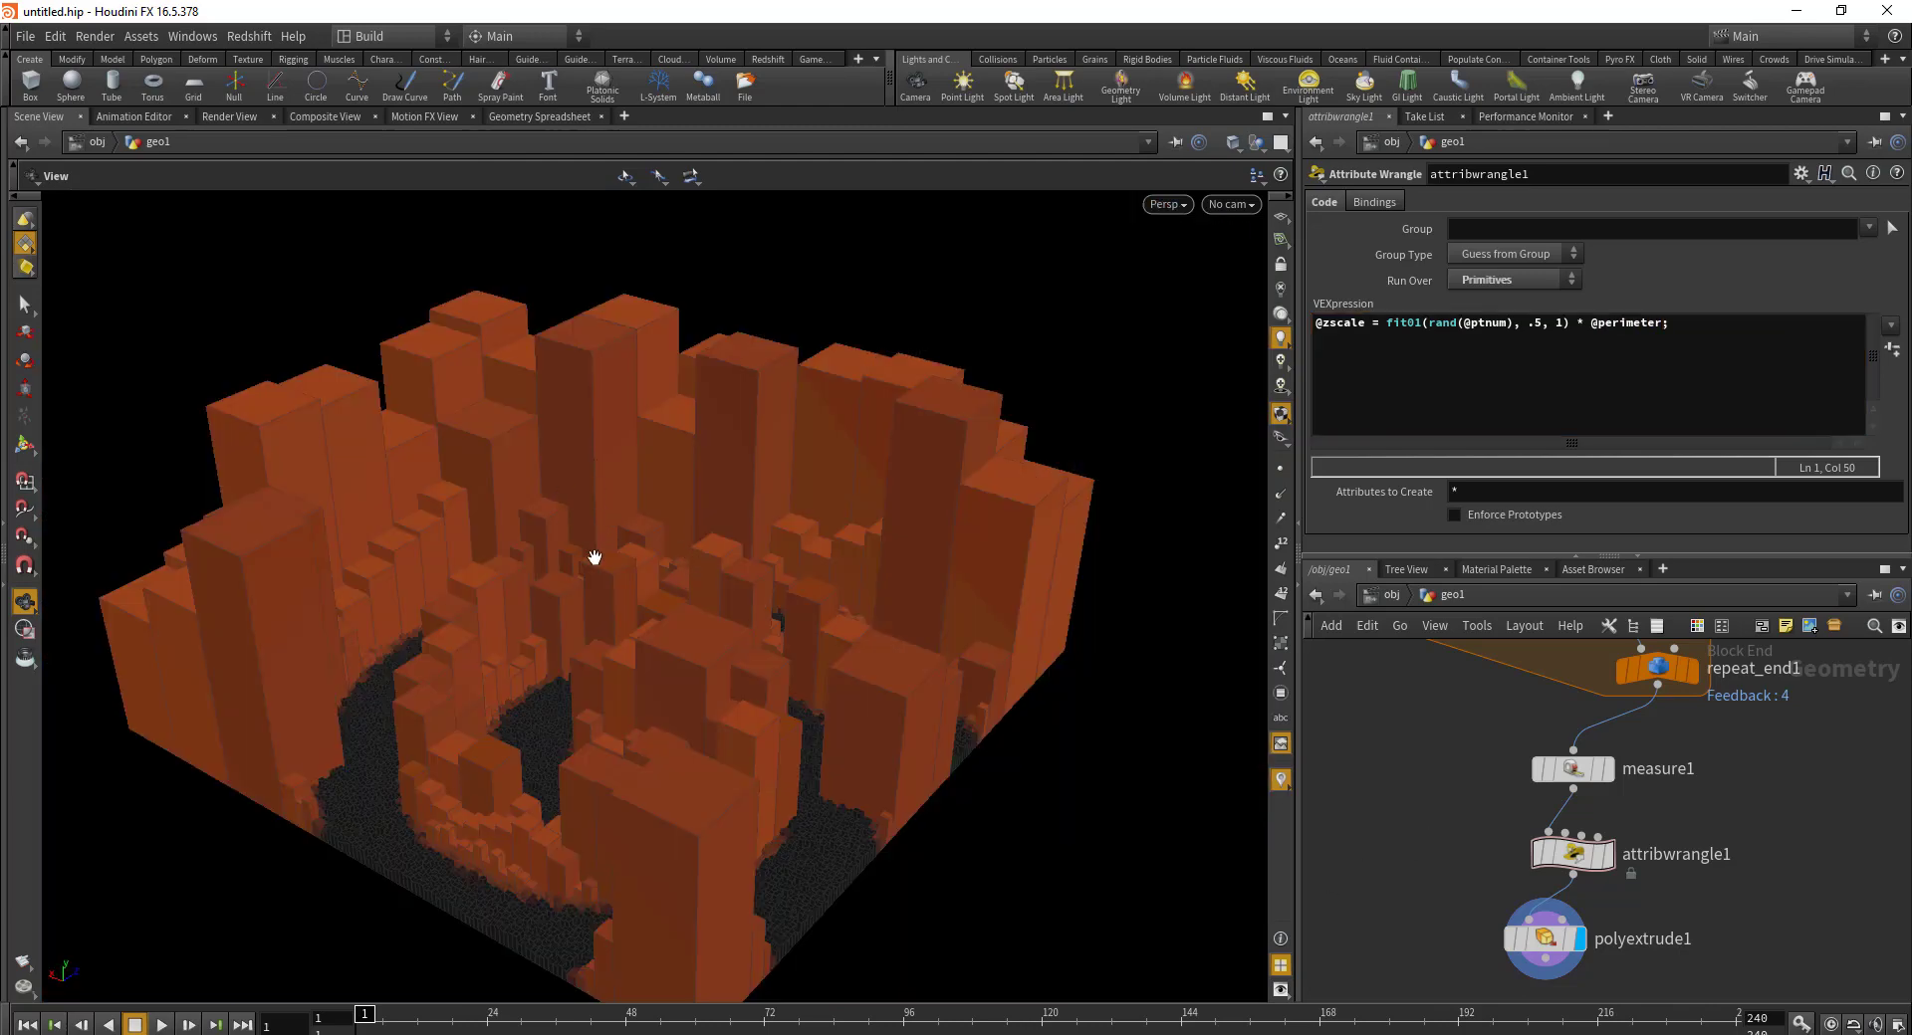
pyautogui.moveTo(595, 557); pyautogui.dragTo(647, 468)
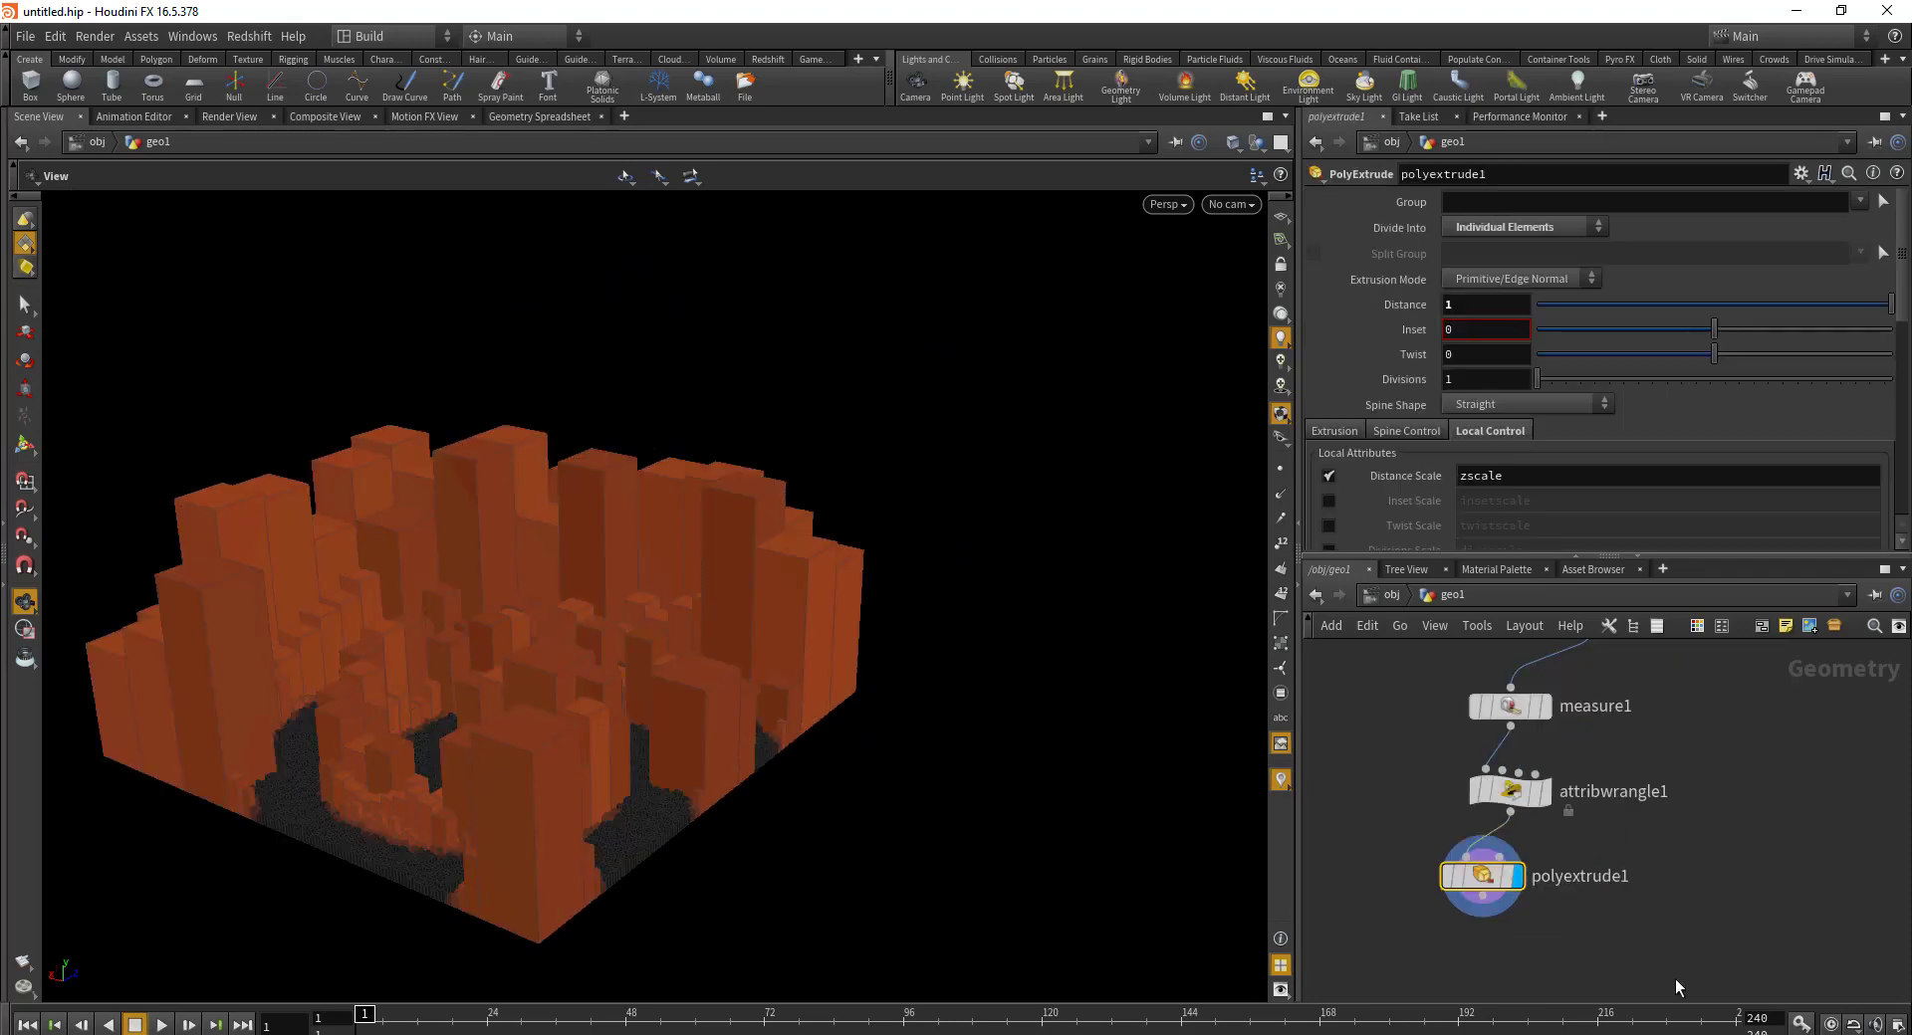
# Step: Set polyextrude1 Distance to .2 and Inset to .001
pyautogui.moveTo(1674, 986); pyautogui.dragTo(1384, 852)
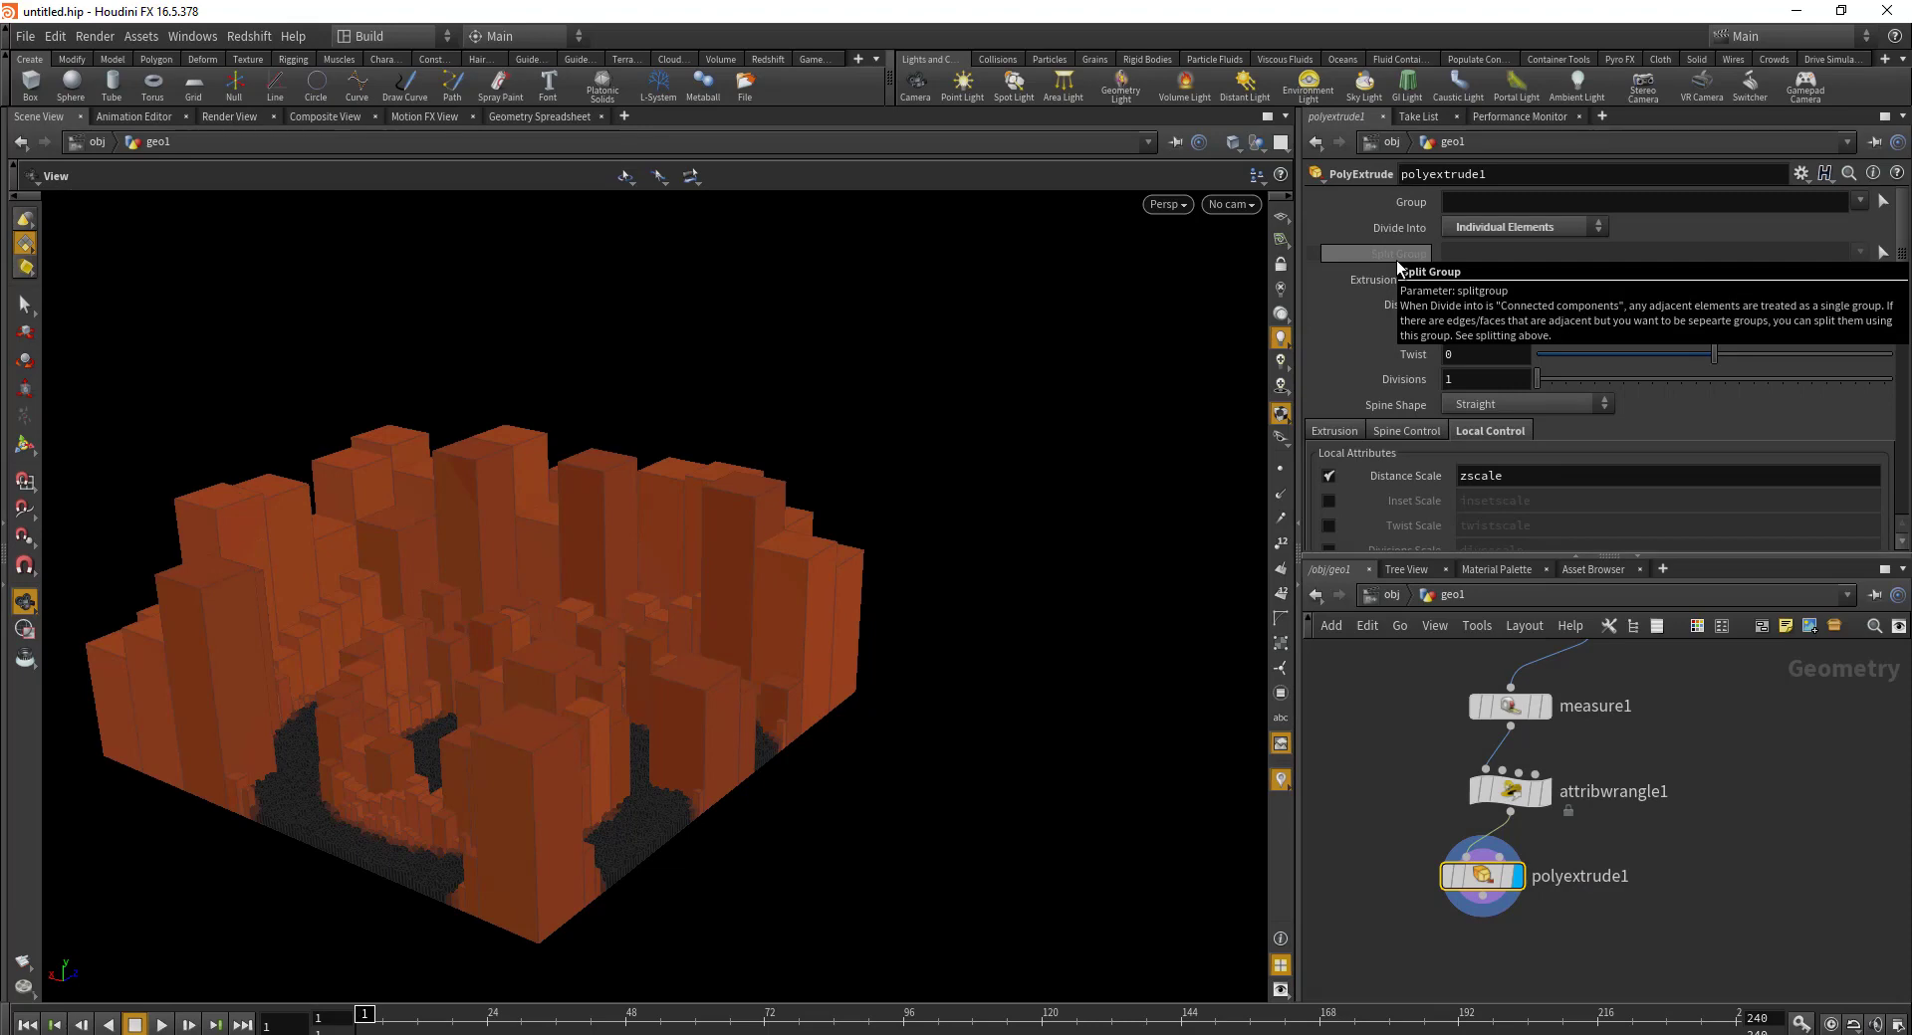
pyautogui.moveTo(286, 694); pyautogui.dragTo(617, 687)
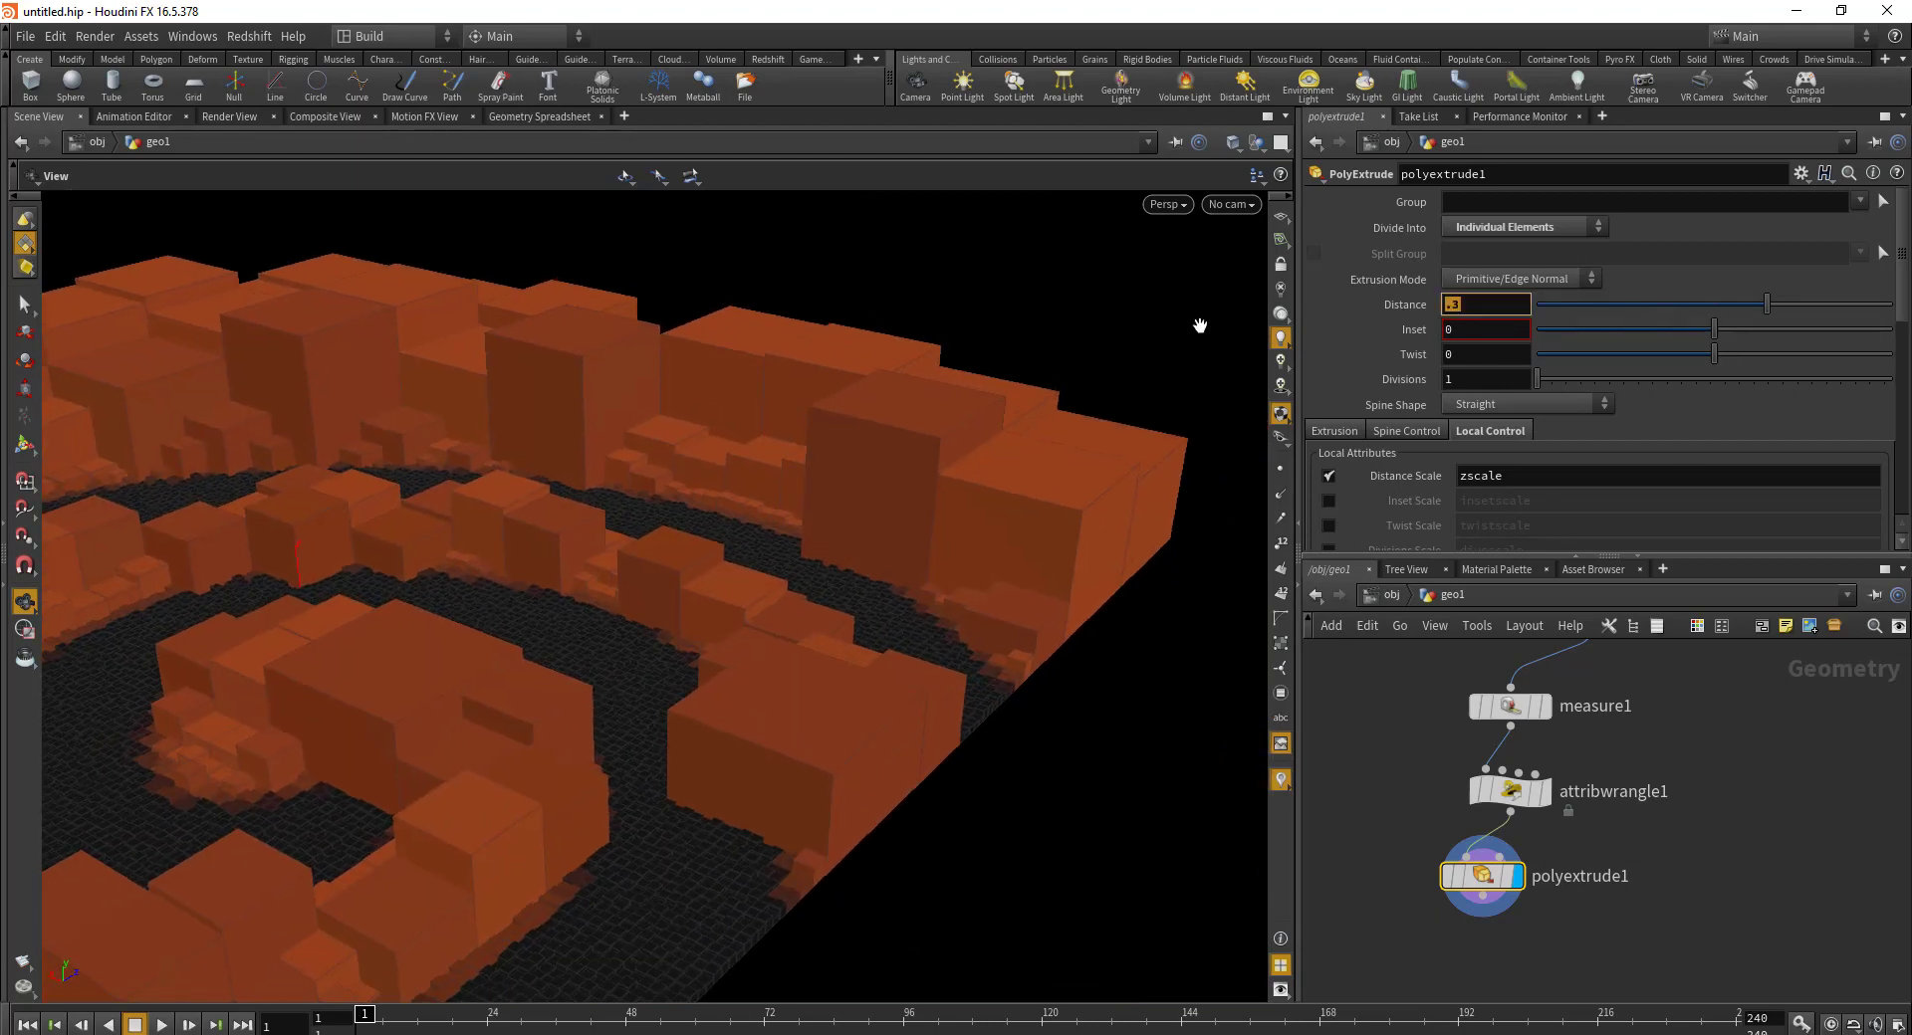
pyautogui.write('.2')
pyautogui.press('Return')
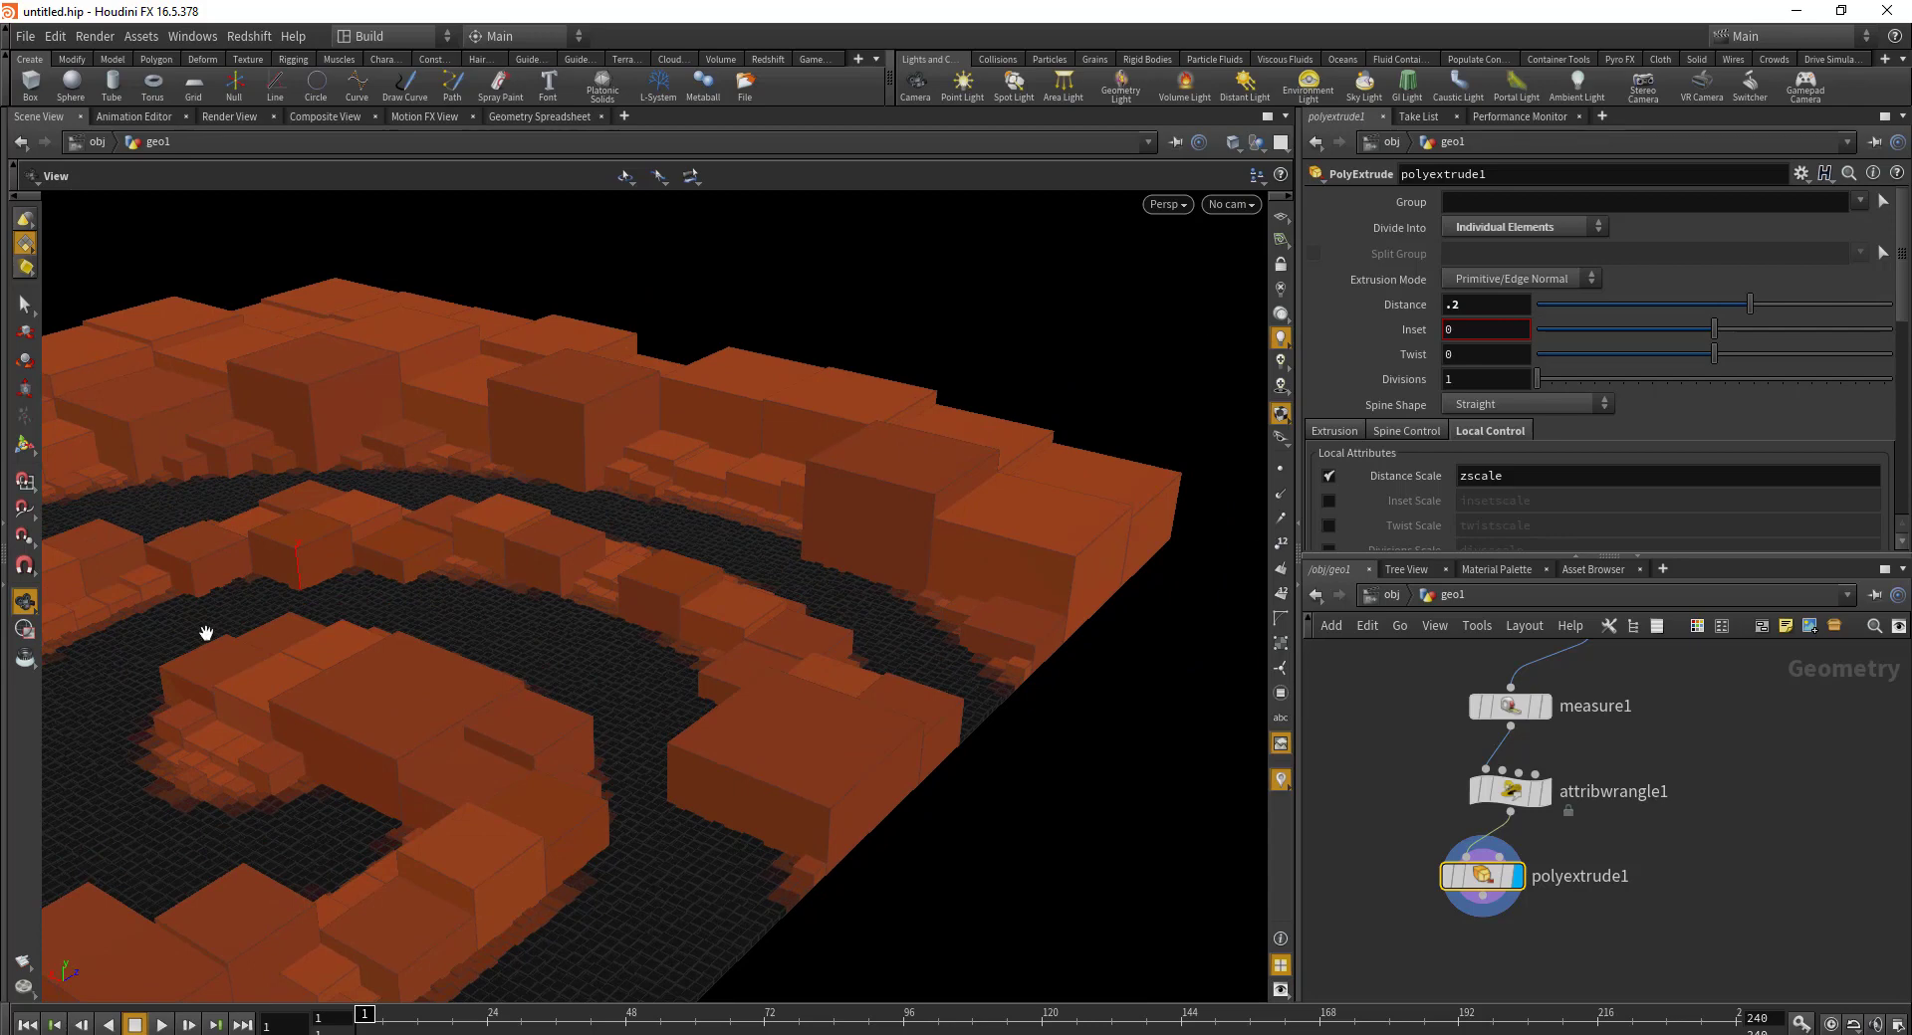
pyautogui.moveTo(547, 594); pyautogui.dragTo(687, 727)
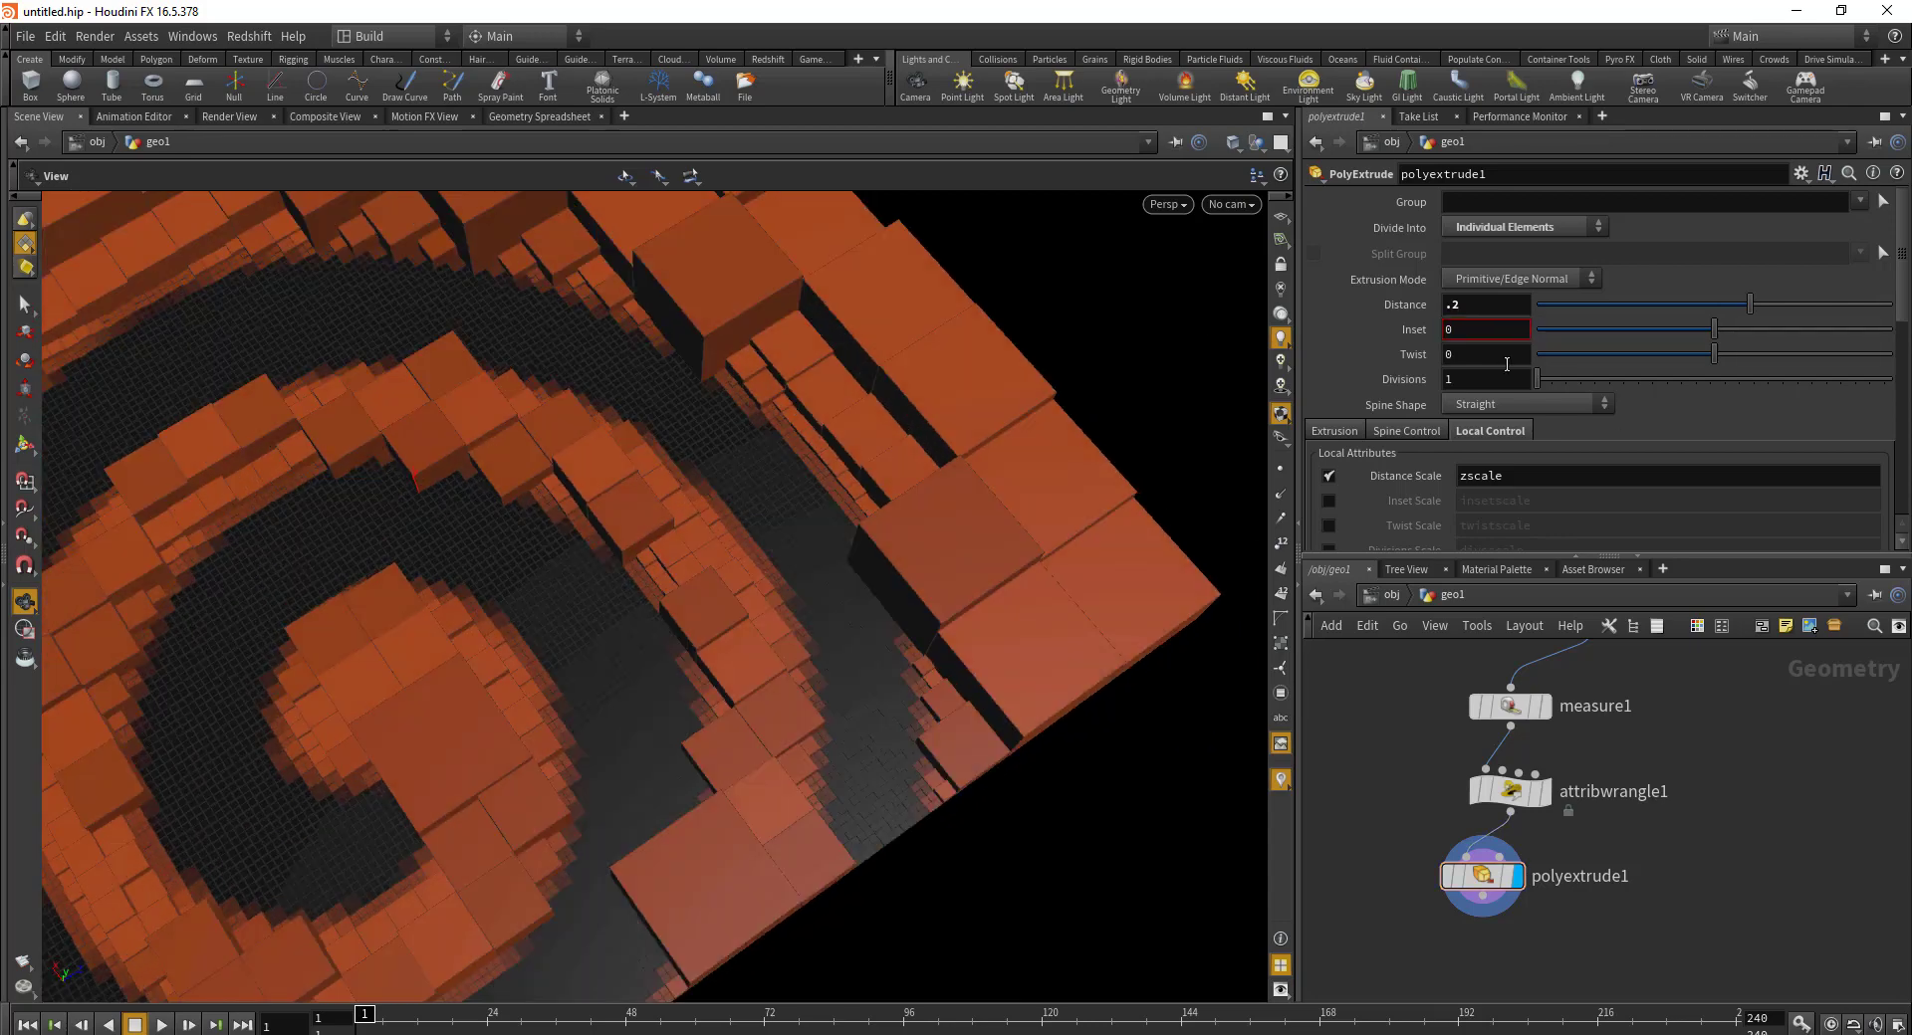
pyautogui.write('.0')
pyautogui.write('1')
pyautogui.press('Return')
pyautogui.moveTo(546, 520); pyautogui.dragTo(760, 575)
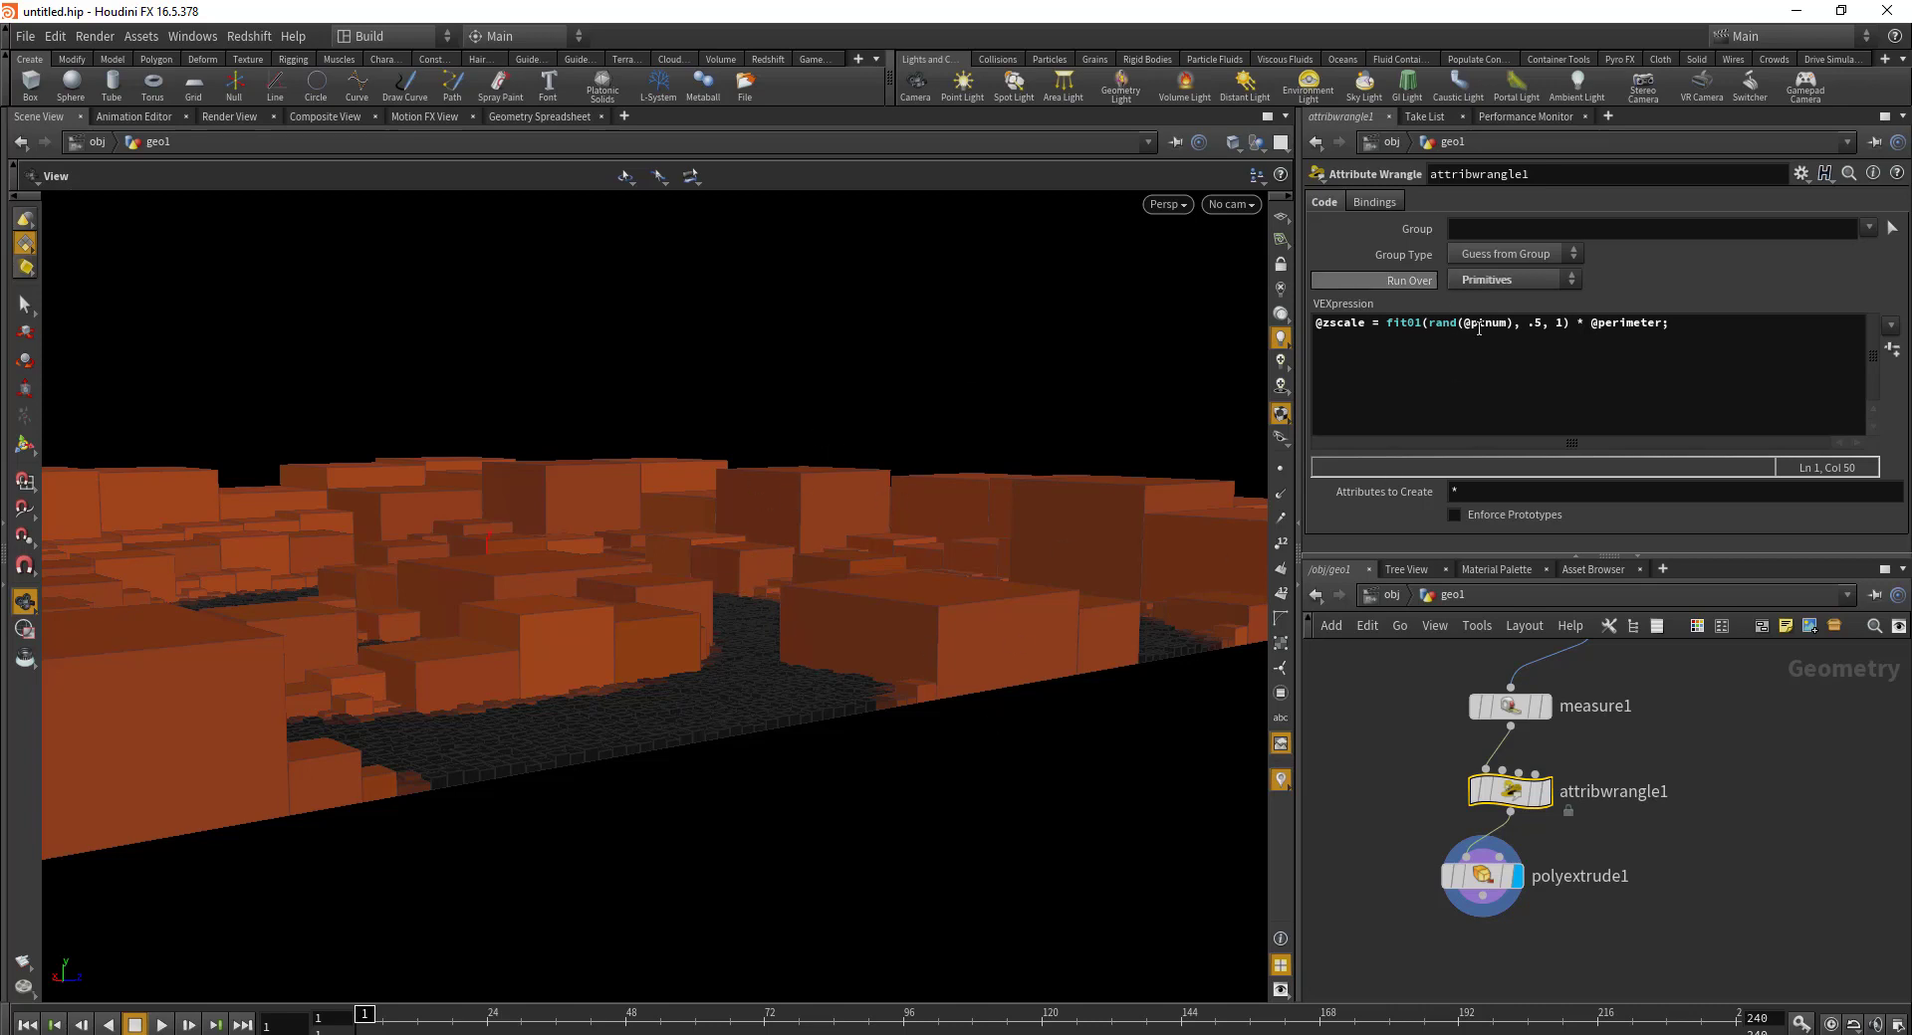
# Step: Narrow the wrangle's fit01 range from .5, 1 to .2, .5
pyautogui.doubleClick(1546, 323)
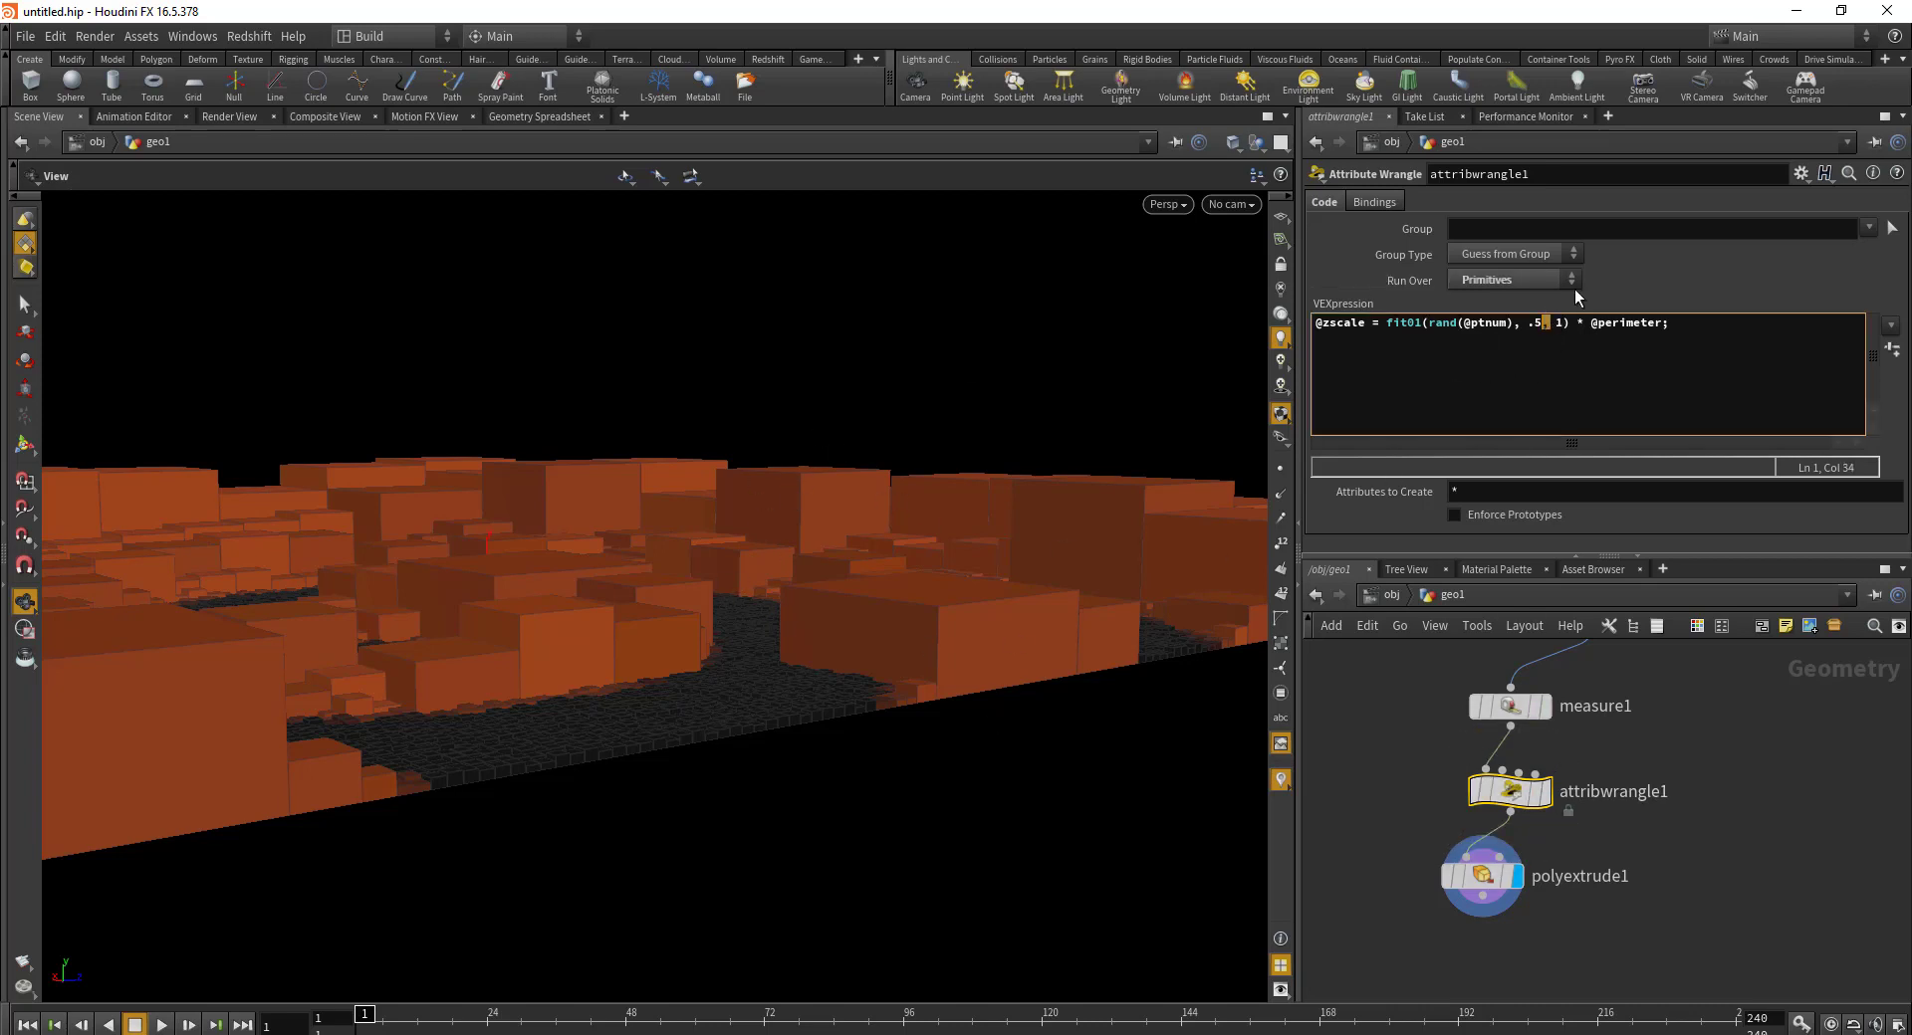
pyautogui.press('BackSpace')
pyautogui.write('2')
pyautogui.press('Delete')
pyautogui.write('.5')
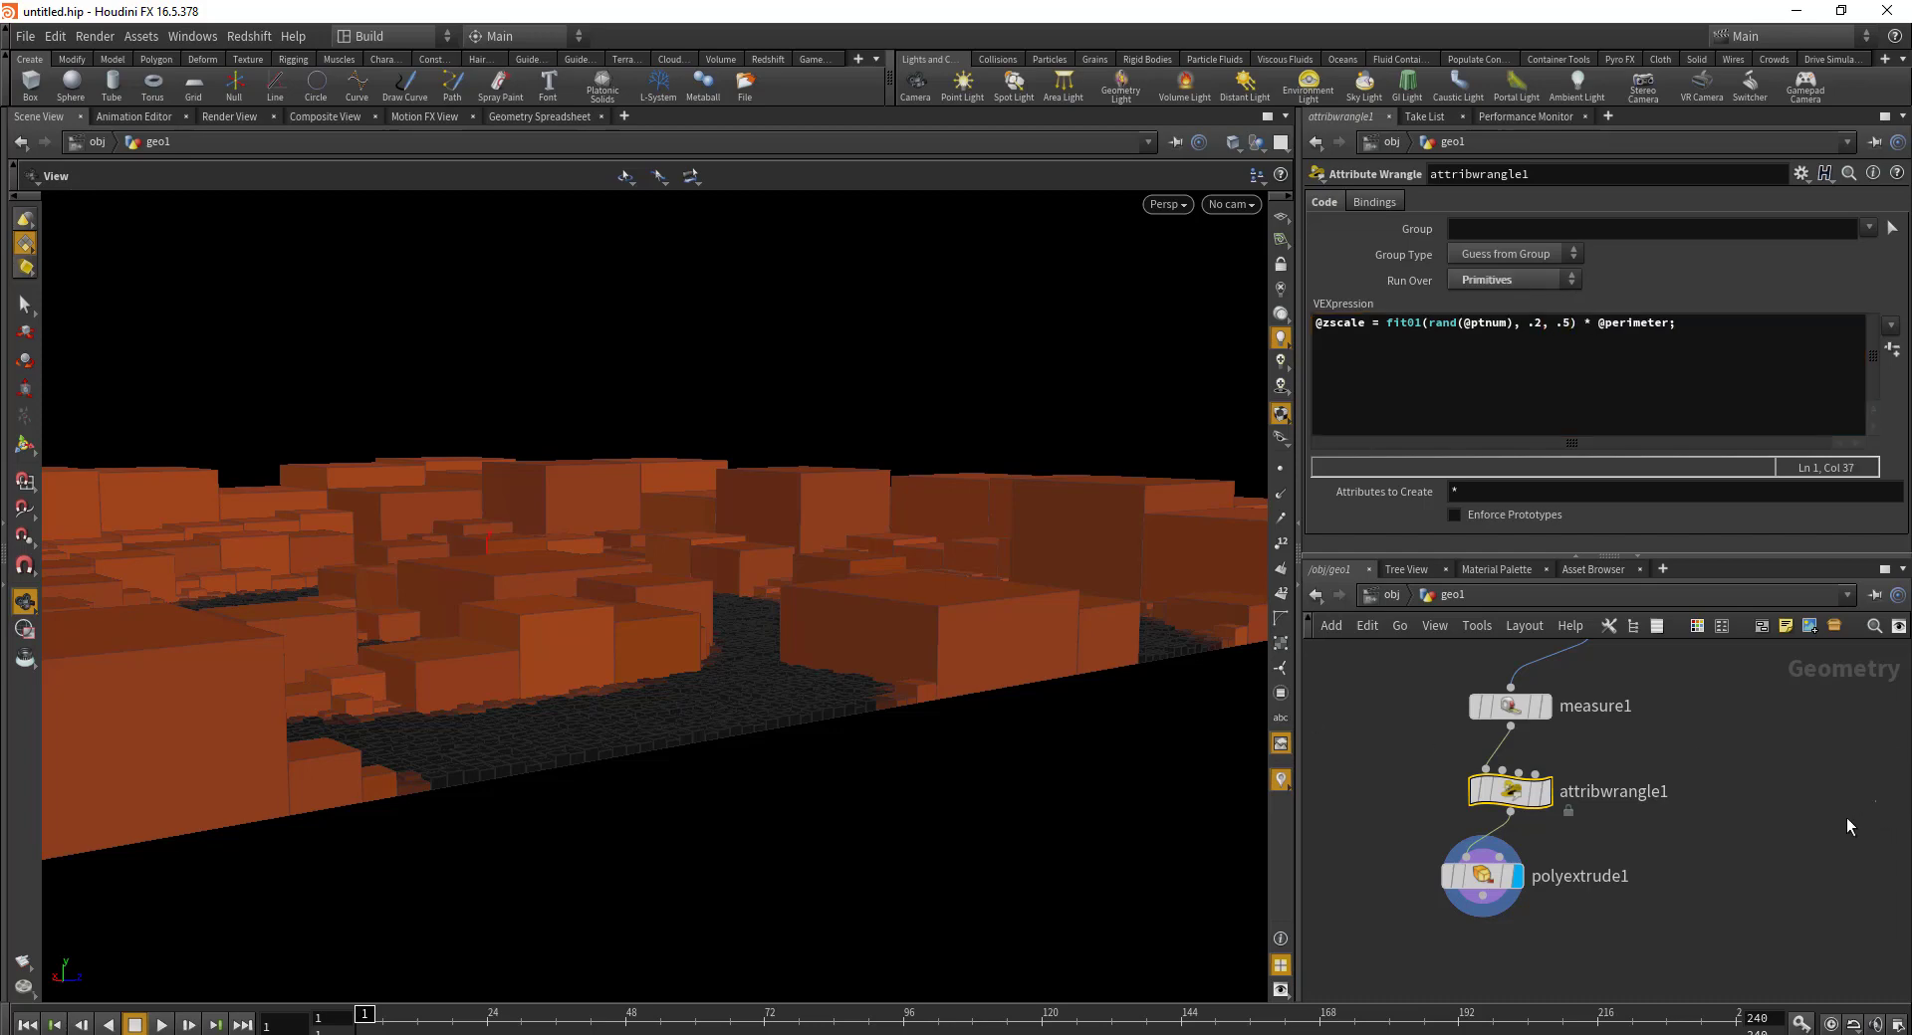
# Step: Lower polyextrude1's Distance to .05 and inspect the flat tiles across the spiral
pyautogui.moveTo(1368, 926); pyautogui.dragTo(1519, 862)
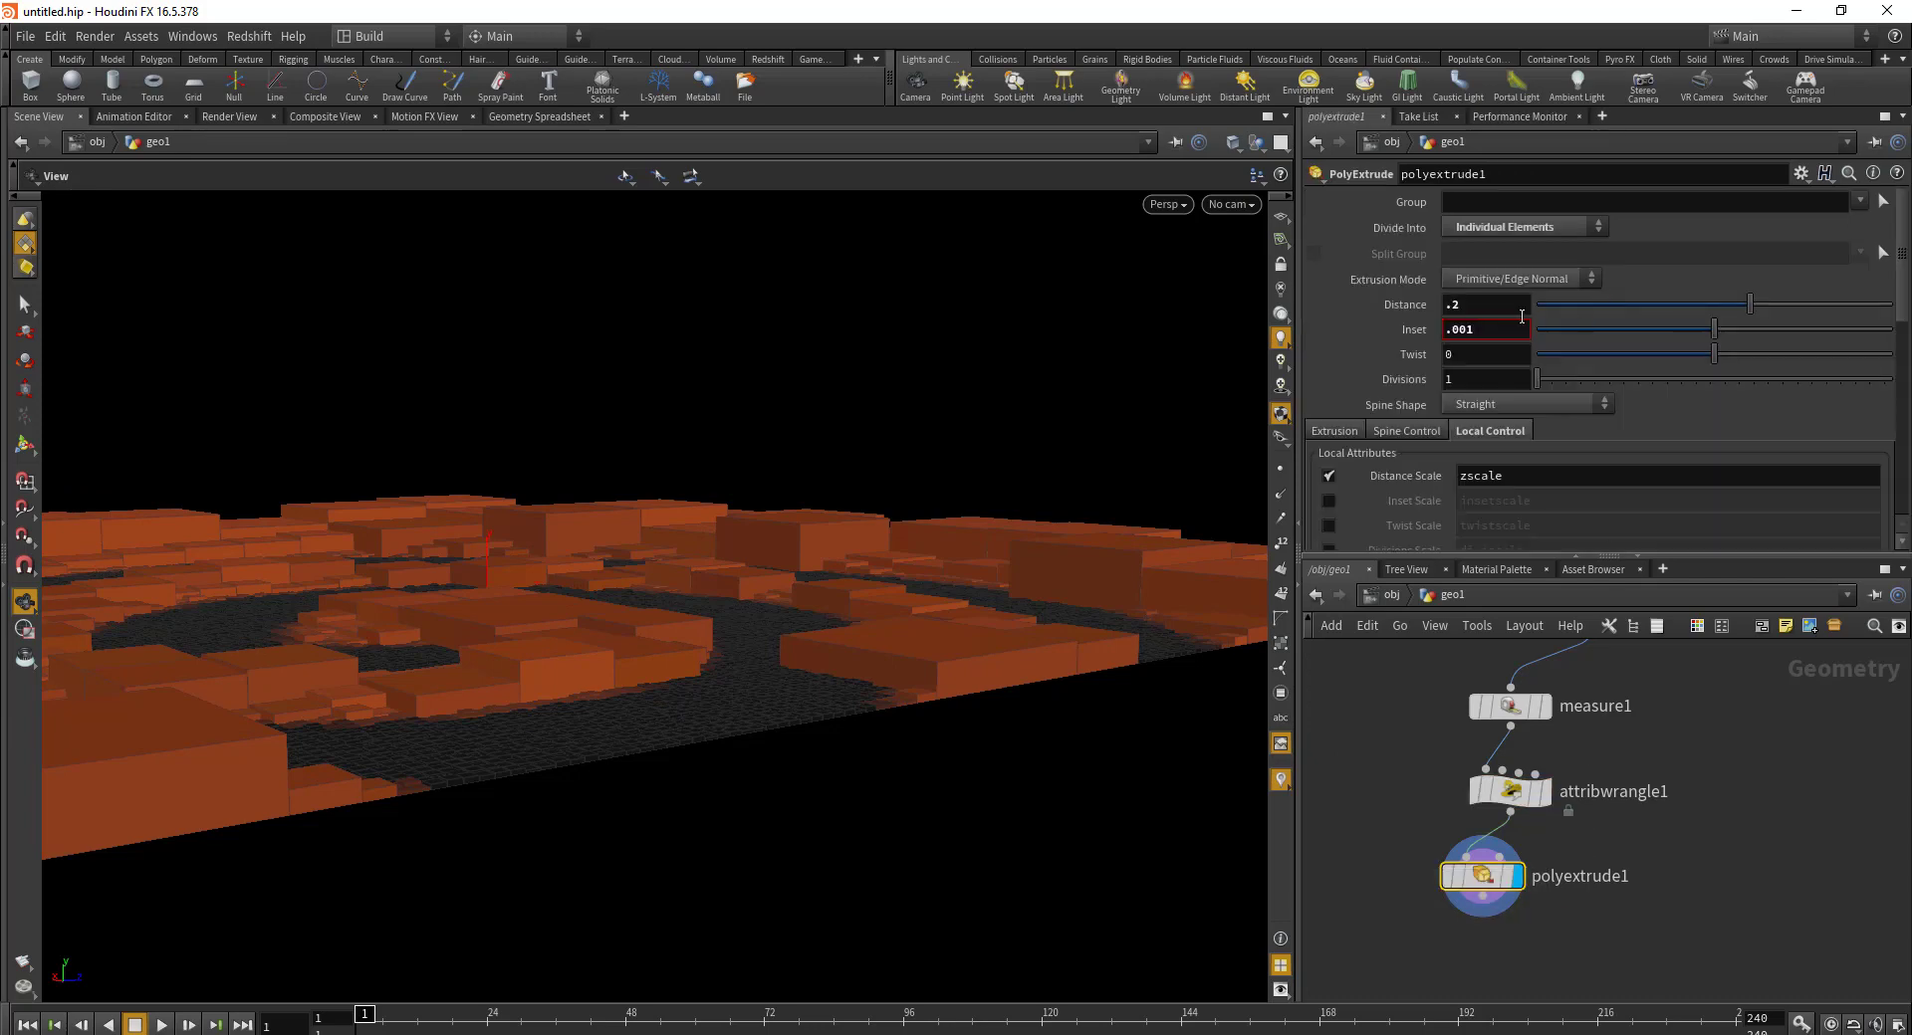
pyautogui.write('.05')
pyautogui.press('Return')
pyautogui.moveTo(359, 666); pyautogui.dragTo(720, 581)
pyautogui.moveTo(720, 580); pyautogui.dragTo(833, 516, button='right')
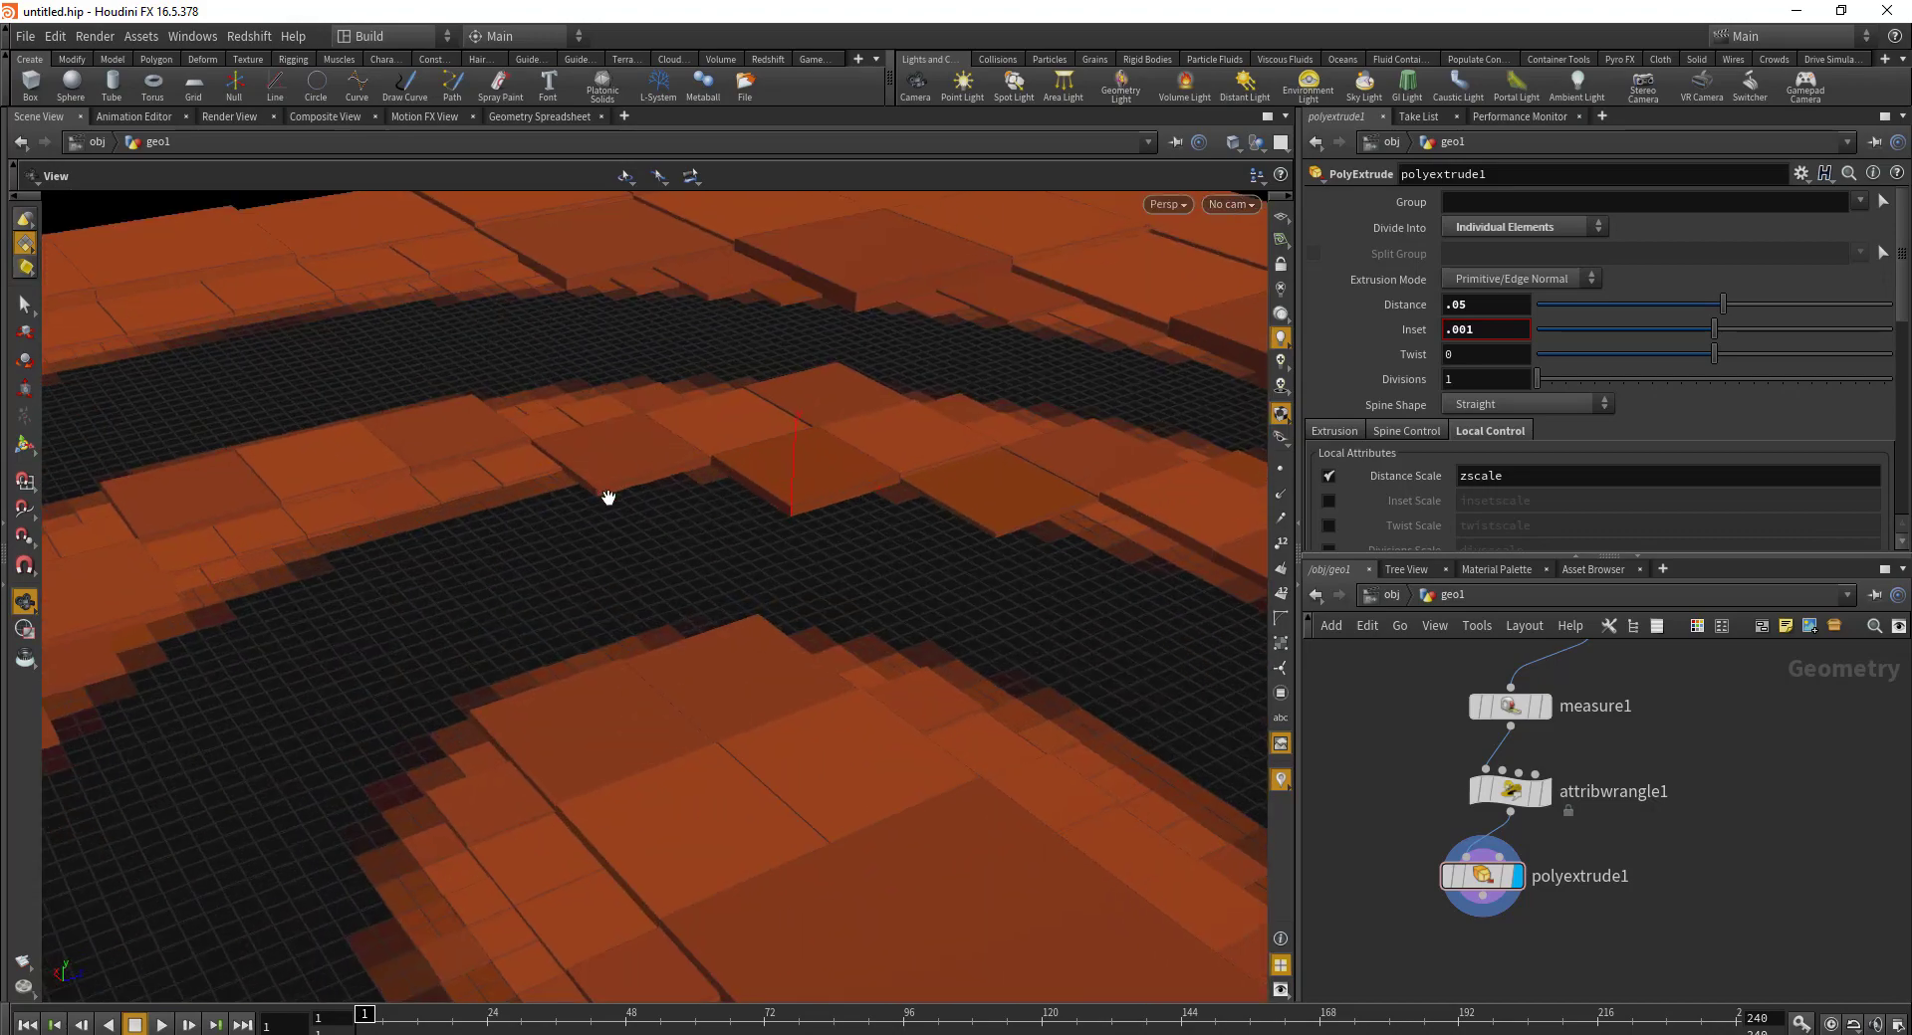
pyautogui.moveTo(646, 545); pyautogui.dragTo(295, 720)
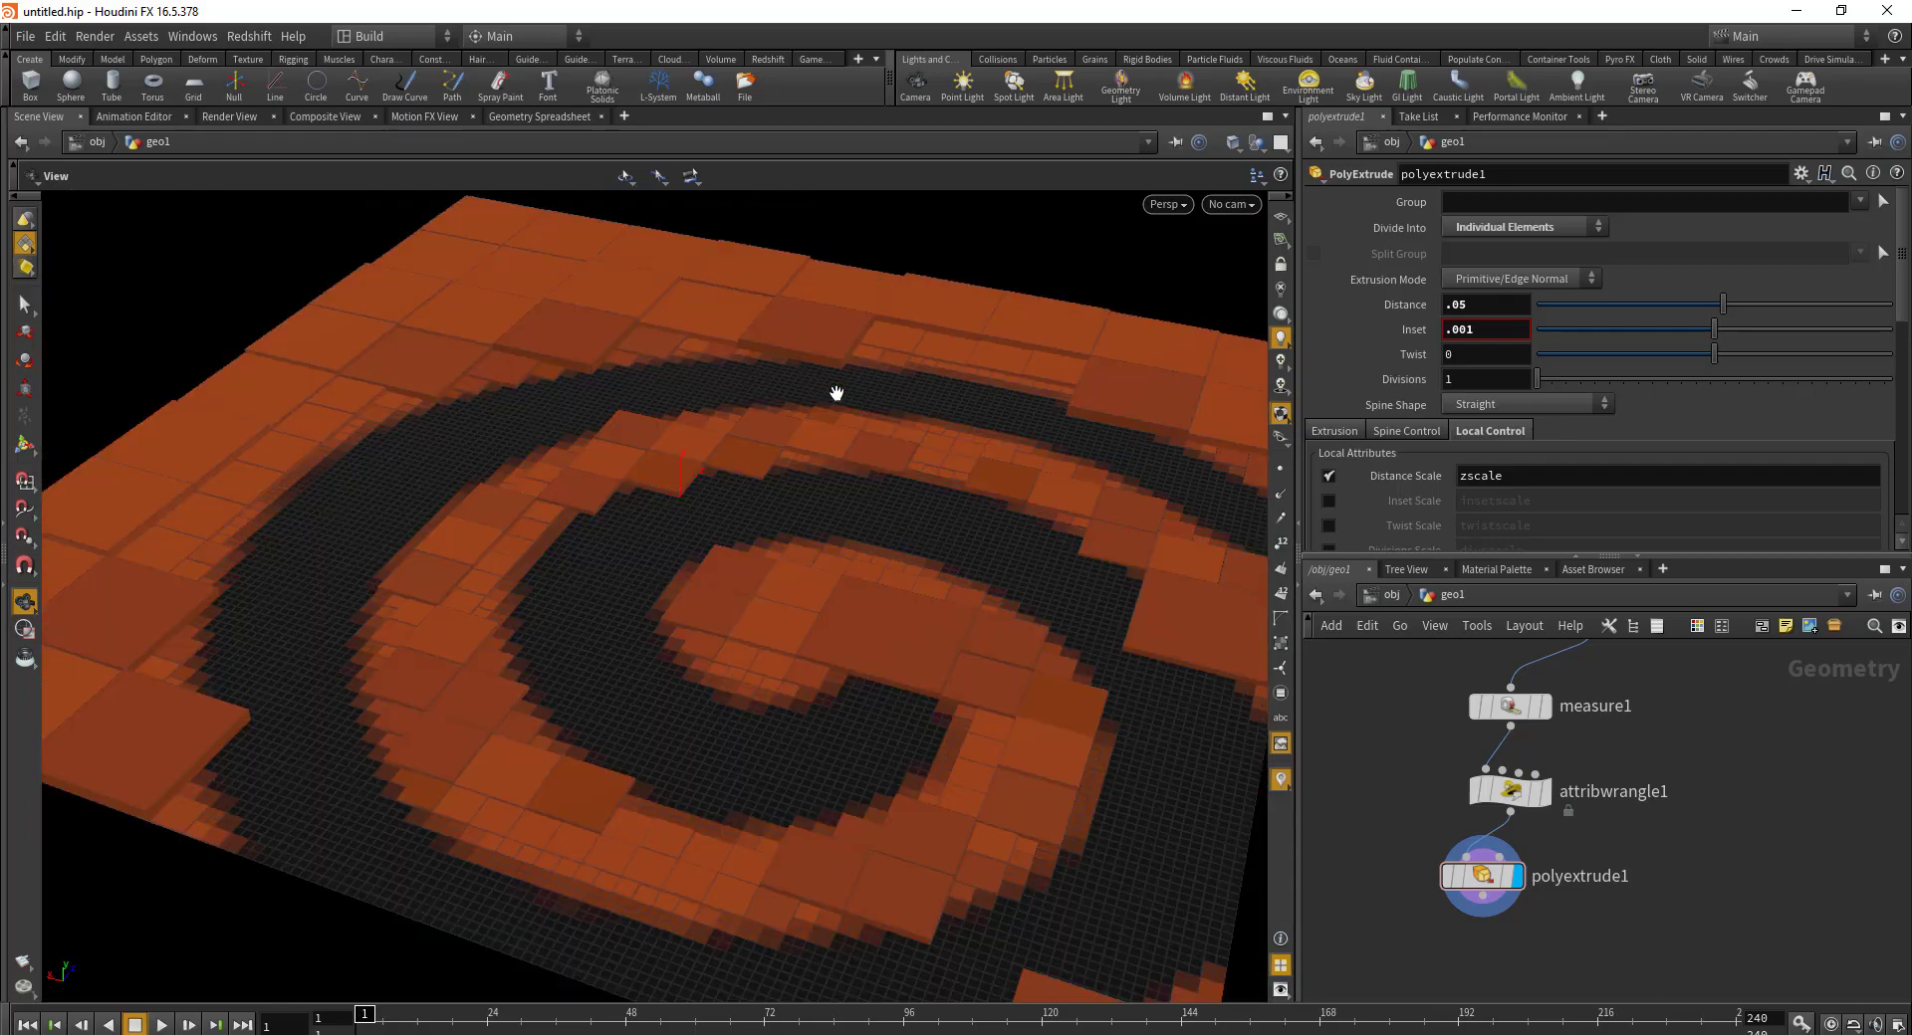
pyautogui.moveTo(946, 478); pyautogui.dragTo(813, 482)
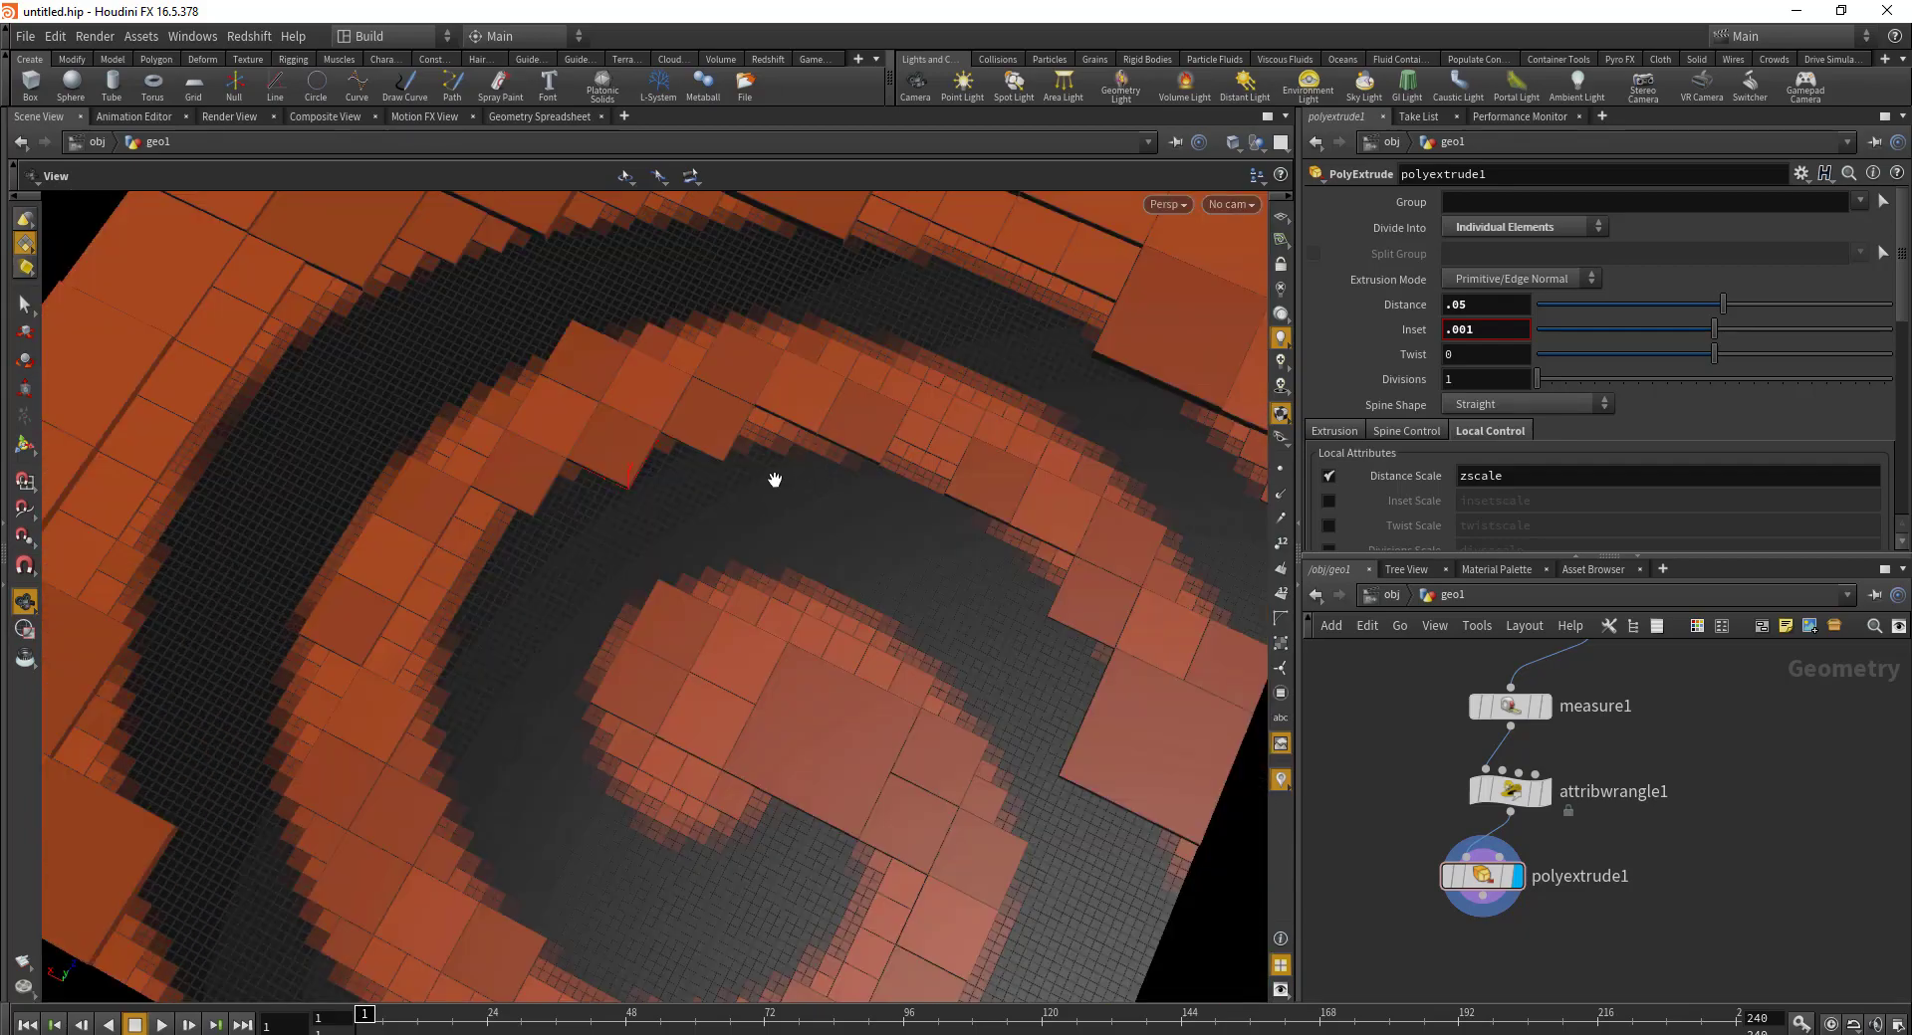